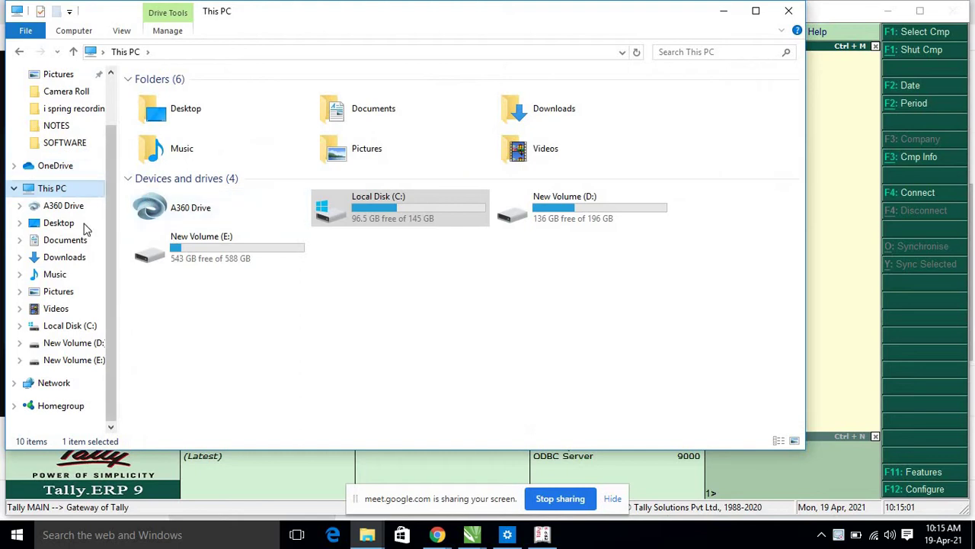
Step: Open the TALLY - part 1 PDF from the NOTES folder
{"action": "scroll", "coordinate": [73, 221], "scroll_direction": "up", "scroll_amount": 1}
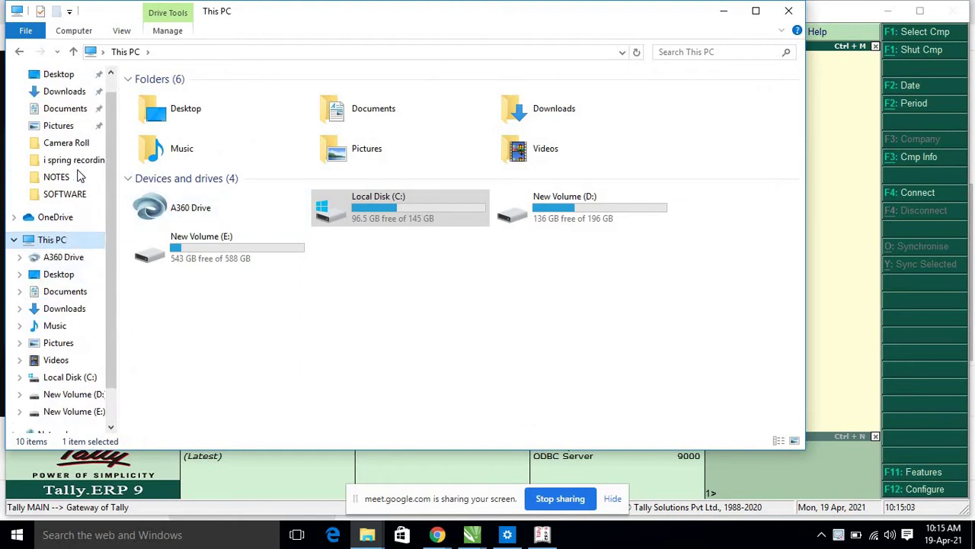
{"action": "left_click", "coordinate": [61, 177]}
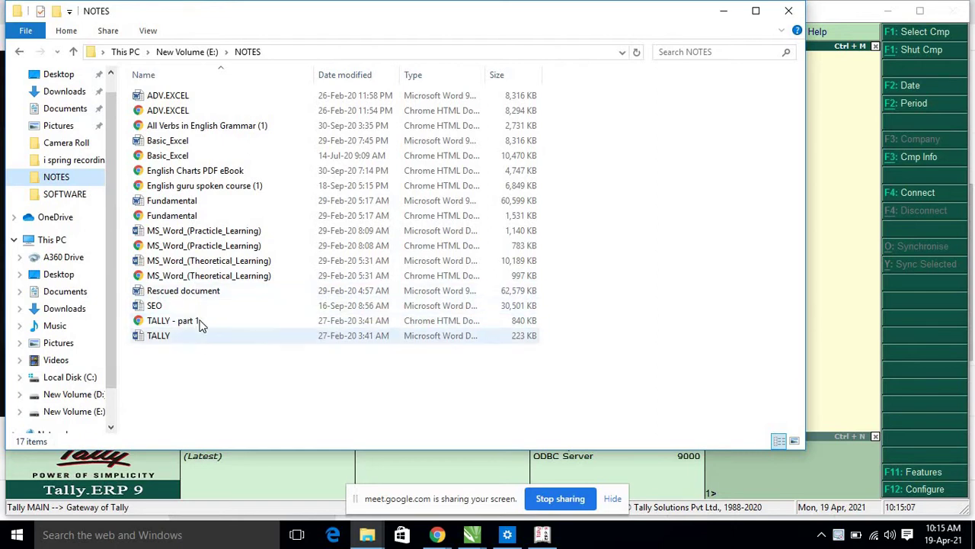
{"action": "left_click", "coordinate": [202, 202]}
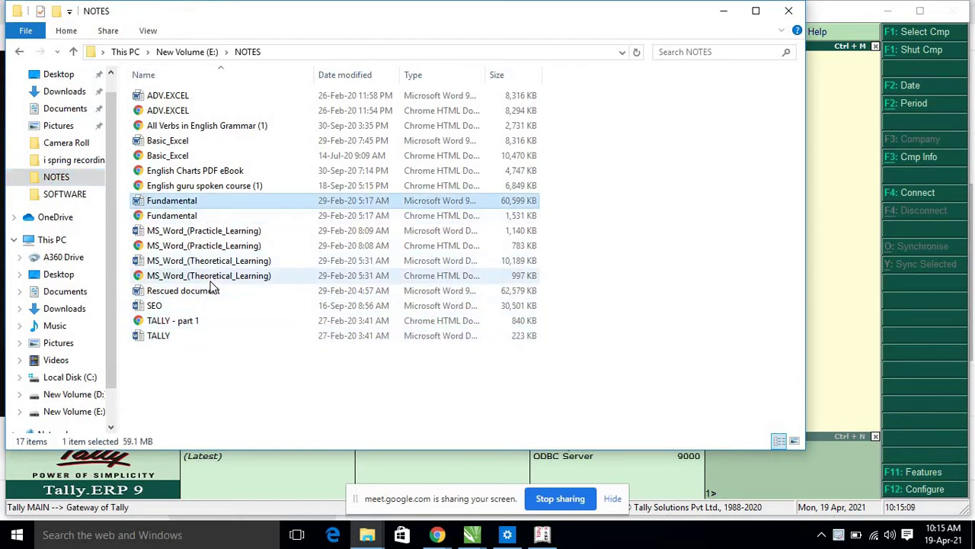
{"action": "key", "text": "alt+Tab"}
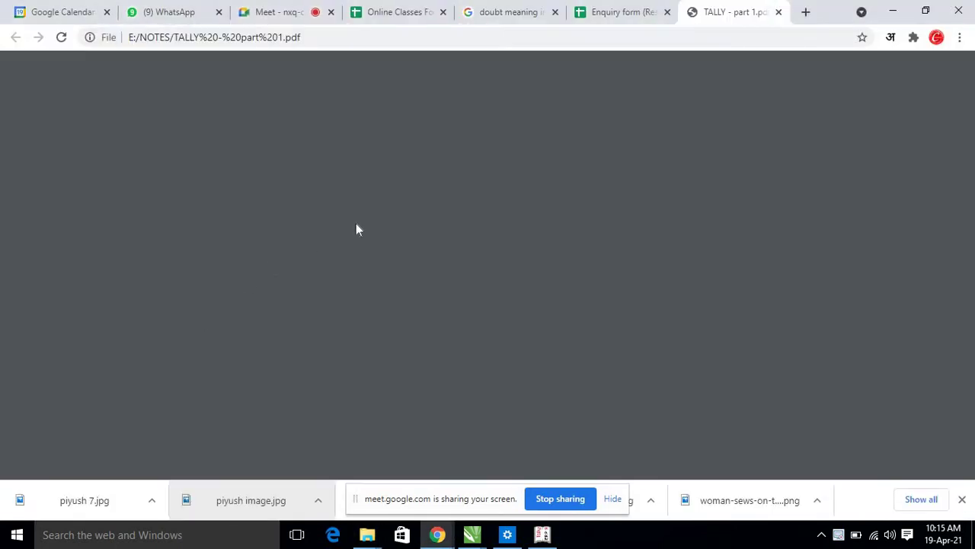
Step: Find the VOUCHER section with the CONTRA (F4) entry on page 12 of the PDF and enlarge the page to 150%
{"action": "scroll", "coordinate": [495, 308], "scroll_direction": "down", "scroll_amount": 20}
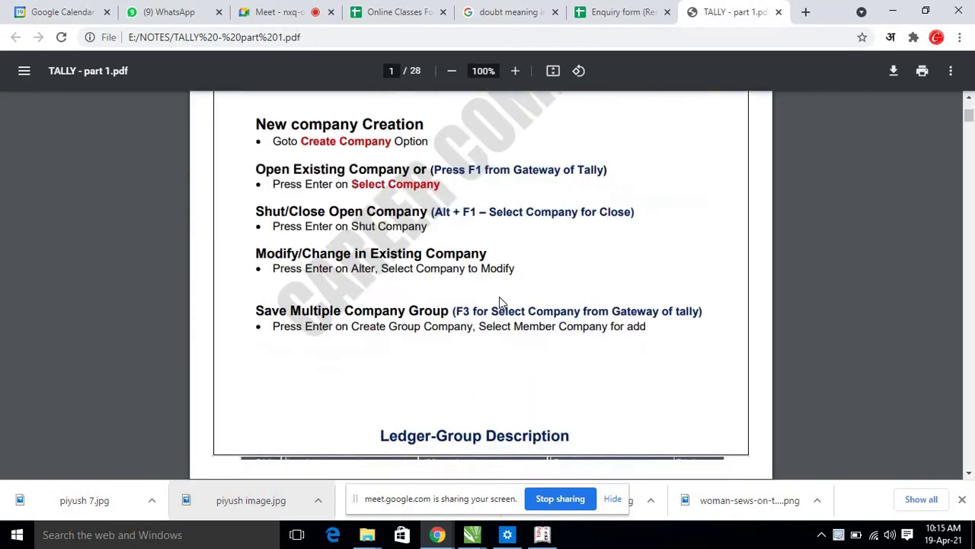
{"action": "scroll", "coordinate": [503, 298], "scroll_direction": "down", "scroll_amount": 10}
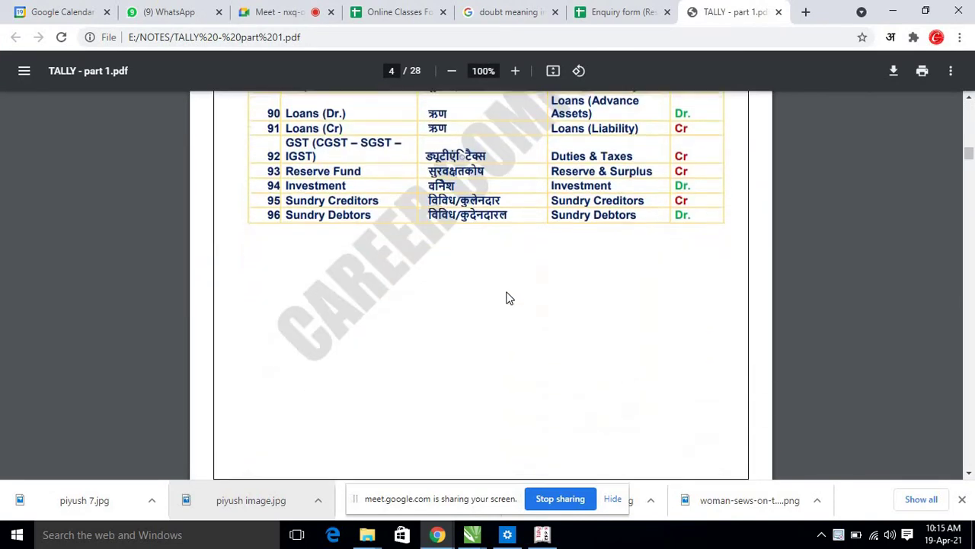
{"action": "scroll", "coordinate": [509, 297], "scroll_direction": "down", "scroll_amount": 5}
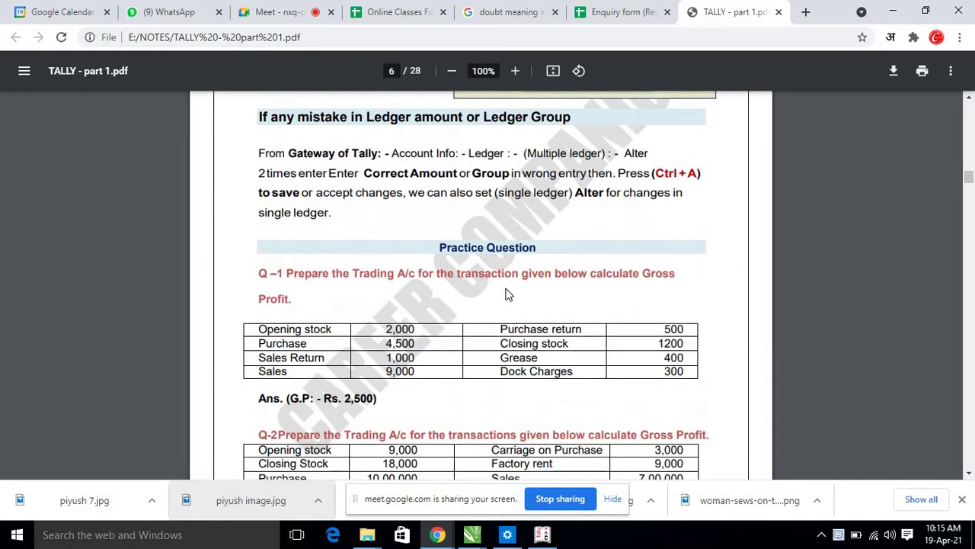
{"action": "scroll", "coordinate": [510, 297], "scroll_direction": "down", "scroll_amount": 15}
{"action": "scroll", "coordinate": [511, 285], "scroll_direction": "down", "scroll_amount": 20}
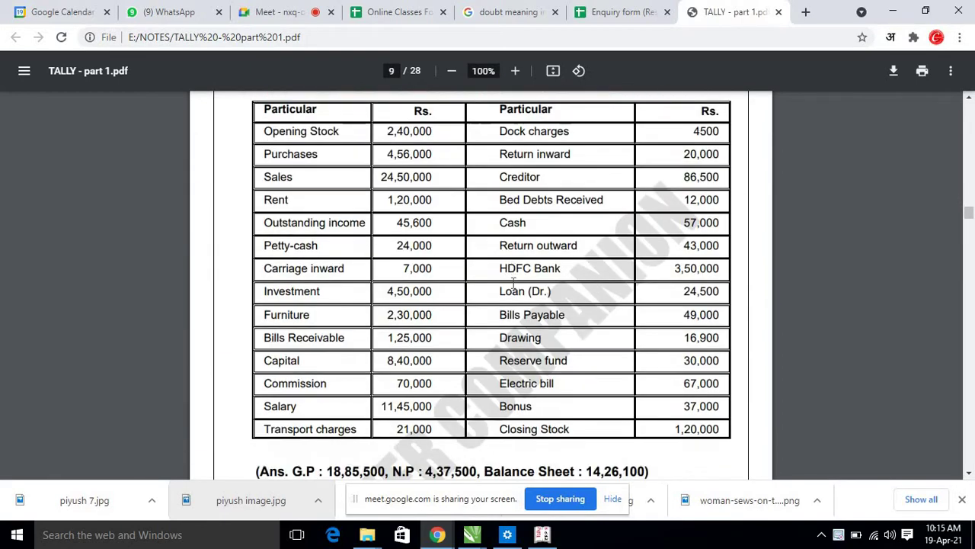
{"action": "scroll", "coordinate": [514, 283], "scroll_direction": "down", "scroll_amount": 20}
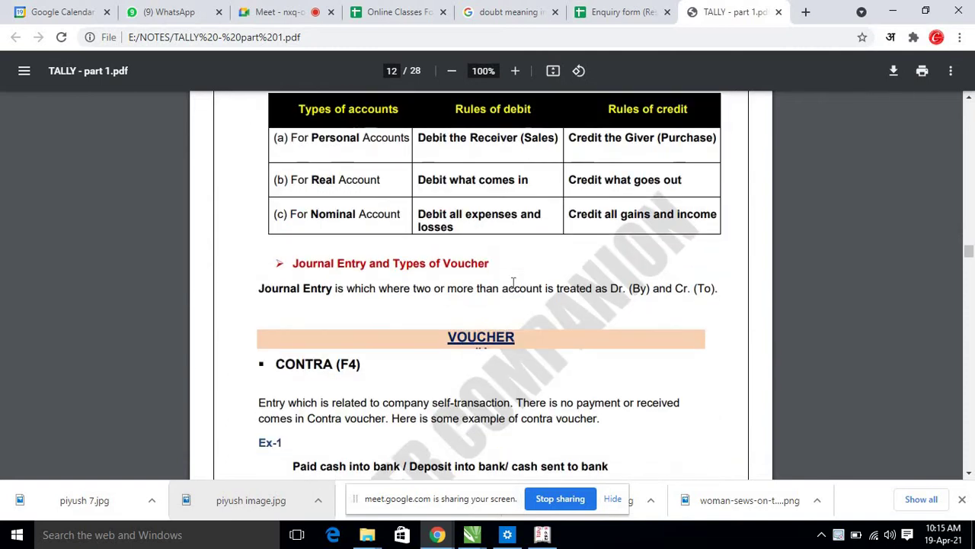
{"action": "scroll", "coordinate": [514, 283], "scroll_direction": "down", "scroll_amount": 4}
{"action": "scroll", "coordinate": [514, 282], "scroll_direction": "up", "scroll_amount": 2}
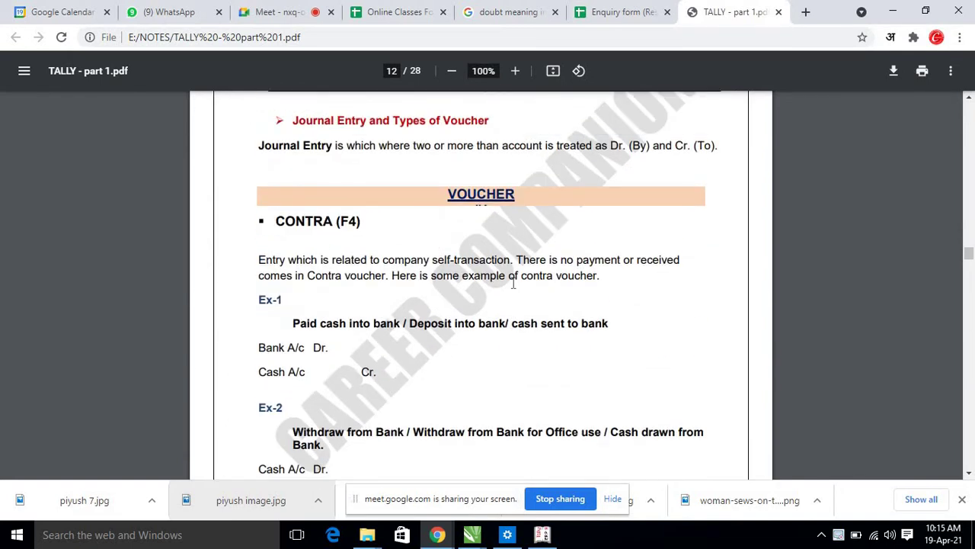
{"action": "scroll", "coordinate": [514, 282], "scroll_direction": "up", "scroll_amount": 2}
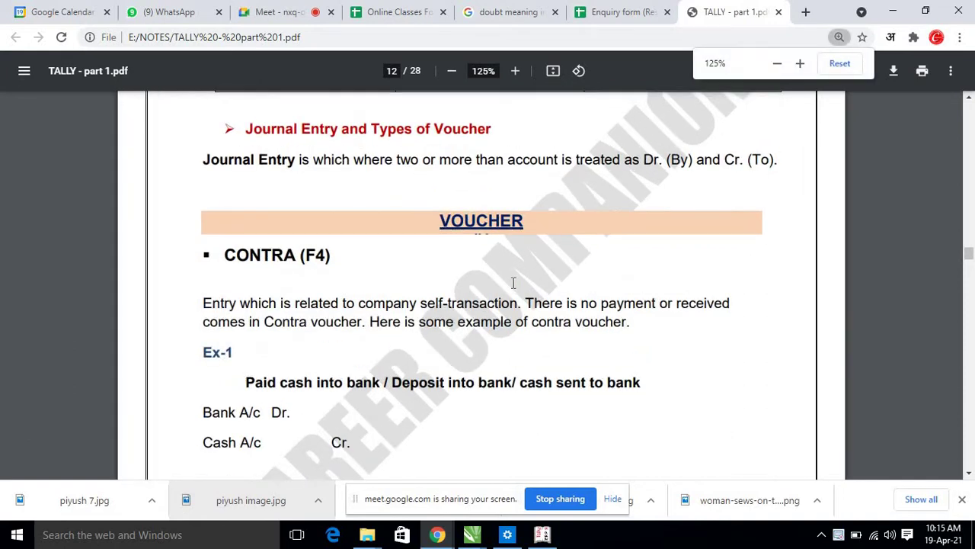
{"action": "scroll", "coordinate": [514, 282], "scroll_direction": "up", "scroll_amount": 1}
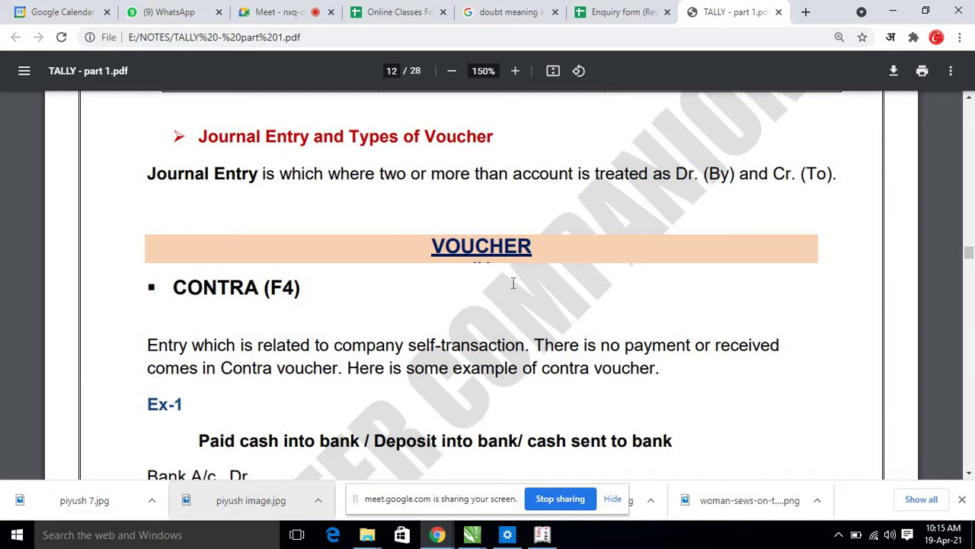
Step: Reorder the browser tabs so the TALLY - part 1 PDF sits directly after the Meet call
{"action": "left_click", "coordinate": [272, 11]}
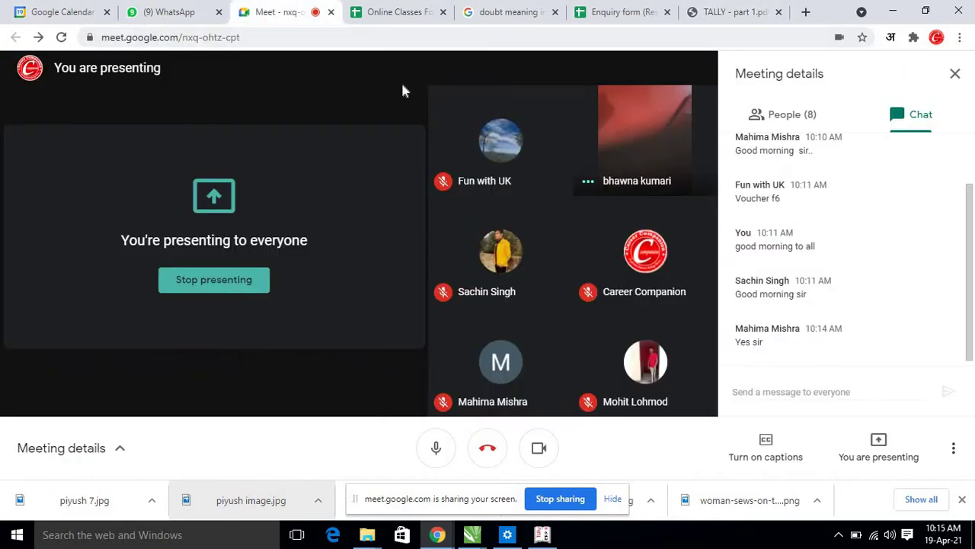
{"action": "left_click", "coordinate": [387, 9]}
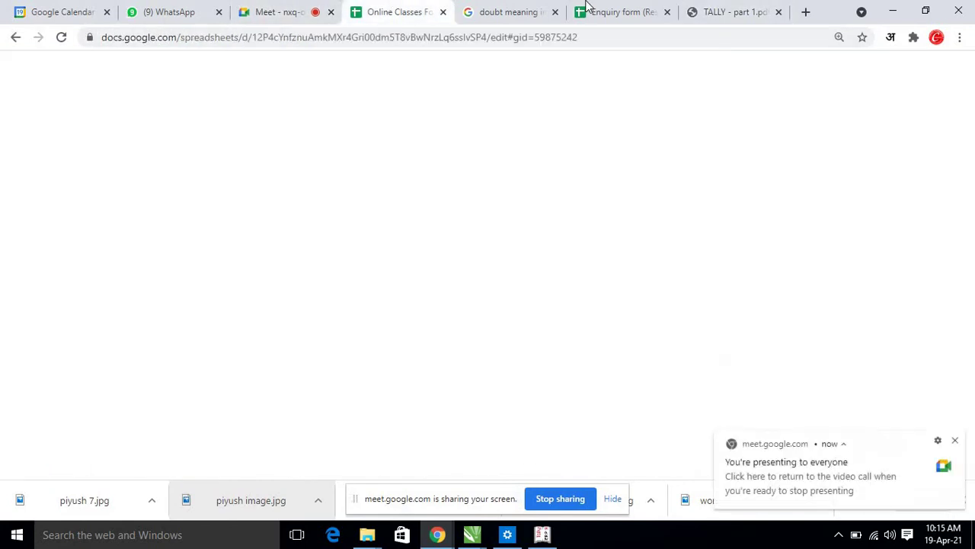
{"action": "left_click_drag", "start_coordinate": [730, 12], "coordinate": [385, 15]}
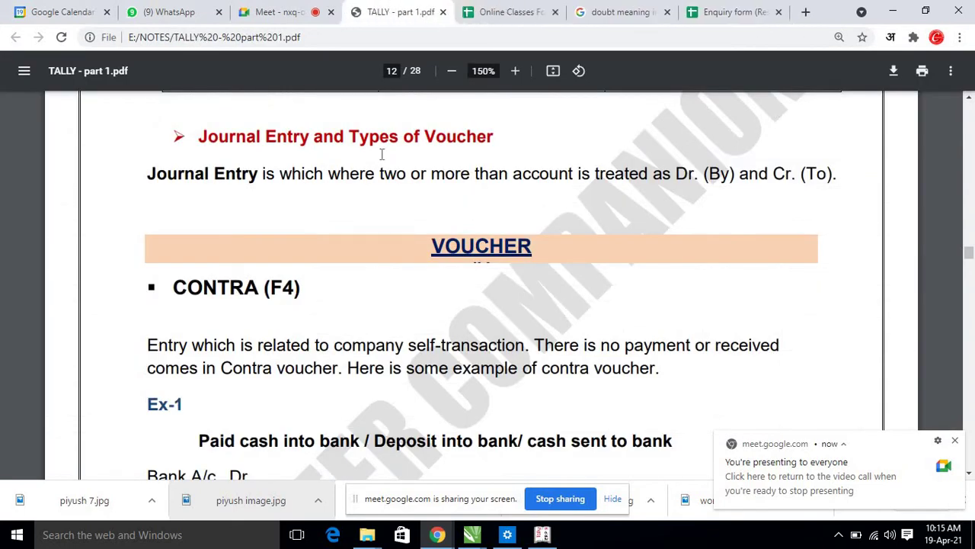
Step: Read the Contra voucher definition and its Ex-1 and Ex-2 bank deposit and withdrawal entries
{"action": "scroll", "coordinate": [364, 281], "scroll_direction": "down", "scroll_amount": 1}
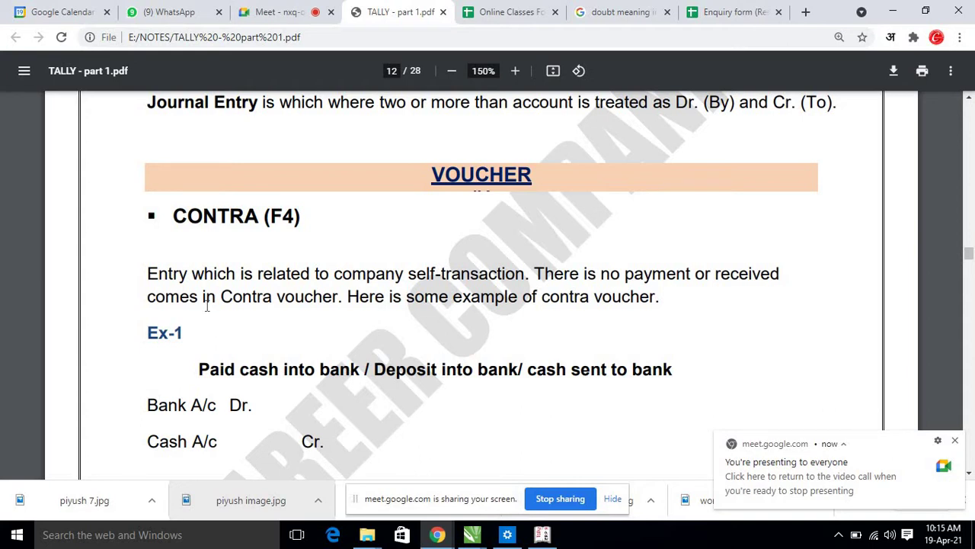
{"action": "scroll", "coordinate": [232, 308], "scroll_direction": "down", "scroll_amount": 1}
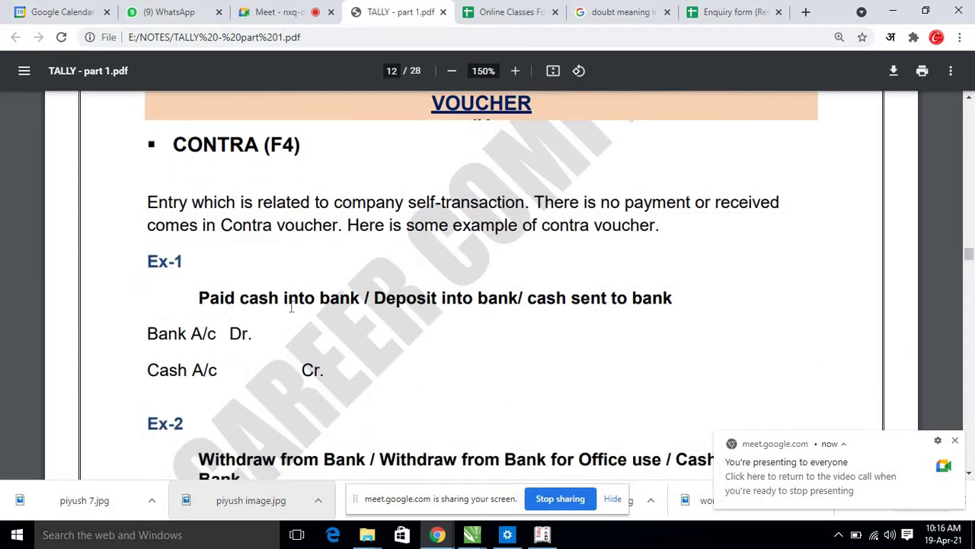
{"action": "scroll", "coordinate": [291, 307], "scroll_direction": "down", "scroll_amount": 1}
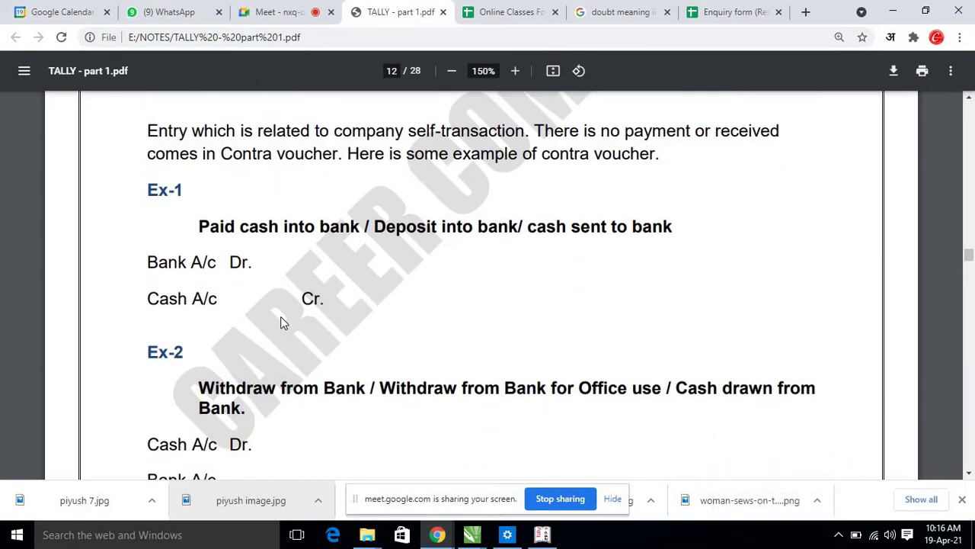
Step: Switch to the Meet call, toggle the microphone off and back on, and check the participants' chat replies
{"action": "left_click", "coordinate": [302, 12]}
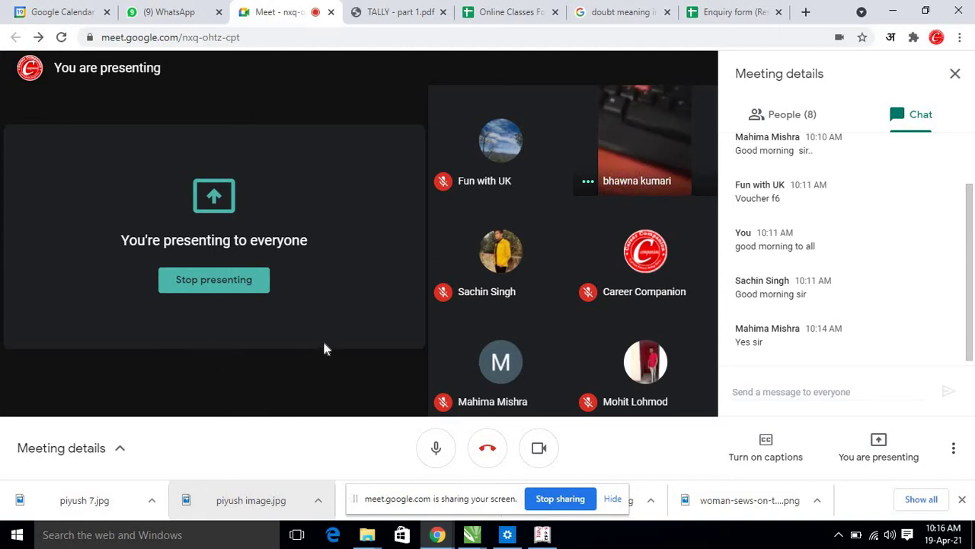
{"action": "left_click", "coordinate": [435, 448]}
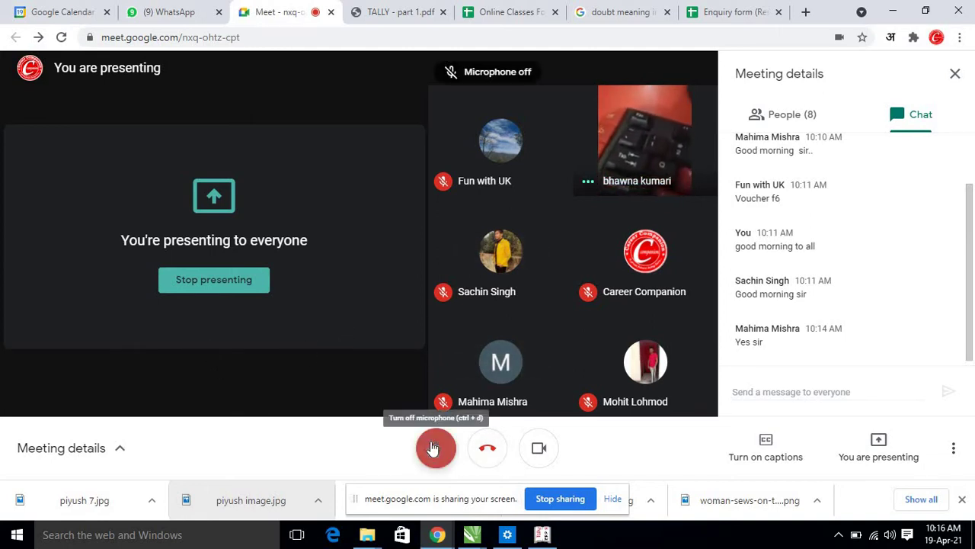
{"action": "left_click", "coordinate": [435, 448]}
{"action": "left_click", "coordinate": [435, 448]}
{"action": "left_click", "coordinate": [435, 448]}
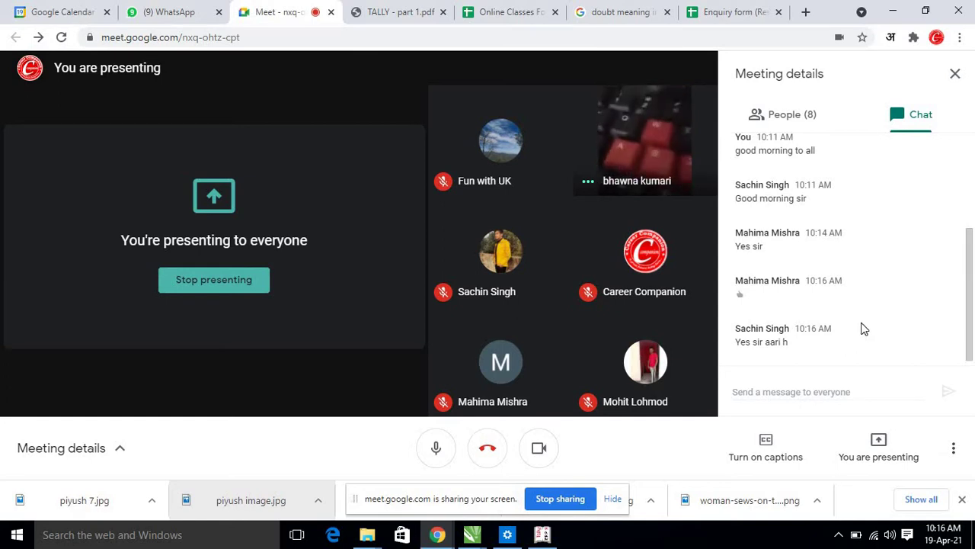
{"action": "mouse_move", "coordinate": [659, 275]}
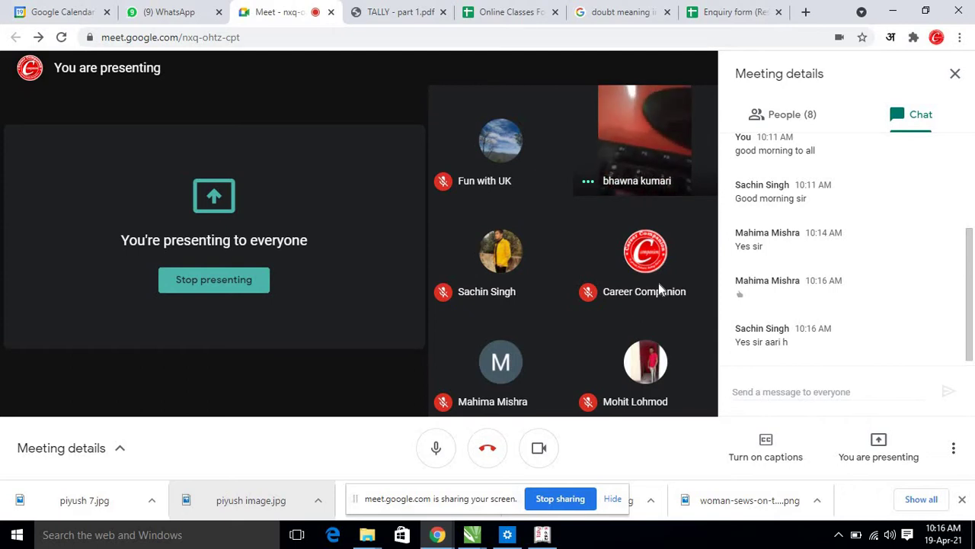
{"action": "mouse_move", "coordinate": [487, 146]}
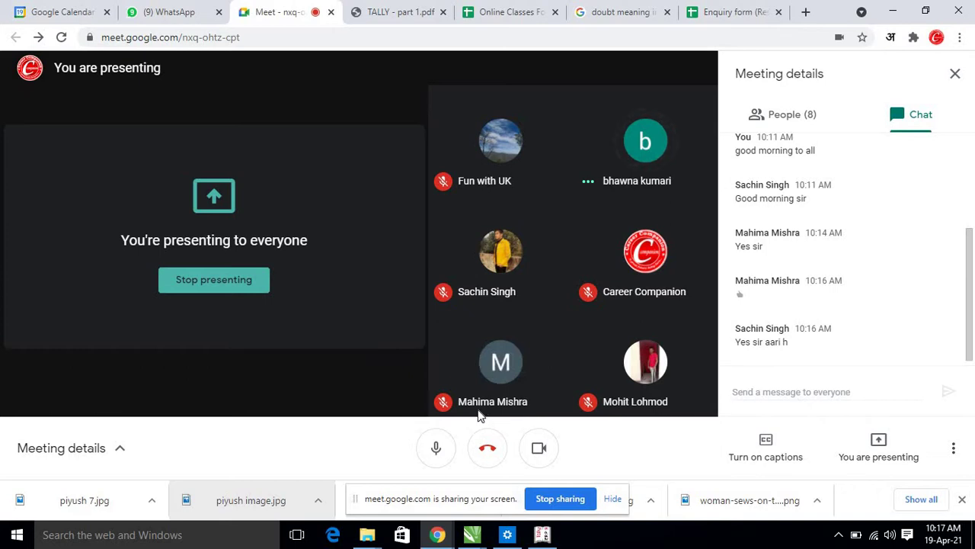
{"action": "mouse_move", "coordinate": [471, 374]}
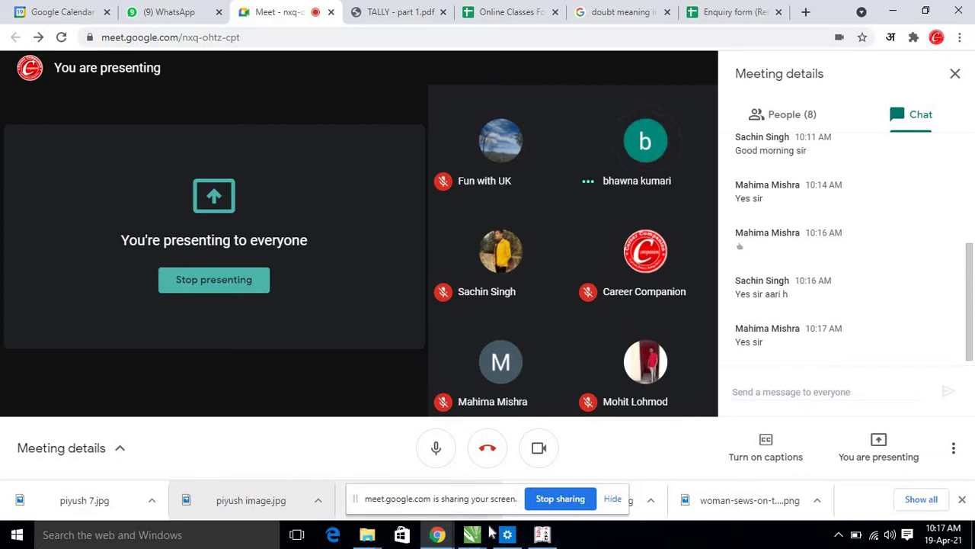
Step: Switch to Tally.ERP 9, dismiss the presenting notification, and start creating a company named Contra Vocuher
{"action": "left_click", "coordinate": [541, 534]}
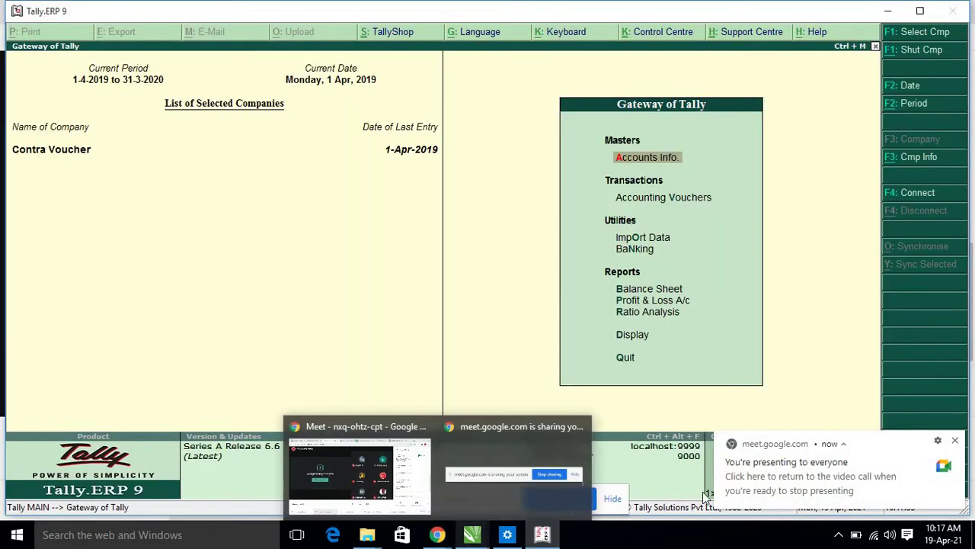
{"action": "left_click", "coordinate": [958, 443]}
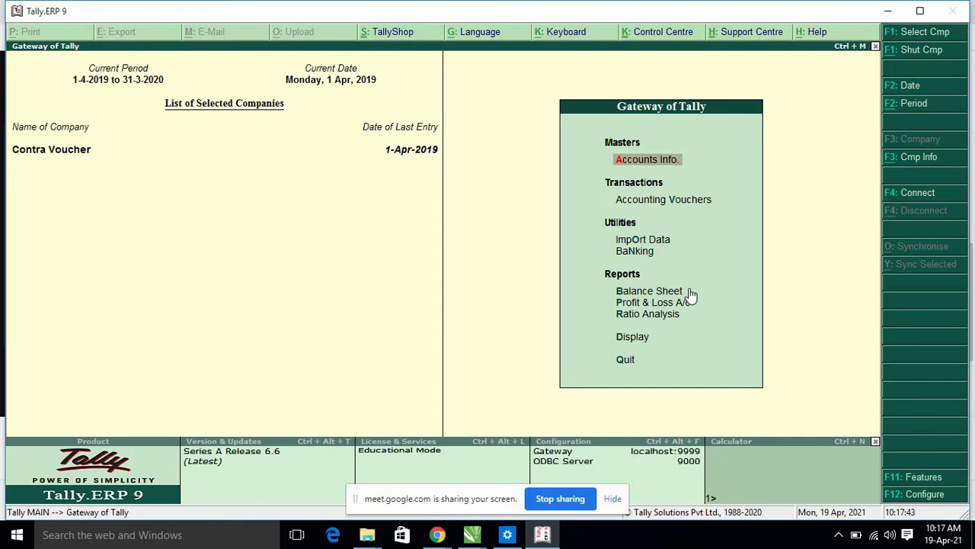
{"action": "key", "text": "alt+F3"}
{"action": "key", "text": "Down"}
{"action": "key", "text": "Down"}
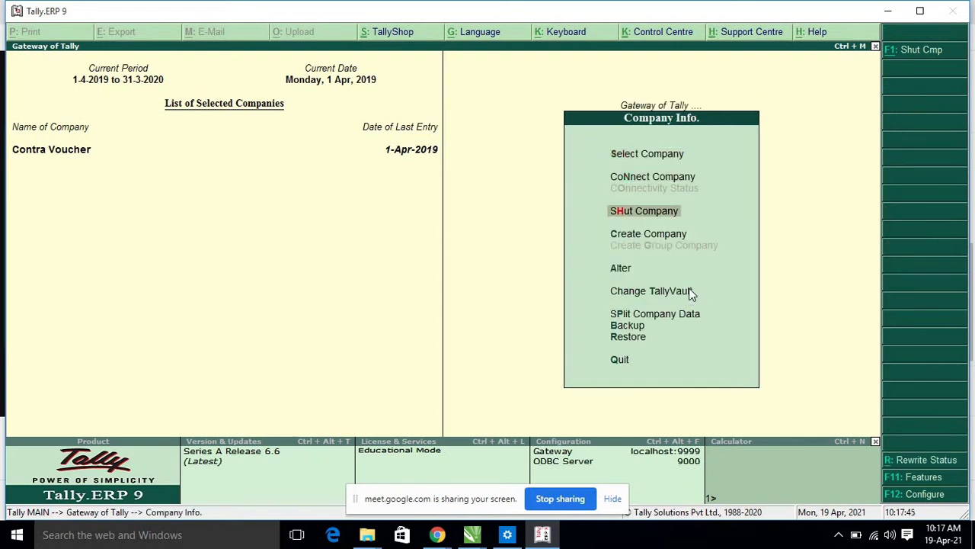
{"action": "key", "text": "Down"}
{"action": "key", "text": "Return"}
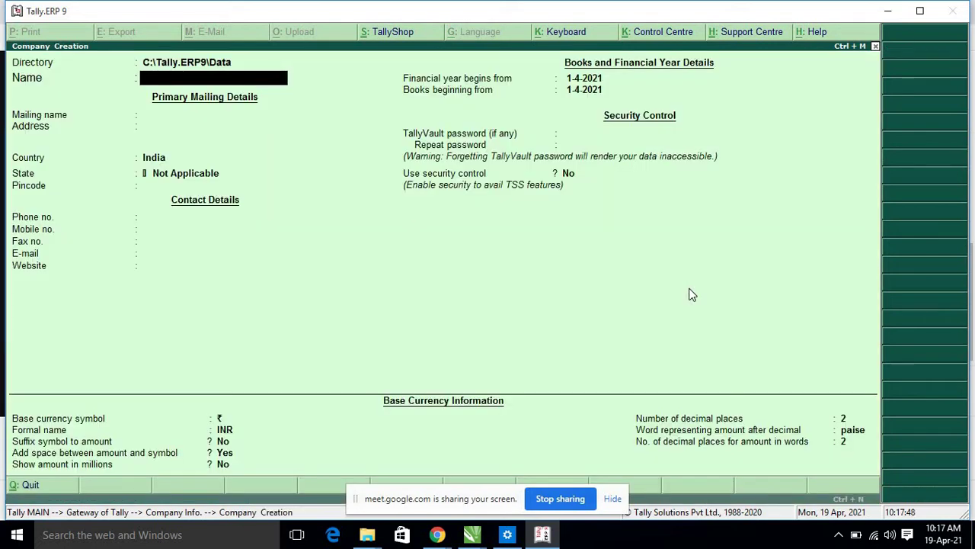
{"action": "type", "text": "Contra Vocuher"}
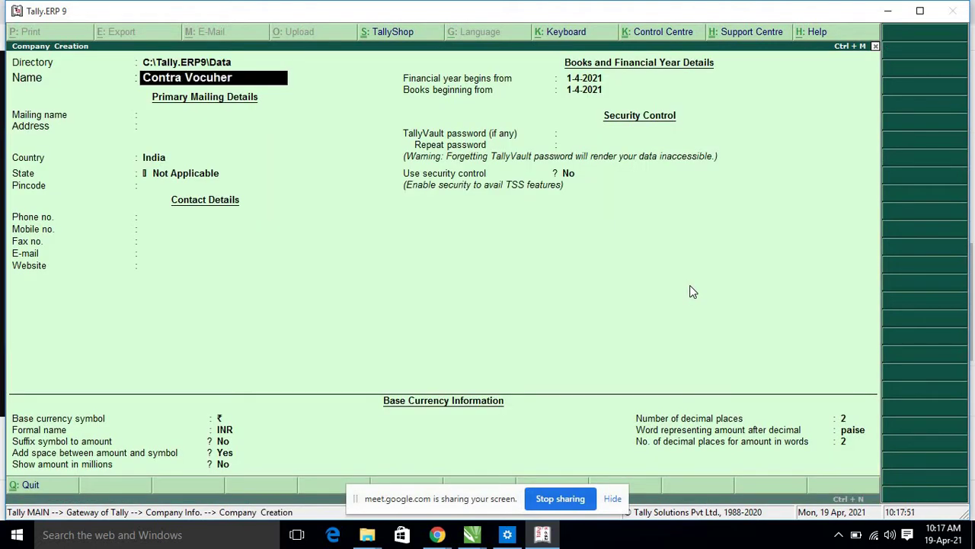
{"action": "key", "text": "Return"}
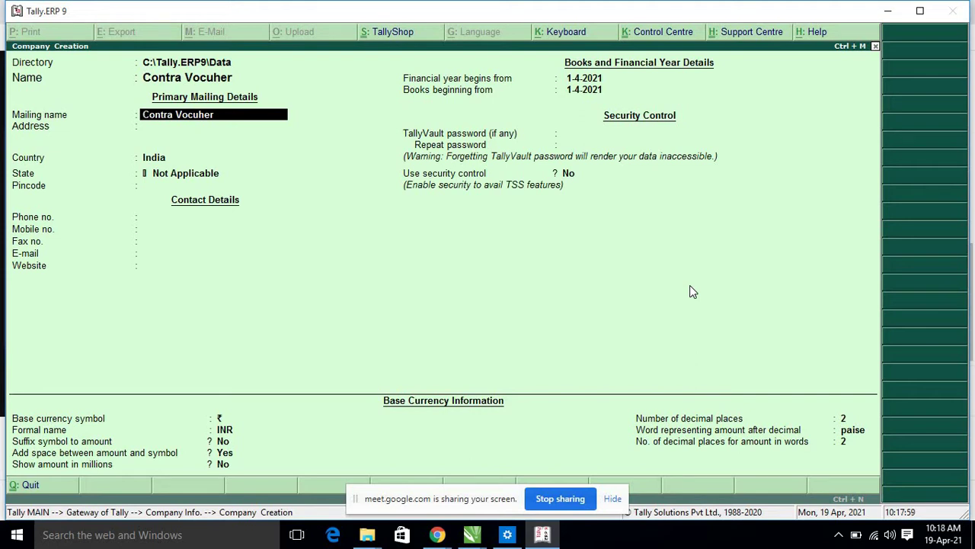
Step: Accept the mailing name, leave the address blank, keep India as the country, and set the state to Delhi
{"action": "key", "text": "Return"}
{"action": "key", "text": "Return"}
{"action": "key", "text": "Return"}
{"action": "type", "text": "De"}
{"action": "key", "text": "Return"}
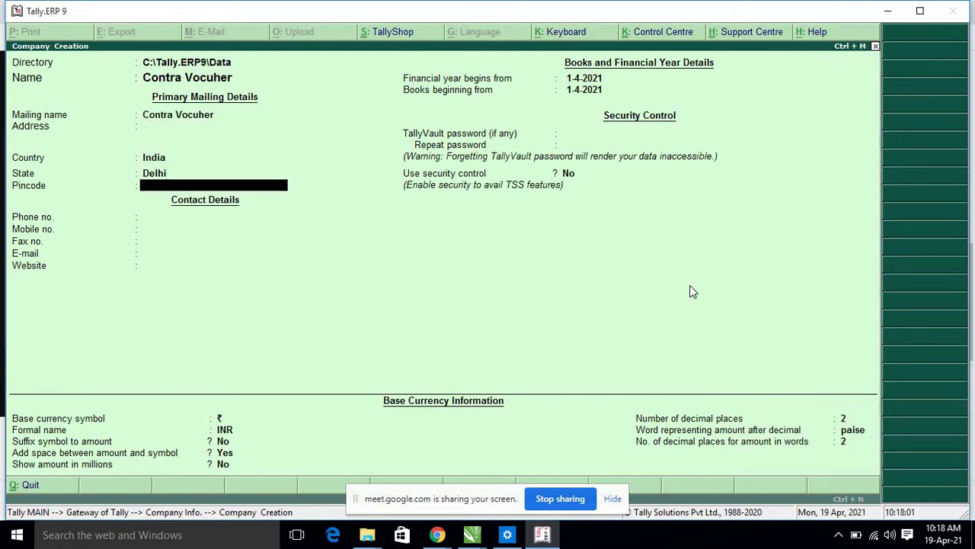
Step: Leave the pincode and contact details blank and set the financial year to begin from 1-4-2019
{"action": "key", "text": "Return"}
{"action": "key", "text": "Return"}
{"action": "key", "text": "Return"}
{"action": "key", "text": "Return"}
{"action": "key", "text": "Return"}
{"action": "key", "text": "Return"}
{"action": "key", "text": "Return"}
{"action": "key", "text": "BackSpace"}
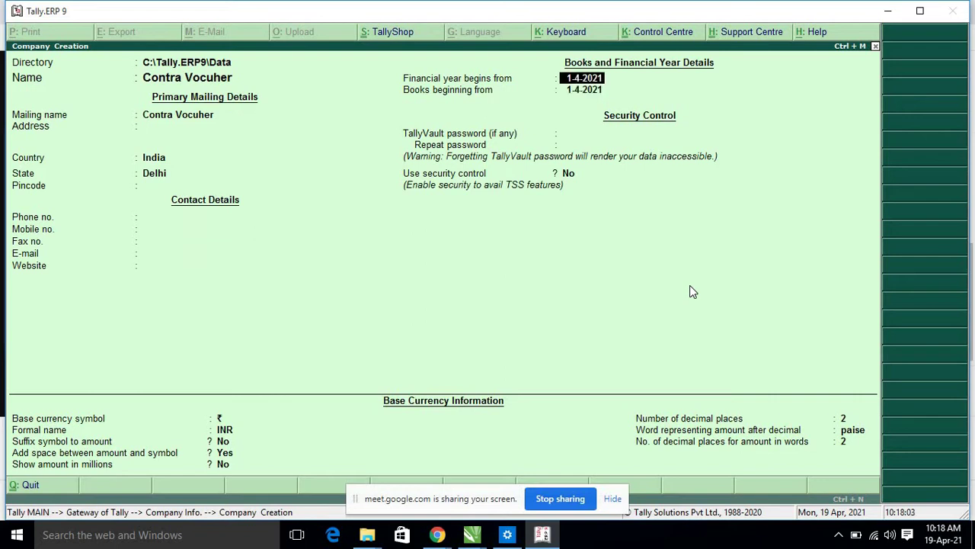
{"action": "type", "text": "1-4-19"}
{"action": "key", "text": "Return"}
Step: Keep the books beginning date, security and base currency defaults, and save the new company
{"action": "key", "text": "Return"}
{"action": "key", "text": "Return"}
{"action": "key", "text": "Return"}
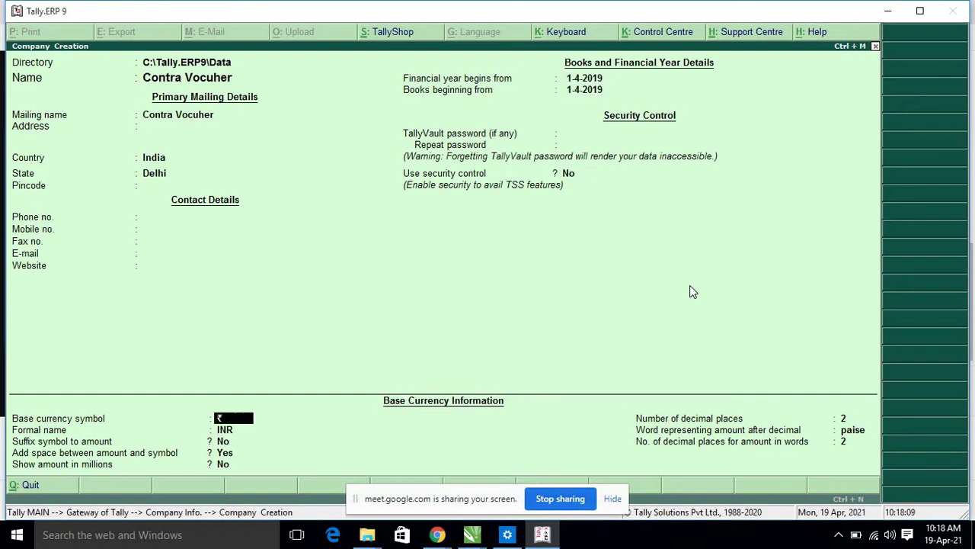
{"action": "key", "text": "Return"}
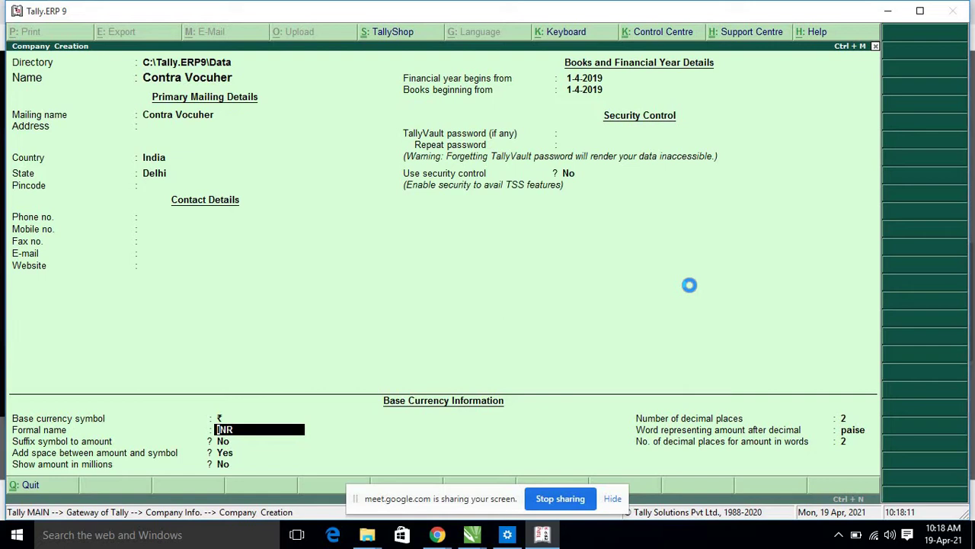
{"action": "key", "text": "ctrl+a"}
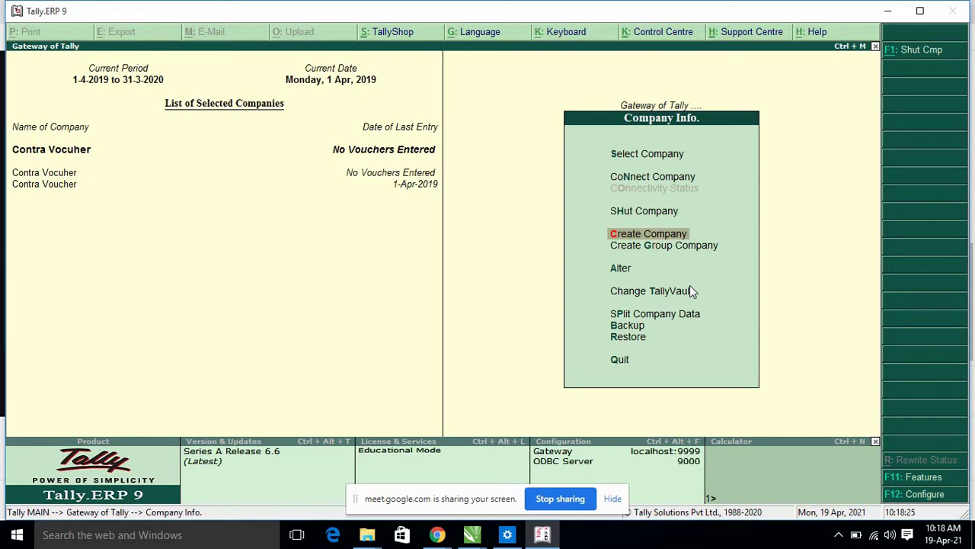
Step: Return to the Gateway of Tally and open the accounting features of the company Contra Vocuher
{"action": "key", "text": "Escape"}
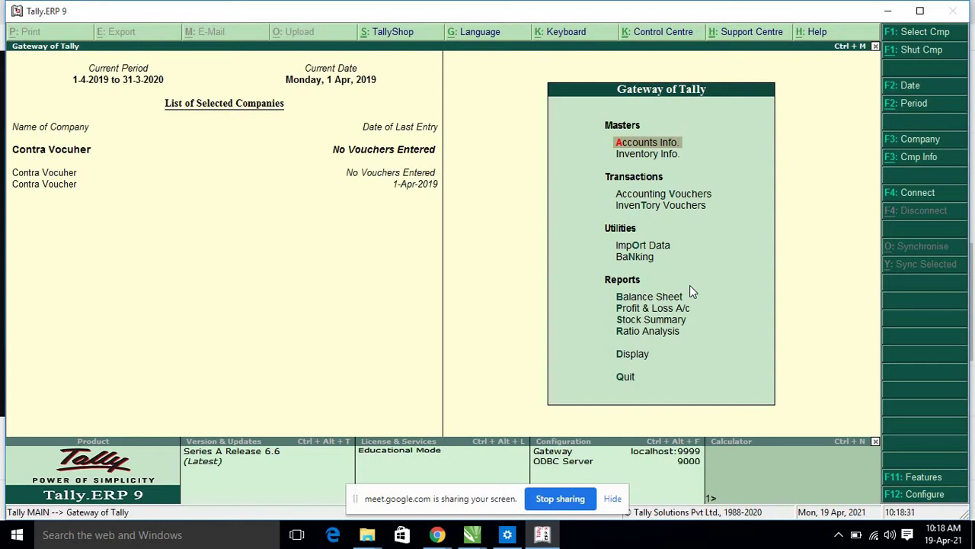
{"action": "key", "text": "Down"}
{"action": "key", "text": "Up"}
{"action": "key", "text": "Down"}
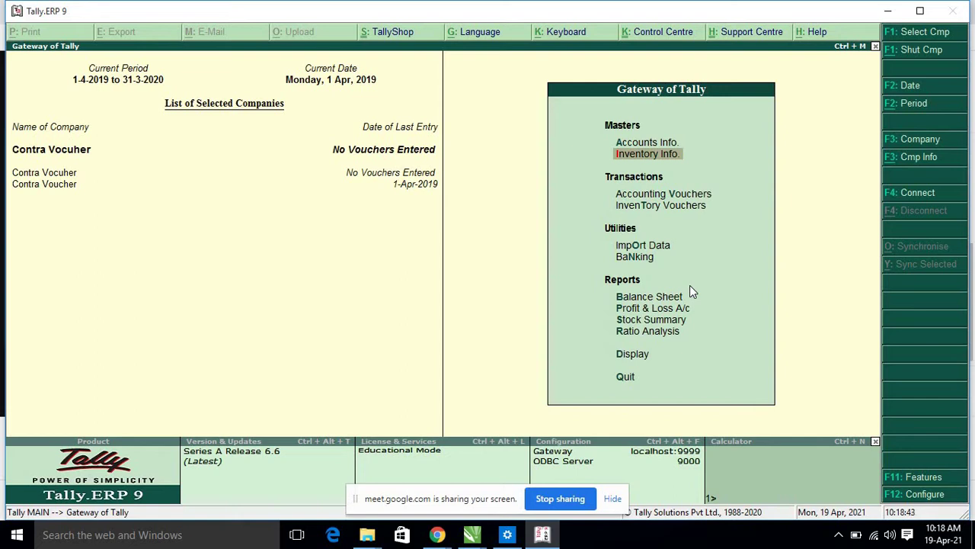
{"action": "key", "text": "Up"}
{"action": "key", "text": "Down"}
{"action": "key", "text": "F11"}
{"action": "key", "text": "Return"}
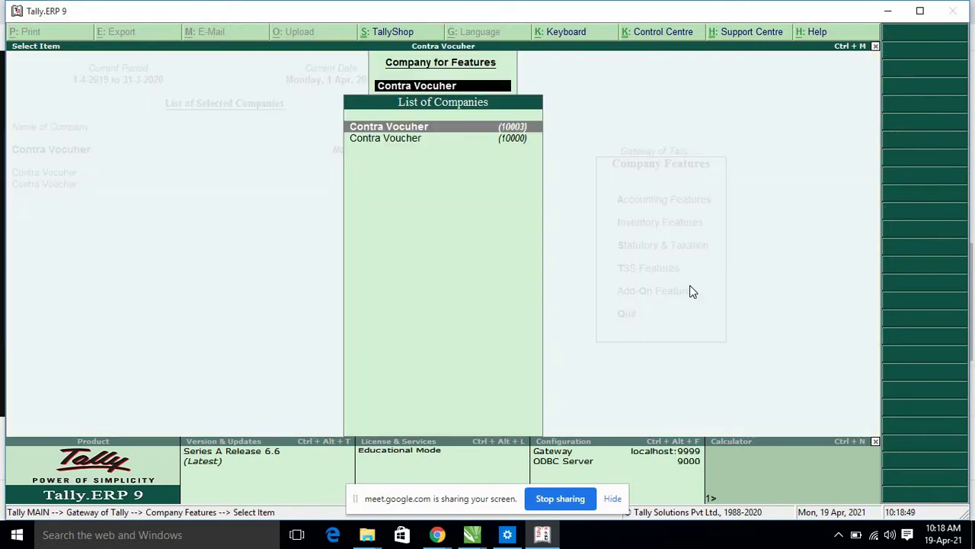
{"action": "key", "text": "Down"}
{"action": "key", "text": "Up"}
{"action": "key", "text": "Down"}
{"action": "key", "text": "Up"}
{"action": "key", "text": "Return"}
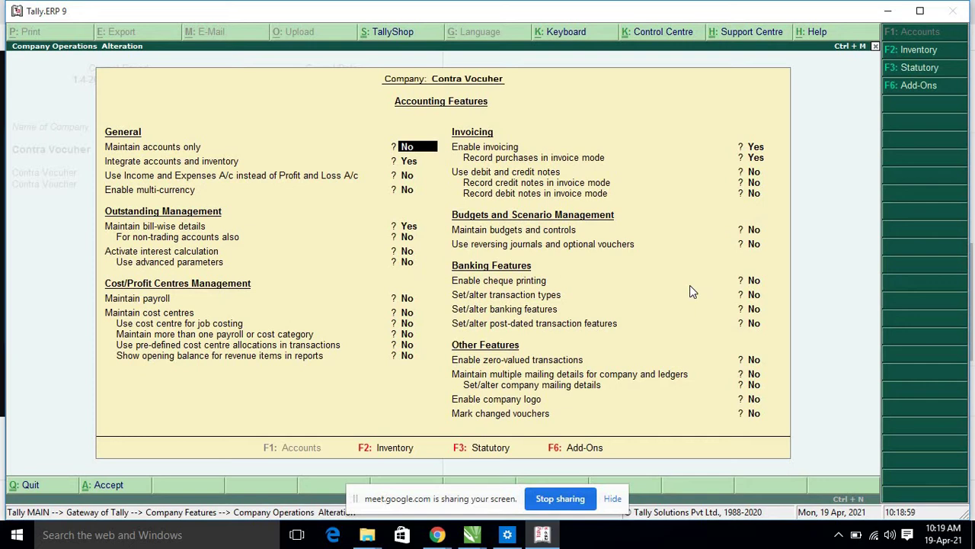
Step: Set Maintain accounts only to Yes for Contra Vocuher and return to the Gateway of Tally
{"action": "type", "text": "y"}
{"action": "key", "text": "Return"}
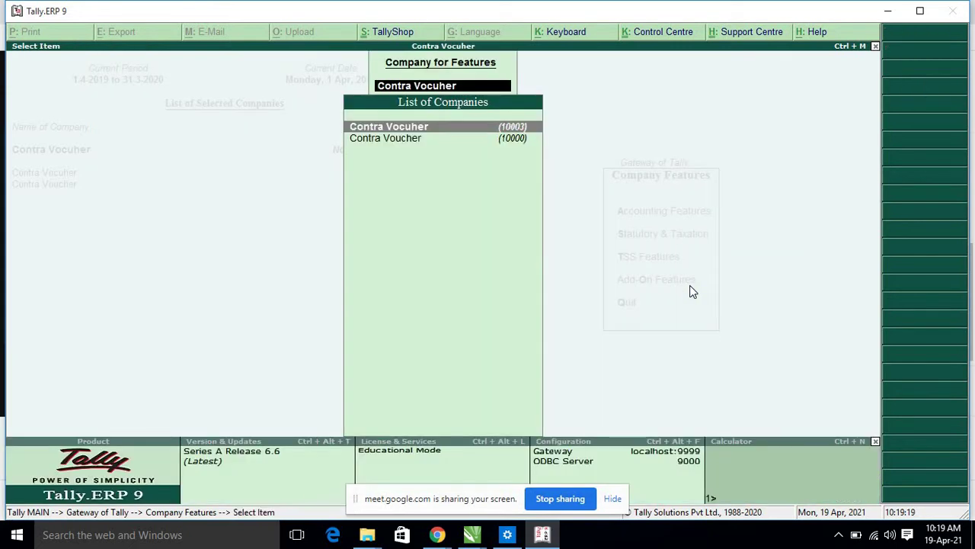
{"action": "key", "text": "Escape"}
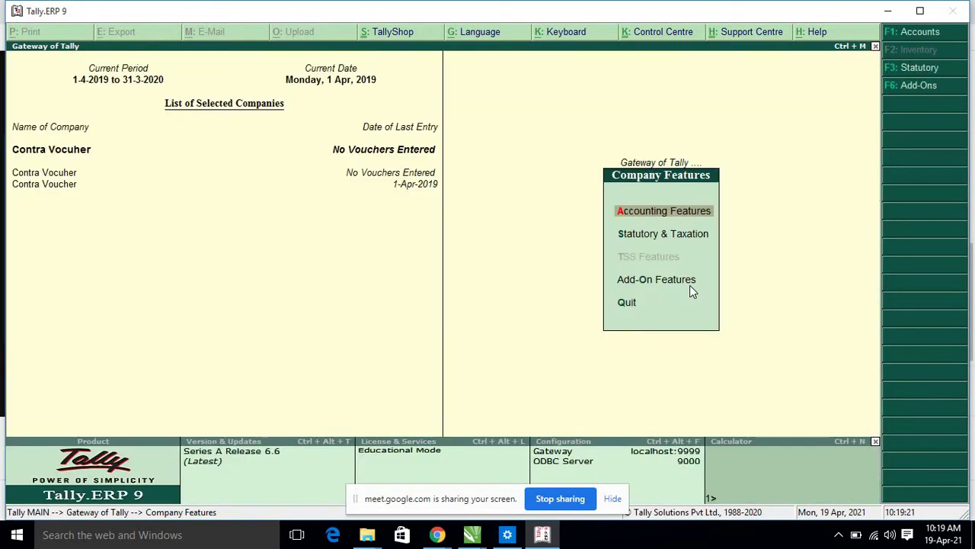
{"action": "key", "text": "Escape"}
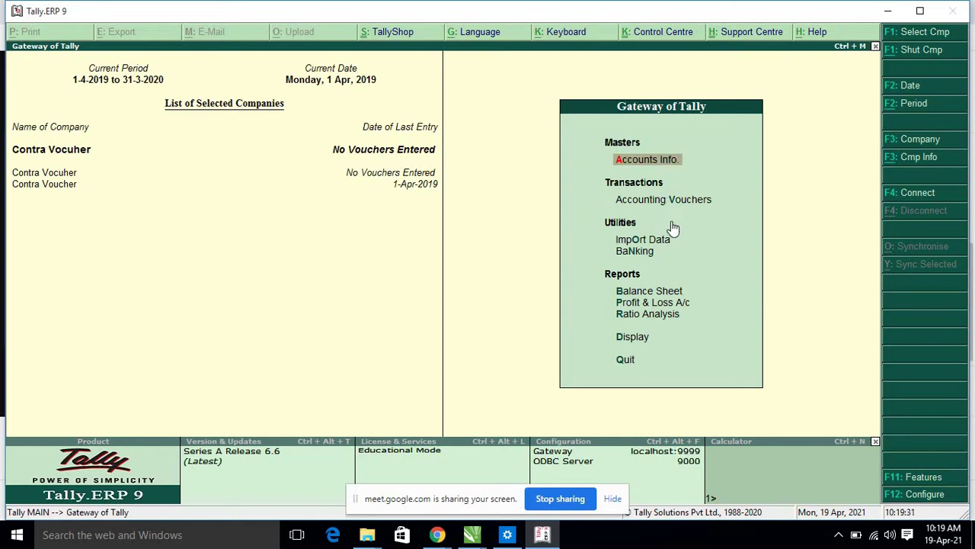
Step: Open the Ledgers options within Accounts Info
{"action": "key", "text": "Down"}
{"action": "key", "text": "Up"}
{"action": "key", "text": "Return"}
{"action": "key", "text": "Down"}
{"action": "key", "text": "Return"}
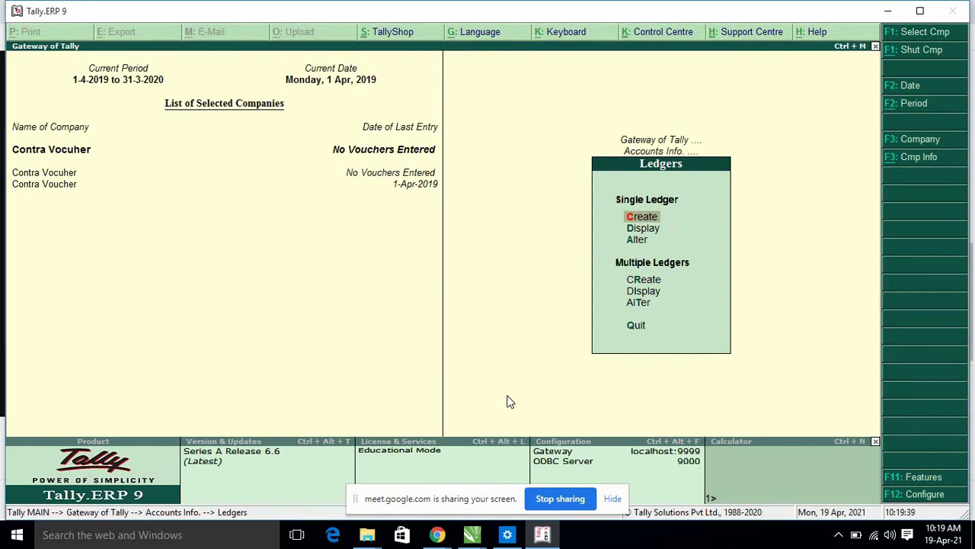
Step: Switch to Chrome and bring up the Online Classes Form (Responses) spreadsheet
{"action": "left_click", "coordinate": [437, 534]}
{"action": "left_click", "coordinate": [396, 467]}
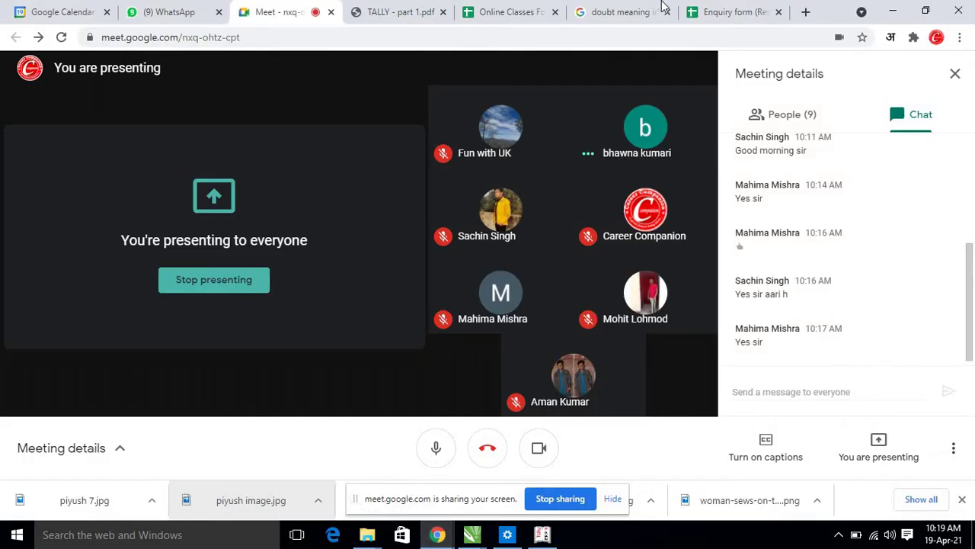
{"action": "left_click", "coordinate": [731, 11]}
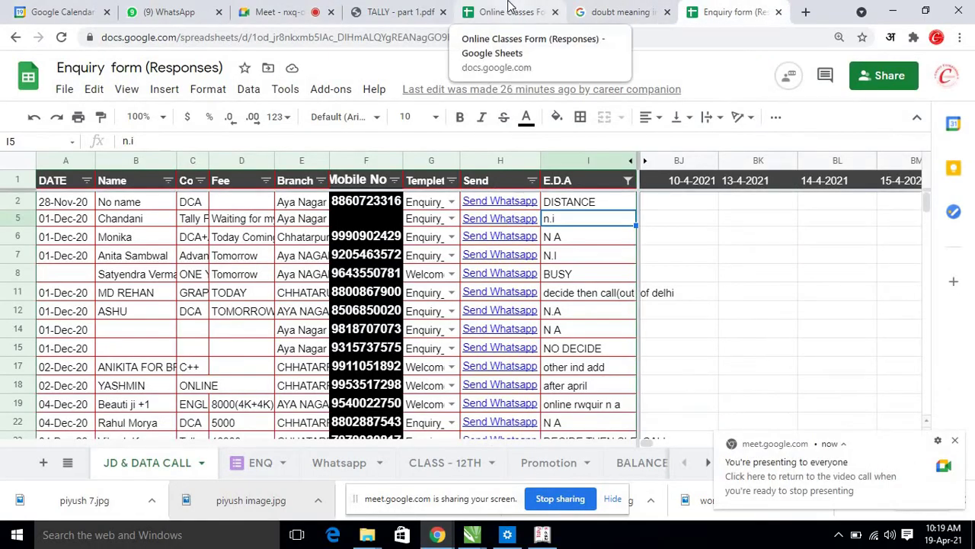
{"action": "left_click", "coordinate": [509, 9]}
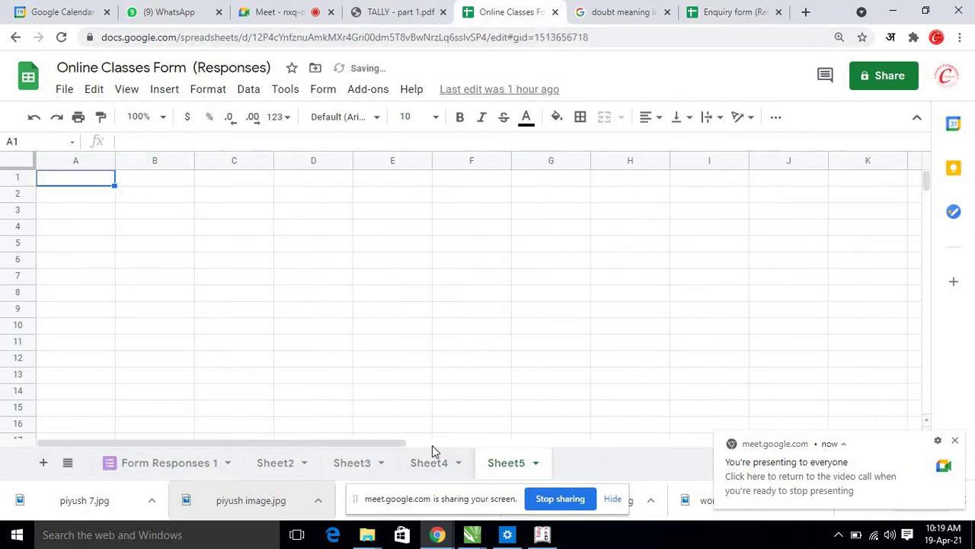
Step: Rename the blank sheet Sheet5 as 19-4-21
{"action": "double_click", "coordinate": [503, 463]}
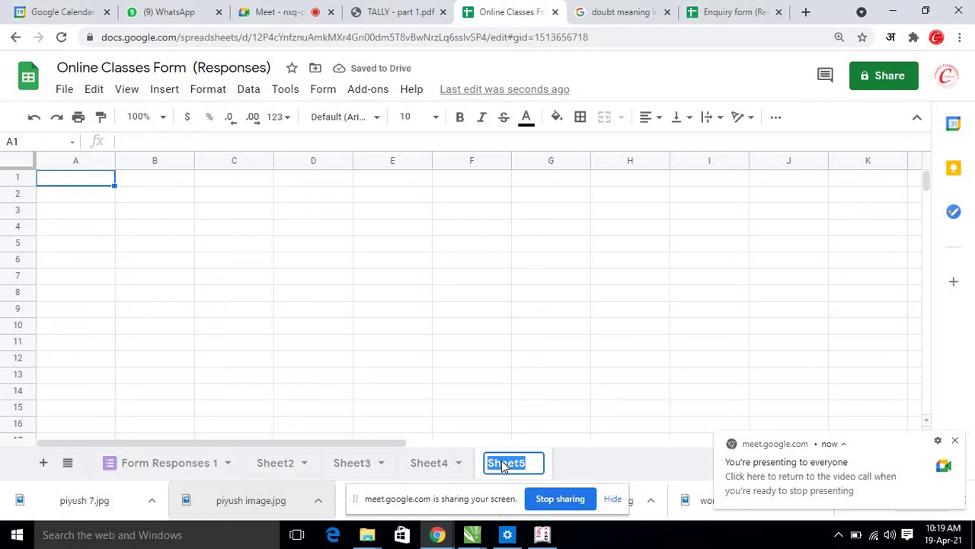
{"action": "type", "text": "19"}
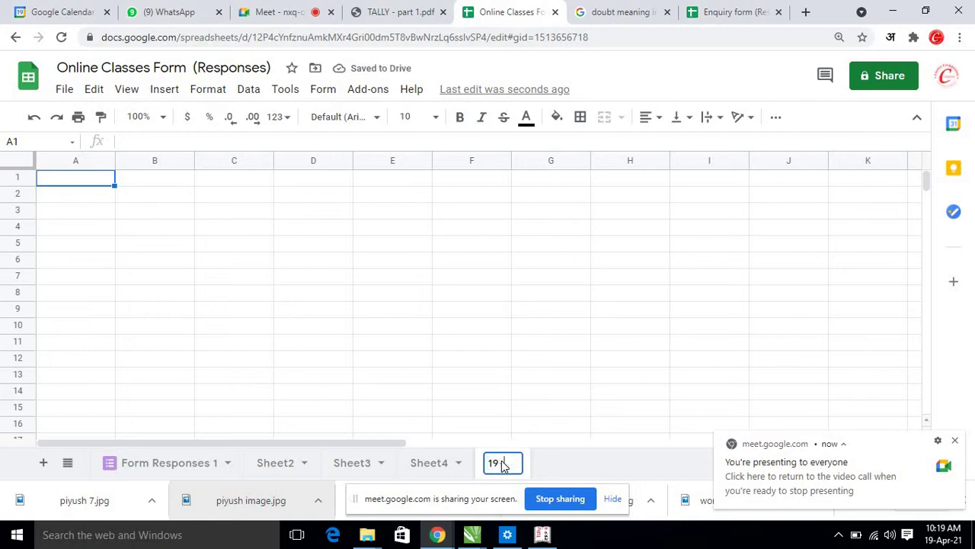
{"action": "type", "text": " 4-21"}
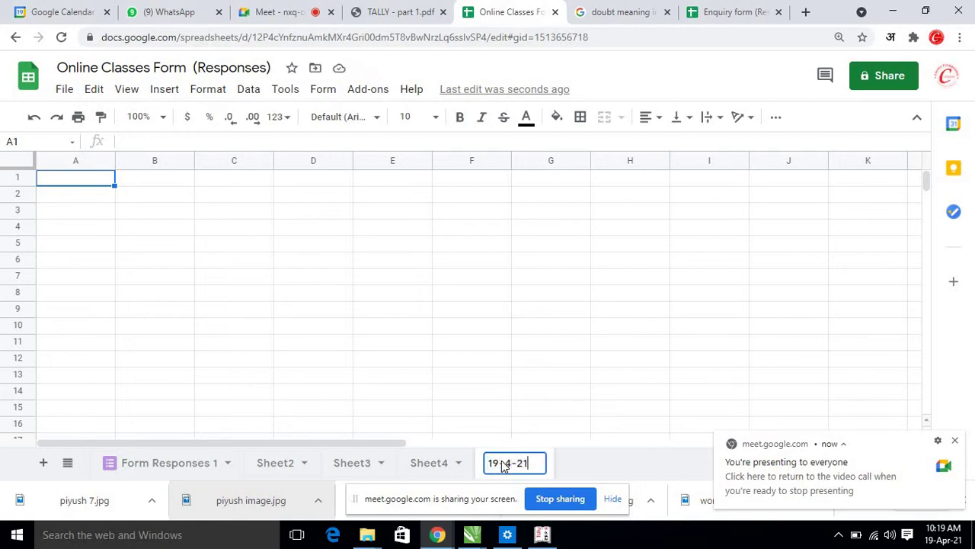
{"action": "key", "text": "Return"}
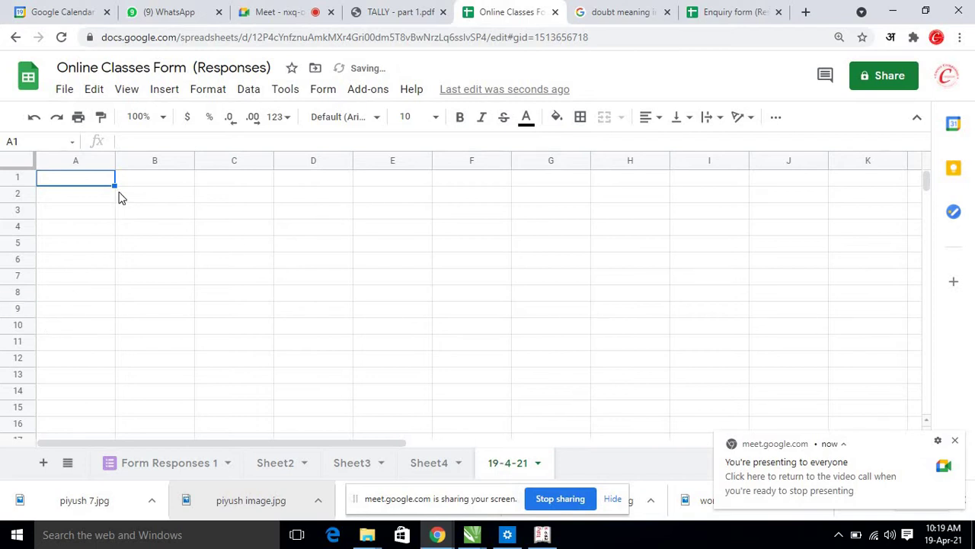
Step: Enter the label Cash in cell B2 and the amount 35000 in cell C2
{"action": "left_click", "coordinate": [148, 196]}
{"action": "type", "text": "Cas"}
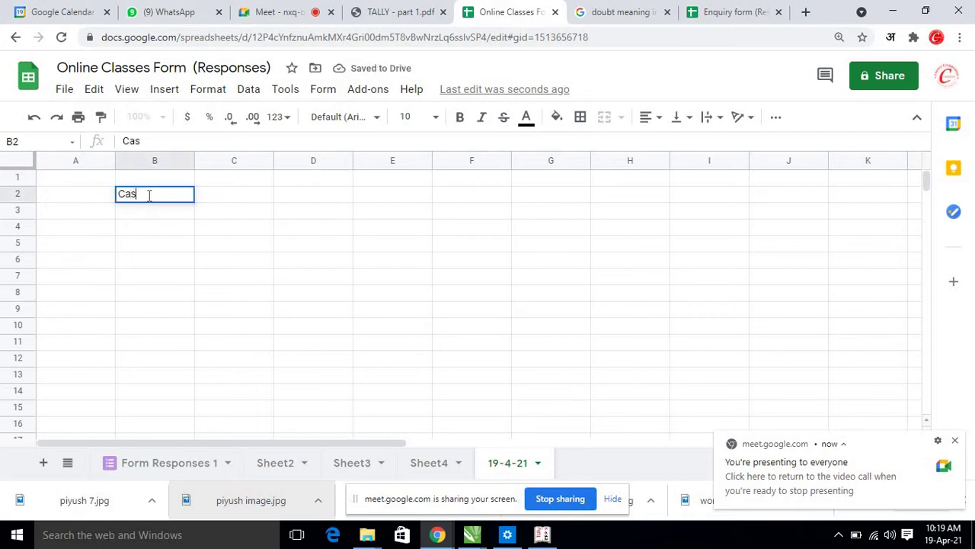
{"action": "type", "text": "h"}
{"action": "key", "text": "Tab"}
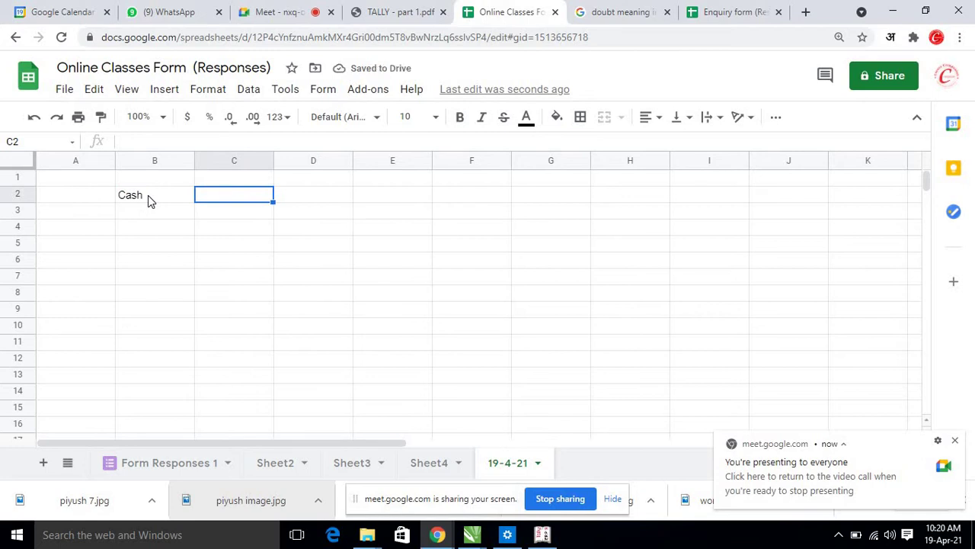
{"action": "type", "text": "35000"}
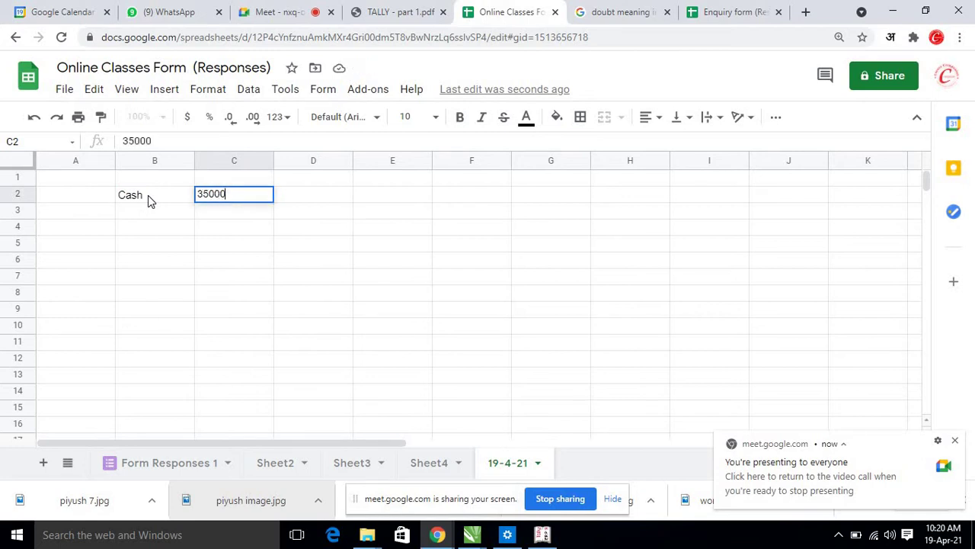
{"action": "key", "text": "Return"}
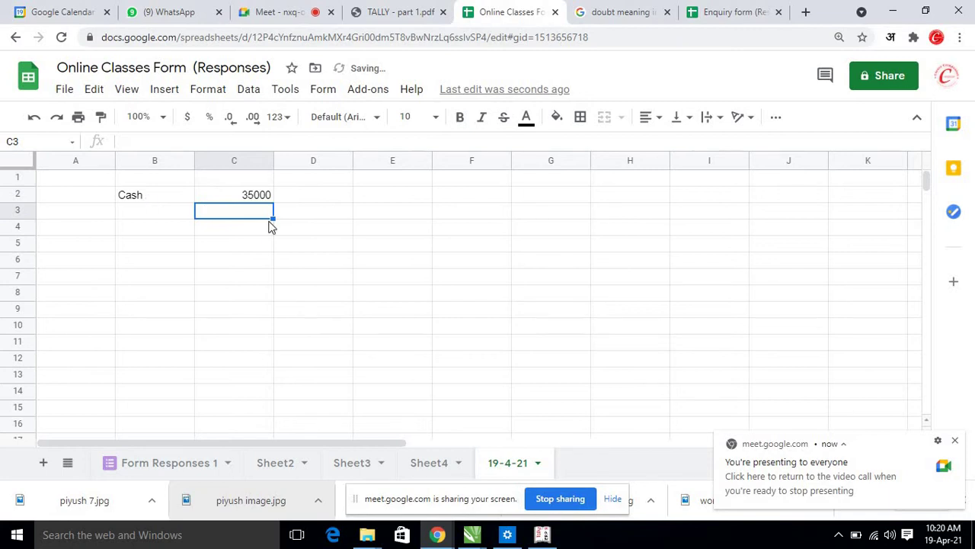
{"action": "key", "text": "Down"}
{"action": "key", "text": "Down"}
{"action": "key", "text": "Down"}
{"action": "key", "text": "Right"}
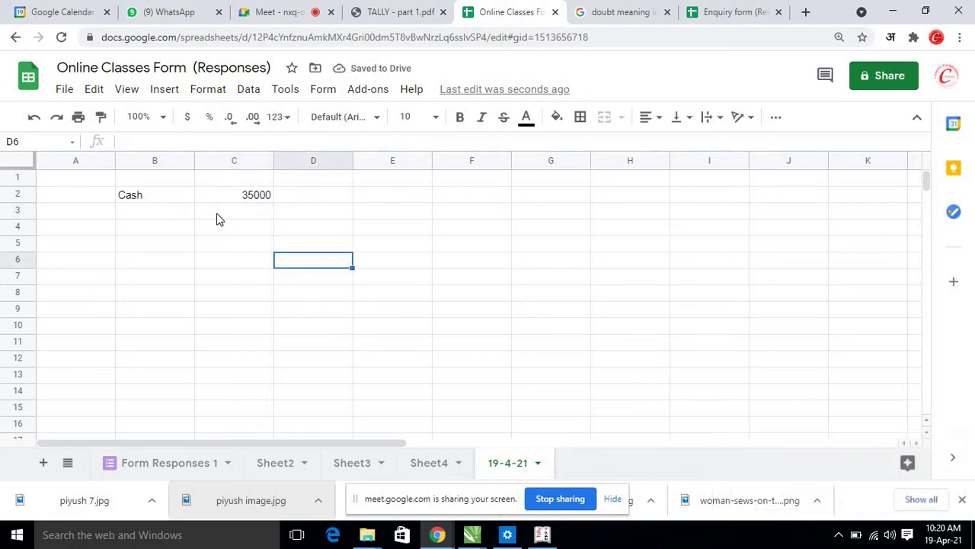
{"action": "key", "text": "Up"}
{"action": "key", "text": "Left"}
{"action": "left_click", "coordinate": [154, 226]}
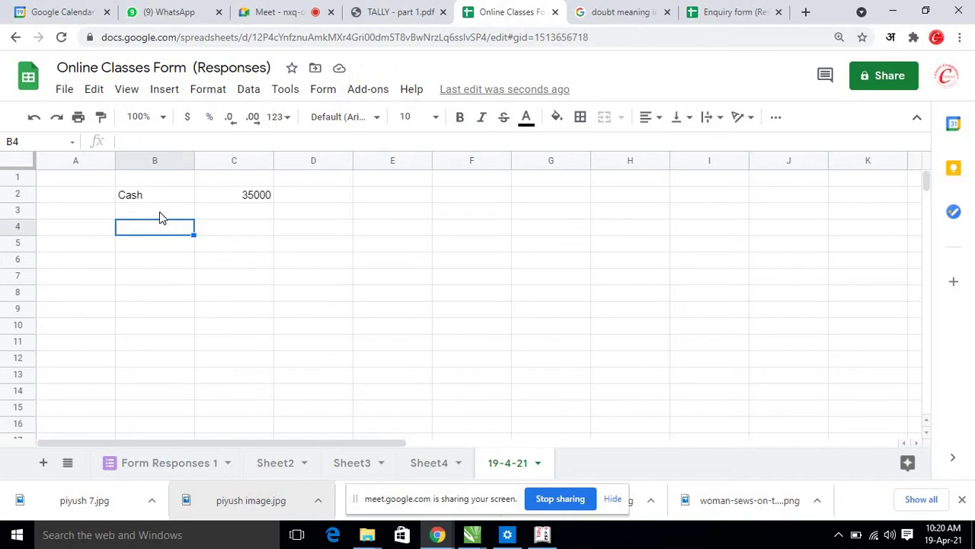
{"action": "left_click", "coordinate": [160, 218]}
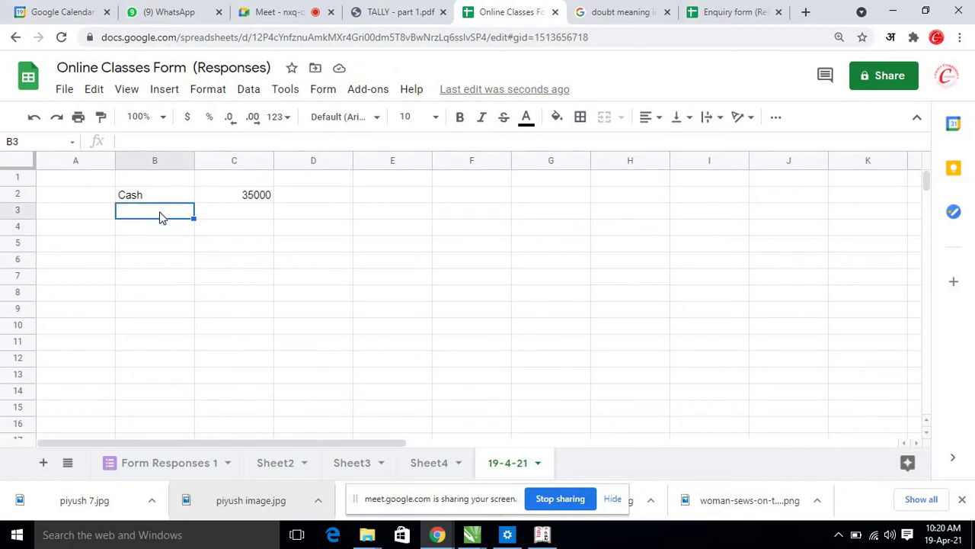
{"action": "key", "text": "Tab"}
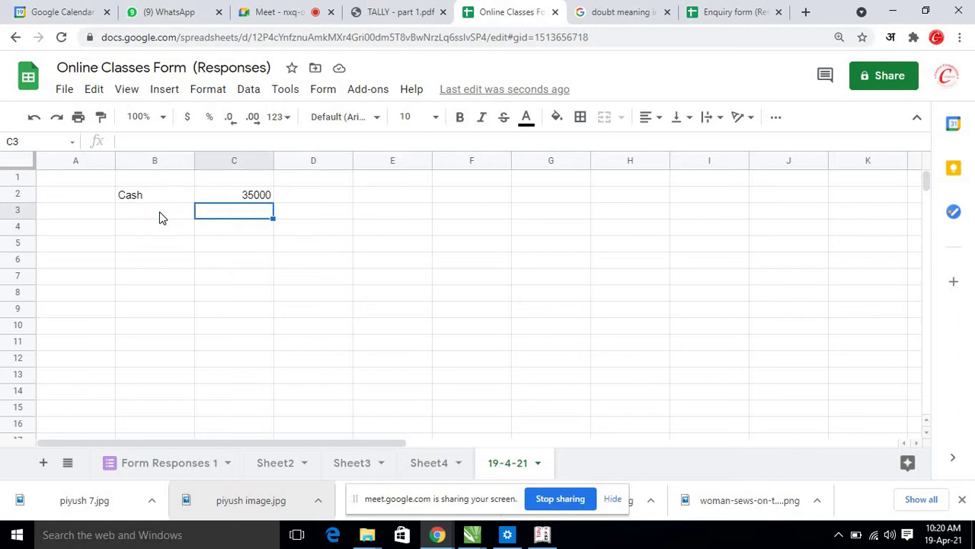
{"action": "left_click", "coordinate": [160, 217]}
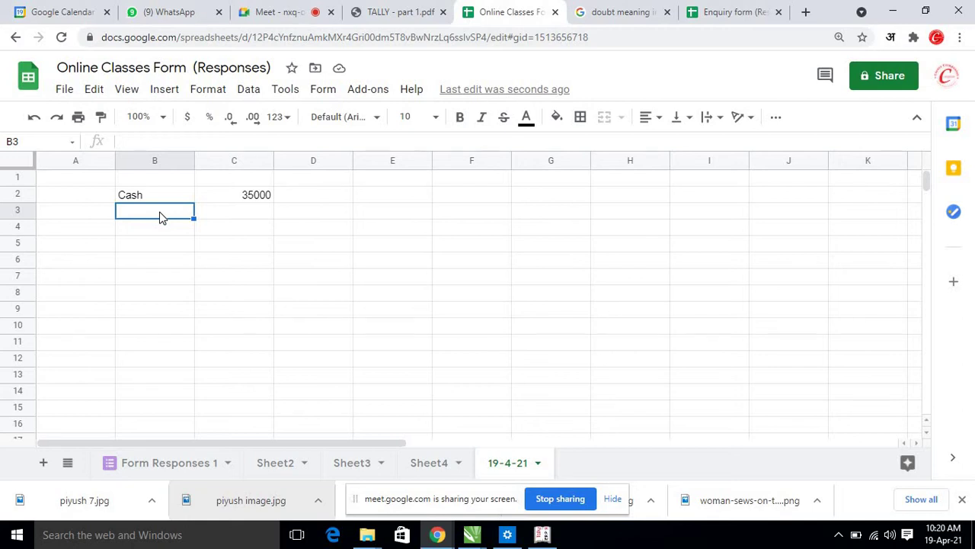
{"action": "key", "text": "Left"}
{"action": "left_click", "coordinate": [160, 217]}
{"action": "key", "text": "Left"}
{"action": "left_click", "coordinate": [160, 217]}
{"action": "key", "text": "Up"}
{"action": "key", "text": "Right"}
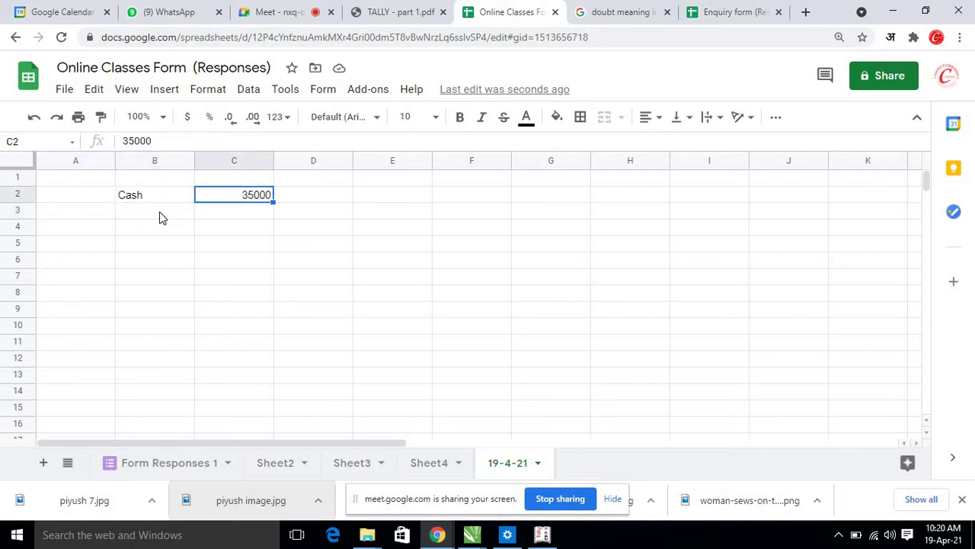
Step: Enter the label PNB BANK in cell B4, two rows below Cash
{"action": "key", "text": "Down"}
{"action": "key", "text": "Left"}
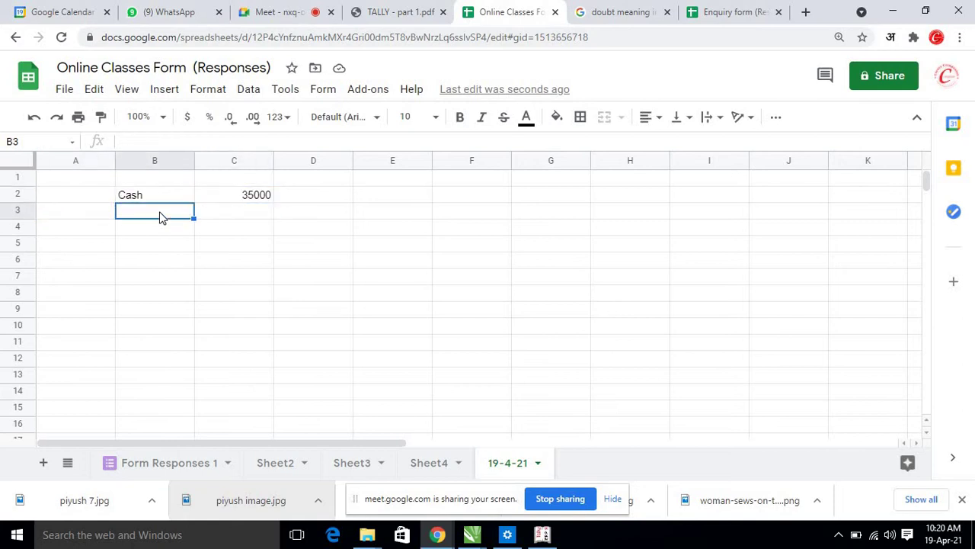
{"action": "key", "text": "Down"}
{"action": "type", "text": "Bank"}
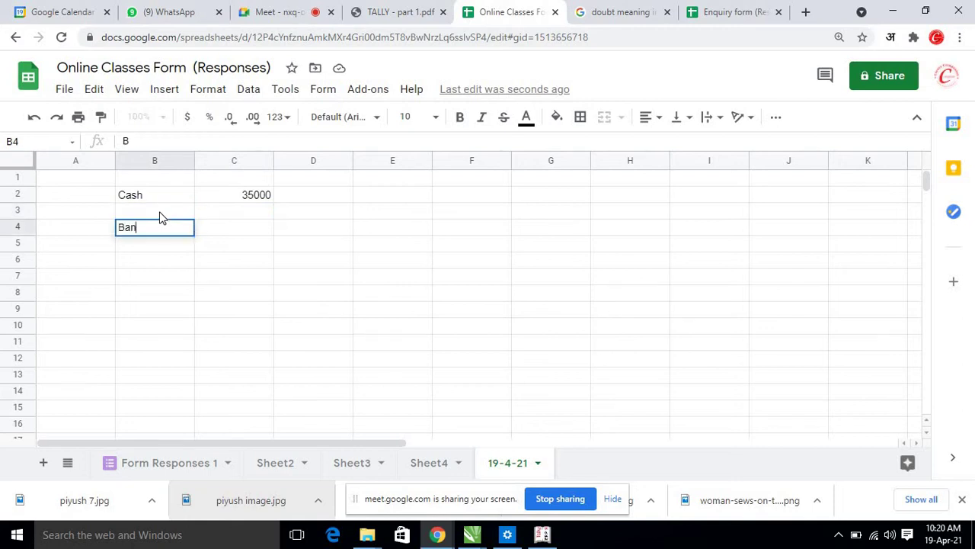
{"action": "key", "text": "BackSpace"}
{"action": "key", "text": "BackSpace"}
{"action": "key", "text": "BackSpace"}
{"action": "key", "text": "BackSpace"}
{"action": "type", "text": "PNB"}
{"action": "key", "text": "BackSpace"}
{"action": "key", "text": "BackSpace"}
{"action": "type", "text": "PNB BANK"}
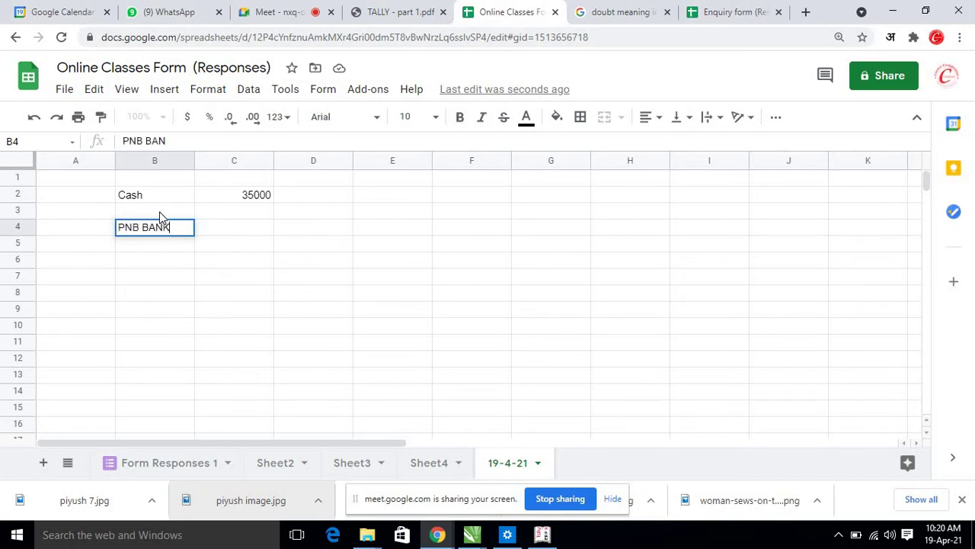
{"action": "key", "text": "Return"}
Step: Enter the amount 2500 in cell C4
{"action": "key", "text": "Up"}
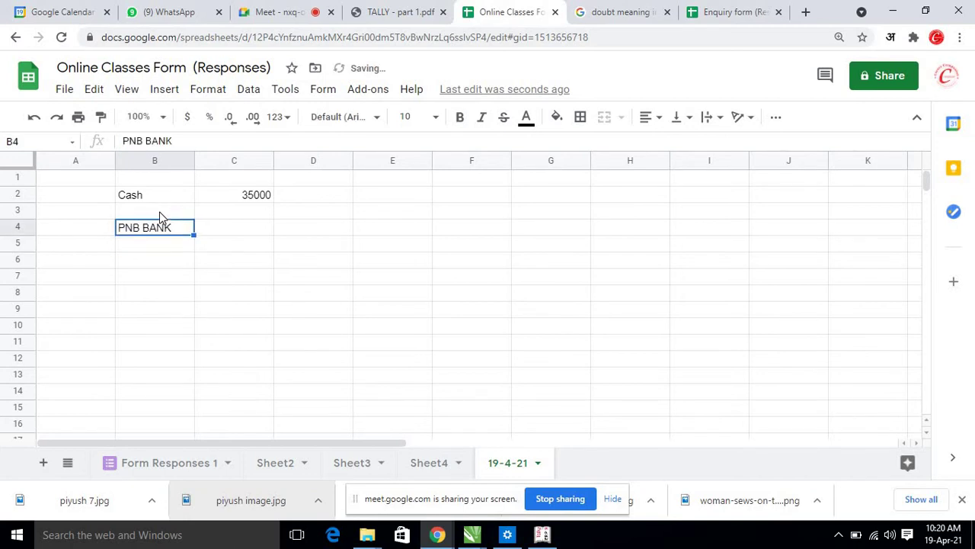
{"action": "key", "text": "Right"}
{"action": "type", "text": "2500"}
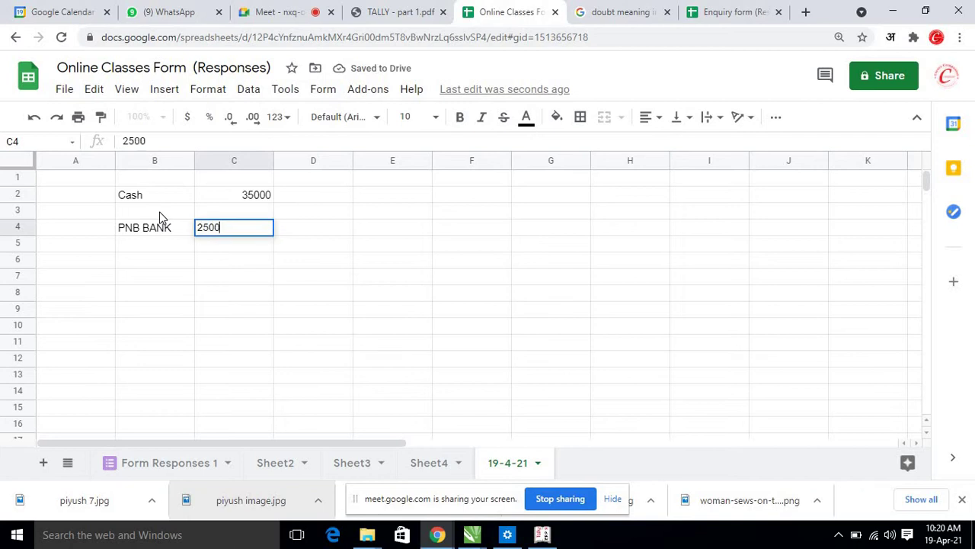
{"action": "key", "text": "BackSpace"}
{"action": "type", "text": "0"}
{"action": "key", "text": "Return"}
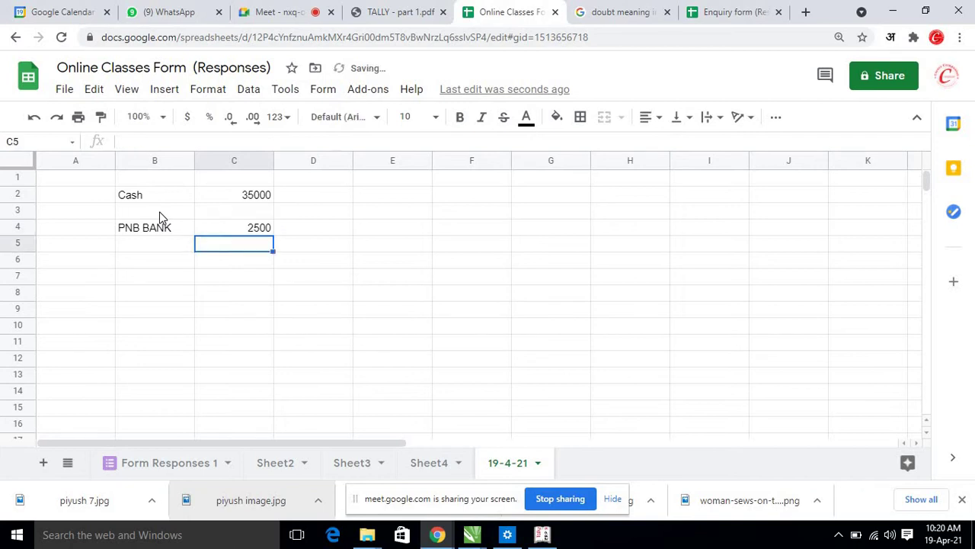
Step: Replace the label in cell B4 with DEPOSITE IN TO PNB BANK and fit column B's width to the text
{"action": "key", "text": "Up"}
{"action": "key", "text": "Left"}
{"action": "type", "text": "DE"}
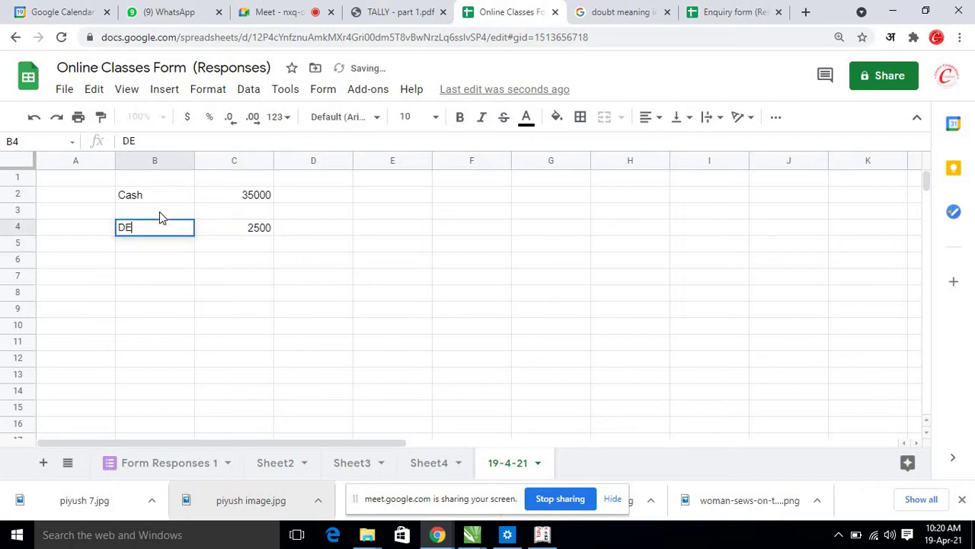
{"action": "type", "text": "SPOSI"}
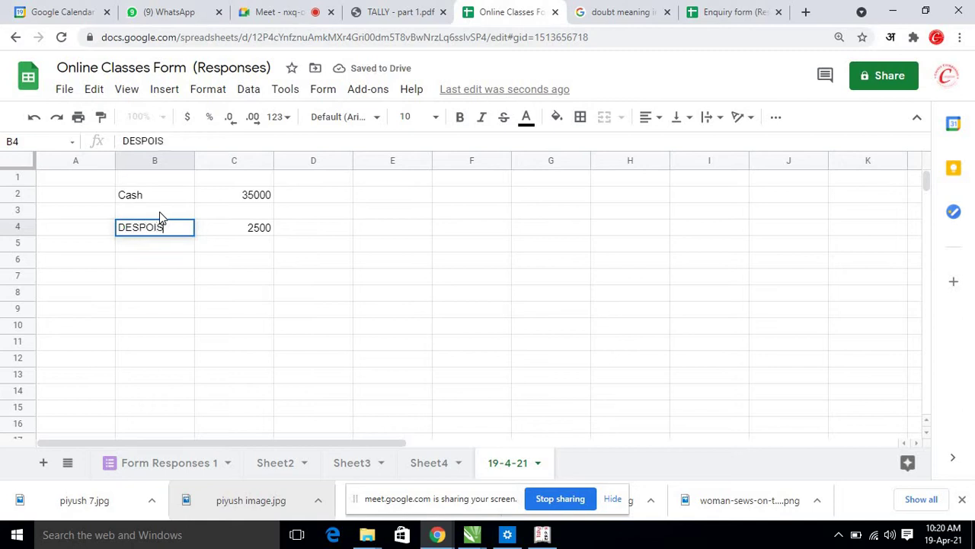
{"action": "key", "text": "BackSpace"}
{"action": "key", "text": "BackSpace"}
{"action": "key", "text": "BackSpace"}
{"action": "key", "text": "BackSpace"}
{"action": "key", "text": "BackSpace"}
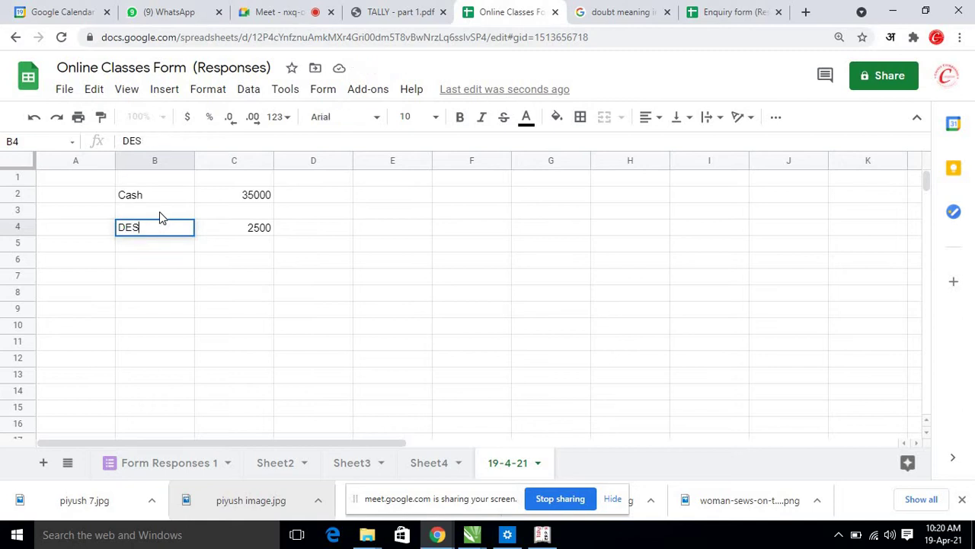
{"action": "type", "text": "POSITE INTO"}
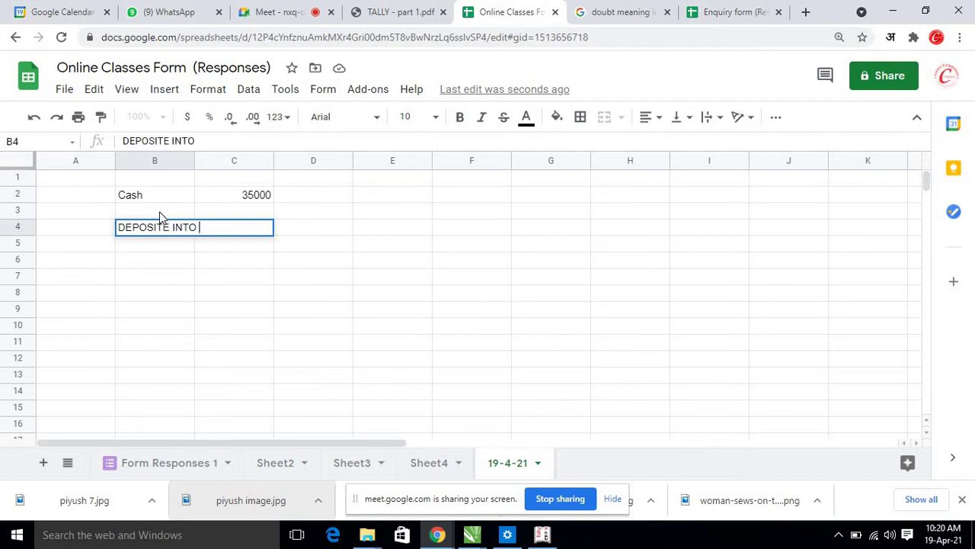
{"action": "type", "text": " P"}
{"action": "key", "text": "BackSpace"}
{"action": "key", "text": "BackSpace"}
{"action": "key", "text": "BackSpace"}
{"action": "key", "text": "BackSpace"}
{"action": "type", "text": "O"}
{"action": "key", "text": "BackSpace"}
{"action": "key", "text": "BackSpace"}
{"action": "type", "text": "TO PNB BANK"}
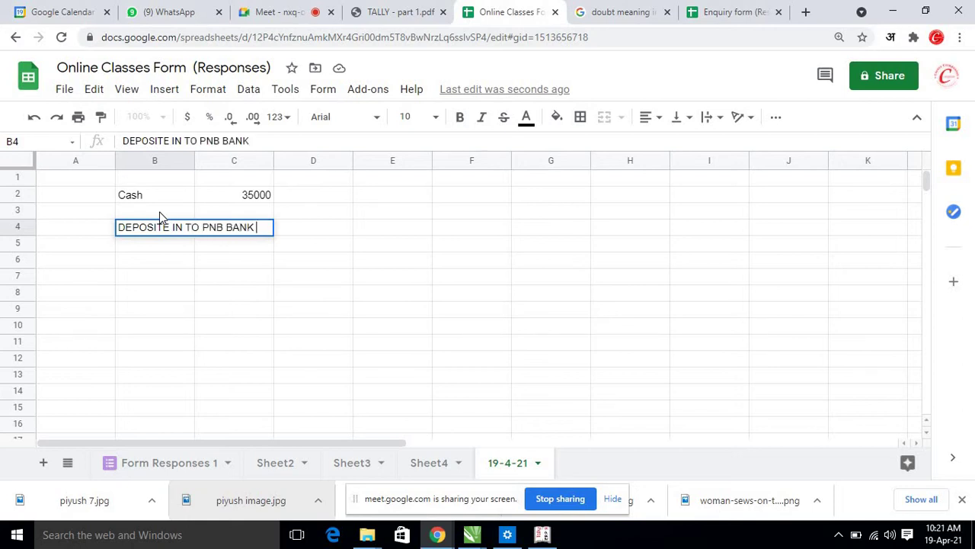
{"action": "key", "text": "Return"}
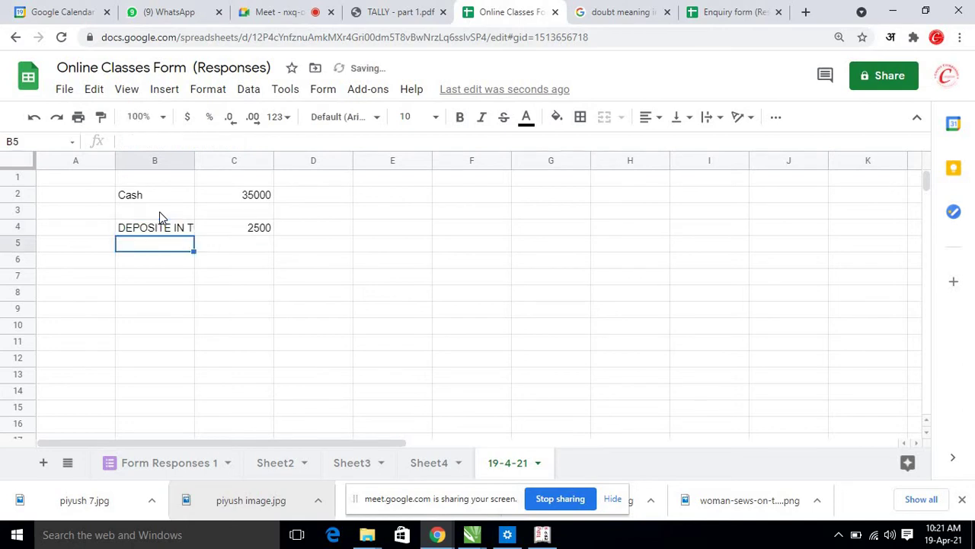
{"action": "double_click", "coordinate": [193, 160]}
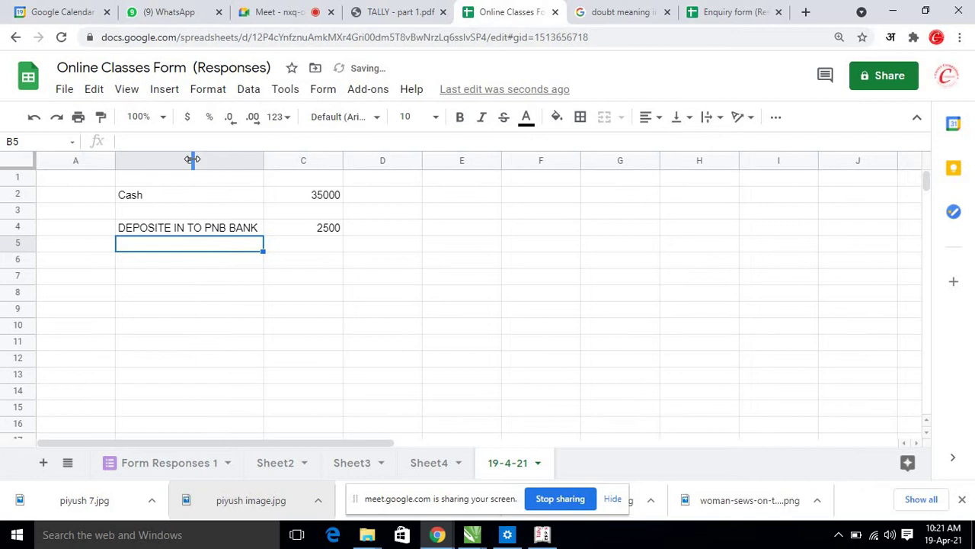
Step: Fill the deposit label and amount from B4:C4 down through row 7
{"action": "key", "text": "Up"}
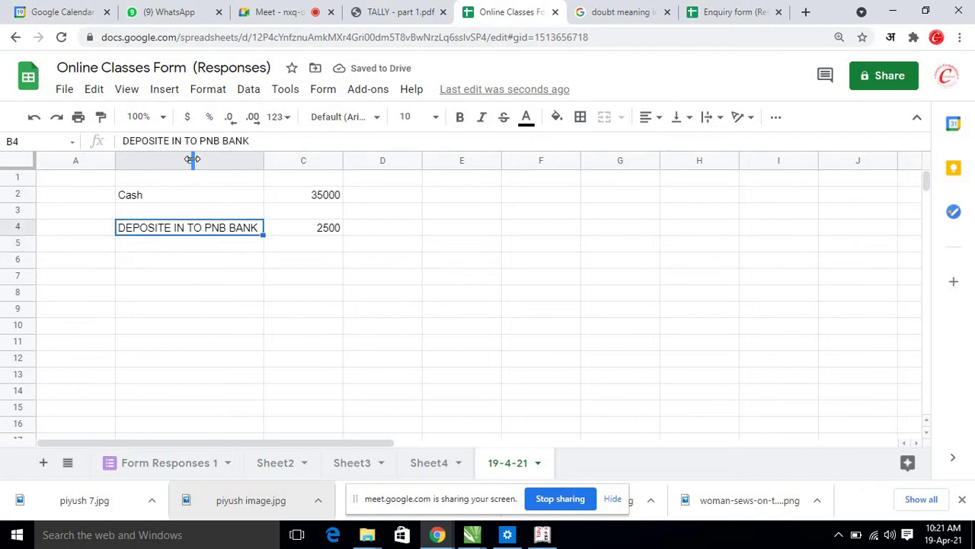
{"action": "key", "text": "Down"}
{"action": "key", "text": "Up"}
{"action": "key", "text": "shift+Right"}
{"action": "key", "text": "shift+Down"}
{"action": "key", "text": "shift+Down"}
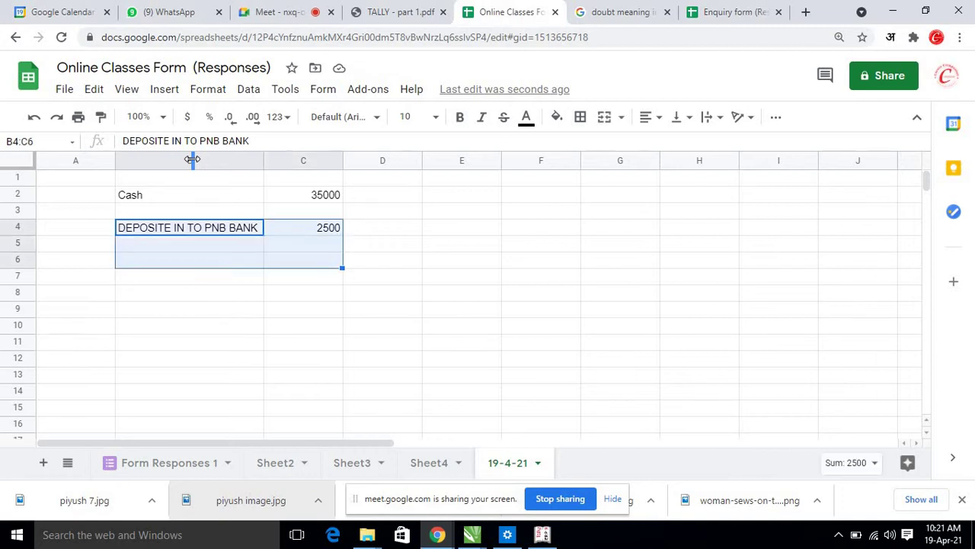
{"action": "key", "text": "shift+Down"}
{"action": "key", "text": "ctrl+d"}
Step: Set the deposit amounts in cells C5, C6 and C7 to 4000, 3500 and 6500
{"action": "key", "text": "Down"}
{"action": "key", "text": "Right"}
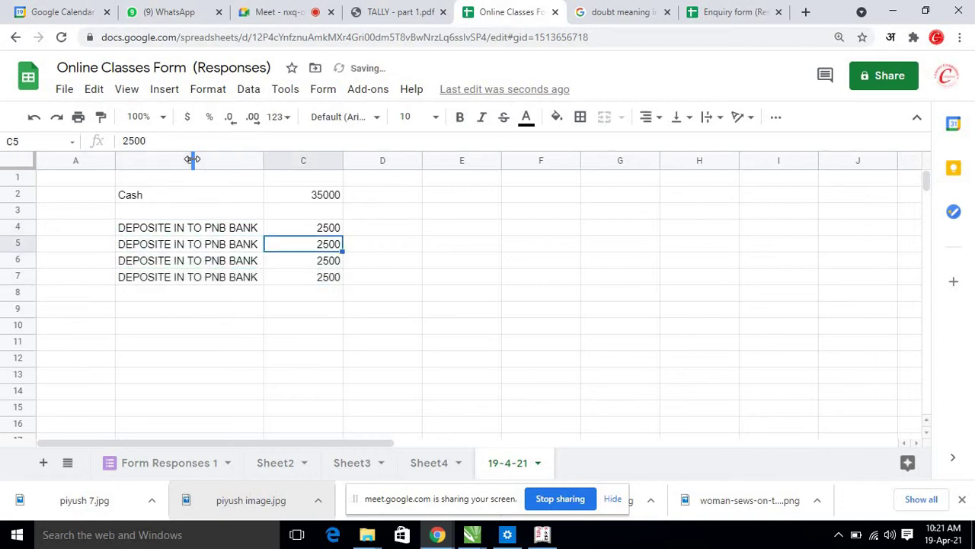
{"action": "type", "text": "40000"}
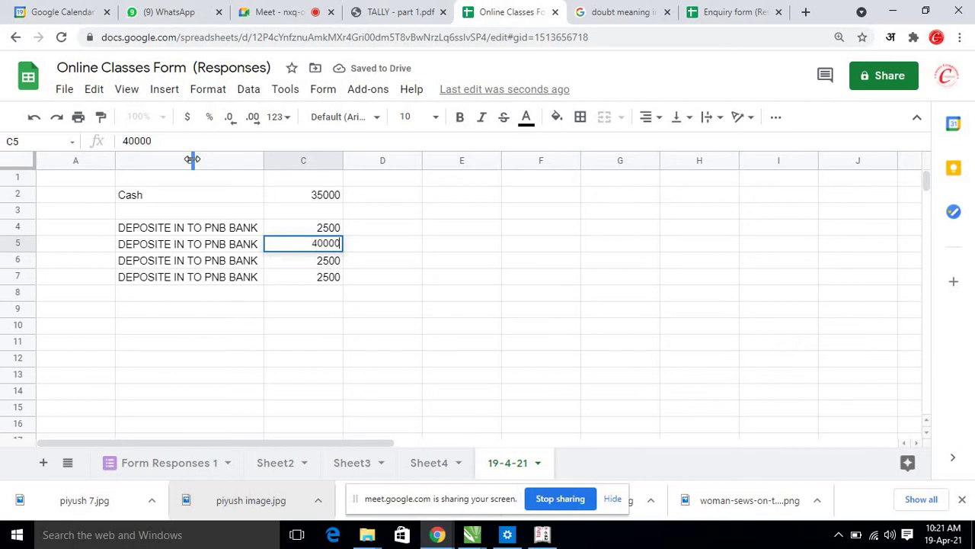
{"action": "key", "text": "BackSpace"}
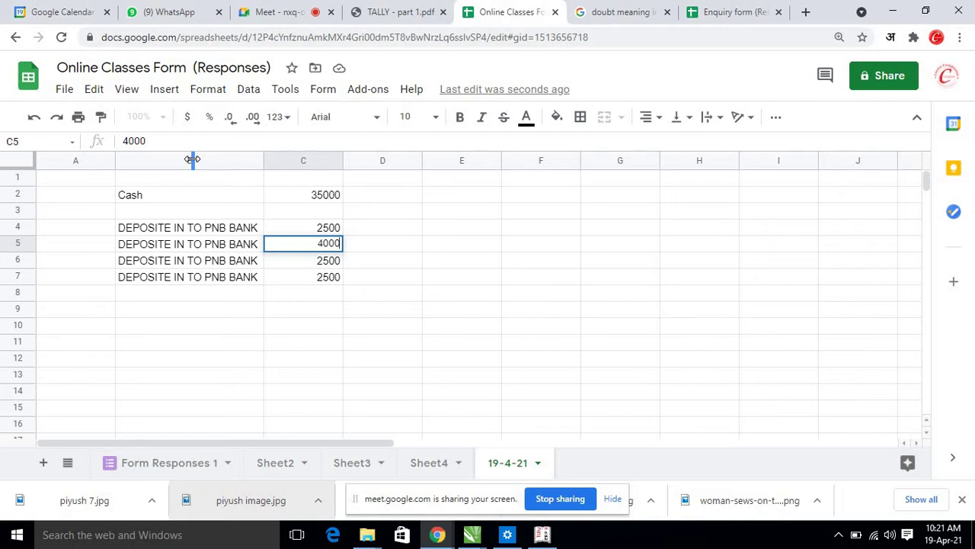
{"action": "key", "text": "Return"}
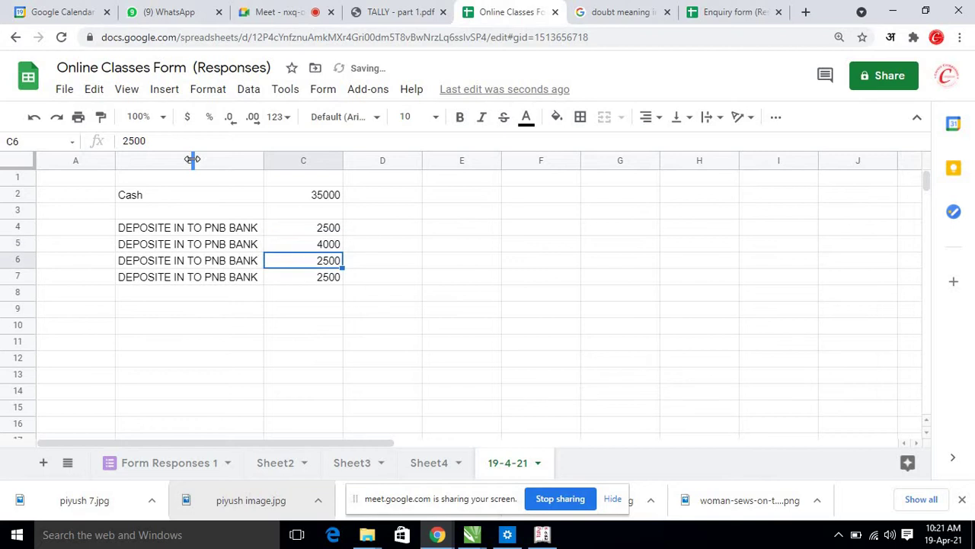
{"action": "type", "text": "3500"}
{"action": "key", "text": "Return"}
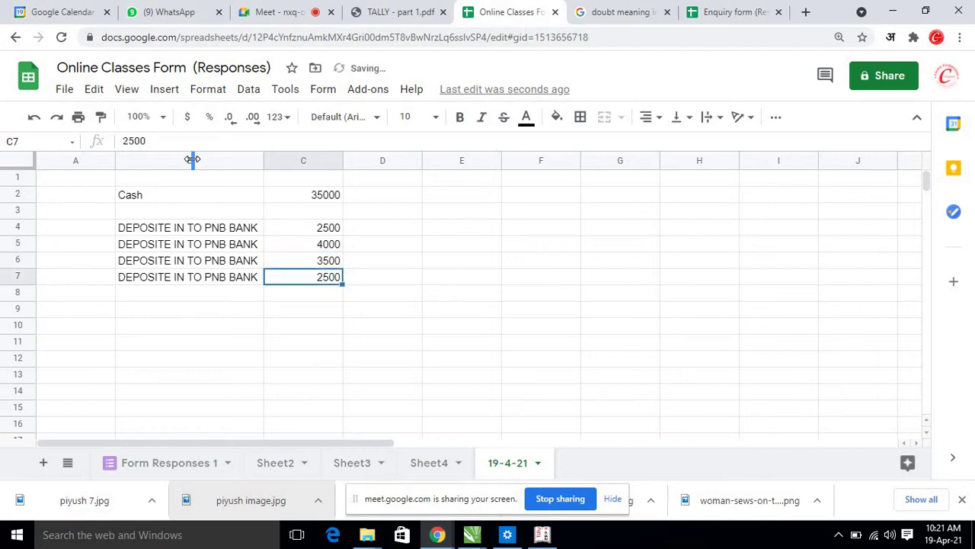
{"action": "type", "text": "650"}
{"action": "key", "text": "Return"}
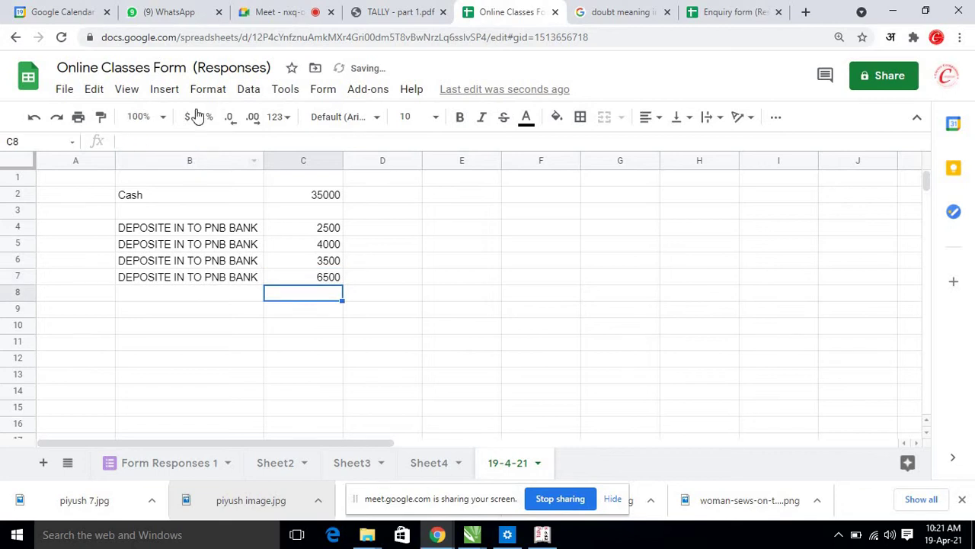
Step: Check the participant list of the Google Meet call and return to the Online Classes Form spreadsheet
{"action": "left_click", "coordinate": [284, 11]}
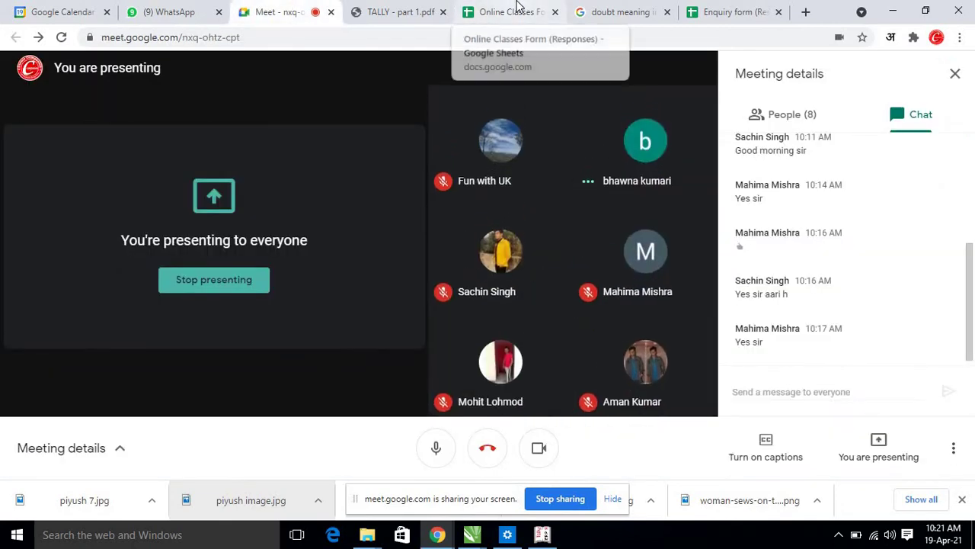
{"action": "left_click", "coordinate": [512, 10]}
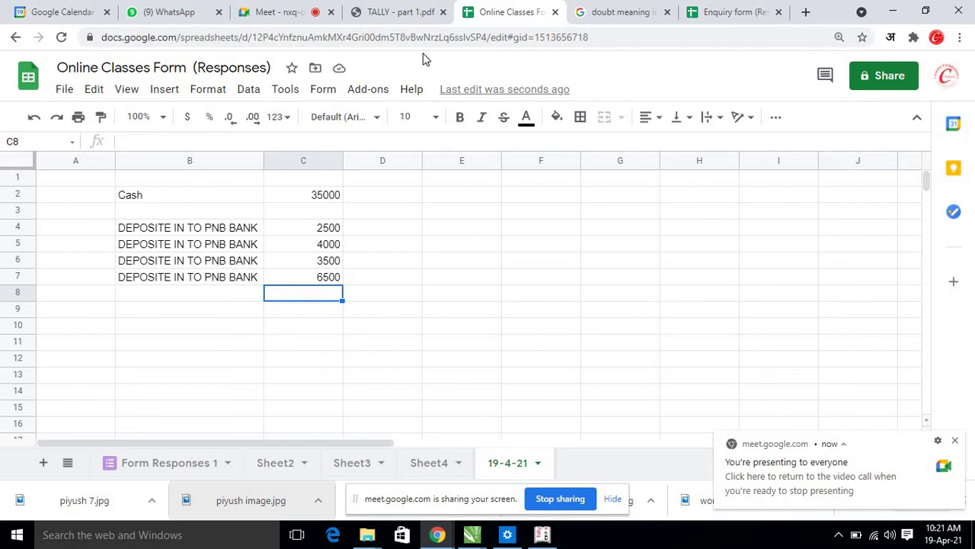
{"action": "left_click", "coordinate": [320, 9]}
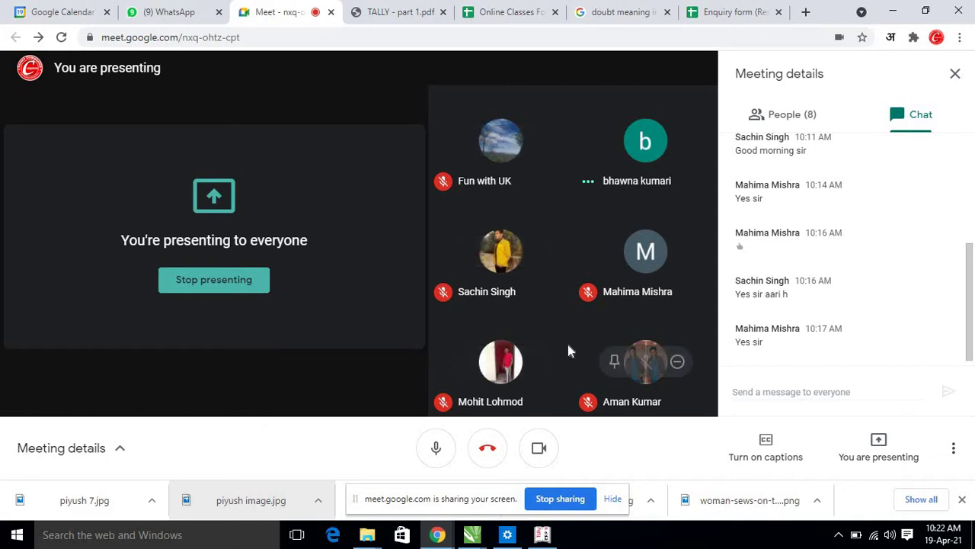
{"action": "left_click", "coordinate": [772, 115]}
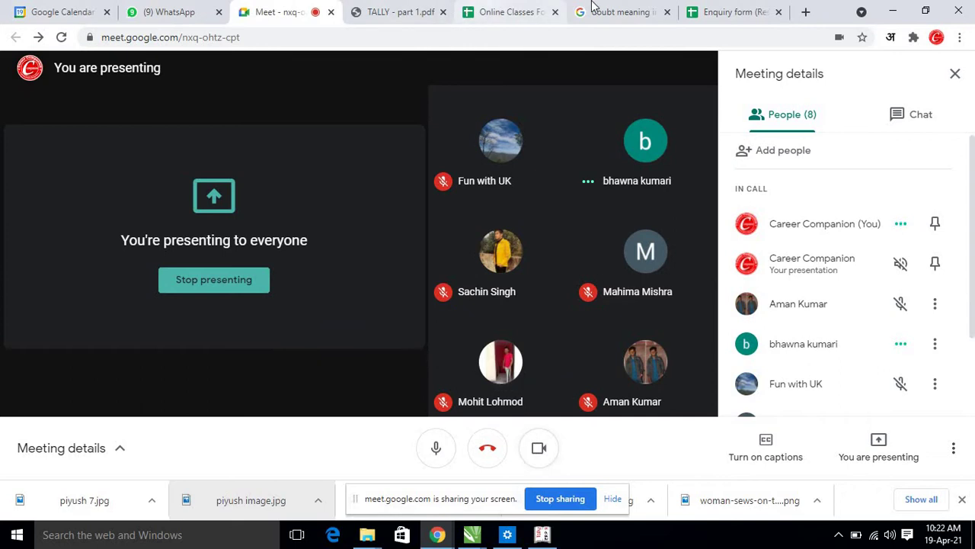
{"action": "left_click", "coordinate": [736, 9]}
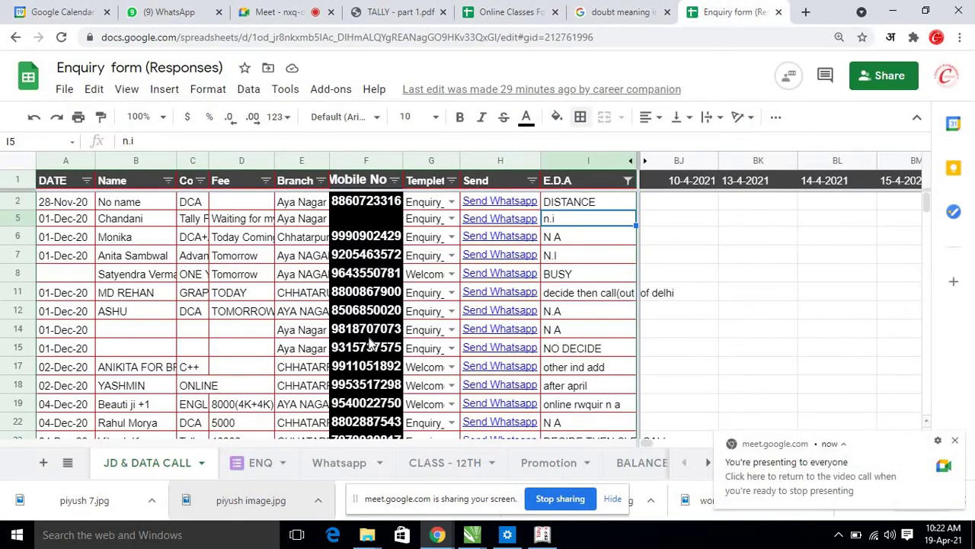
{"action": "scroll", "coordinate": [376, 369], "scroll_direction": "down", "scroll_amount": 3}
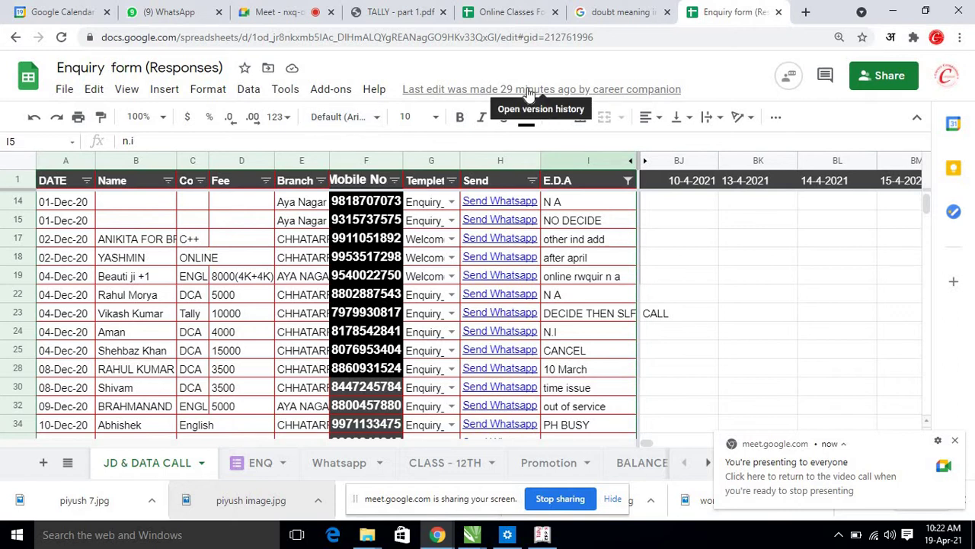
{"action": "left_click", "coordinate": [524, 6]}
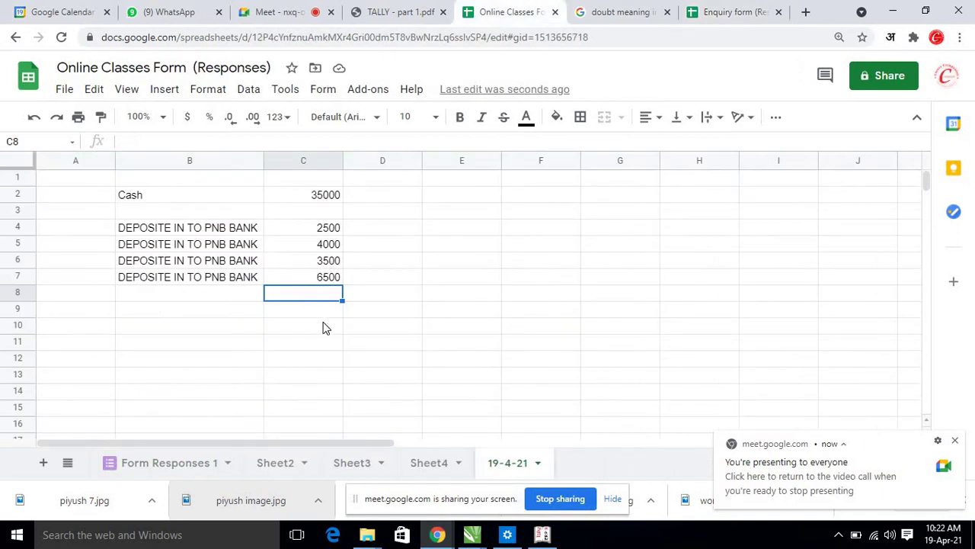
Step: Enter the label WITHDRAW FROM PNB BANK in cell B9, two rows below the last deposit
{"action": "left_click", "coordinate": [236, 325]}
{"action": "left_click", "coordinate": [236, 314]}
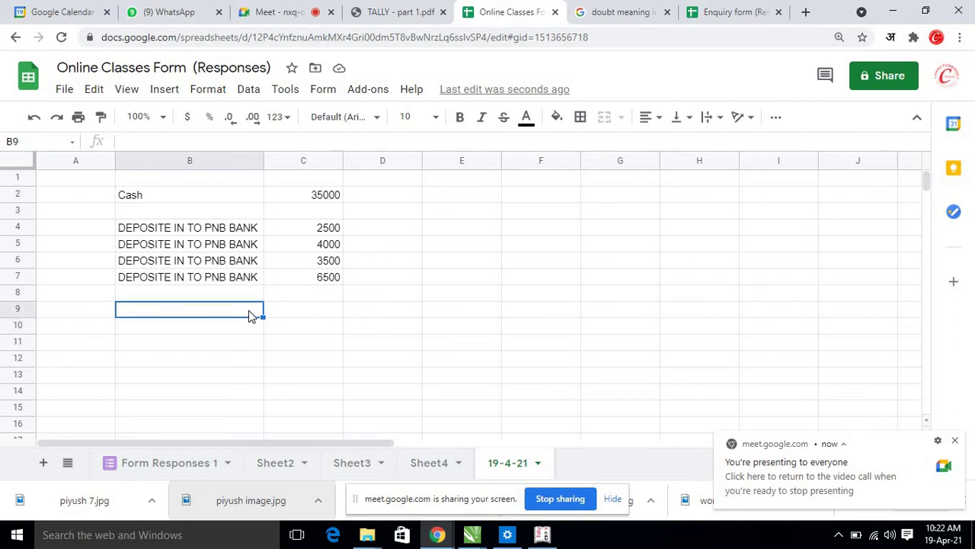
{"action": "type", "text": "WITHR"}
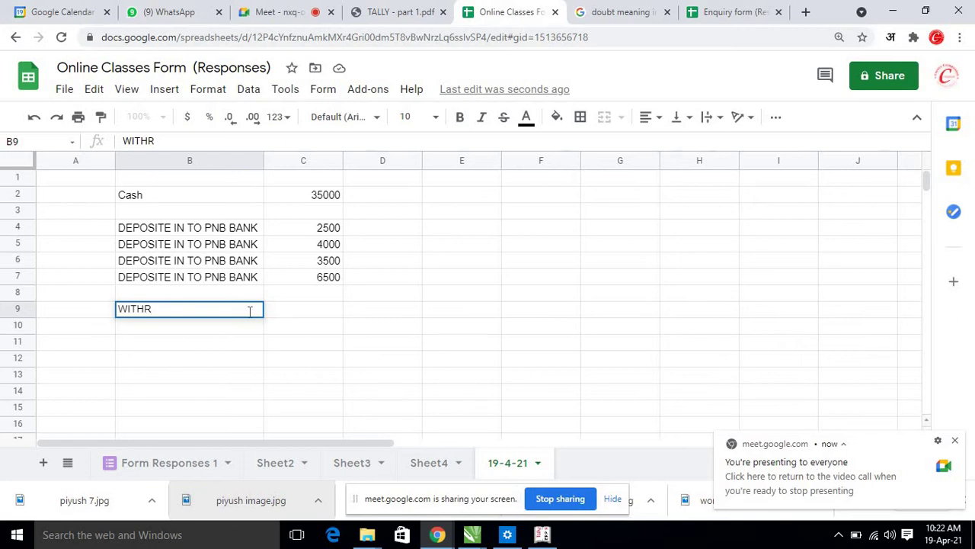
{"action": "key", "text": "BackSpace"}
{"action": "type", "text": "DRAW FROM"}
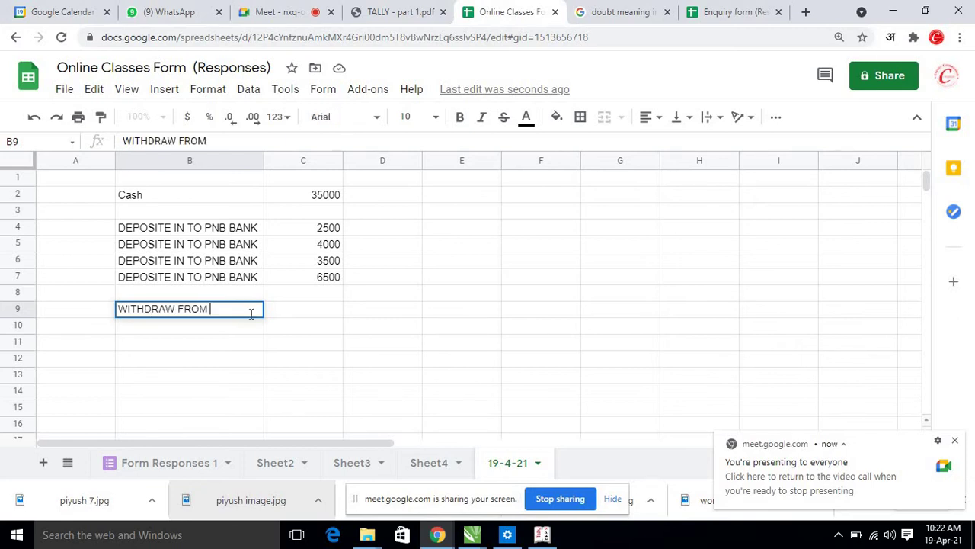
{"action": "type", "text": " P"}
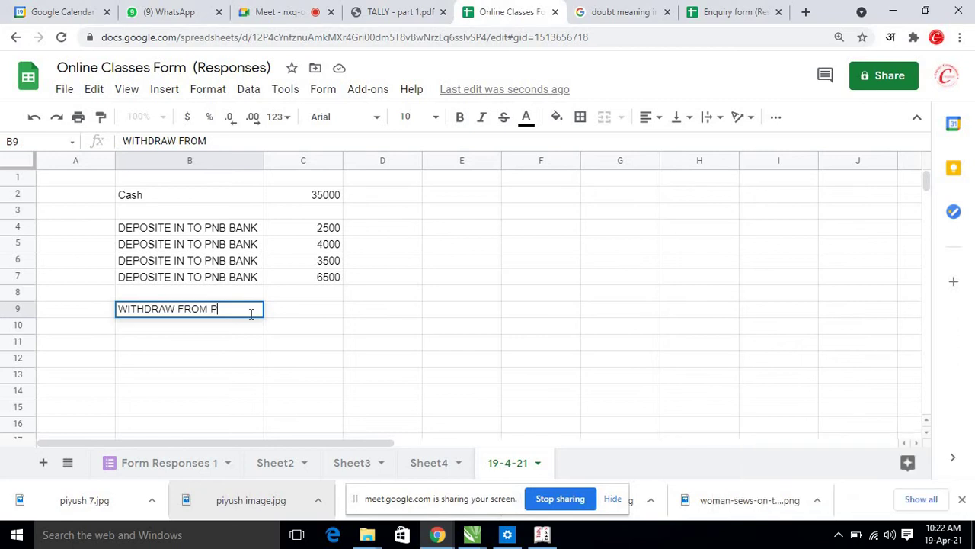
{"action": "type", "text": "NB BANK"}
{"action": "key", "text": "Return"}
Step: Change the bank name in cell B5 so the label reads DEPOSITE IN TO HDFC BANK
{"action": "key", "text": "Up"}
{"action": "key", "text": "Up"}
{"action": "key", "text": "Up"}
{"action": "key", "text": "Up"}
{"action": "key", "text": "Up"}
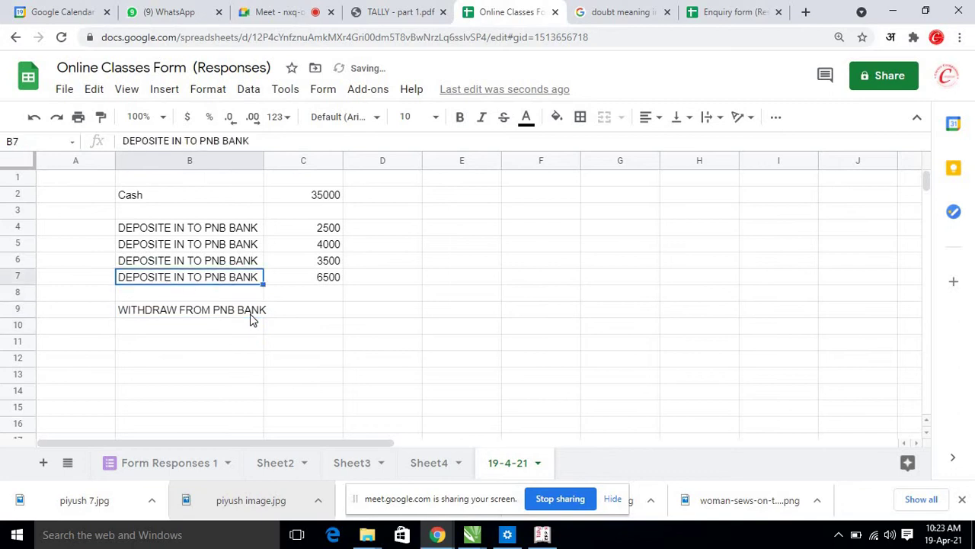
{"action": "key", "text": "Return"}
{"action": "key", "text": "Left"}
{"action": "key", "text": "Left"}
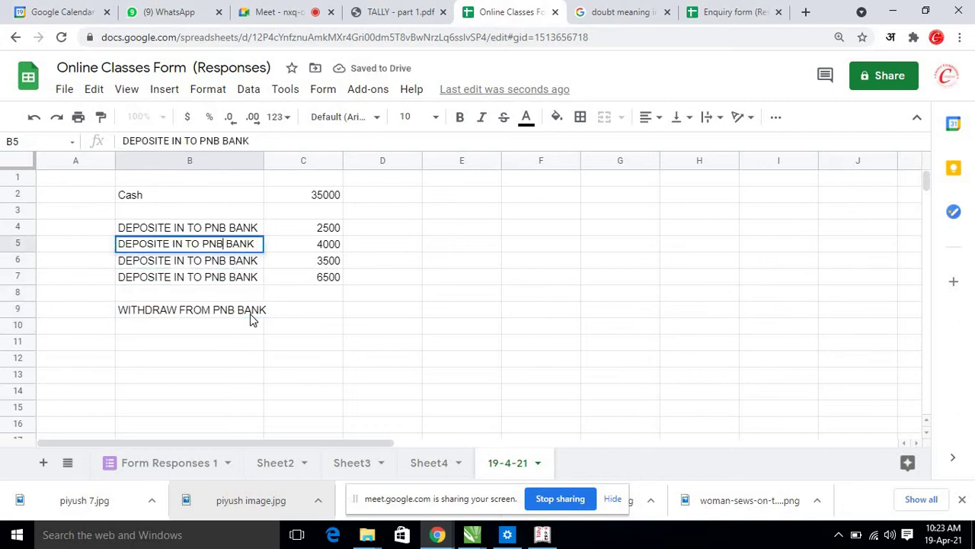
{"action": "key", "text": "BackSpace"}
{"action": "key", "text": "BackSpace"}
{"action": "key", "text": "BackSpace"}
{"action": "type", "text": "hd"}
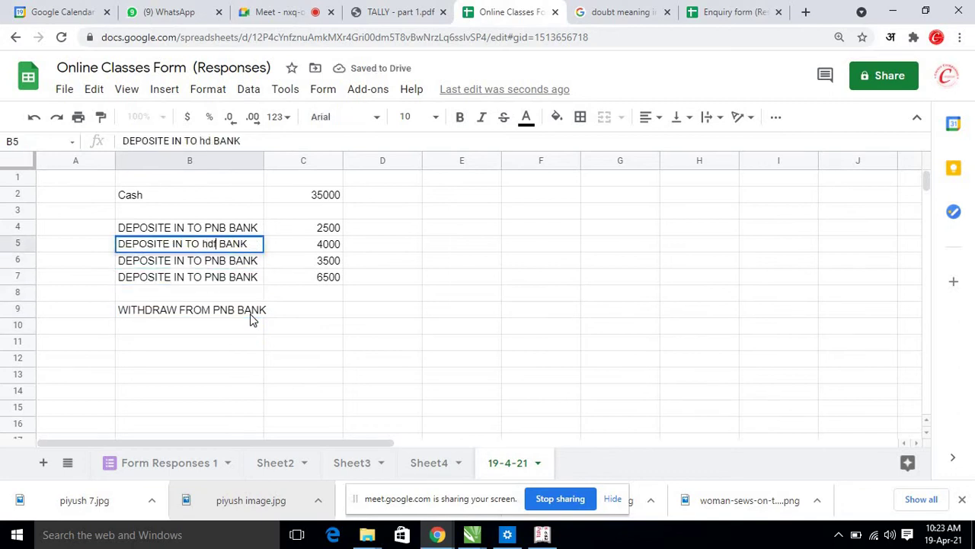
{"action": "key", "text": "BackSpace"}
{"action": "key", "text": "BackSpace"}
{"action": "type", "text": "HDFC"}
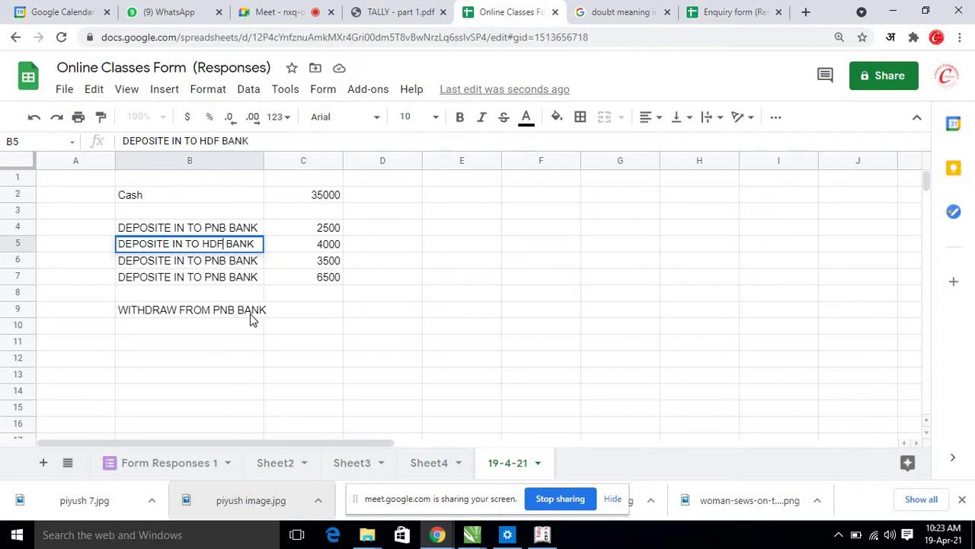
{"action": "key", "text": "Return"}
Step: Change the bank name in cell B6 to HDFC, giving the label DEPOSITE IN TO HDFC BANK
{"action": "key", "text": "F2"}
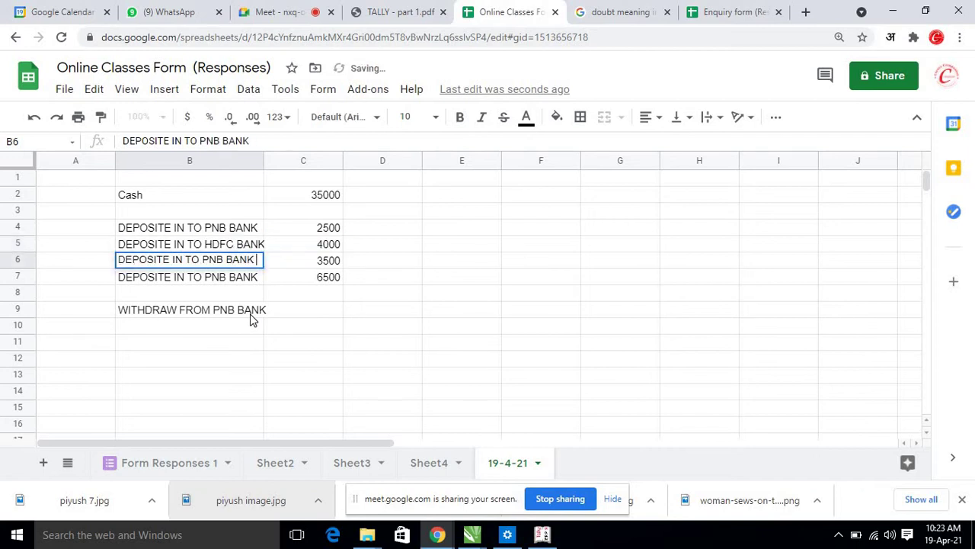
{"action": "key", "text": "Left"}
{"action": "key", "text": "Left"}
{"action": "key", "text": "Left"}
{"action": "key", "text": "BackSpace"}
{"action": "key", "text": "BackSpace"}
{"action": "key", "text": "BackSpace"}
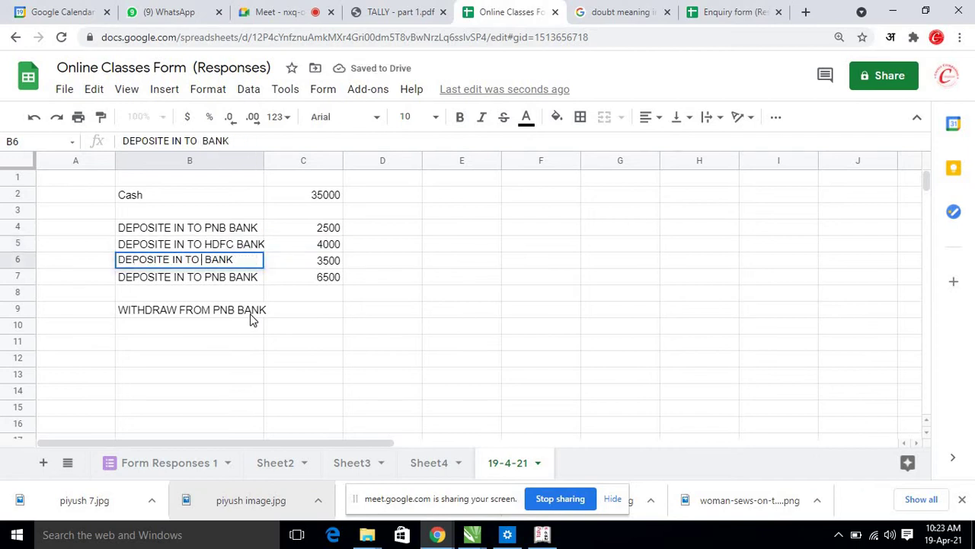
{"action": "type", "text": "HDFC"}
{"action": "key", "text": "Return"}
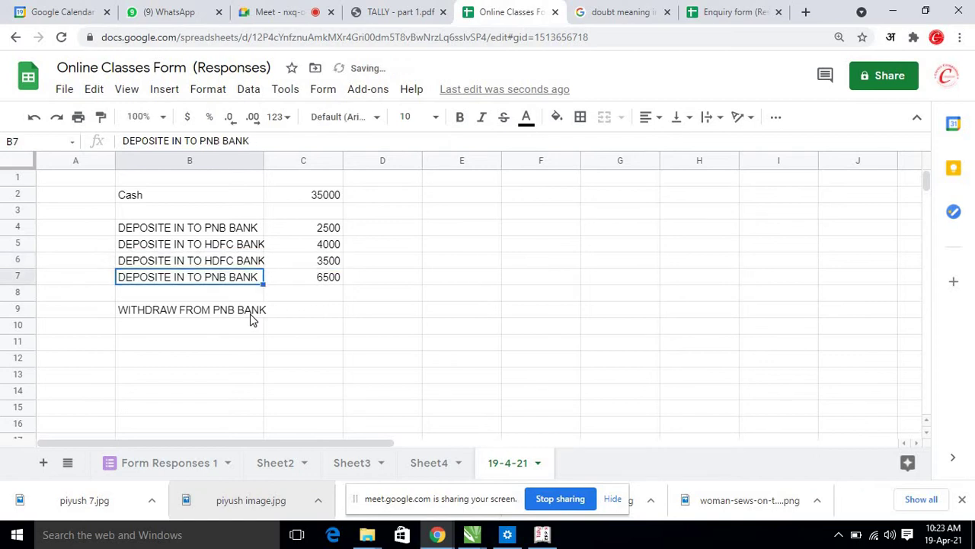
Step: Change the bank name in cell B7 to HDFC, giving the label DEPOSITE IN TO HDFC BANK
{"action": "key", "text": "F2"}
{"action": "key", "text": "Left"}
{"action": "key", "text": "Left"}
{"action": "key", "text": "Left"}
{"action": "key", "text": "Left"}
{"action": "key", "text": "Left"}
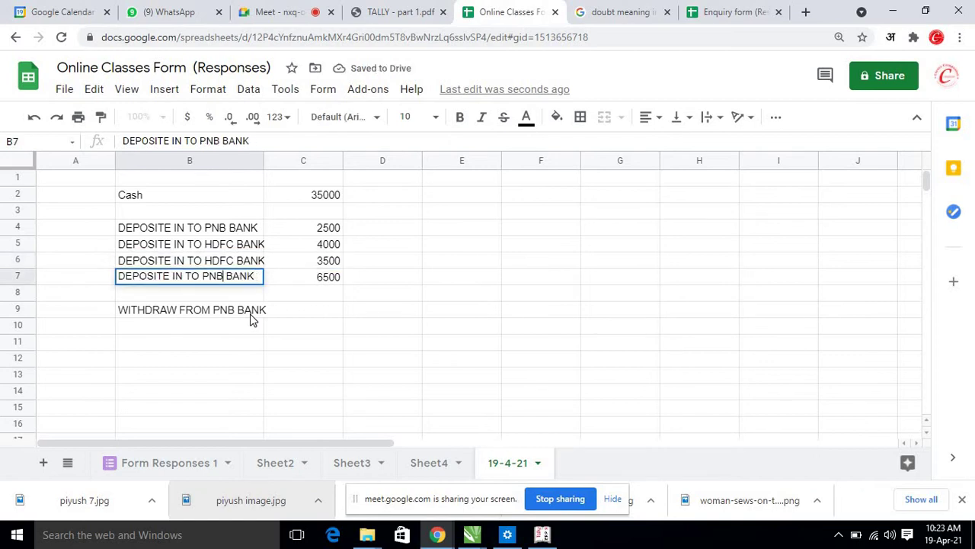
{"action": "key", "text": "BackSpace"}
{"action": "key", "text": "BackSpace"}
{"action": "key", "text": "BackSpace"}
{"action": "type", "text": "OB"}
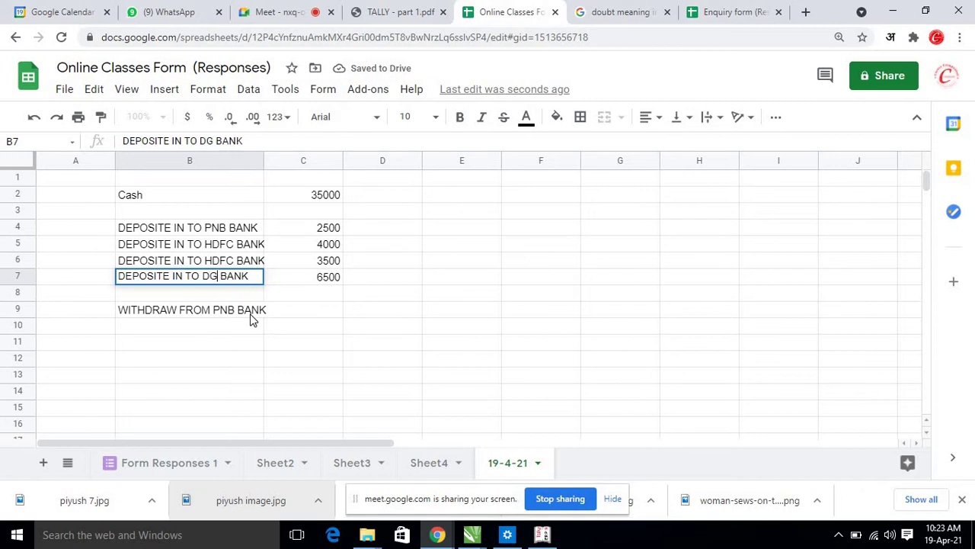
{"action": "key", "text": "BackSpace"}
{"action": "key", "text": "BackSpace"}
{"action": "type", "text": "HDFC"}
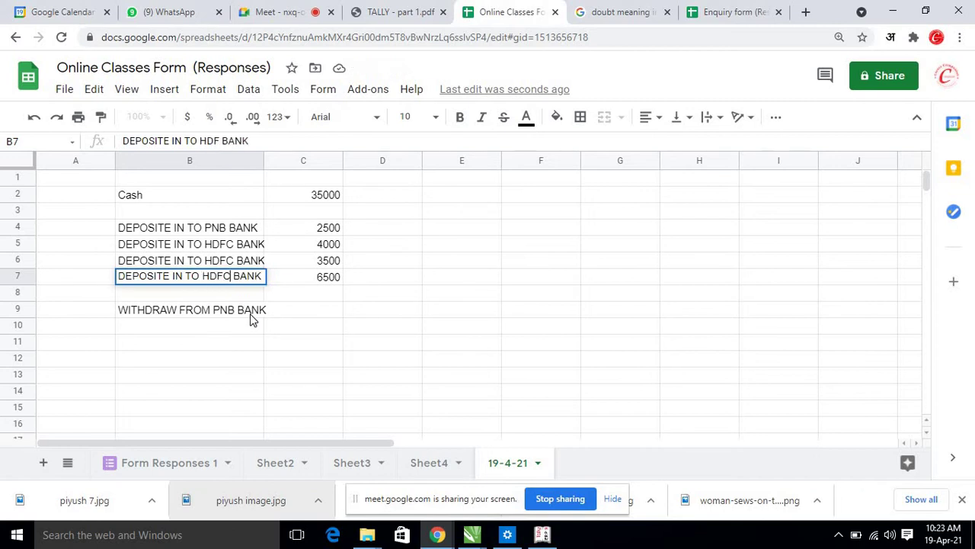
{"action": "key", "text": "Return"}
Step: Change the bank name in cell B6 to UNION, so the label reads DEPOSITE IN TO UNION BANK
{"action": "key", "text": "Up"}
{"action": "key", "text": "Up"}
{"action": "key", "text": "Up"}
{"action": "key", "text": "Down"}
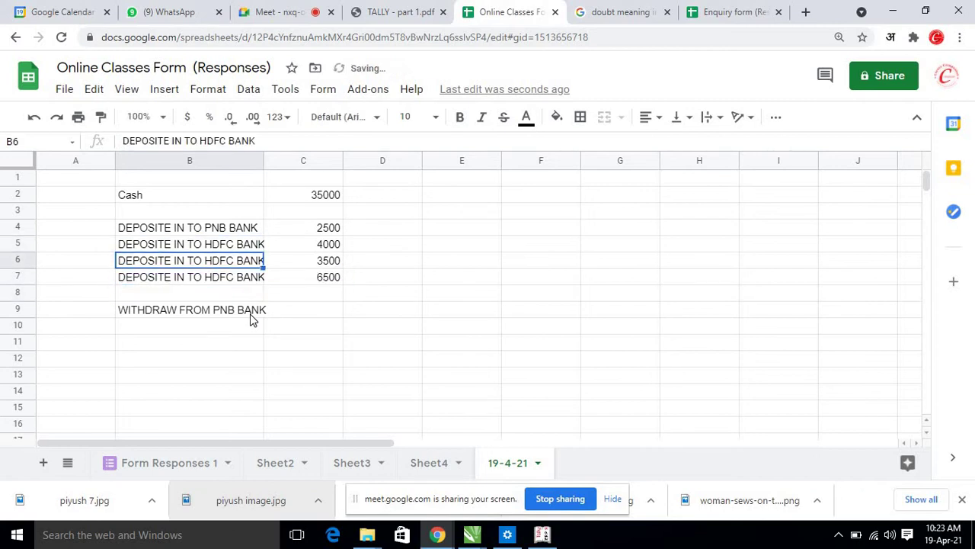
{"action": "key", "text": "Return"}
{"action": "key", "text": "Left"}
{"action": "key", "text": "Left"}
{"action": "key", "text": "Left"}
{"action": "key", "text": "Left"}
{"action": "key", "text": "BackSpace"}
{"action": "key", "text": "BackSpace"}
{"action": "key", "text": "BackSpace"}
{"action": "key", "text": "BackSpace"}
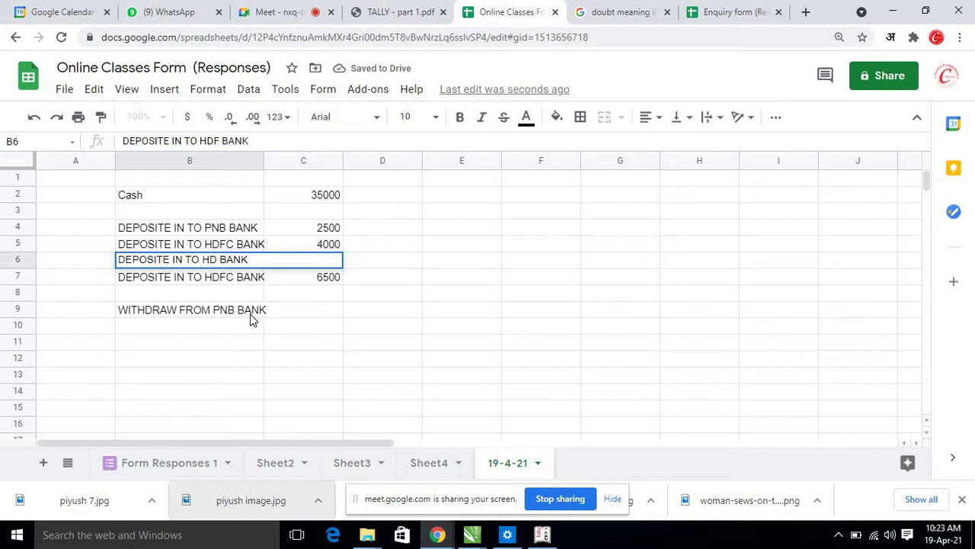
{"action": "type", "text": "UNION"}
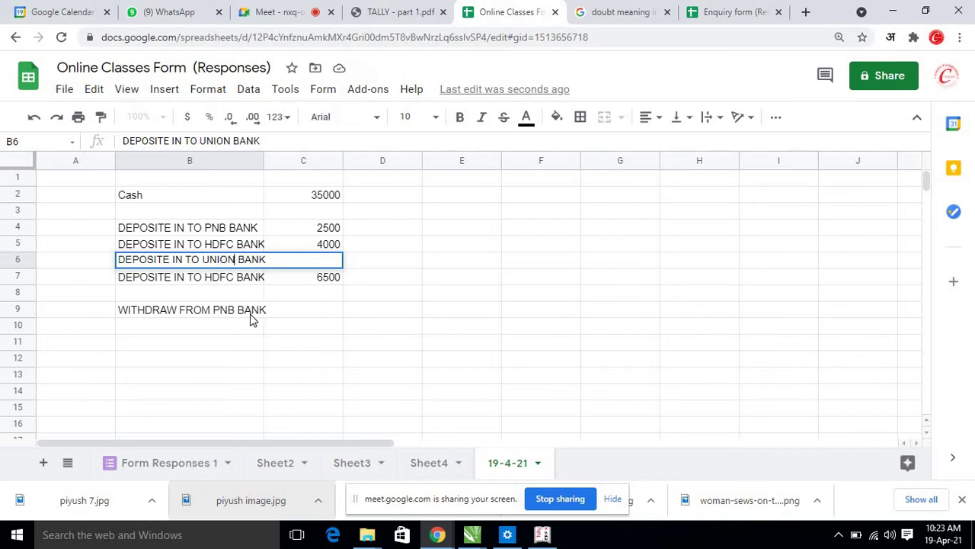
{"action": "key", "text": "Return"}
Step: Change the bank name in cell B7 to AXIS, so the label reads DEPOSITE IN TO AXIS BANK
{"action": "key", "text": "Return"}
{"action": "key", "text": "Left"}
{"action": "key", "text": "Left"}
{"action": "key", "text": "Left"}
{"action": "key", "text": "Left"}
{"action": "key", "text": "Left"}
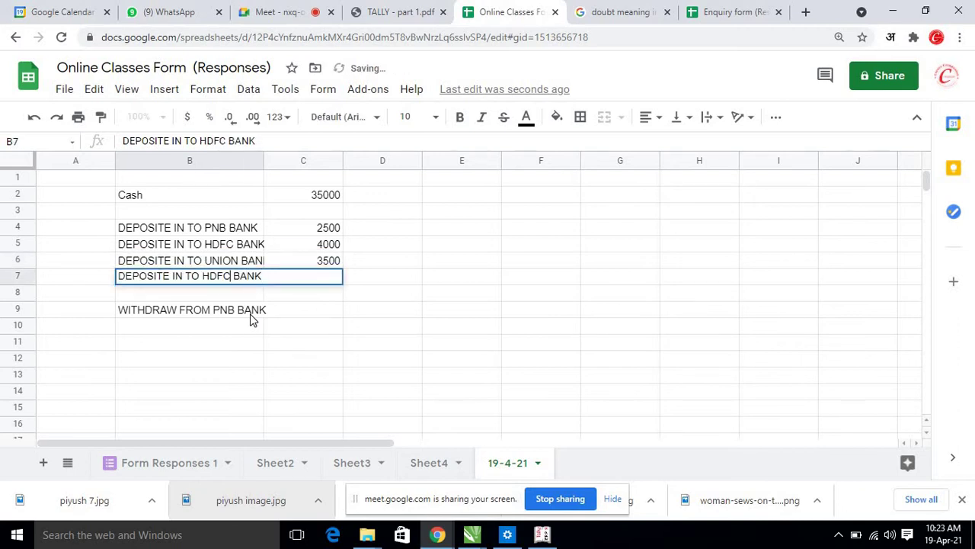
{"action": "key", "text": "BackSpace"}
{"action": "key", "text": "BackSpace"}
{"action": "key", "text": "BackSpace"}
{"action": "key", "text": "BackSpace"}
{"action": "type", "text": "AX"}
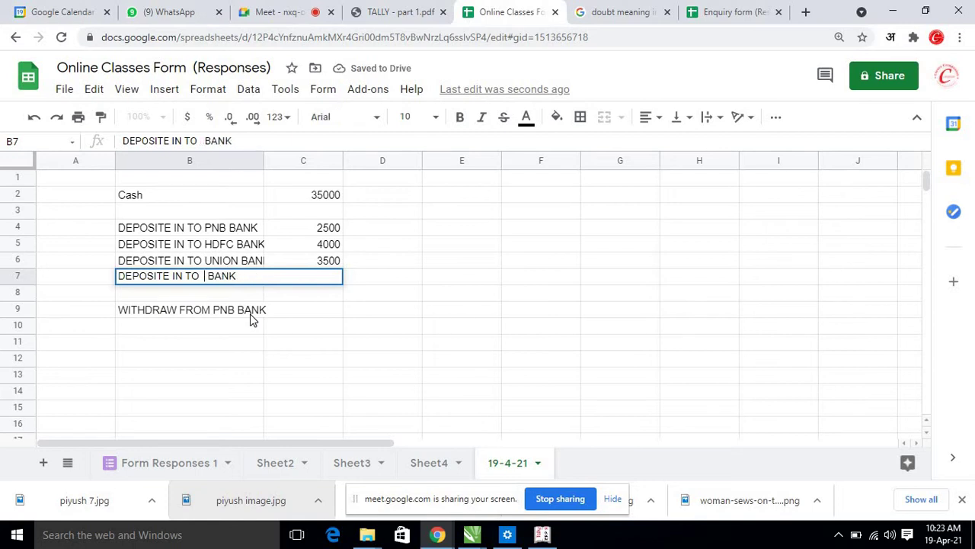
{"action": "type", "text": "IS"}
{"action": "key", "text": "Return"}
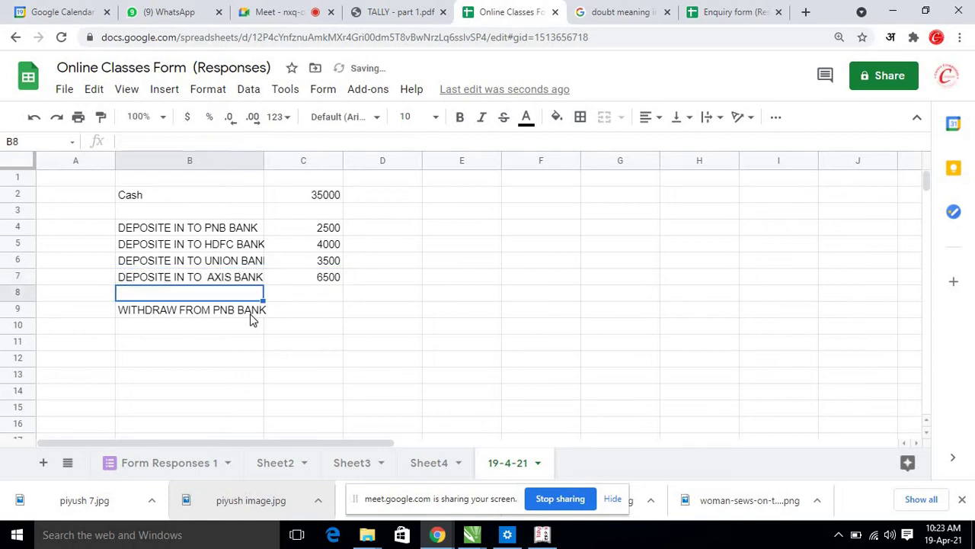
Step: Copy the four deposit labels in B4:B7 and paste them from cell B9 down, replacing the existing withdrawal label
{"action": "left_click", "coordinate": [252, 314]}
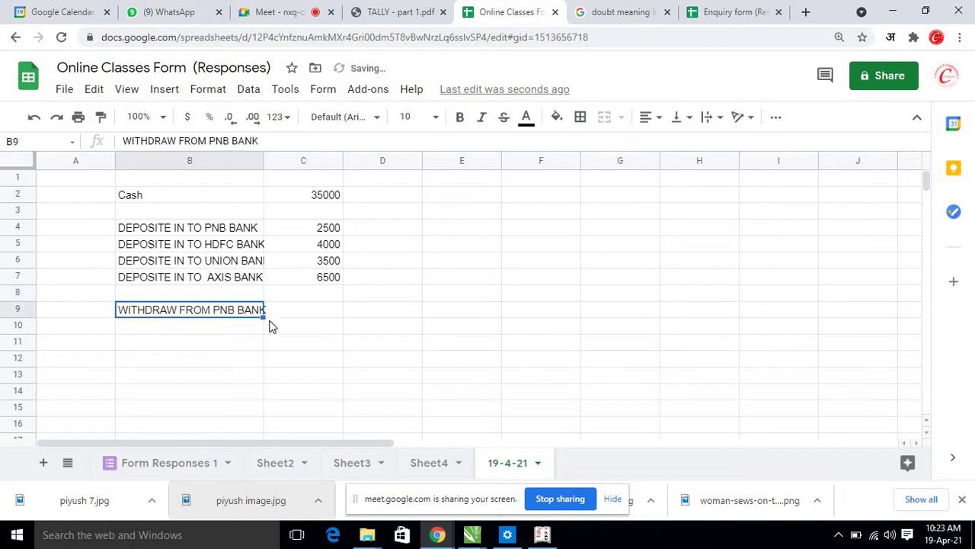
{"action": "left_click_drag", "start_coordinate": [248, 228], "coordinate": [254, 279]}
{"action": "key", "text": "ctrl+c"}
{"action": "left_click", "coordinate": [246, 310]}
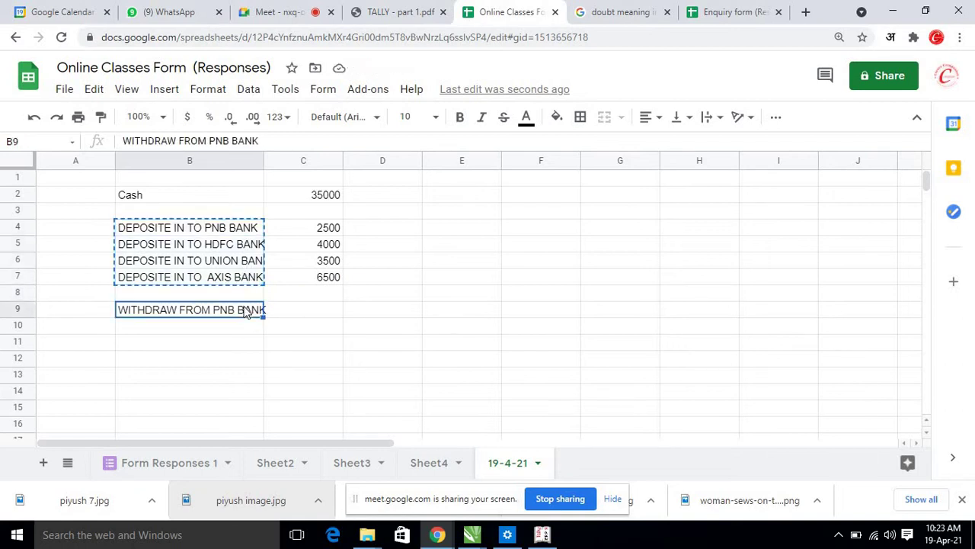
{"action": "key", "text": "ctrl+v"}
{"action": "left_click", "coordinate": [328, 311]}
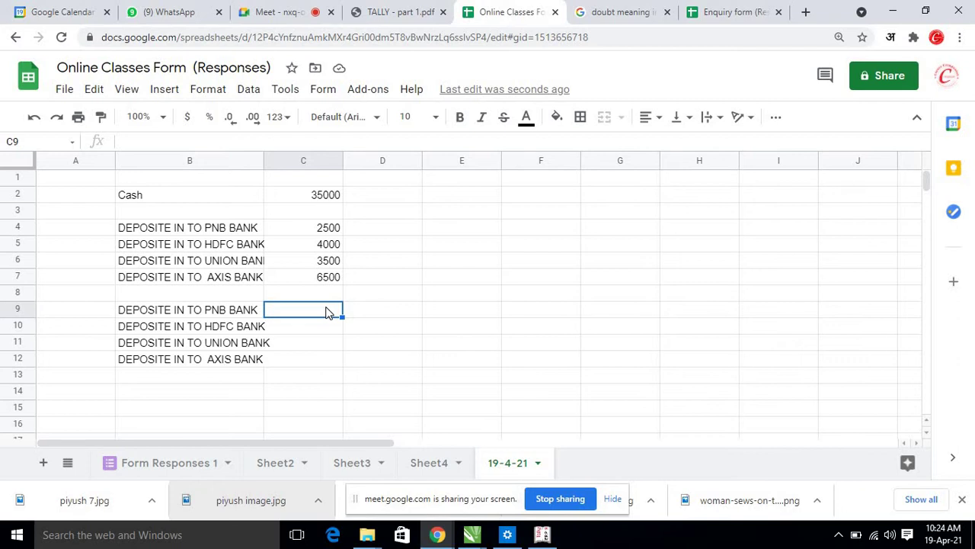
{"action": "key", "text": "Return"}
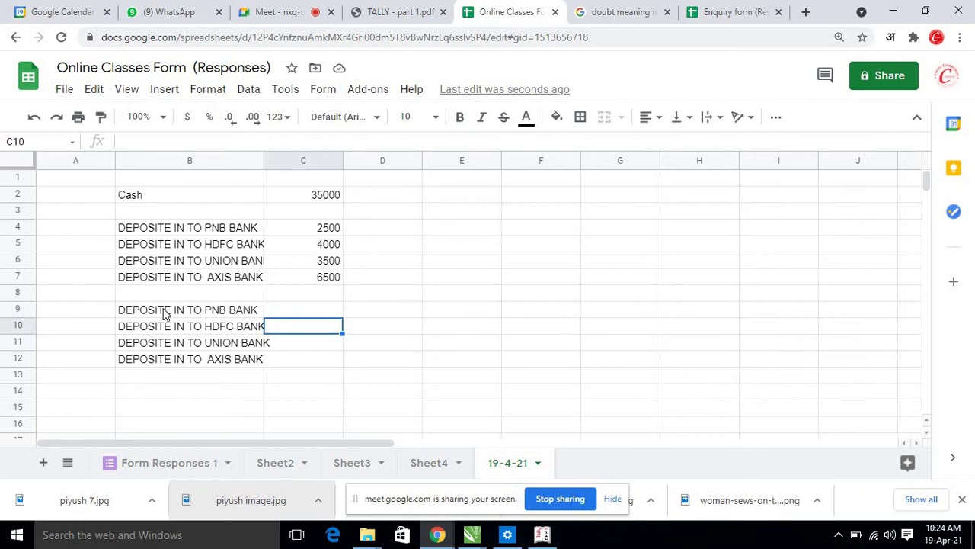
Step: Change DEPOSITE to DEPOSITED in the PNB and HDFC labels in cells B4 and B5
{"action": "double_click", "coordinate": [172, 312]}
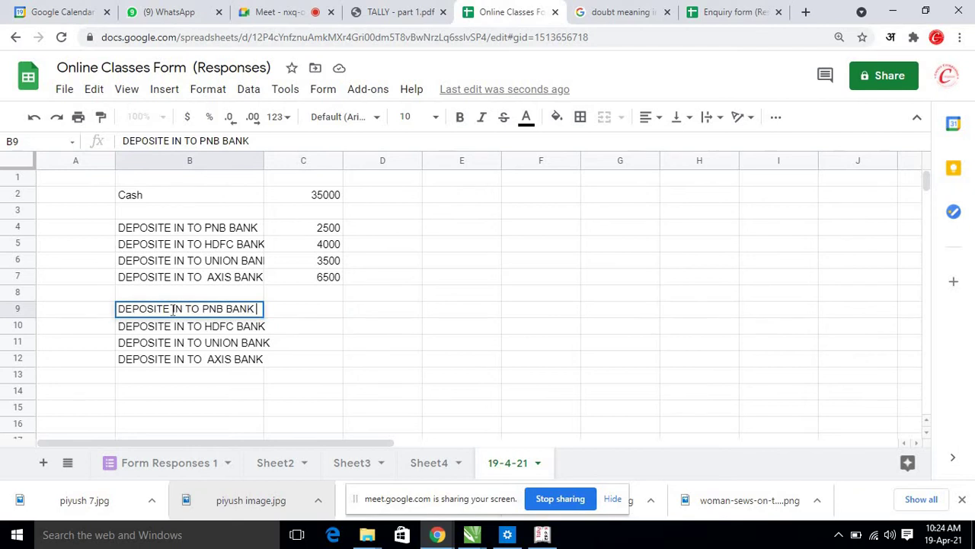
{"action": "double_click", "coordinate": [170, 228]}
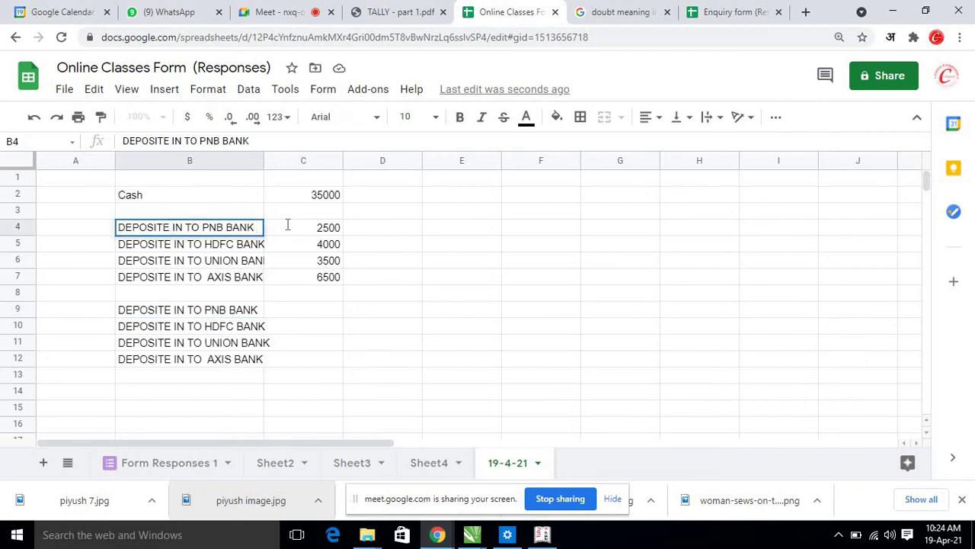
{"action": "type", "text": "D"}
{"action": "key", "text": "Return"}
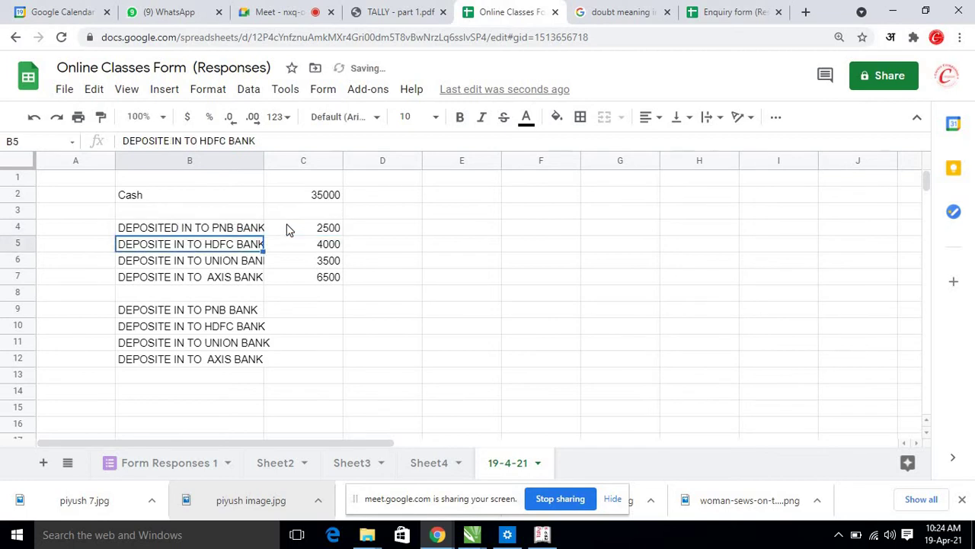
{"action": "key", "text": "Return"}
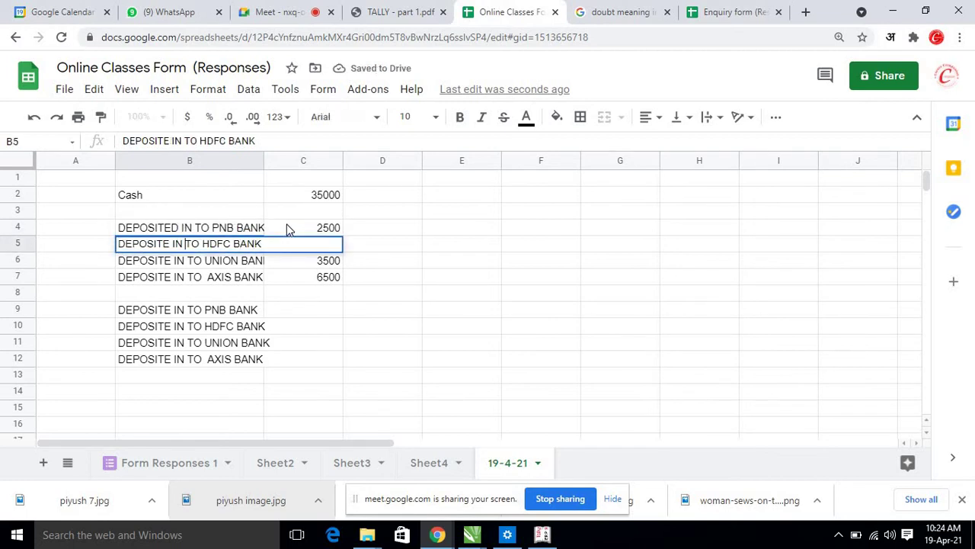
{"action": "type", "text": "D"}
{"action": "key", "text": "Return"}
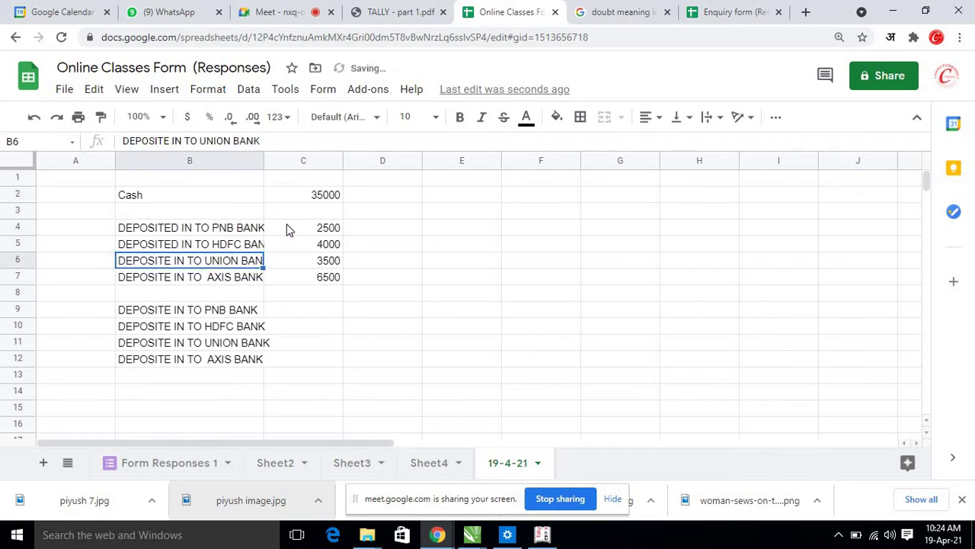
Step: Change DEPOSITE to DEPOSITED in the UNION BANK label in cell B6
{"action": "key", "text": "Down"}
{"action": "key", "text": "Up"}
{"action": "key", "text": "Return"}
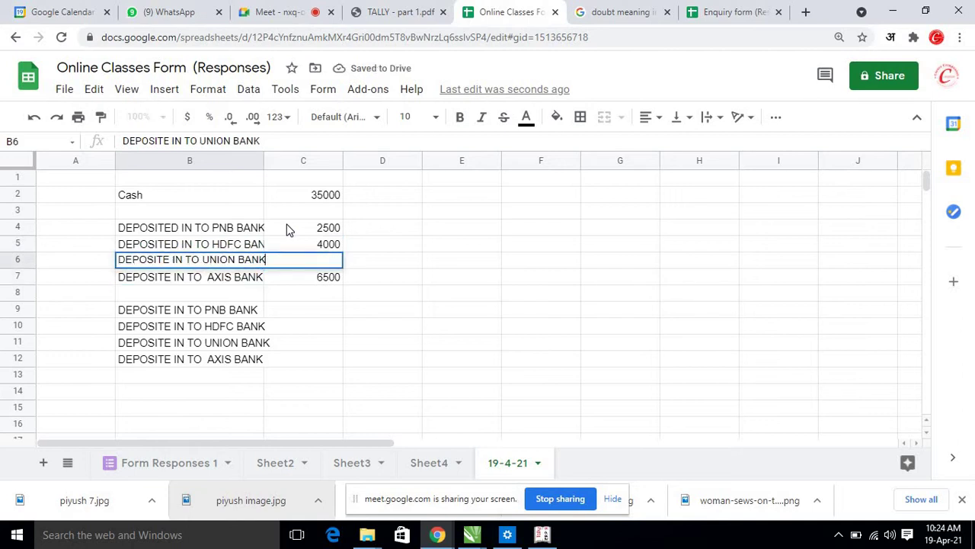
{"action": "key", "text": "Left"}
{"action": "key", "text": "Left"}
{"action": "key", "text": "Left"}
{"action": "key", "text": "Left"}
{"action": "key", "text": "Left"}
{"action": "key", "text": "Left"}
{"action": "key", "text": "Left"}
{"action": "key", "text": "Left"}
{"action": "key", "text": "Left"}
{"action": "key", "text": "Left"}
{"action": "key", "text": "Left"}
{"action": "key", "text": "Left"}
{"action": "key", "text": "Left"}
{"action": "key", "text": "Left"}
{"action": "key", "text": "Left"}
{"action": "key", "text": "Left"}
{"action": "key", "text": "Left"}
{"action": "type", "text": "D"}
{"action": "key", "text": "Return"}
Step: Change DEPOSITE to DEPOSITED in the AXIS BANK label in cell B7
{"action": "key", "text": "Return"}
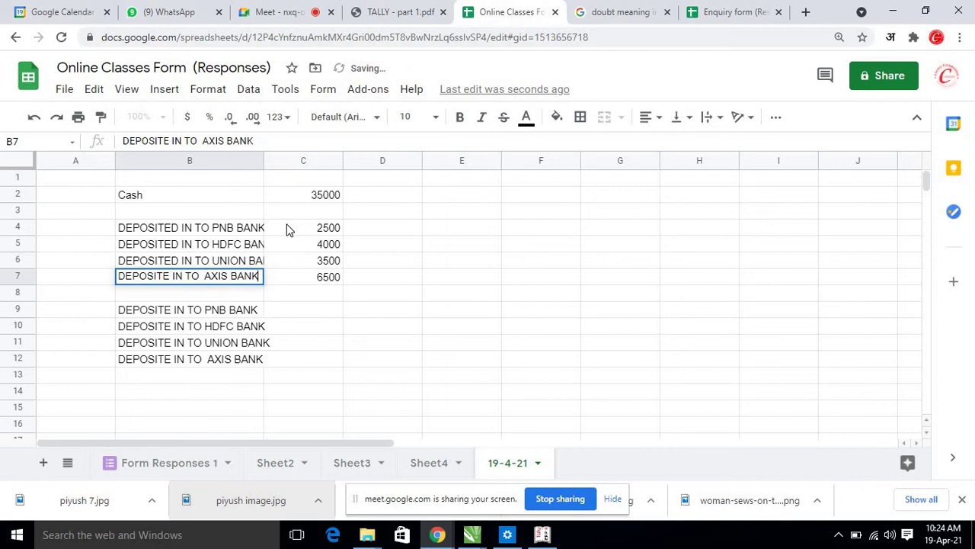
{"action": "key", "text": "Left"}
{"action": "key", "text": "Left"}
{"action": "key", "text": "Left"}
{"action": "key", "text": "Left"}
{"action": "key", "text": "Left"}
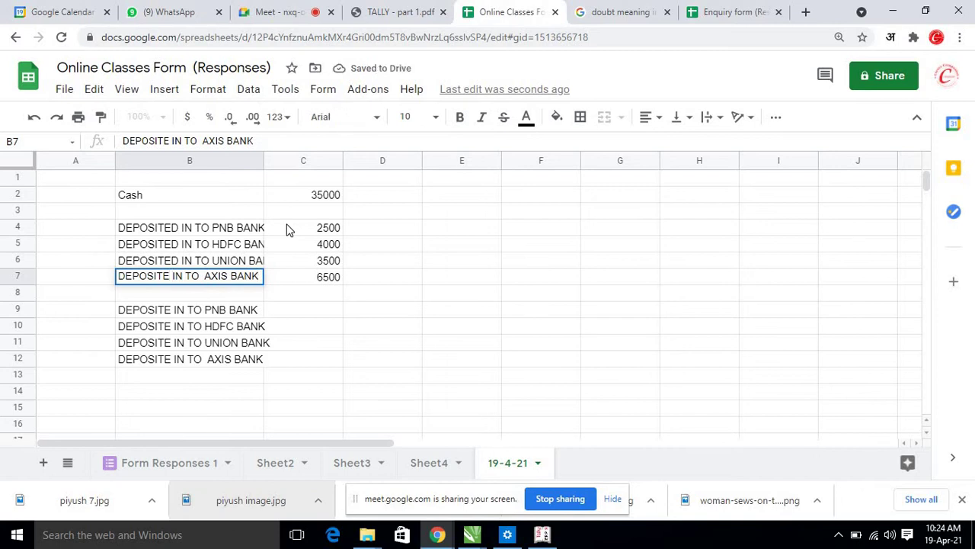
{"action": "type", "text": "D"}
{"action": "key", "text": "Return"}
Step: Replace the word DEPOSITE with WITHDRAW in the PNB BANK label in cell B9 and copy the new word
{"action": "key", "text": "Down"}
{"action": "key", "text": "Return"}
{"action": "key", "text": "Left"}
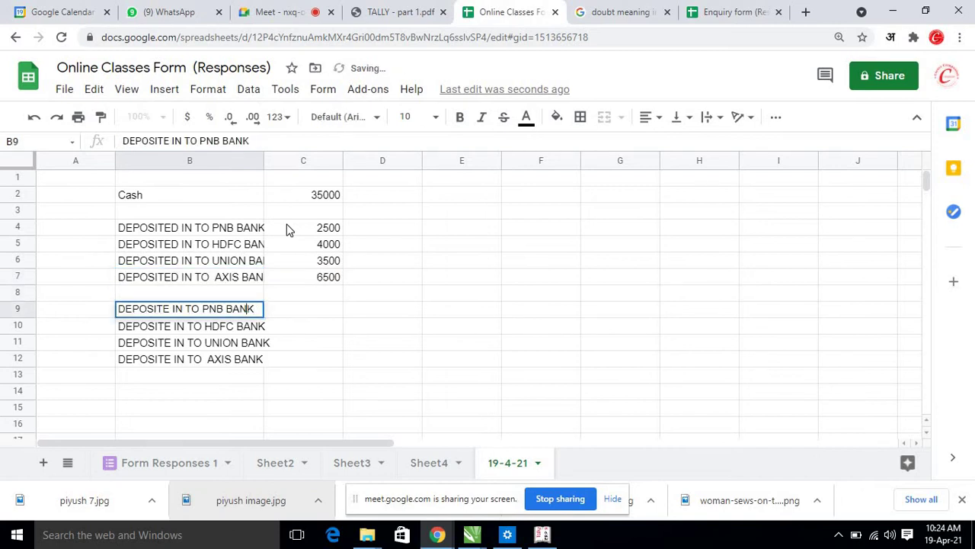
{"action": "key", "text": "Left"}
{"action": "key", "text": "Left"}
{"action": "key", "text": "Left"}
{"action": "key", "text": "Left"}
{"action": "key", "text": "Left"}
{"action": "key", "text": "Left"}
{"action": "key", "text": "Left"}
{"action": "key", "text": "Left"}
{"action": "key", "text": "Left"}
{"action": "key", "text": "Left"}
{"action": "key", "text": "Left"}
{"action": "key", "text": "Left"}
{"action": "key", "text": "Left"}
{"action": "key", "text": "Left"}
{"action": "key", "text": "BackSpace"}
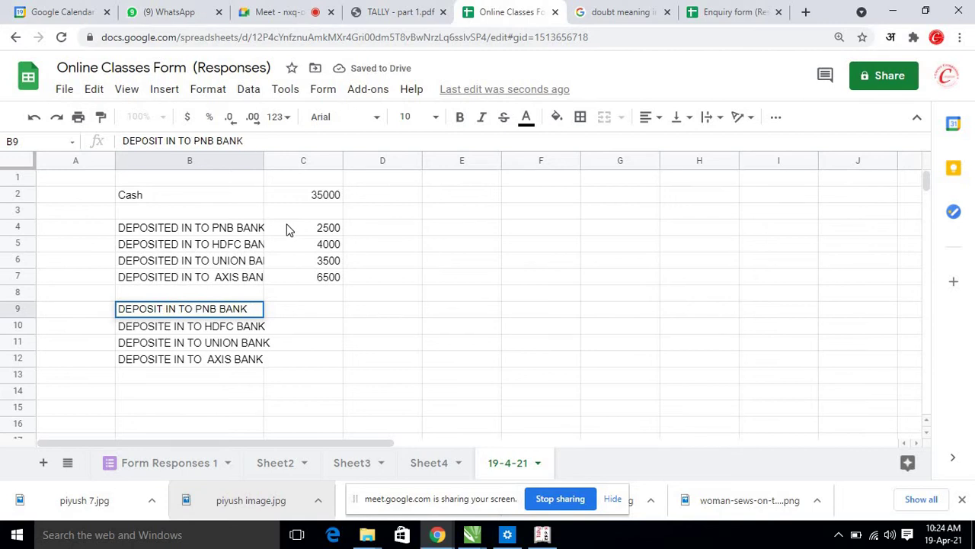
{"action": "key", "text": "BackSpace"}
{"action": "key", "text": "BackSpace"}
{"action": "key", "text": "BackSpace"}
{"action": "key", "text": "BackSpace"}
{"action": "key", "text": "BackSpace"}
{"action": "key", "text": "BackSpace"}
{"action": "key", "text": "BackSpace"}
{"action": "type", "text": "WITHR"}
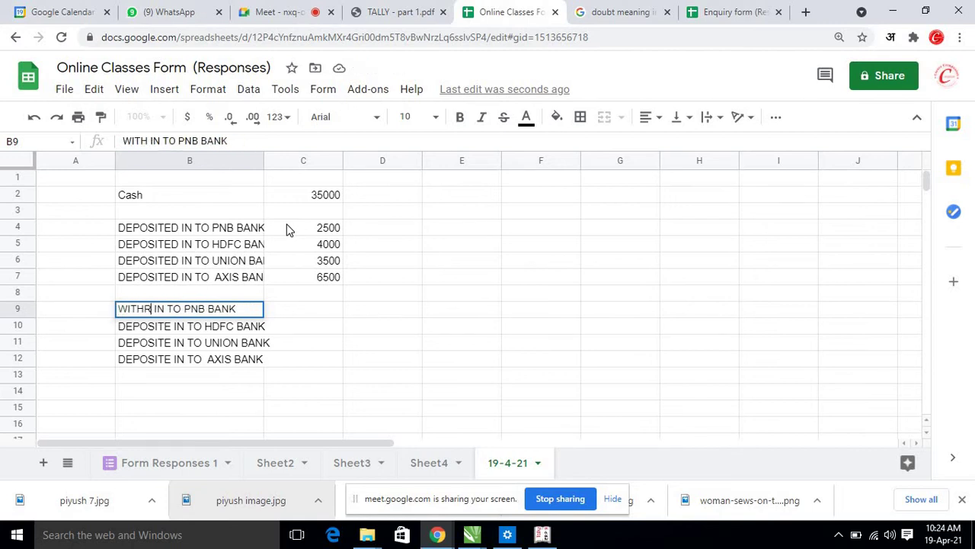
{"action": "key", "text": "BackSpace"}
{"action": "type", "text": "RAW"}
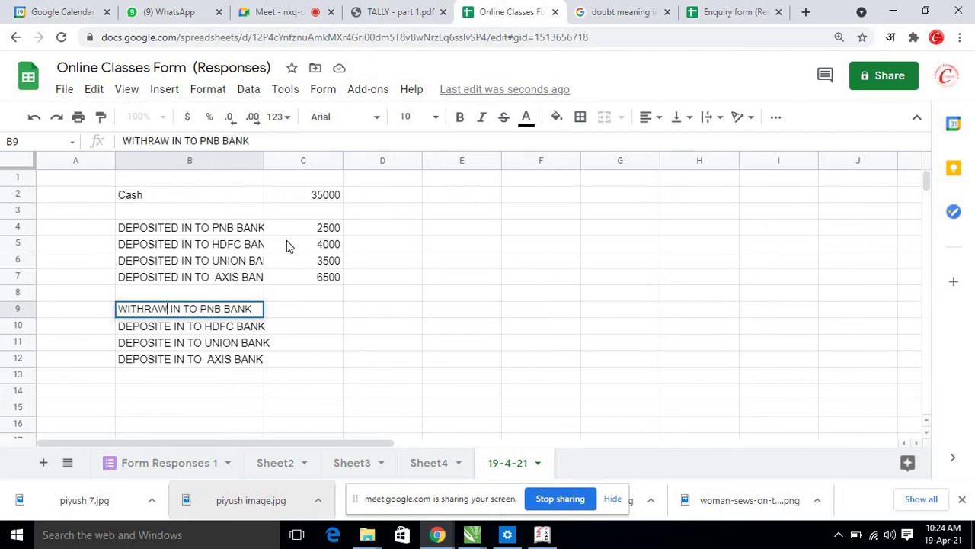
{"action": "key", "text": "BackSpace"}
{"action": "key", "text": "BackSpace"}
{"action": "key", "text": "BackSpace"}
{"action": "type", "text": "DRAW"}
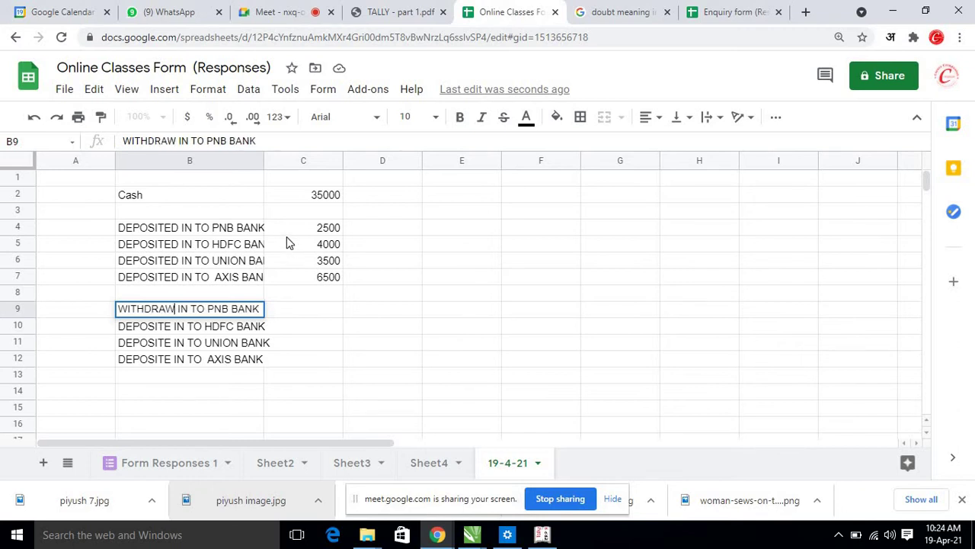
{"action": "key", "text": "shift+Home"}
{"action": "key", "text": "ctrl+c"}
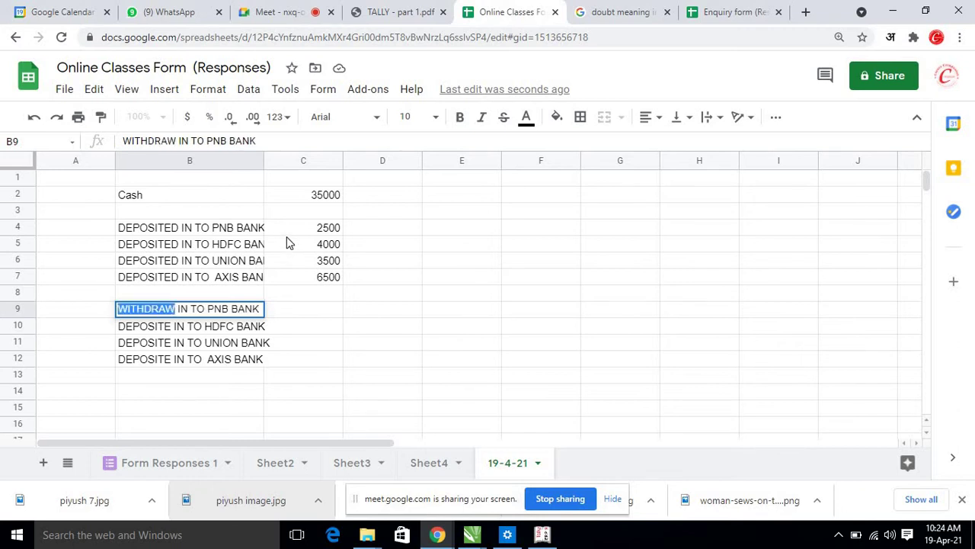
{"action": "key", "text": "Return"}
Step: Replace DEPOSITE with the copied word WITHDRAW in the HDFC BANK label in cell B10
{"action": "key", "text": "Return"}
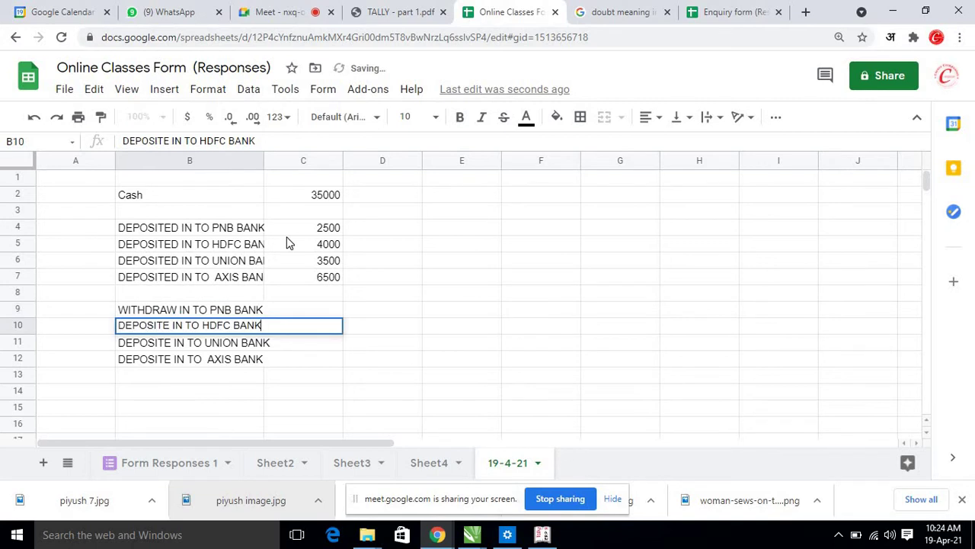
{"action": "key", "text": "Left"}
{"action": "key", "text": "Left"}
{"action": "key", "text": "Left"}
{"action": "key", "text": "Left"}
{"action": "key", "text": "Left"}
{"action": "key", "text": "Left"}
{"action": "key", "text": "Left"}
{"action": "key", "text": "Left"}
{"action": "key", "text": "Left"}
{"action": "key", "text": "Left"}
{"action": "key", "text": "Left"}
{"action": "key", "text": "Left"}
{"action": "key", "text": "Left"}
{"action": "key", "text": "Left"}
{"action": "key", "text": "Left"}
{"action": "key", "text": "Left"}
{"action": "key", "text": "BackSpace"}
{"action": "key", "text": "BackSpace"}
{"action": "key", "text": "BackSpace"}
{"action": "key", "text": "BackSpace"}
{"action": "key", "text": "BackSpace"}
{"action": "key", "text": "BackSpace"}
{"action": "key", "text": "BackSpace"}
{"action": "key", "text": "BackSpace"}
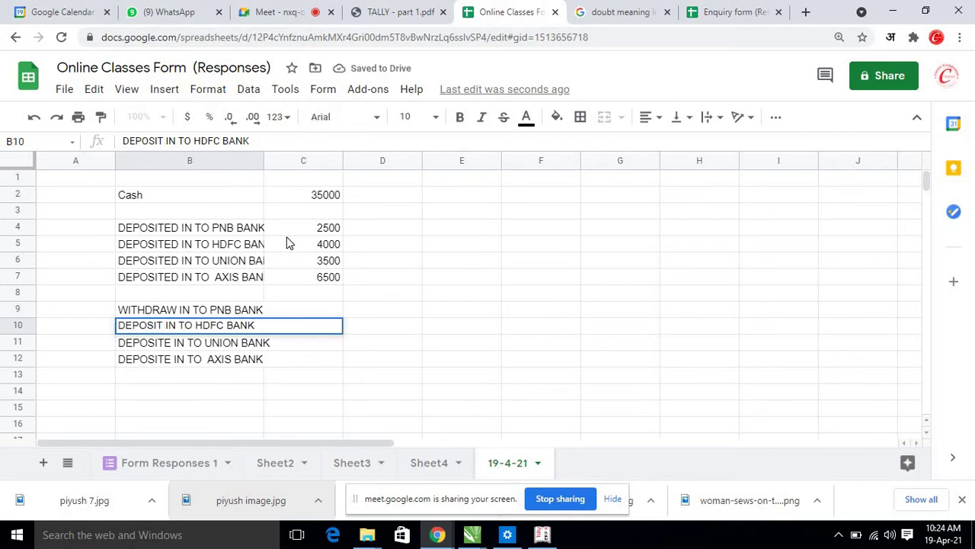
{"action": "key", "text": "ctrl+v"}
{"action": "key", "text": "Return"}
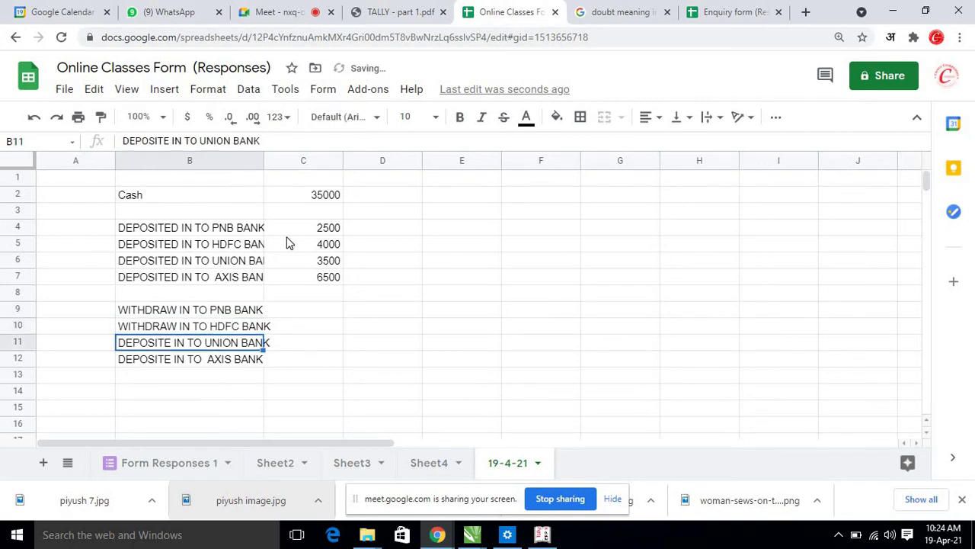
Step: Replace DEPOSITE with the copied word WITHDRAW in the UNION BANK label in cell B11
{"action": "key", "text": "Return"}
{"action": "key", "text": "Left"}
{"action": "key", "text": "Left"}
{"action": "key", "text": "Left"}
{"action": "key", "text": "Left"}
{"action": "key", "text": "Left"}
{"action": "key", "text": "Left"}
{"action": "key", "text": "Left"}
{"action": "key", "text": "Left"}
{"action": "key", "text": "Left"}
{"action": "key", "text": "Left"}
{"action": "key", "text": "Left"}
{"action": "key", "text": "Left"}
{"action": "key", "text": "Left"}
{"action": "key", "text": "Left"}
{"action": "key", "text": "Left"}
{"action": "key", "text": "Left"}
{"action": "key", "text": "Left"}
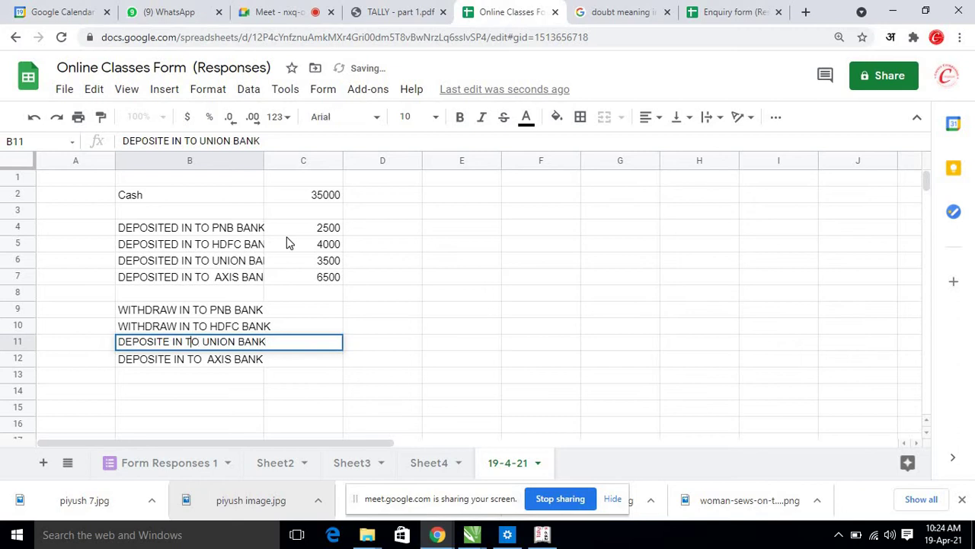
{"action": "key", "text": "shift+Home"}
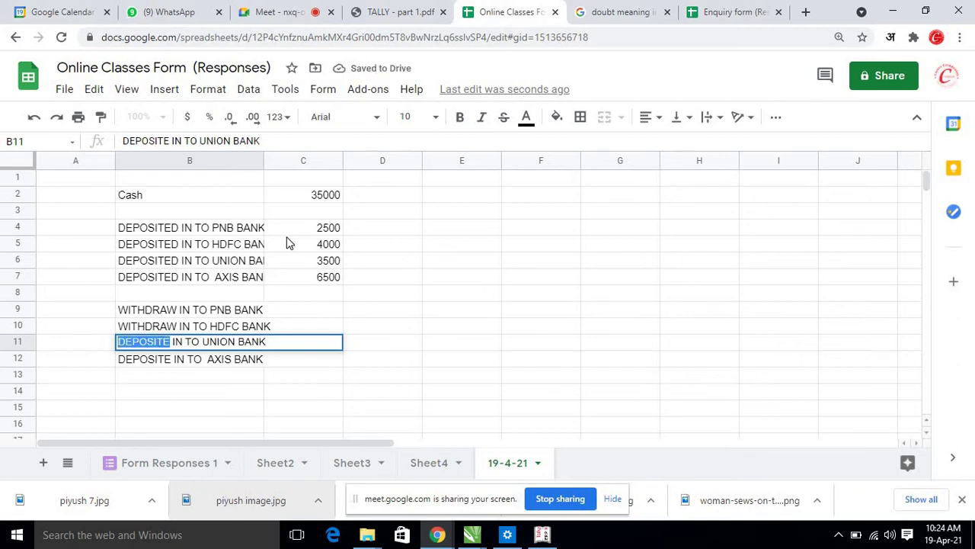
{"action": "key", "text": "BackSpace"}
{"action": "key", "text": "ctrl+v"}
{"action": "key", "text": "Return"}
Step: Replace DEPOSITE with the copied word WITHDRAW in the AXIS BANK label in cell B12, and widen column B to fit its labels
{"action": "key", "text": "Return"}
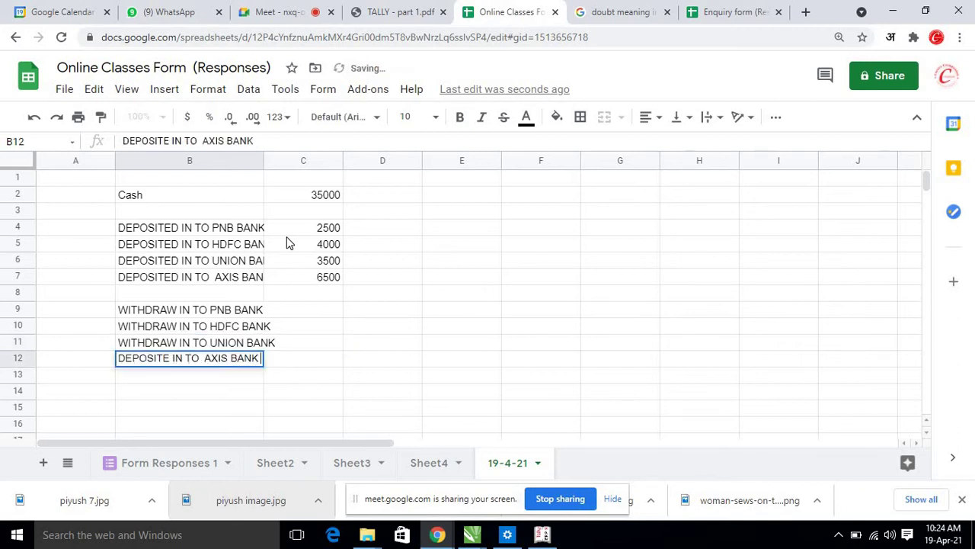
{"action": "key", "text": "Left"}
{"action": "key", "text": "Left"}
{"action": "key", "text": "Left"}
{"action": "key", "text": "Left"}
{"action": "key", "text": "Left"}
{"action": "key", "text": "Left"}
{"action": "key", "text": "Left"}
{"action": "key", "text": "Left"}
{"action": "key", "text": "Left"}
{"action": "key", "text": "Left"}
{"action": "key", "text": "Left"}
{"action": "key", "text": "Left"}
{"action": "key", "text": "Left"}
{"action": "key", "text": "Left"}
{"action": "key", "text": "Left"}
{"action": "key", "text": "Left"}
{"action": "key", "text": "Left"}
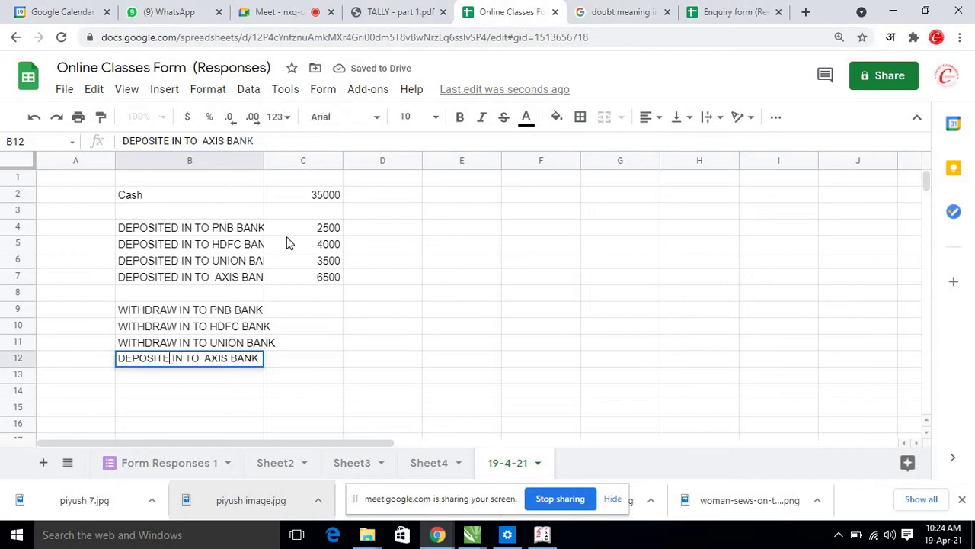
{"action": "key", "text": "BackSpace"}
{"action": "key", "text": "BackSpace"}
{"action": "key", "text": "BackSpace"}
{"action": "key", "text": "BackSpace"}
{"action": "key", "text": "BackSpace"}
{"action": "key", "text": "BackSpace"}
{"action": "key", "text": "BackSpace"}
{"action": "key", "text": "BackSpace"}
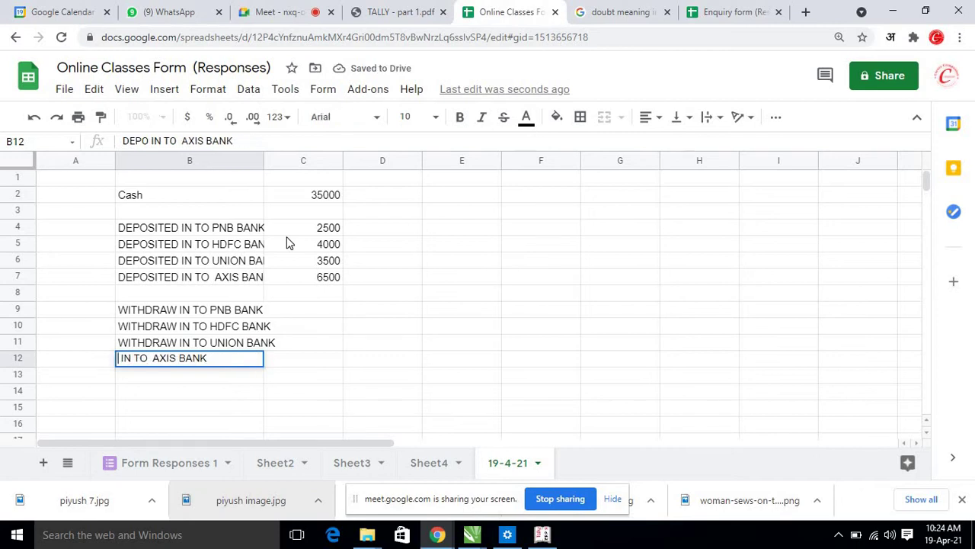
{"action": "key", "text": "ctrl+v"}
{"action": "key", "text": "Return"}
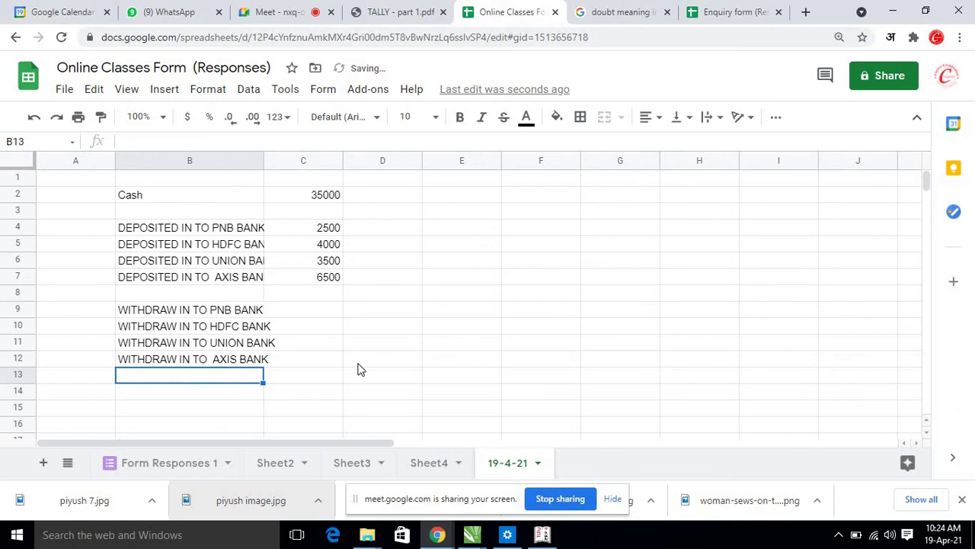
{"action": "left_click_drag", "start_coordinate": [263, 160], "coordinate": [283, 206]}
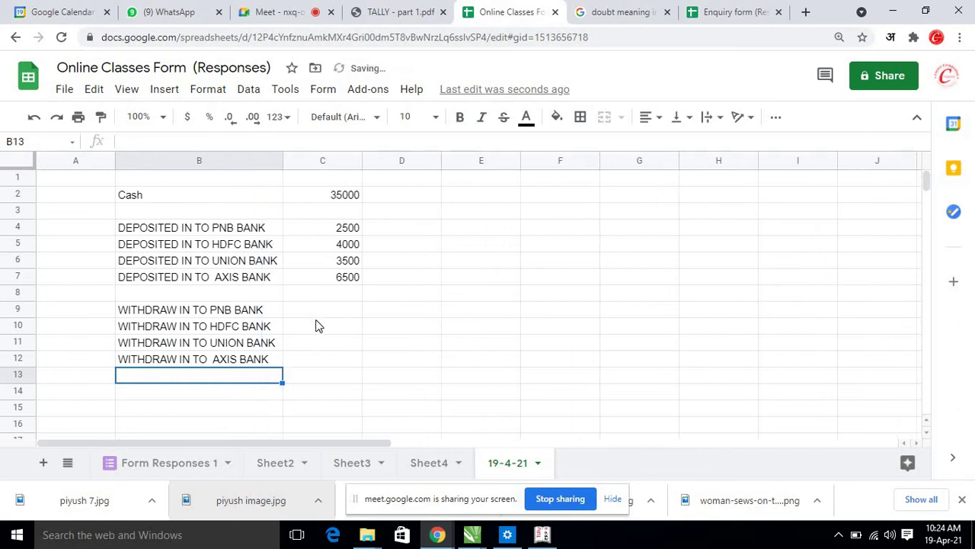
Step: Enter the withdrawal amounts 1300, 2300, 3300 and 7000 for PNB, HDFC, UNION and AXIS BANK in cells C9 to C12
{"action": "left_click", "coordinate": [347, 310]}
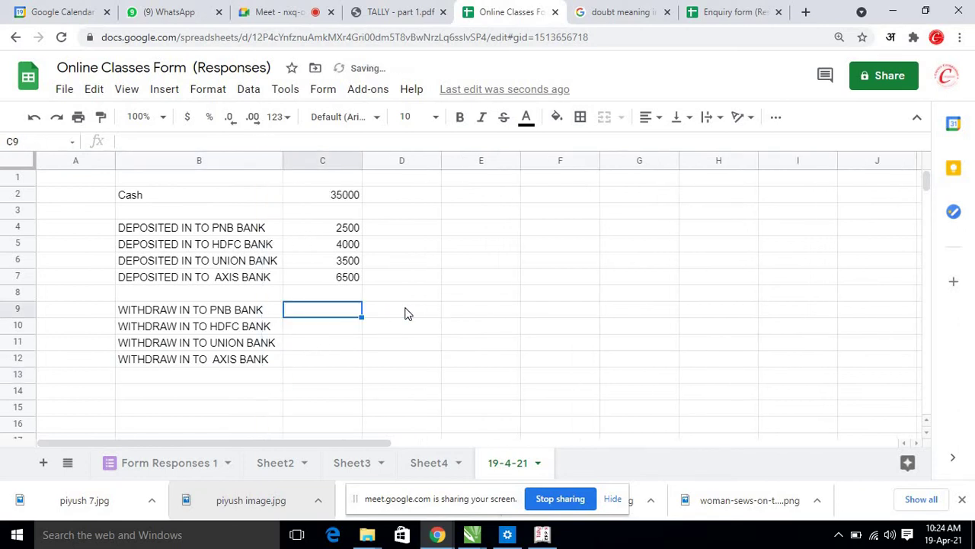
{"action": "type", "text": "1300"}
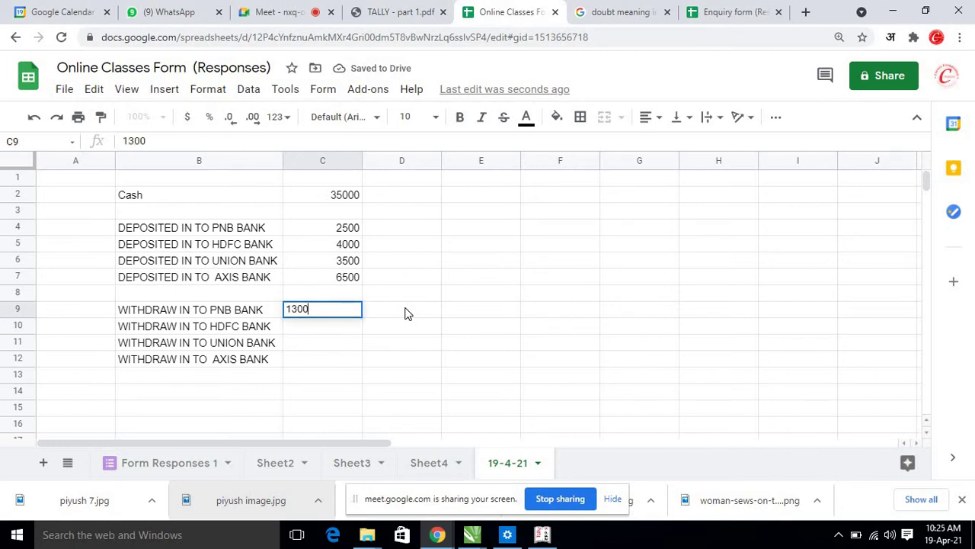
{"action": "key", "text": "Return"}
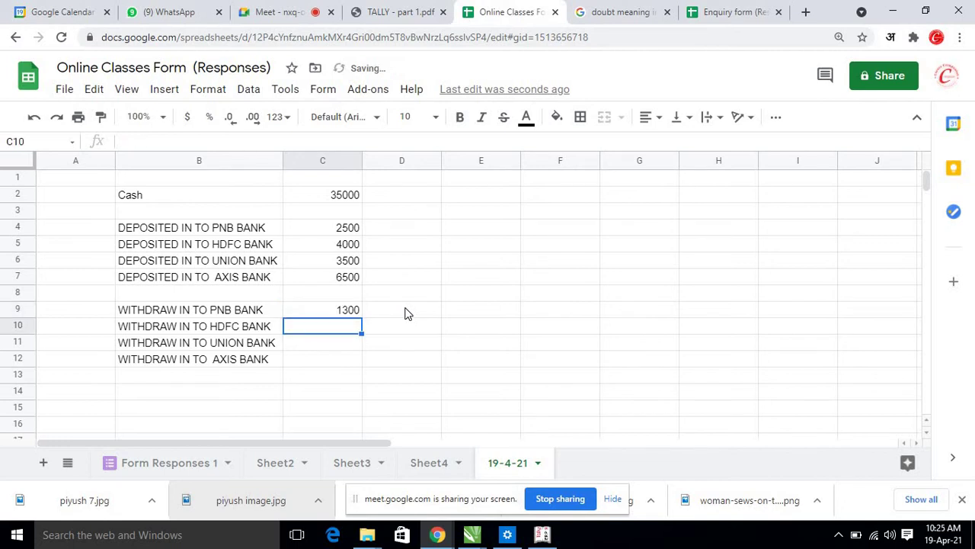
{"action": "type", "text": "2300"}
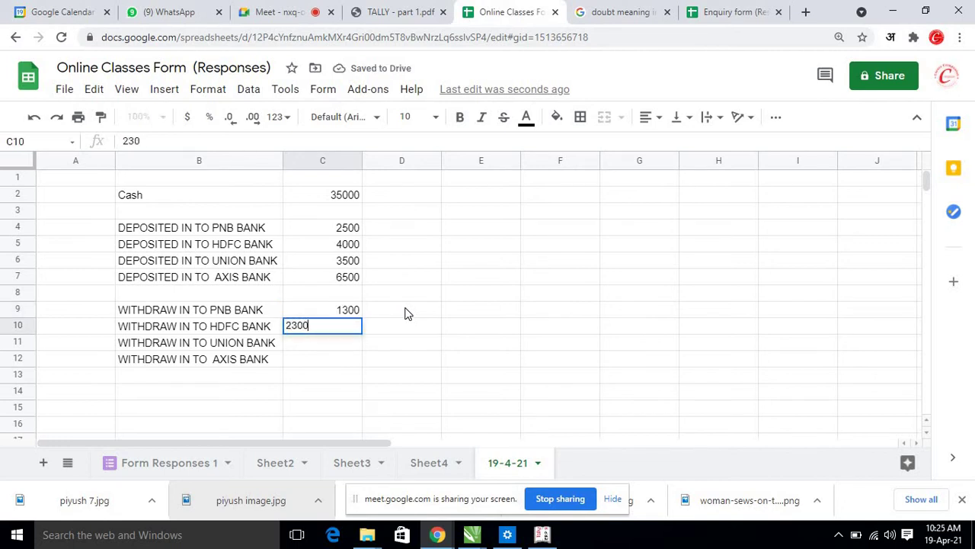
{"action": "key", "text": "Return"}
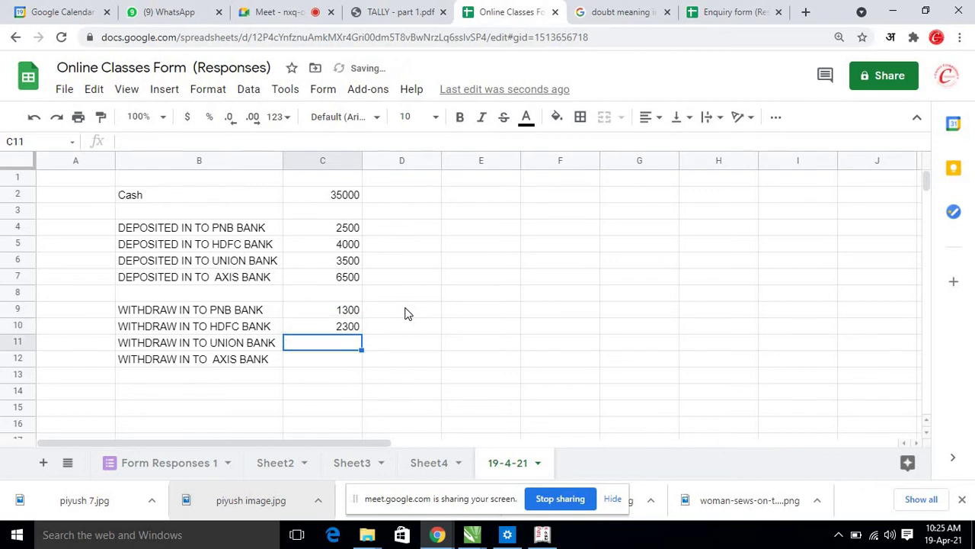
{"action": "type", "text": "3300"}
{"action": "key", "text": "Return"}
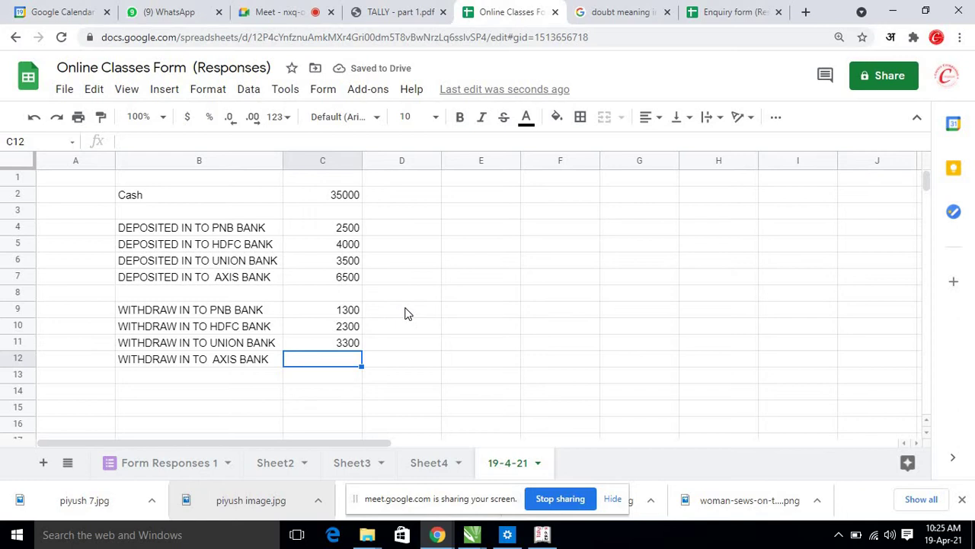
{"action": "type", "text": "7000"}
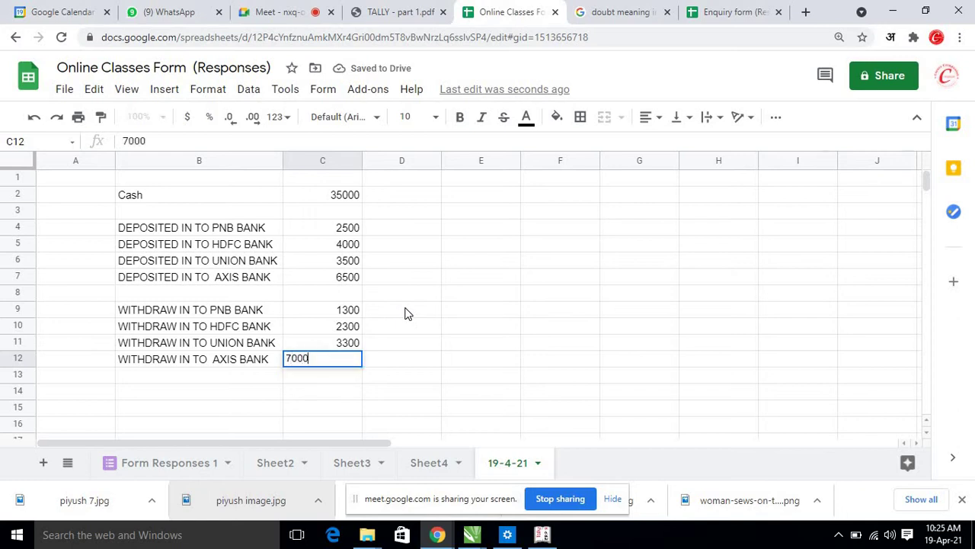
{"action": "key", "text": "Return"}
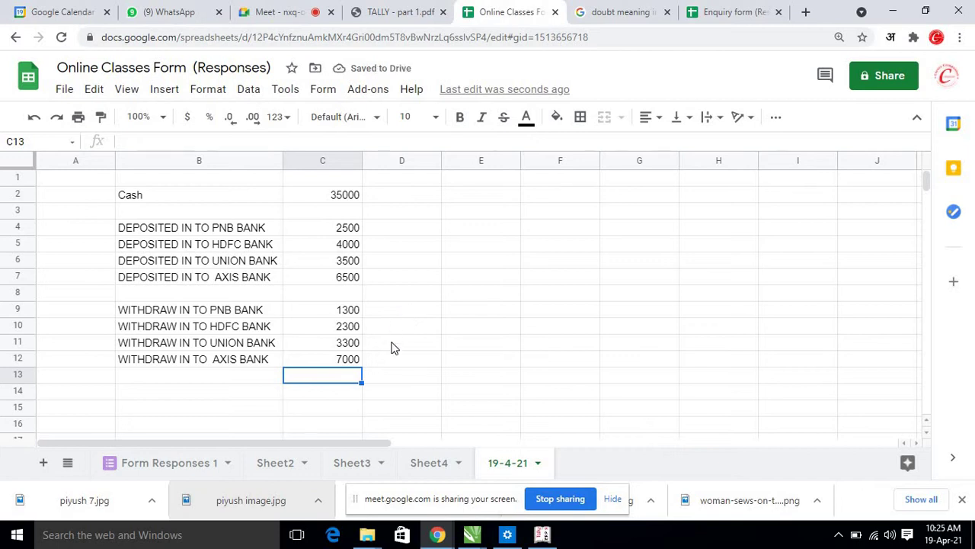
Step: Centre the amounts in column C horizontally
{"action": "left_click", "coordinate": [331, 160]}
{"action": "left_click", "coordinate": [649, 118]}
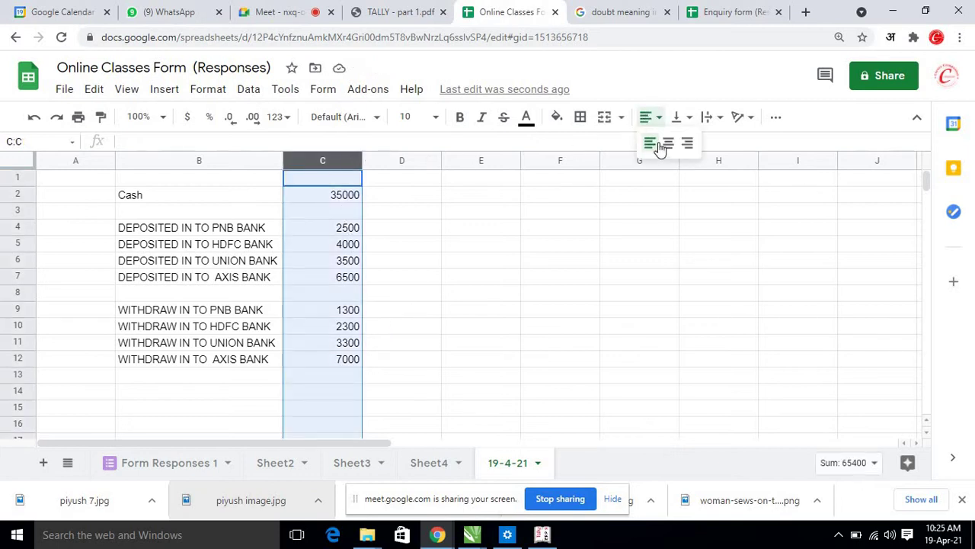
{"action": "left_click", "coordinate": [665, 146]}
{"action": "left_click", "coordinate": [573, 265]}
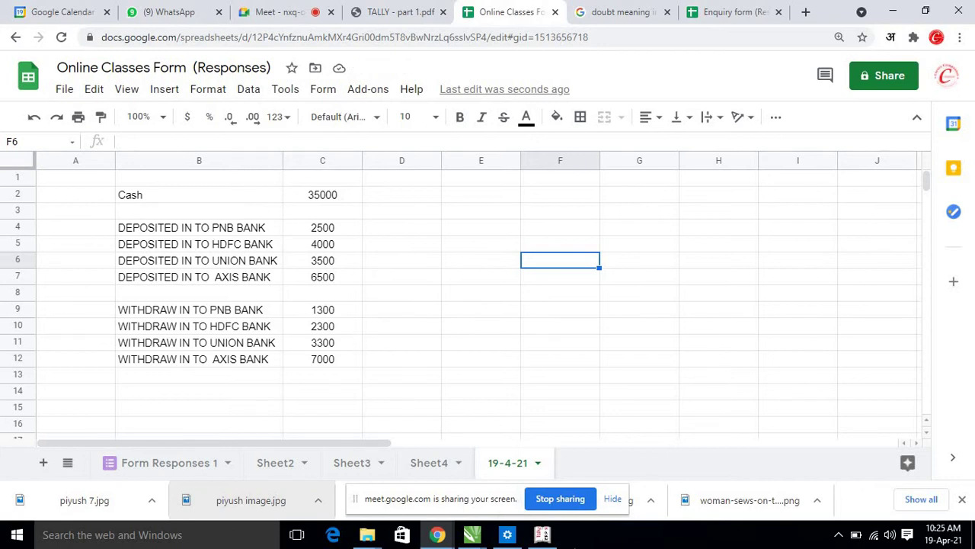
Step: Switch to Tally.ERP 9 and create a ledger named PNB BANK under Bank Accounts, keeping the default bank and mailing details
{"action": "left_click", "coordinate": [551, 541]}
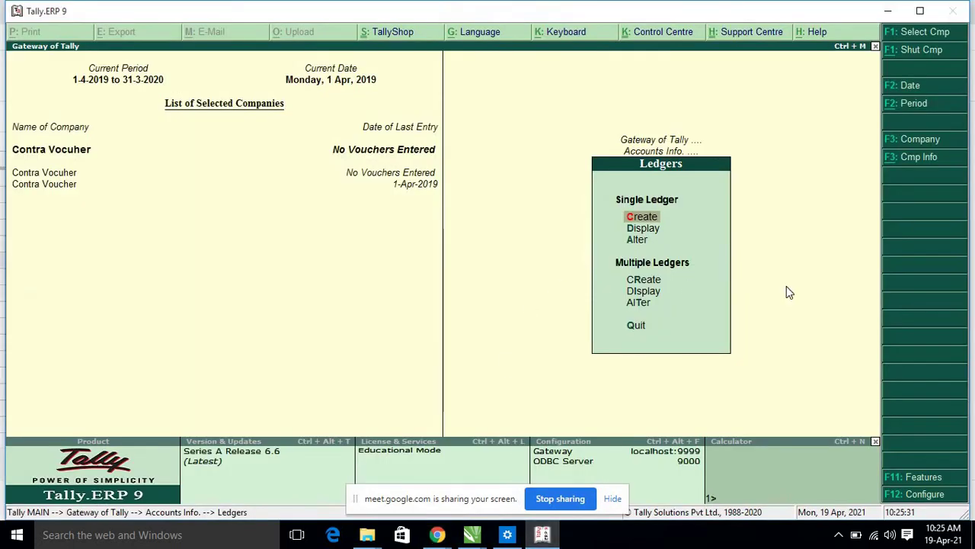
{"action": "key", "text": "Return"}
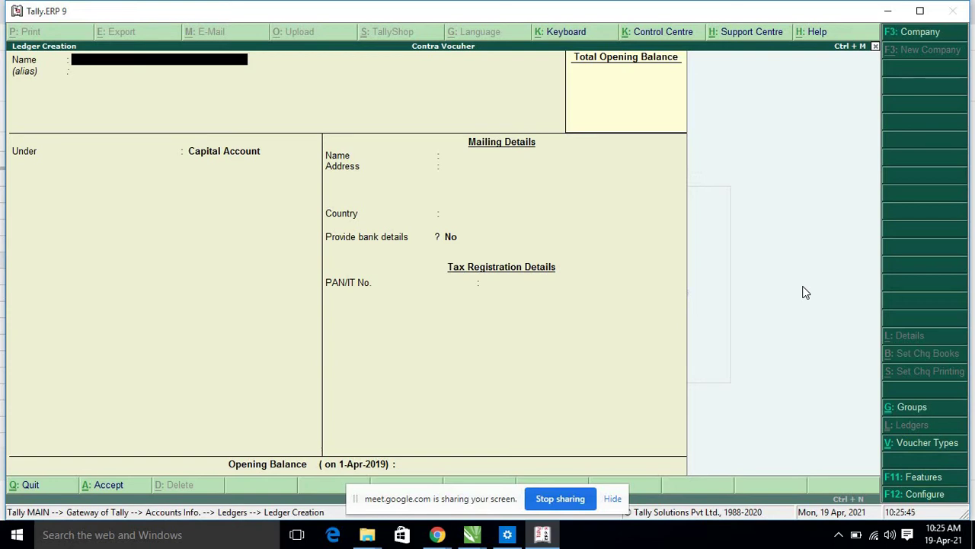
{"action": "type", "text": "PNB BANK"}
{"action": "key", "text": "Return"}
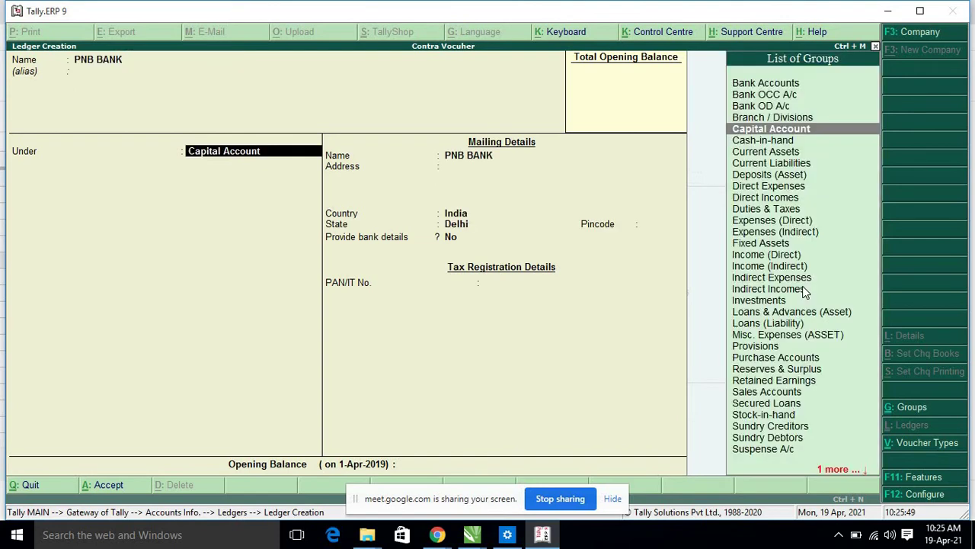
{"action": "type", "text": "BA"}
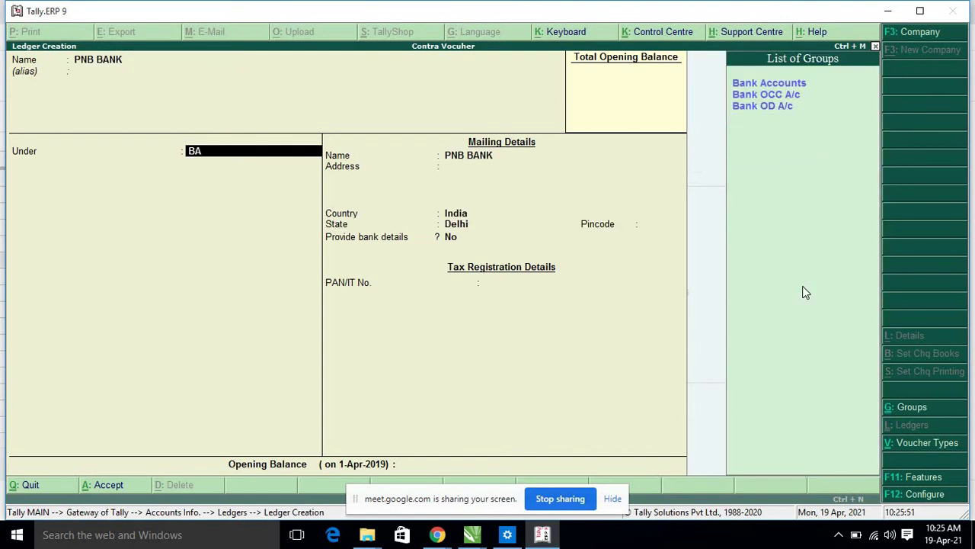
{"action": "key", "text": "Return"}
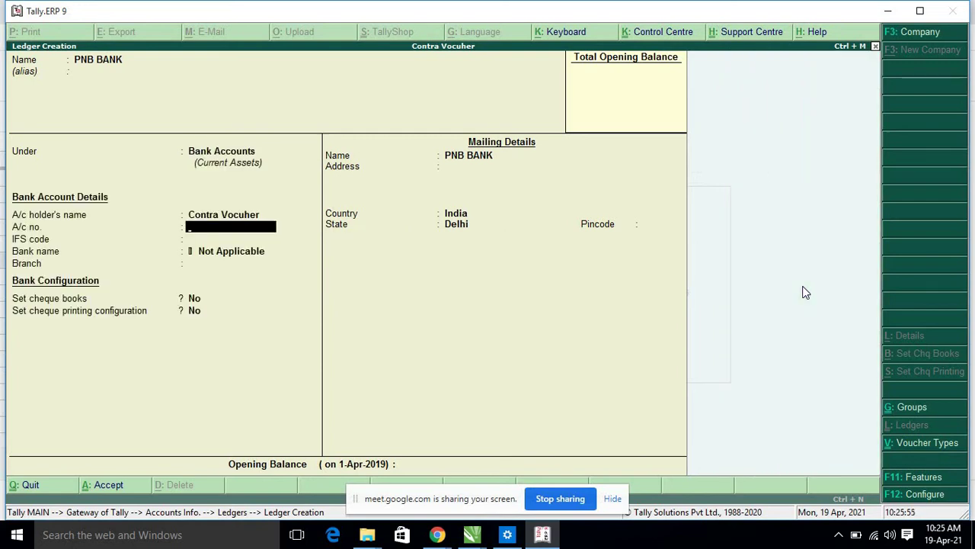
{"action": "key", "text": "Return"}
{"action": "key", "text": "Return"}
{"action": "key", "text": "Return"}
{"action": "key", "text": "Return"}
{"action": "key", "text": "Return"}
{"action": "key", "text": "Return"}
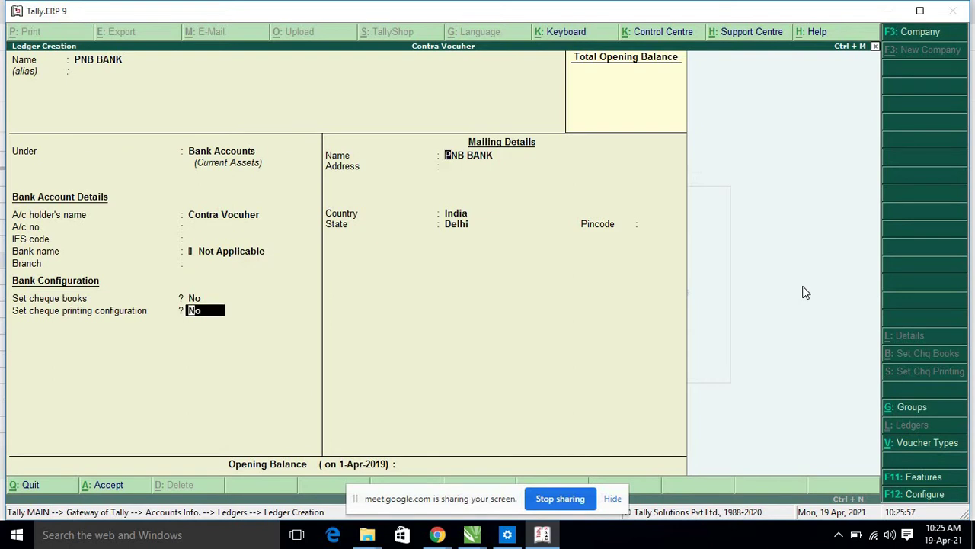
{"action": "key", "text": "Return"}
{"action": "key", "text": "Return"}
{"action": "key", "text": "Return"}
{"action": "key", "text": "Return"}
{"action": "key", "text": "Return"}
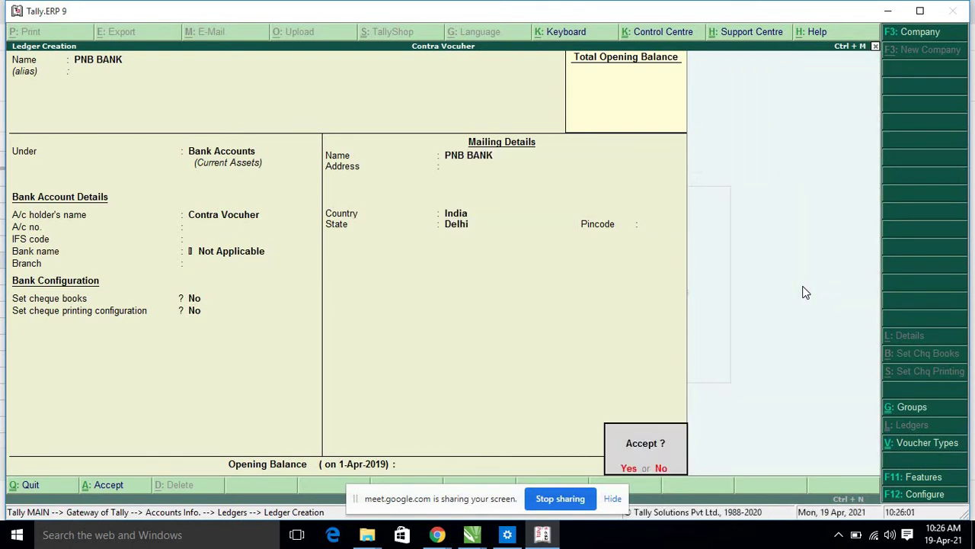
{"action": "key", "text": "Return"}
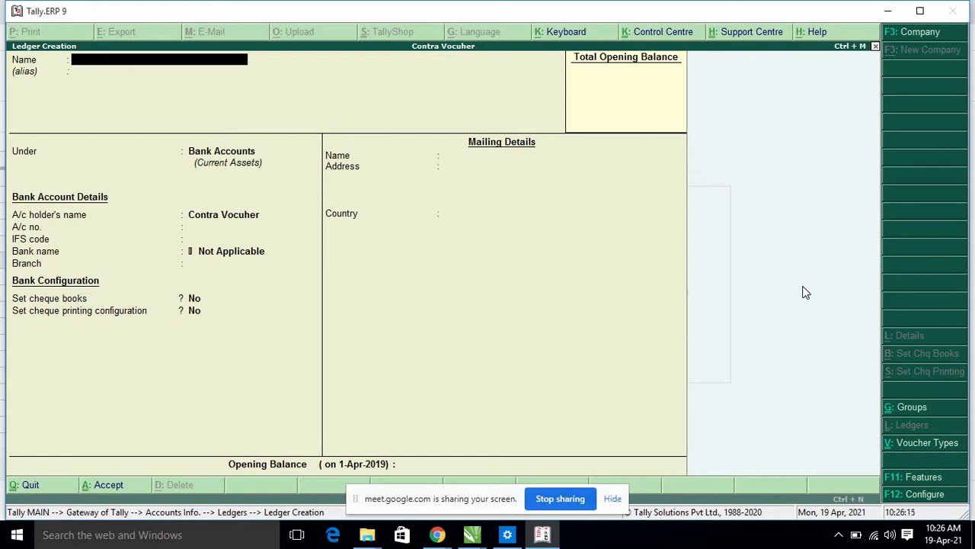
Step: Create a ledger named HDFC under Bank Accounts, accepting the default values for all other details
{"action": "type", "text": "HDFC"}
{"action": "key", "text": "Return"}
{"action": "key", "text": "Return"}
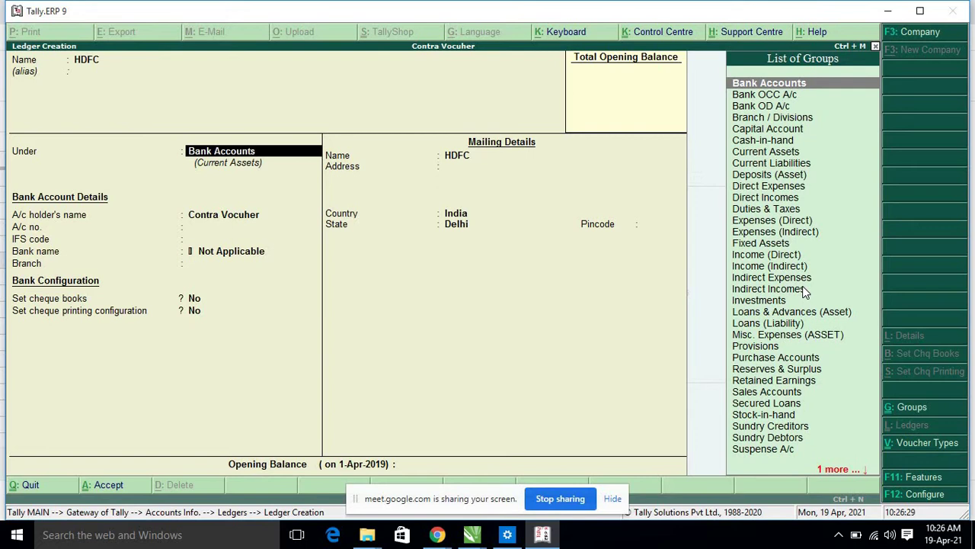
{"action": "key", "text": "Return"}
{"action": "key", "text": "Return"}
{"action": "key", "text": "Return"}
{"action": "key", "text": "Return"}
{"action": "key", "text": "Return"}
{"action": "key", "text": "Return"}
{"action": "key", "text": "Return"}
{"action": "key", "text": "Return"}
{"action": "key", "text": "Return"}
{"action": "key", "text": "Return"}
{"action": "key", "text": "Return"}
{"action": "key", "text": "Return"}
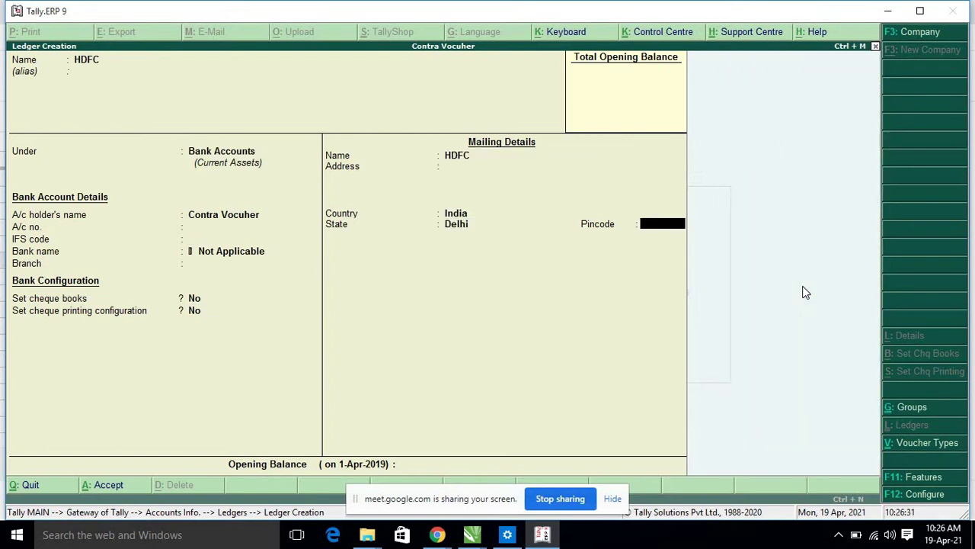
{"action": "key", "text": "Return"}
{"action": "key", "text": "Return"}
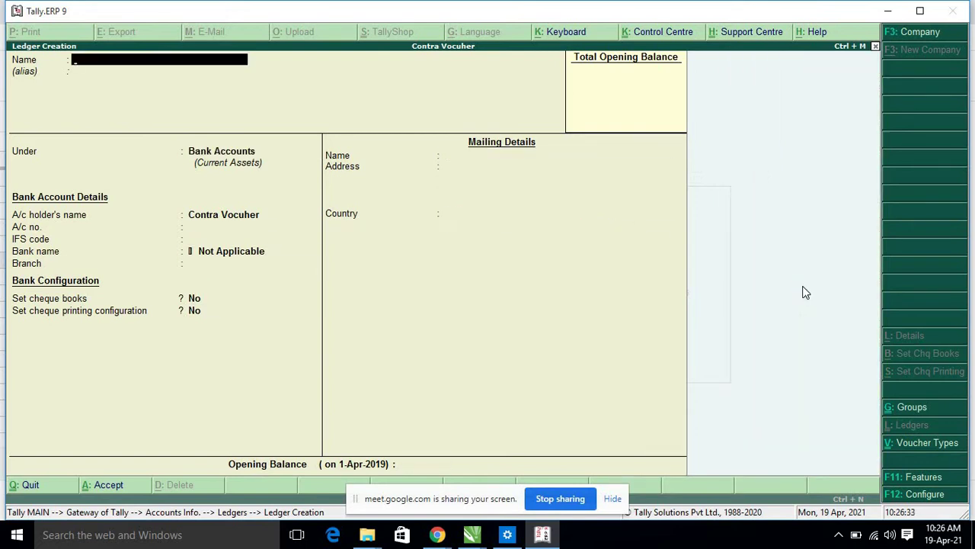
Step: Create a ledger named UNION under Bank Accounts, accepting the default values for all other details
{"action": "type", "text": "UNION"}
{"action": "key", "text": "Return"}
{"action": "key", "text": "Return"}
{"action": "key", "text": "Return"}
{"action": "key", "text": "Return"}
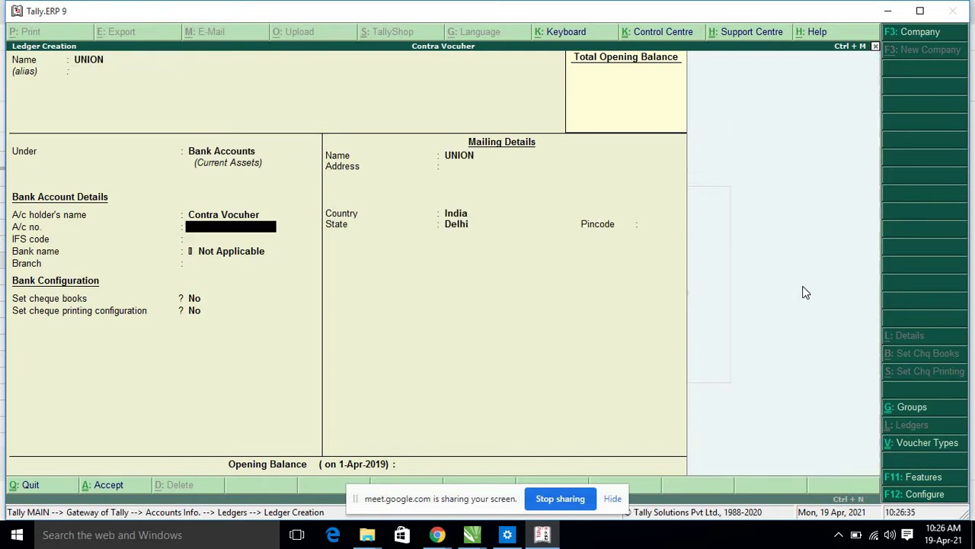
{"action": "key", "text": "Return"}
{"action": "key", "text": "Return"}
{"action": "key", "text": "Return"}
{"action": "key", "text": "Return"}
{"action": "key", "text": "Return"}
{"action": "key", "text": "Return"}
{"action": "key", "text": "Return"}
{"action": "key", "text": "Return"}
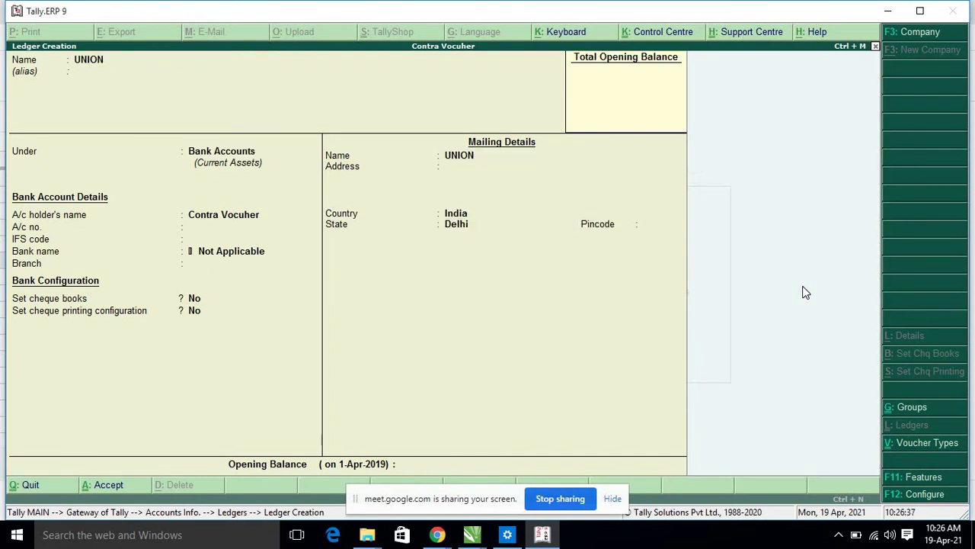
{"action": "key", "text": "Return"}
{"action": "key", "text": "Return"}
Step: Create a ledger named AXIS under Bank Accounts with all other details at their defaults, and return to the Google Sheets transaction list
{"action": "type", "text": "A"}
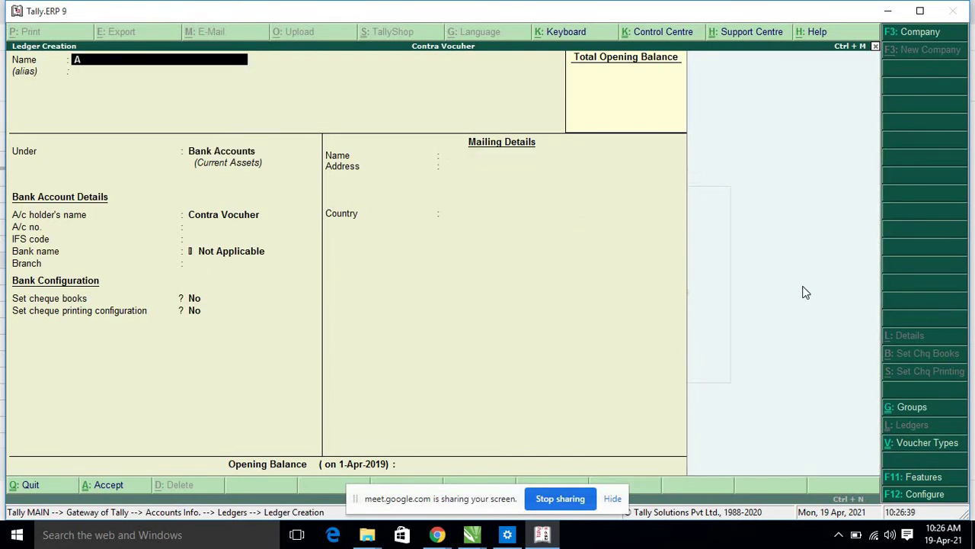
{"action": "type", "text": "XIS"}
{"action": "key", "text": "Return"}
{"action": "key", "text": "Return"}
{"action": "key", "text": "Return"}
{"action": "key", "text": "Return"}
{"action": "key", "text": "Return"}
{"action": "key", "text": "Return"}
{"action": "key", "text": "Return"}
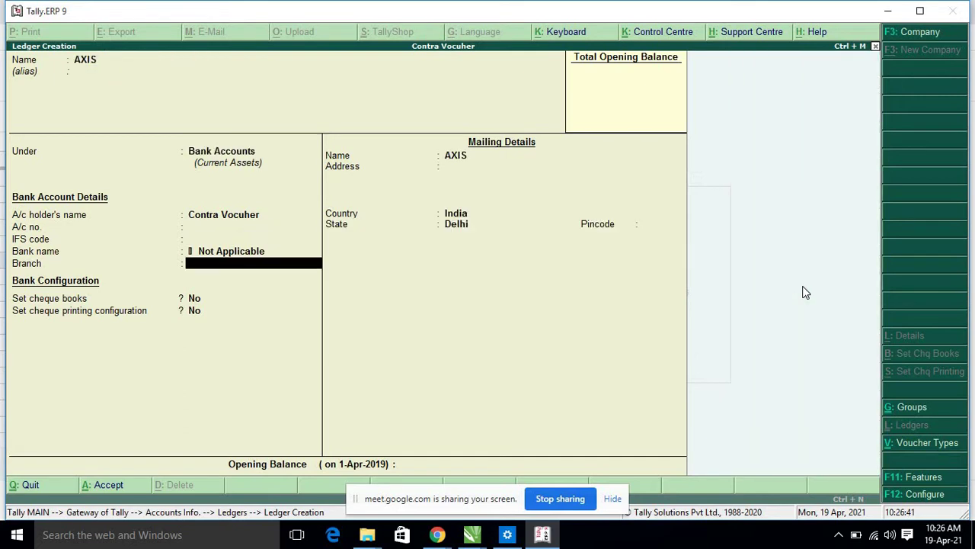
{"action": "key", "text": "Return"}
{"action": "key", "text": "Return"}
{"action": "key", "text": "Return"}
{"action": "key", "text": "Return"}
{"action": "key", "text": "Return"}
{"action": "key", "text": "Return"}
{"action": "key", "text": "Return"}
{"action": "key", "text": "Return"}
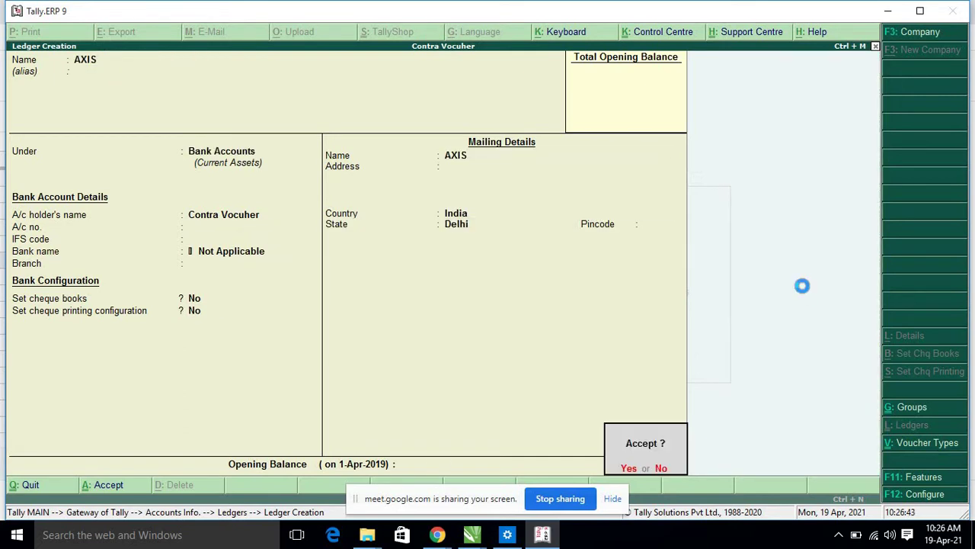
{"action": "key", "text": "Return"}
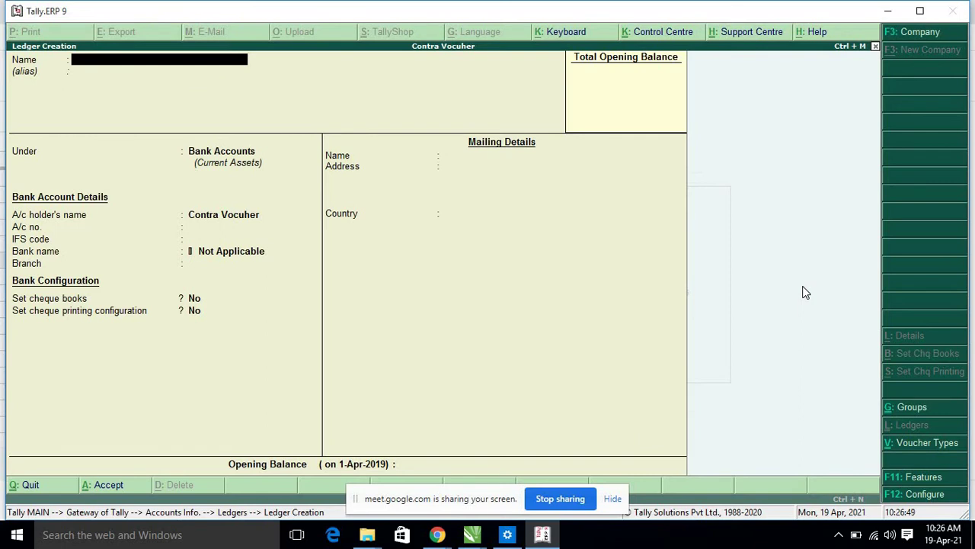
{"action": "left_click", "coordinate": [888, 9]}
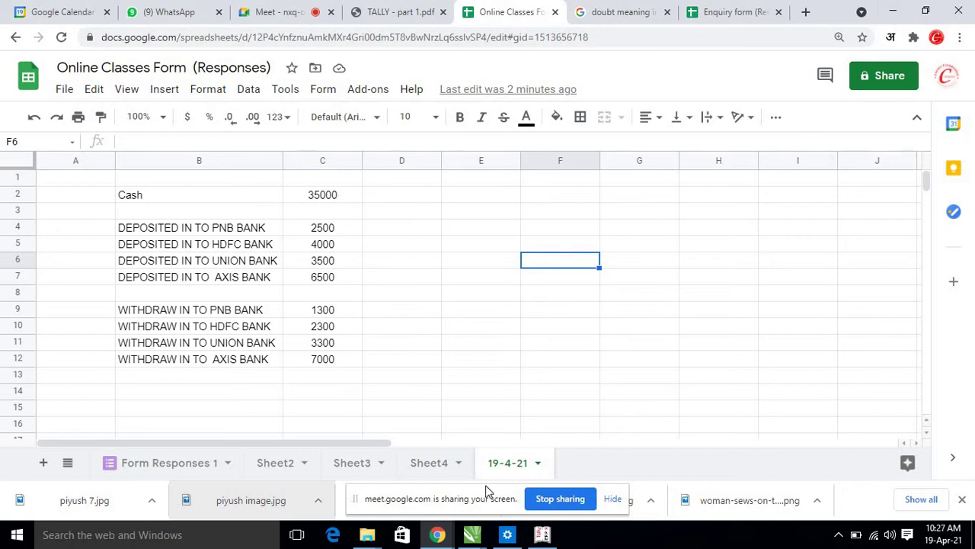
Step: Switch to Tally.ERP 9, leave the blank ledger creation form, and open the existing Cash ledger for alteration
{"action": "left_click", "coordinate": [542, 534]}
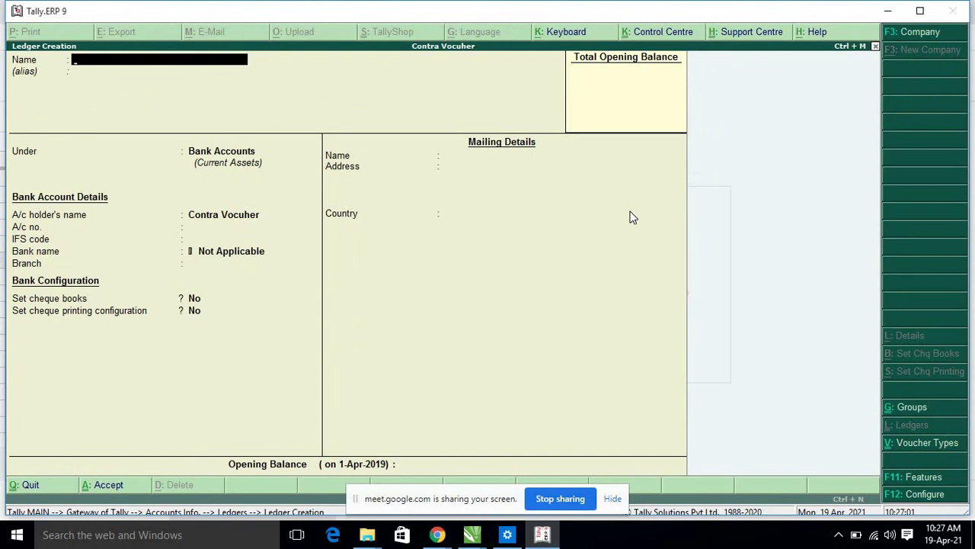
{"action": "key", "text": "Escape"}
{"action": "key", "text": "y"}
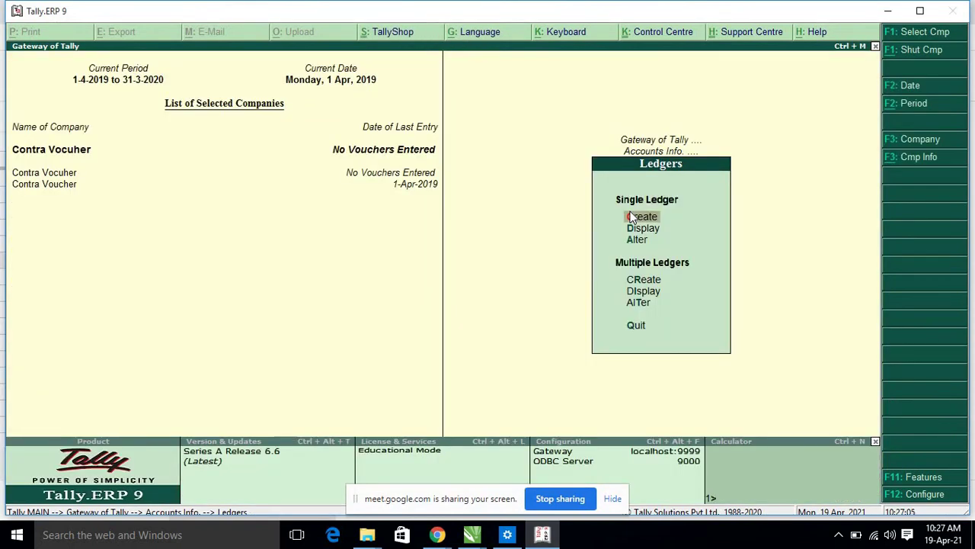
{"action": "key", "text": "Down"}
{"action": "key", "text": "Down"}
{"action": "key", "text": "Return"}
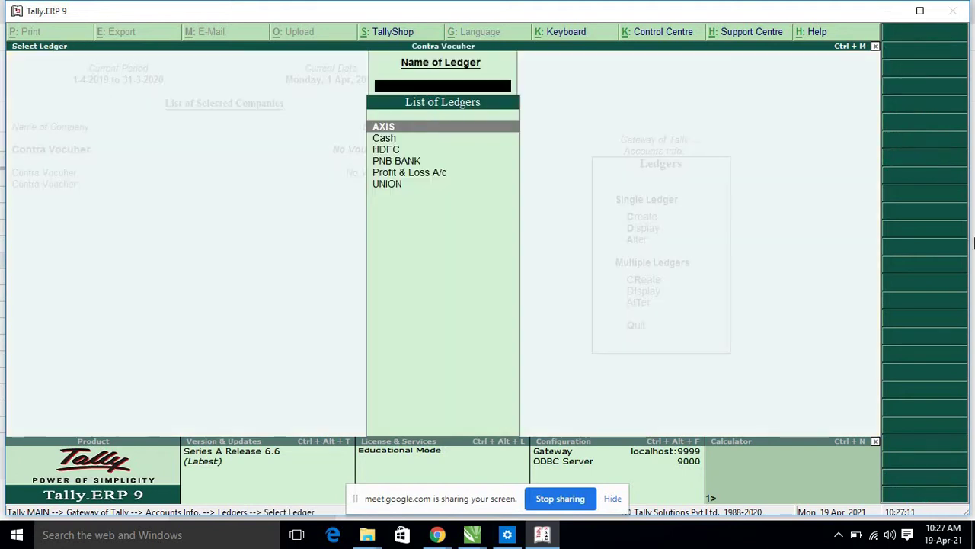
{"action": "key", "text": "Down"}
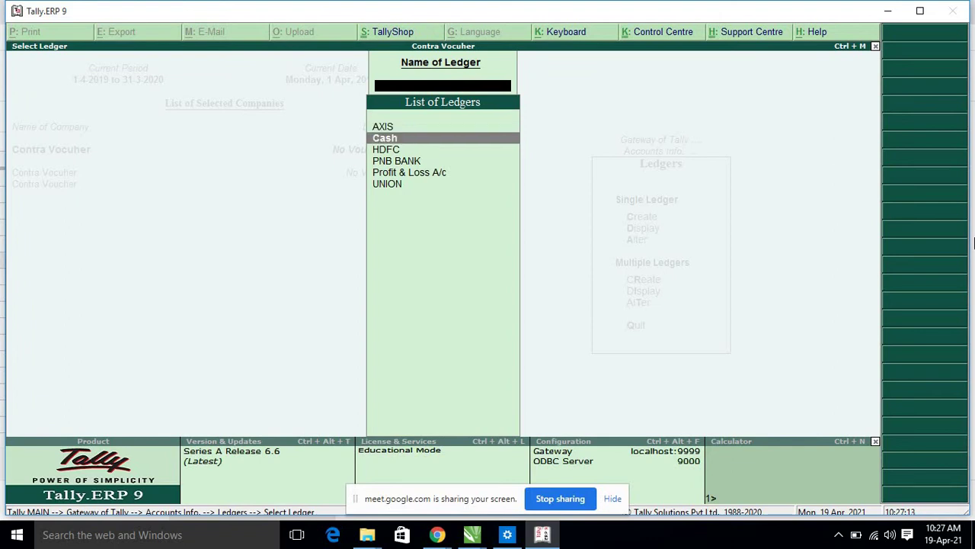
{"action": "key", "text": "Return"}
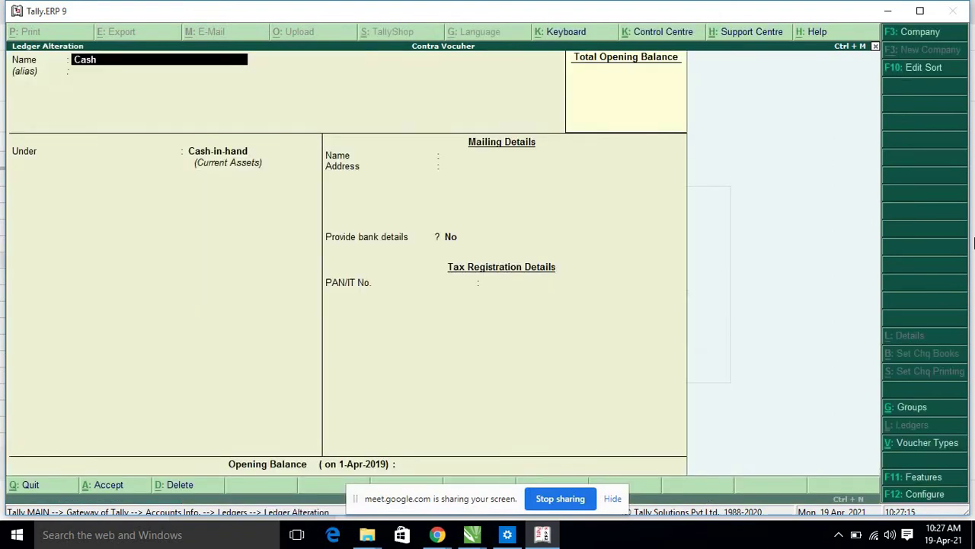
Step: Set the Cash ledger's opening balance to 35000 Dr, keep it under Cash-in-hand, and save the ledger
{"action": "key", "text": "Return"}
{"action": "key", "text": "Return"}
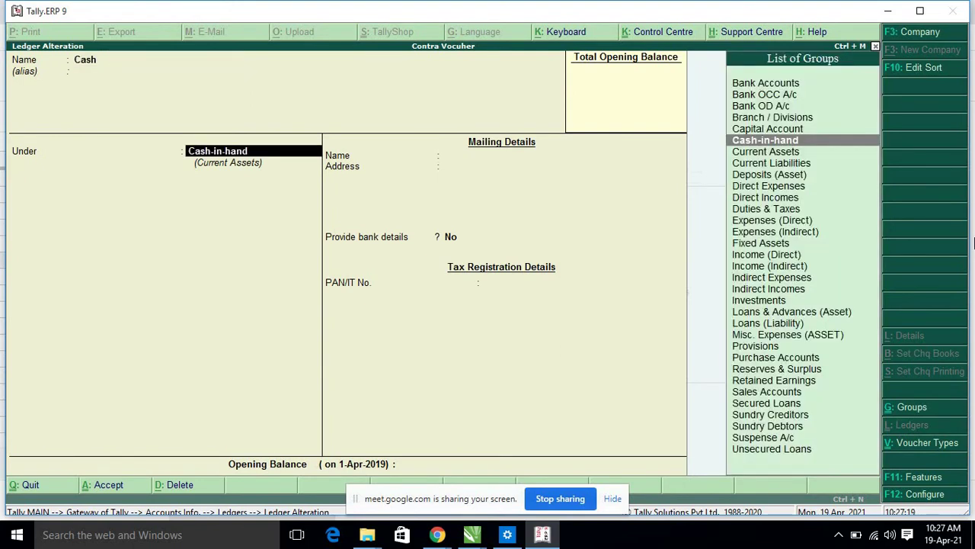
{"action": "key", "text": "Return"}
{"action": "key", "text": "Return"}
{"action": "type", "text": "35000"}
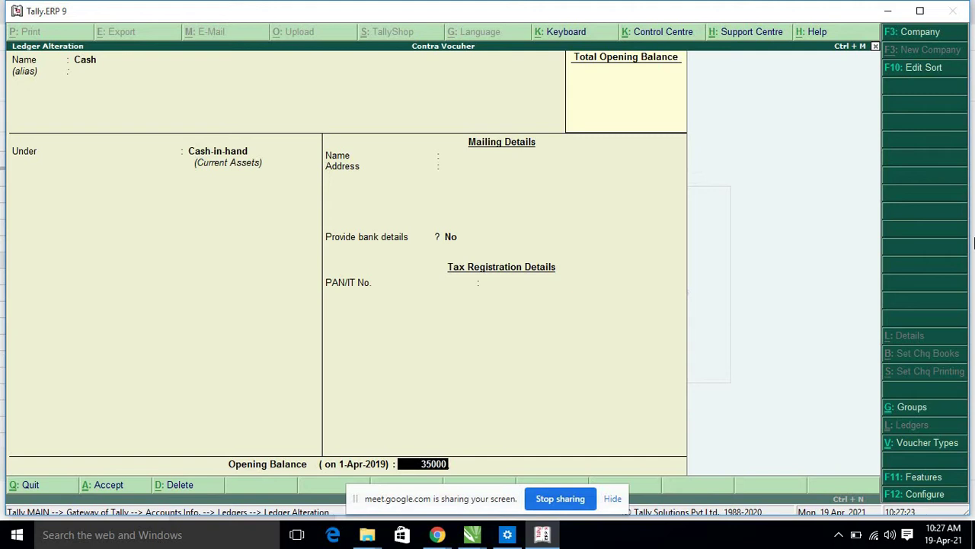
{"action": "key", "text": "Return"}
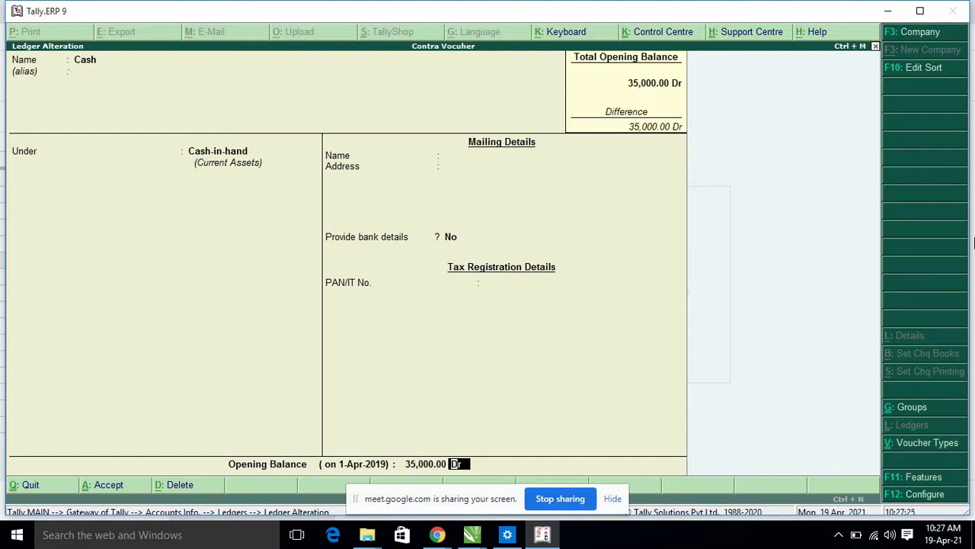
{"action": "key", "text": "Return"}
{"action": "key", "text": "Return"}
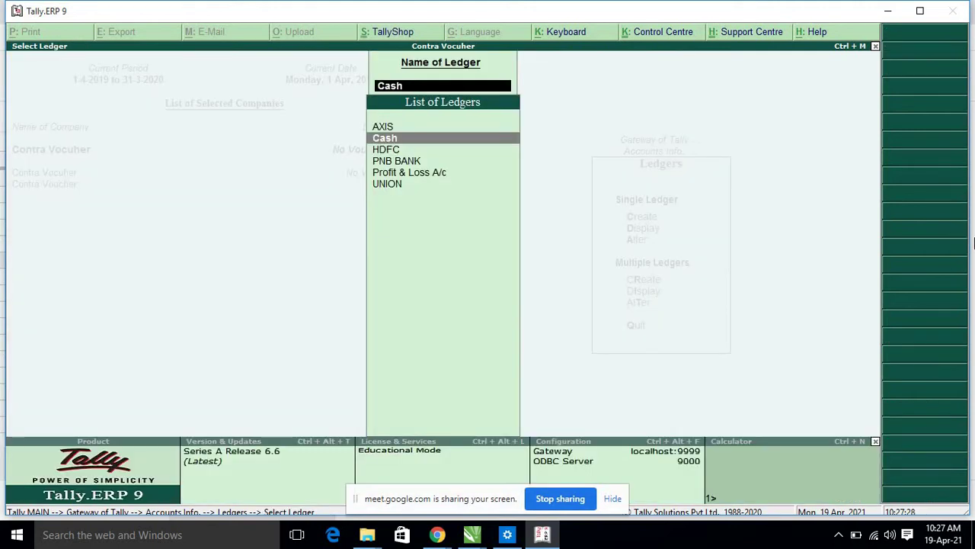
Step: Return to the Gateway of Tally and open Accounting Vouchers for voucher entry
{"action": "key", "text": "Escape"}
{"action": "key", "text": "Escape"}
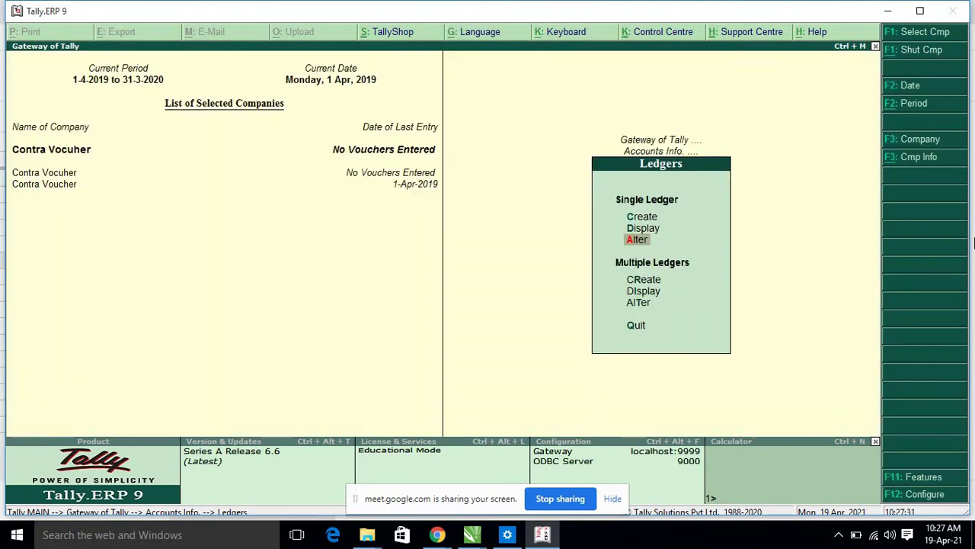
{"action": "key", "text": "Escape"}
{"action": "key", "text": "Escape"}
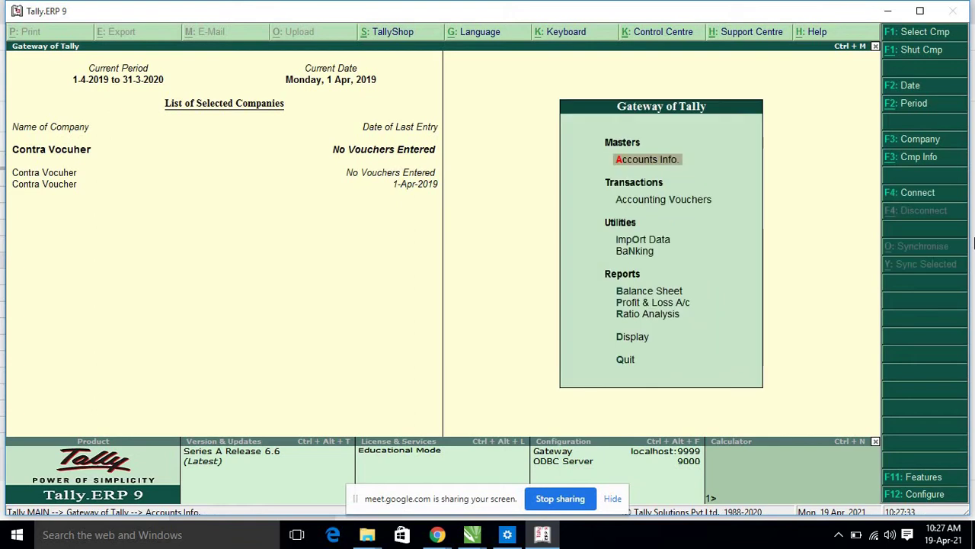
{"action": "key", "text": "Down"}
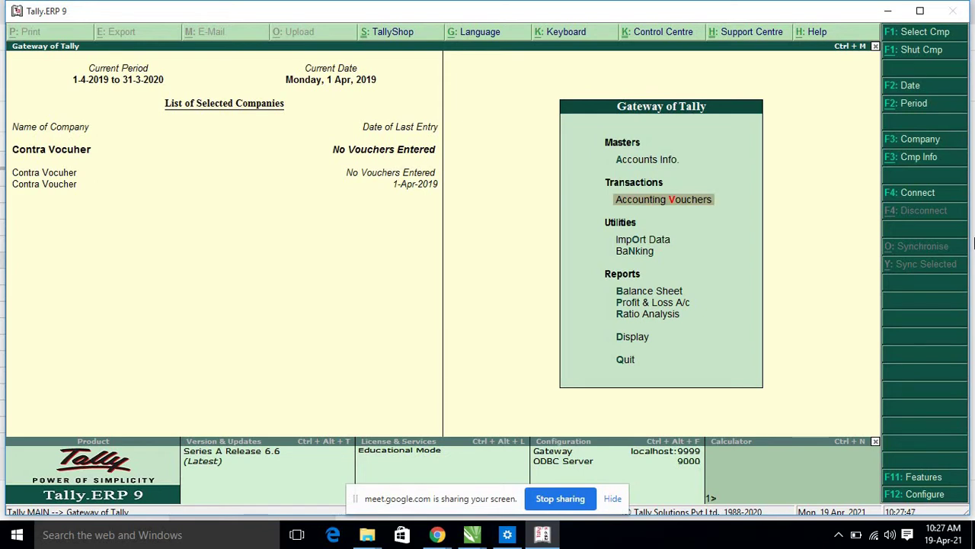
{"action": "key", "text": "XF86AudioMute"}
{"action": "key", "text": "Return"}
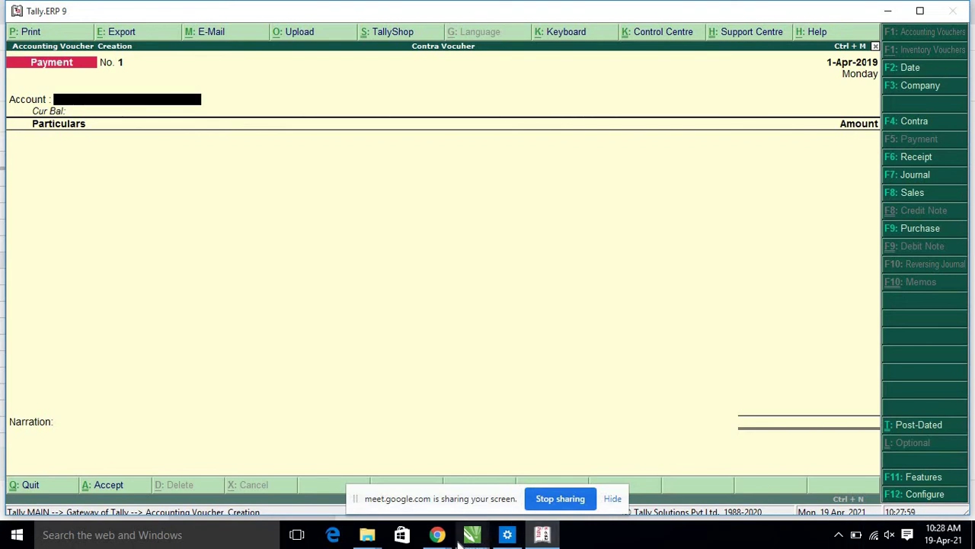
Step: Switch to the Google Sheets transaction list and enter the label CONTRA VOCUHER in cell E3
{"action": "mouse_move", "coordinate": [438, 535]}
{"action": "left_click", "coordinate": [352, 505]}
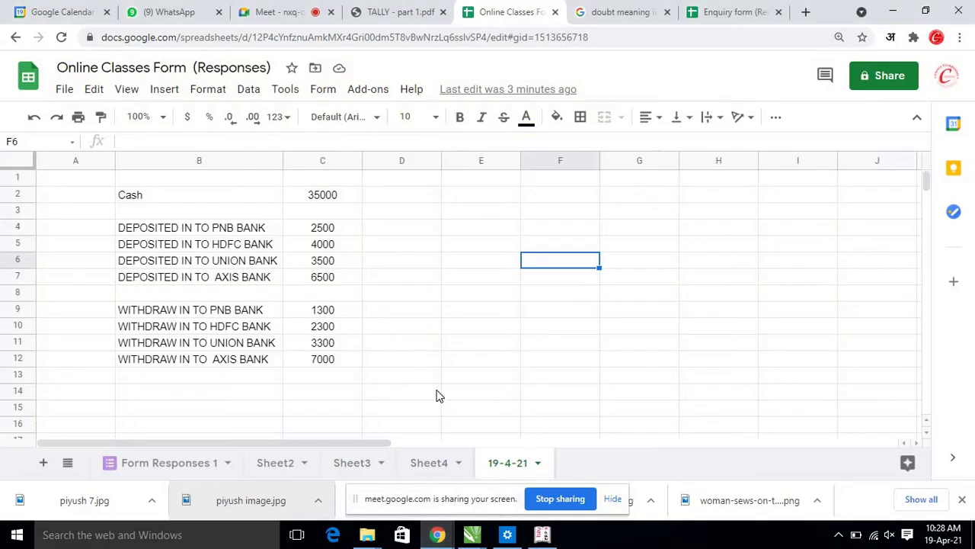
{"action": "left_click", "coordinate": [427, 229]}
{"action": "left_click", "coordinate": [494, 216]}
{"action": "type", "text": "d"}
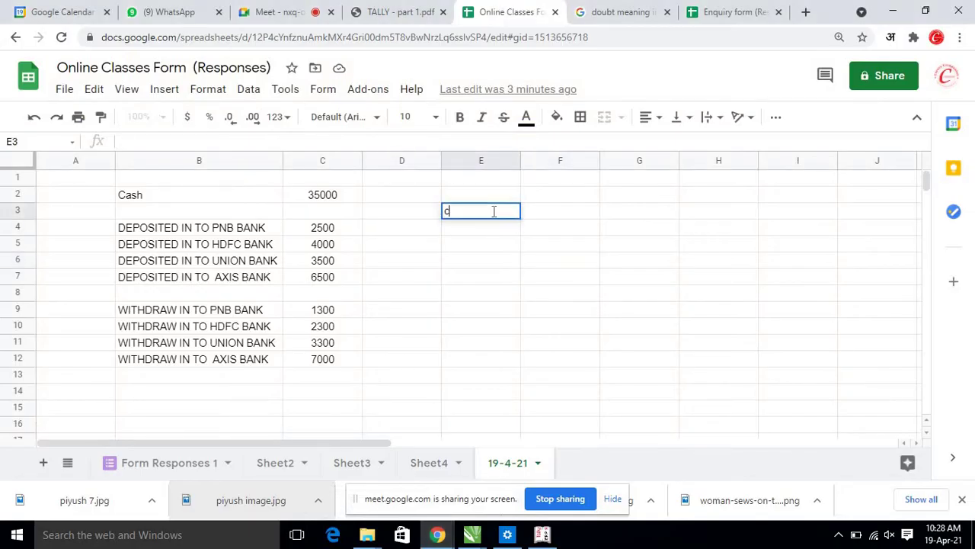
{"action": "type", "text": "ONTRA"}
{"action": "key", "text": "BackSpace"}
{"action": "key", "text": "BackSpace"}
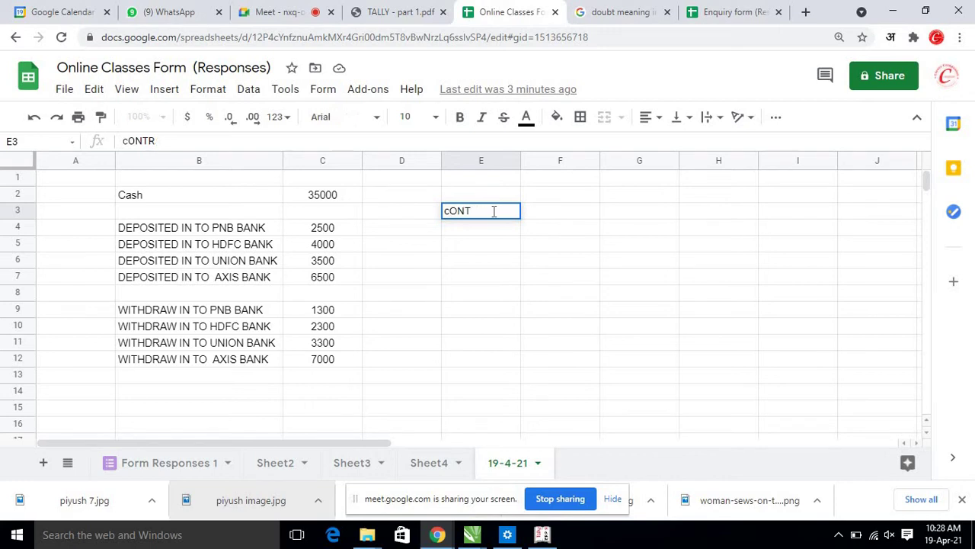
{"action": "key", "text": "BackSpace"}
{"action": "key", "text": "BackSpace"}
{"action": "key", "text": "BackSpace"}
{"action": "key", "text": "BackSpace"}
{"action": "type", "text": "CONTRA V"}
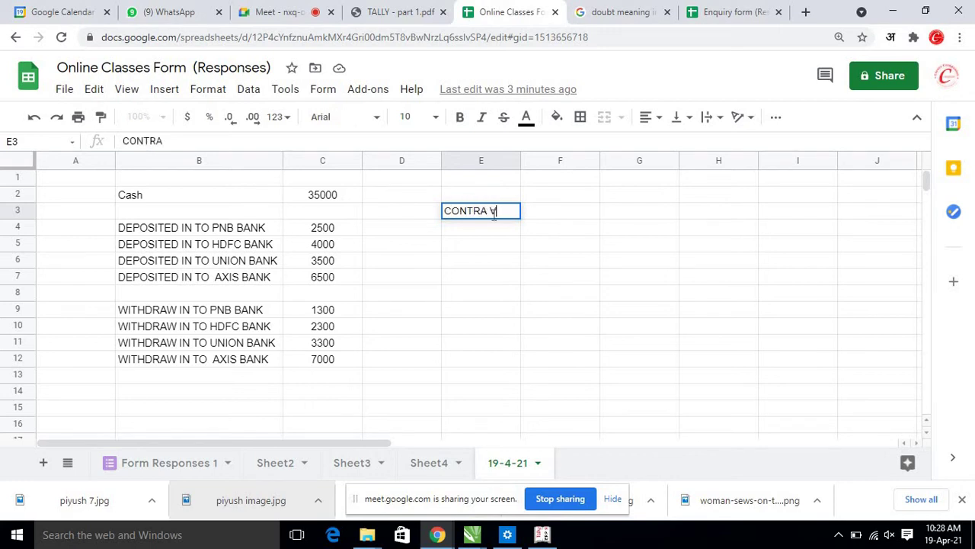
{"action": "type", "text": "OCUHER"}
{"action": "key", "text": "Return"}
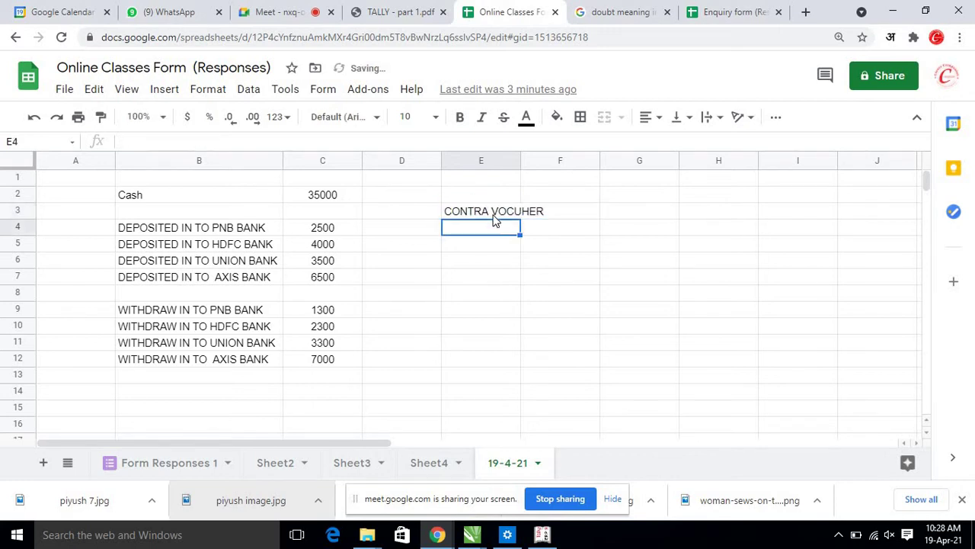
Step: Enter F4 in cell G3 as the shortcut for the contra voucher
{"action": "key", "text": "Up"}
{"action": "key", "text": "Right"}
{"action": "key", "text": "Right"}
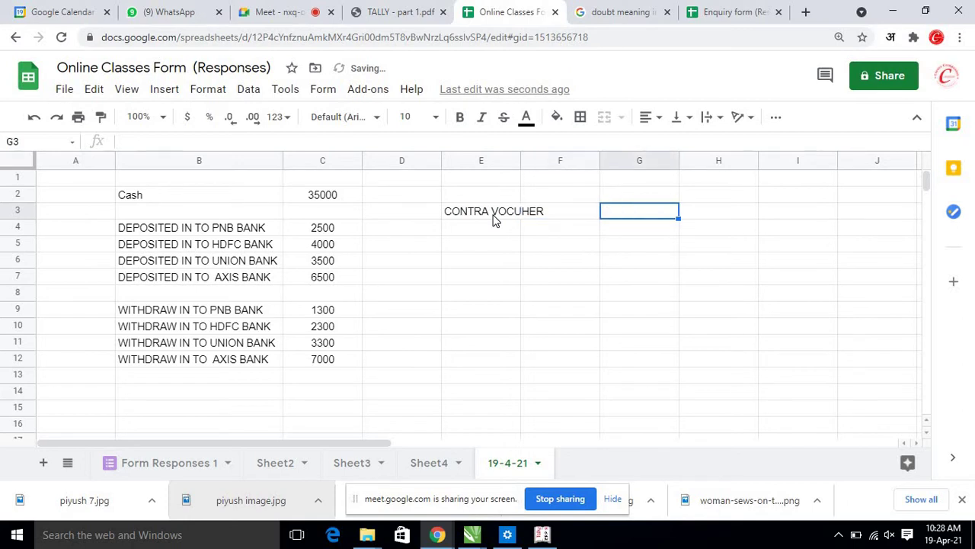
{"action": "type", "text": "f$"}
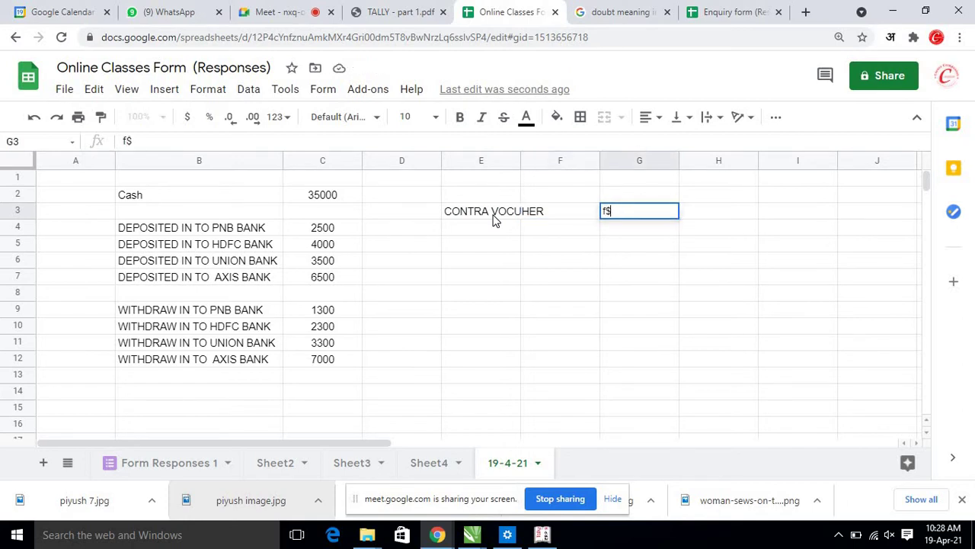
{"action": "key", "text": "Return"}
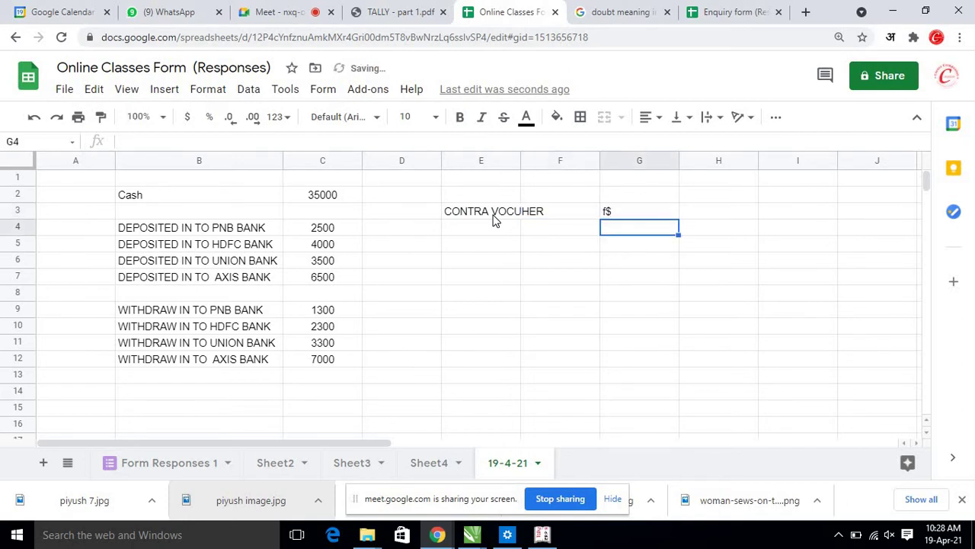
{"action": "key", "text": "Up"}
{"action": "type", "text": "F4"}
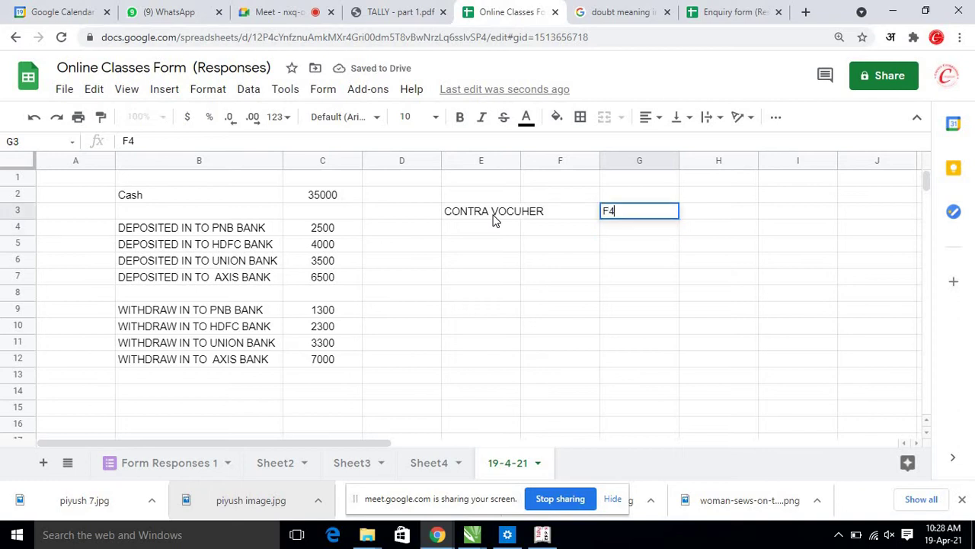
{"action": "key", "text": "Return"}
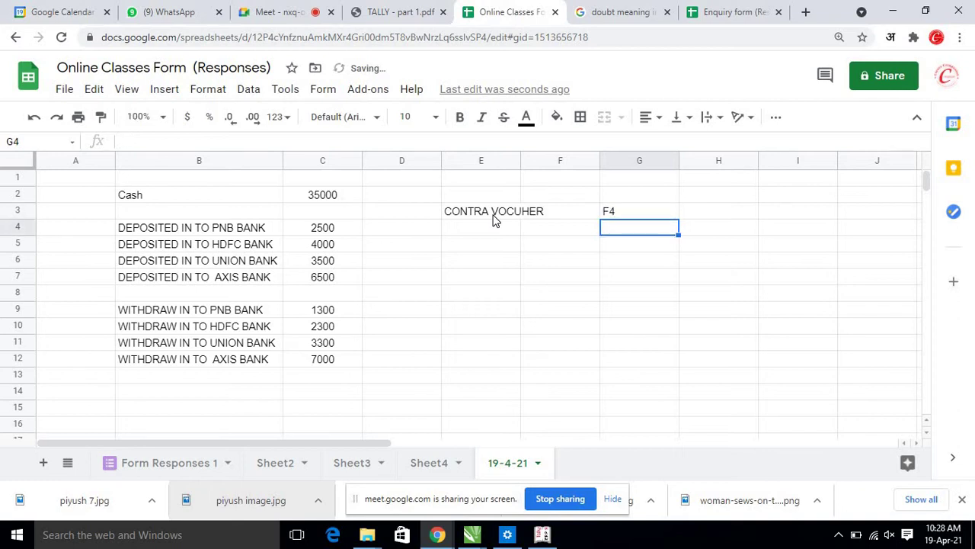
Step: Enter GATE OF TALLY - VOCUHER in cell E2, above the contra voucher label
{"action": "key", "text": "Up"}
{"action": "key", "text": "Left"}
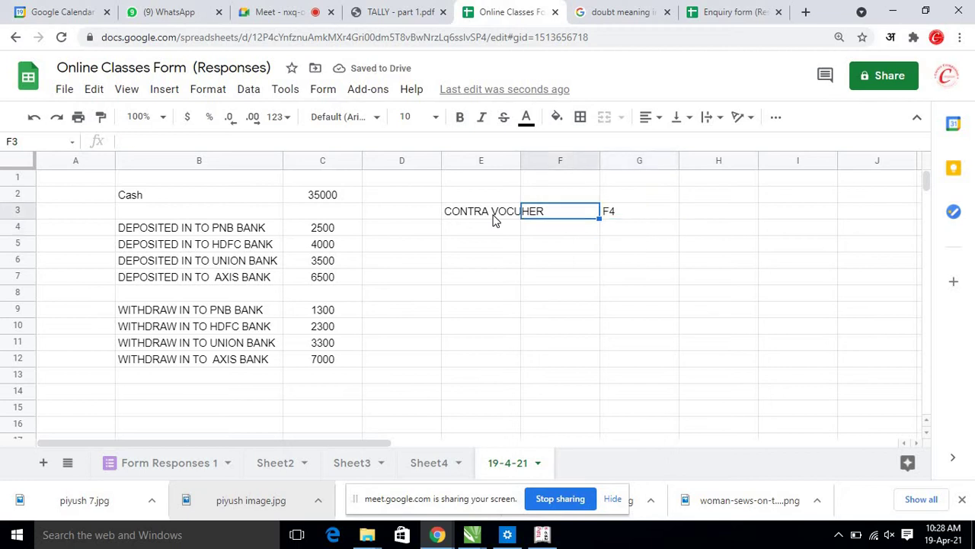
{"action": "key", "text": "Left"}
{"action": "key", "text": "Up"}
{"action": "type", "text": "g"}
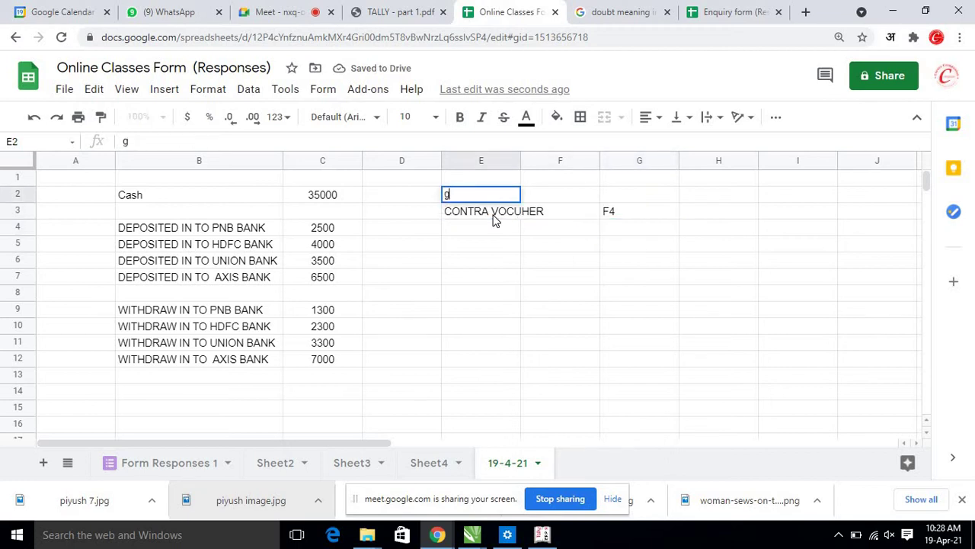
{"action": "type", "text": "RAT"}
{"action": "key", "text": "BackSpace"}
{"action": "key", "text": "BackSpace"}
{"action": "key", "text": "BackSpace"}
{"action": "key", "text": "BackSpace"}
{"action": "type", "text": "GATE"}
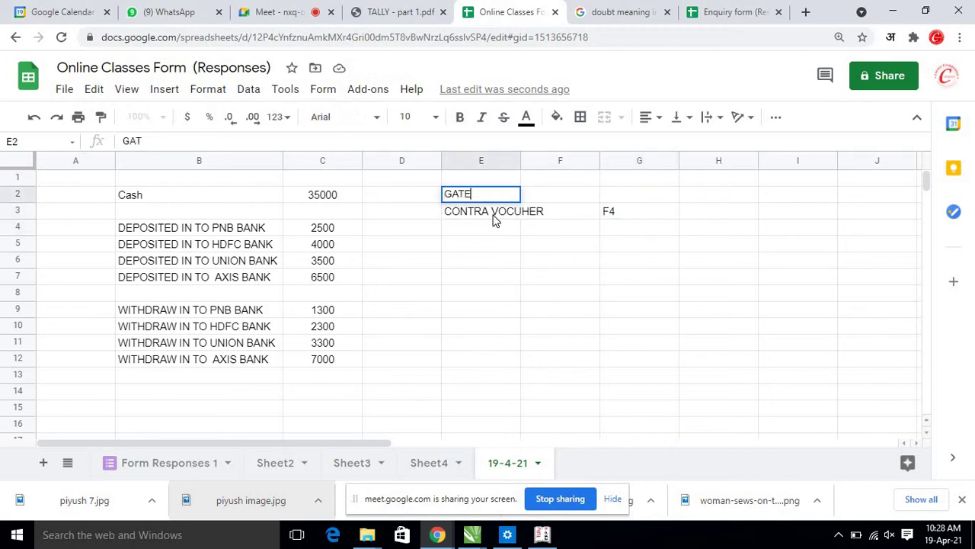
{"action": "type", "text": " OF TALLY"}
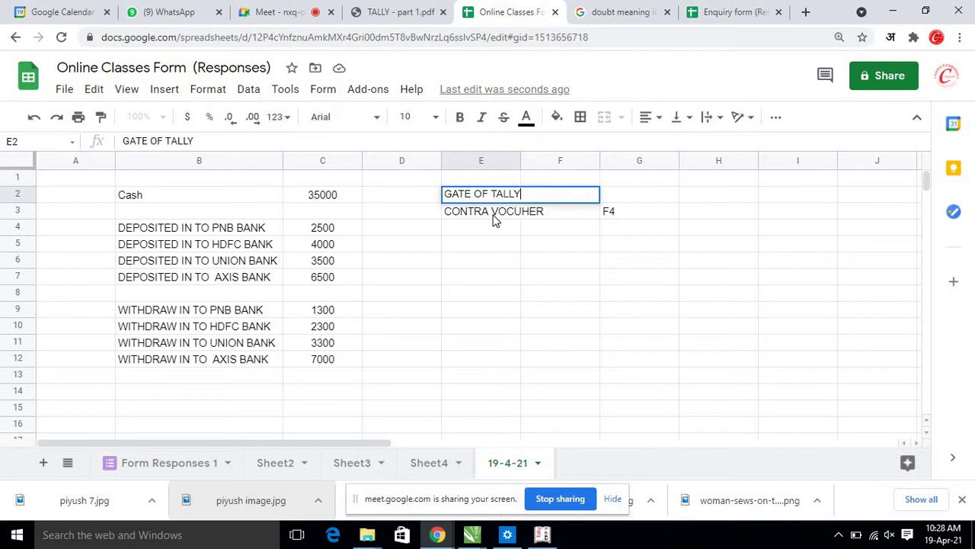
{"action": "type", "text": " - VOCUHER"}
{"action": "key", "text": "Return"}
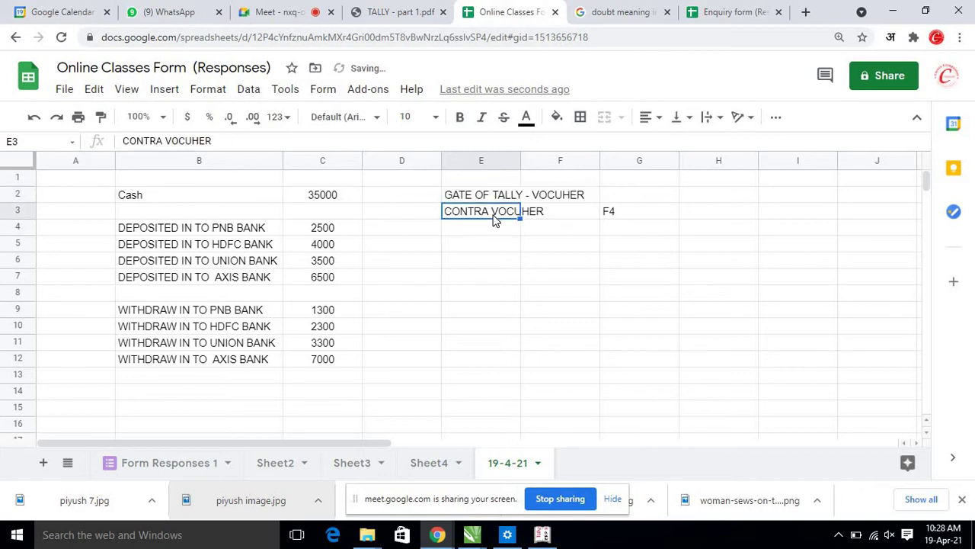
Step: Enter the label STEP 1 in cell H2, in the same row as the Gate of Tally note
{"action": "key", "text": "Down"}
{"action": "key", "text": "Up"}
{"action": "key", "text": "Up"}
{"action": "key", "text": "Left"}
{"action": "key", "text": "Left"}
{"action": "key", "text": "Left"}
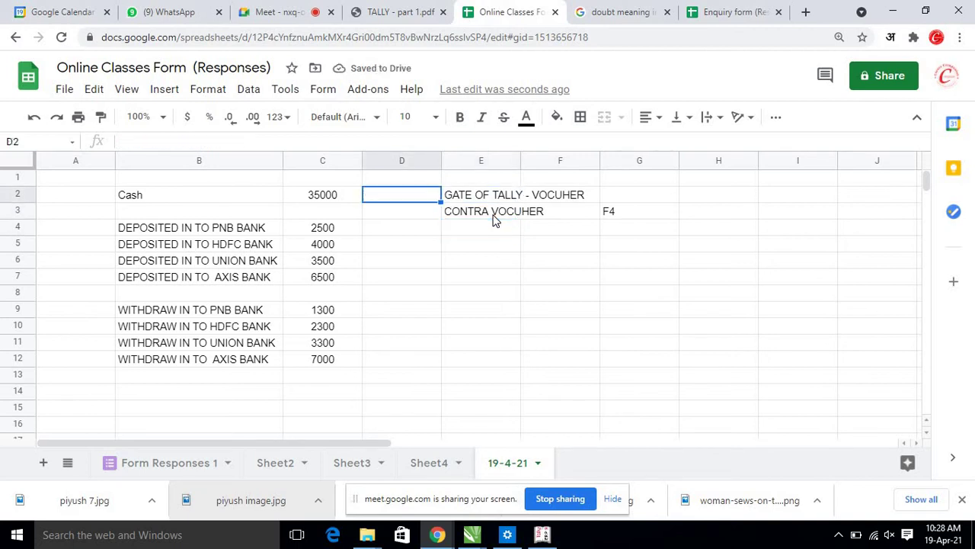
{"action": "key", "text": "Down"}
{"action": "key", "text": "Up"}
{"action": "key", "text": "Right"}
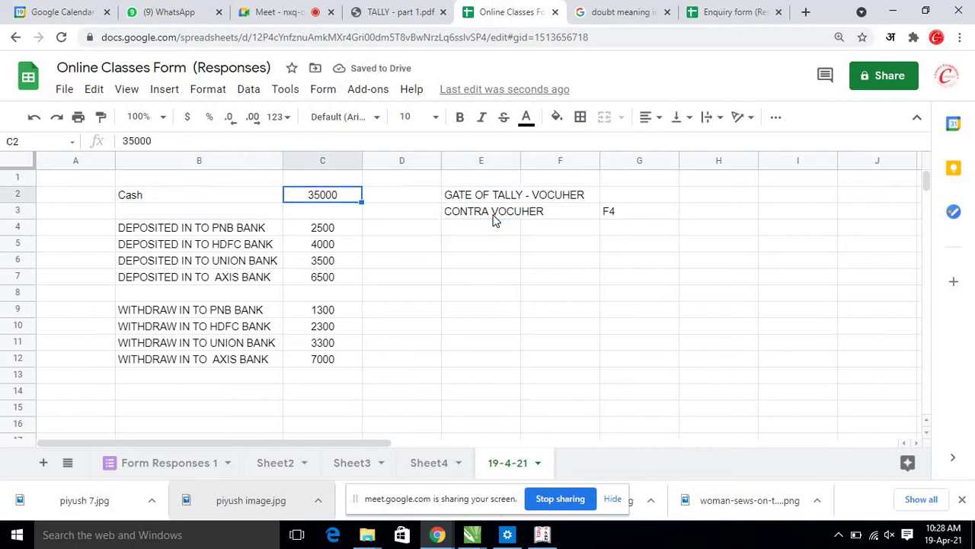
{"action": "key", "text": "Right"}
{"action": "key", "text": "Right"}
{"action": "key", "text": "Right"}
{"action": "key", "text": "Right"}
{"action": "key", "text": "Right"}
{"action": "type", "text": "STEP 1"}
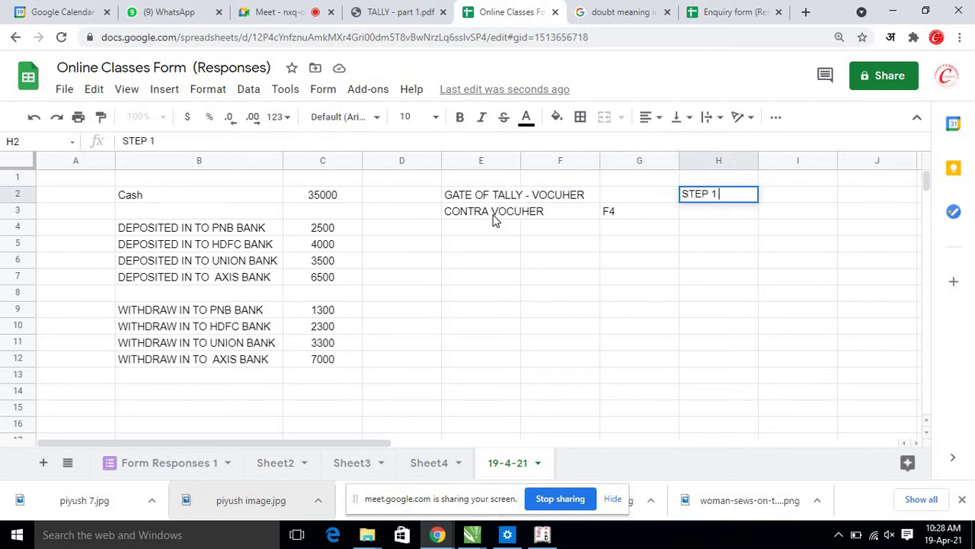
{"action": "key", "text": "Return"}
Step: Enter LEDGER in cell I2 beside the STEP 1 label
{"action": "key", "text": "Up"}
{"action": "key", "text": "Right"}
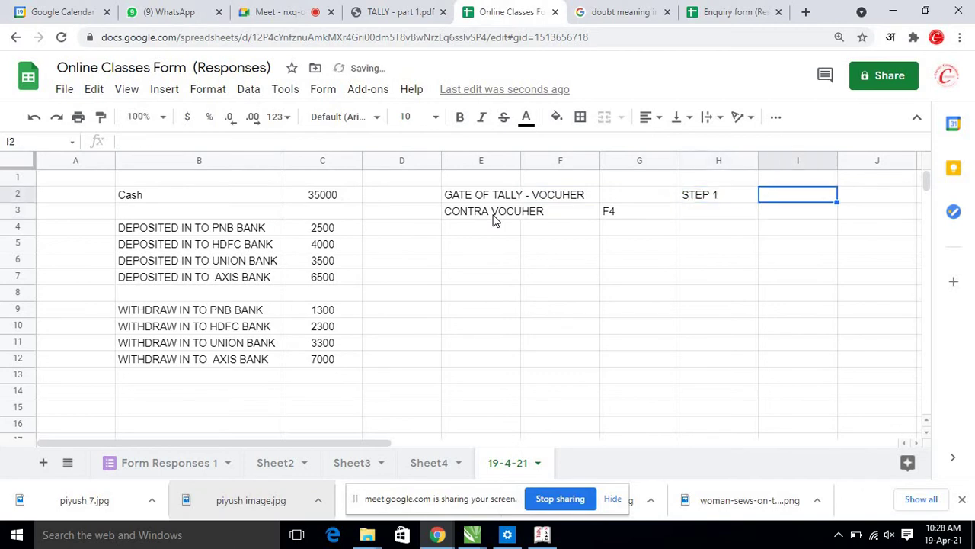
{"action": "type", "text": "LEDG"}
{"action": "key", "text": "BackSpace"}
{"action": "key", "text": "BackSpace"}
{"action": "key", "text": "BackSpace"}
{"action": "key", "text": "BackSpace"}
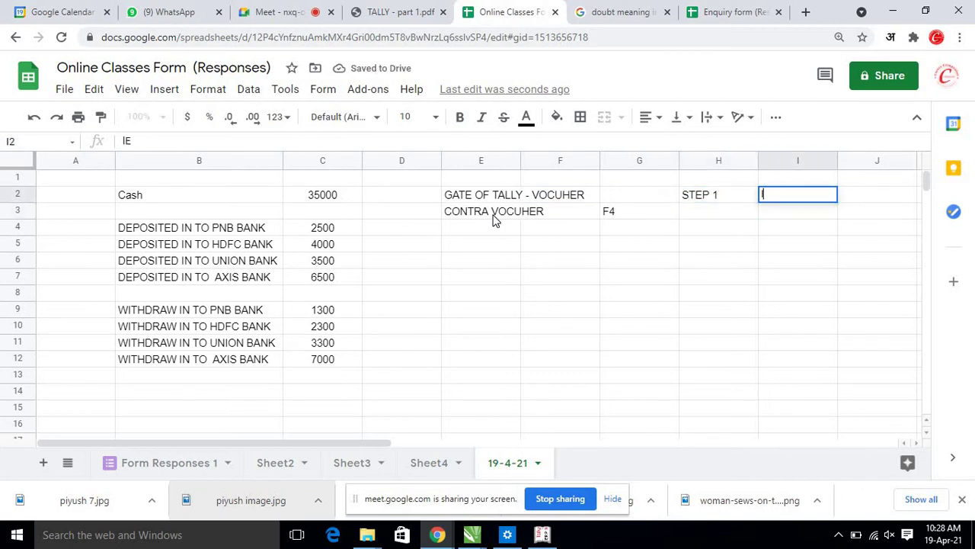
{"action": "type", "text": "LEDGER"}
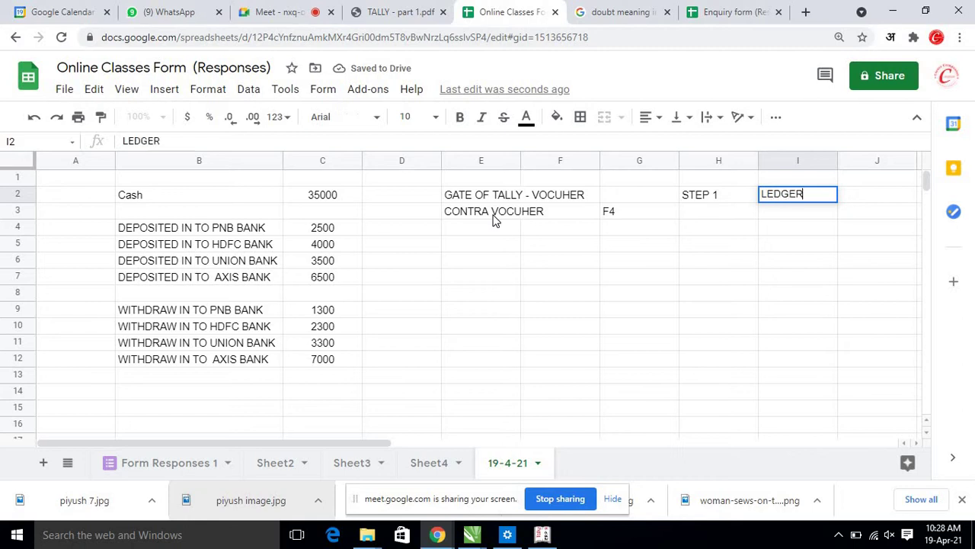
{"action": "key", "text": "Return"}
Step: Enter the label STEP 2 in cell H3, below the STEP 1 label
{"action": "key", "text": "Left"}
{"action": "type", "text": "S"}
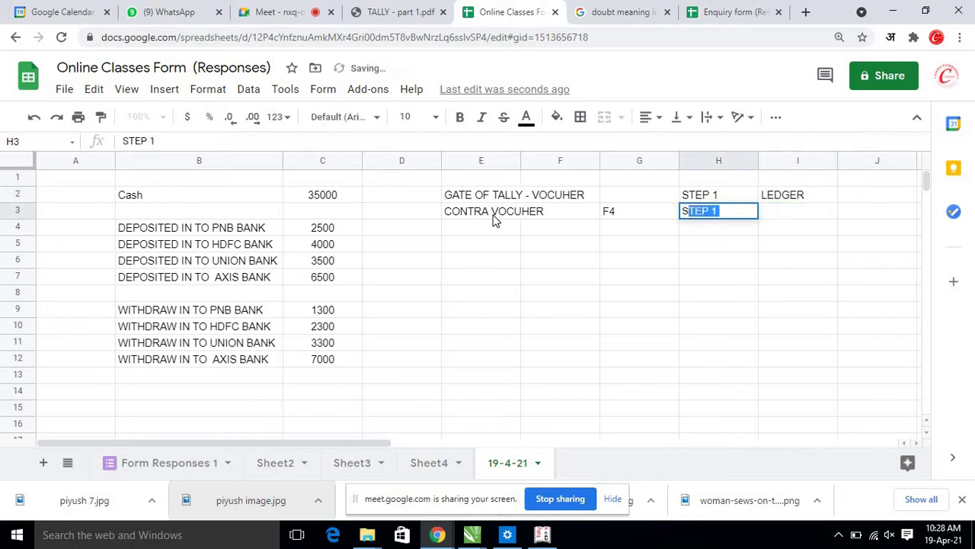
{"action": "key", "text": "Tab"}
{"action": "key", "text": "Left"}
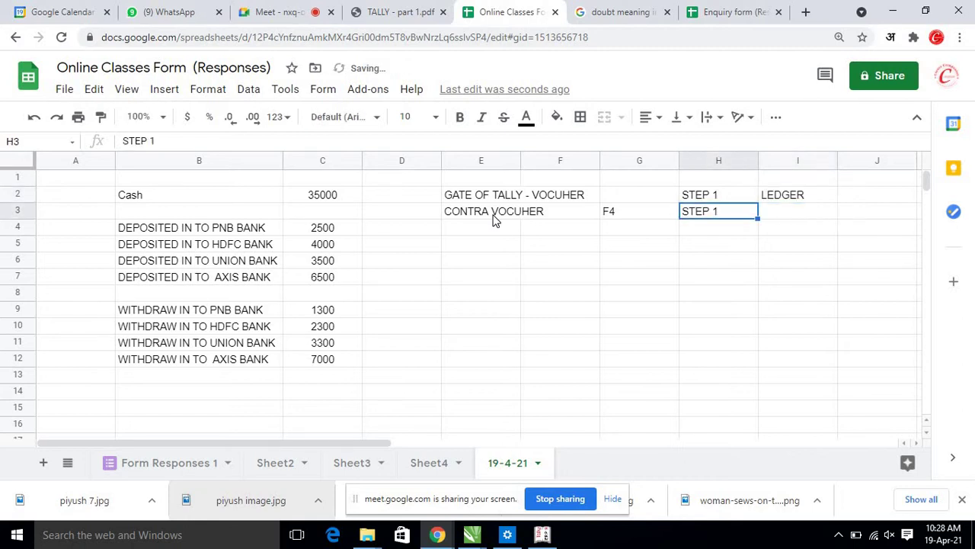
{"action": "key", "text": "Return"}
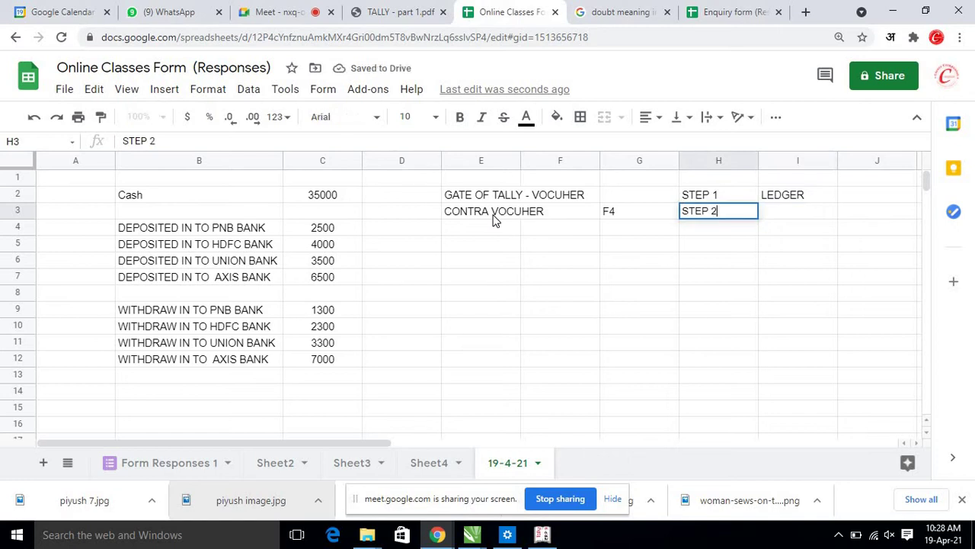
{"action": "key", "text": "Tab"}
{"action": "type", "text": "CO"}
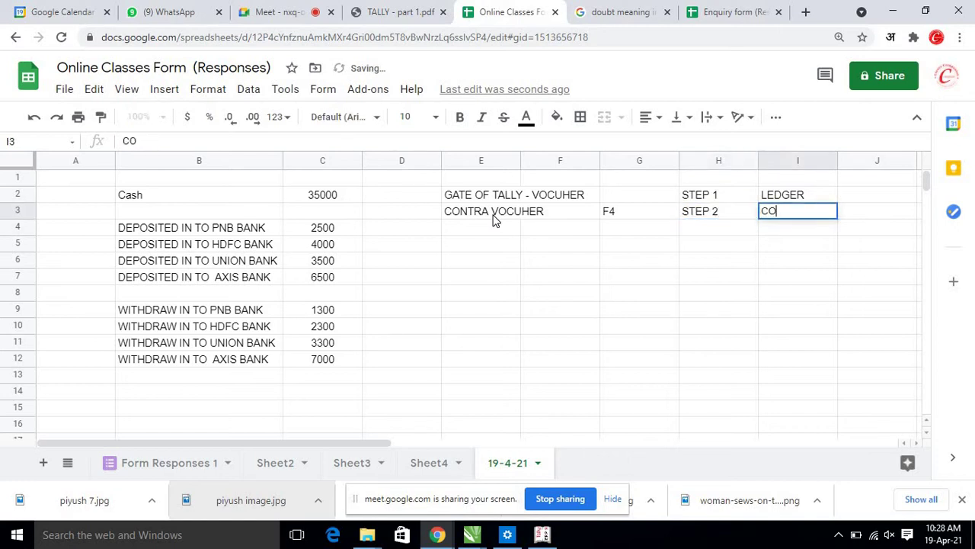
{"action": "type", "text": "NTRA"}
{"action": "key", "text": "BackSpace"}
{"action": "key", "text": "BackSpace"}
{"action": "key", "text": "BackSpace"}
{"action": "key", "text": "BackSpace"}
{"action": "key", "text": "BackSpace"}
{"action": "key", "text": "BackSpace"}
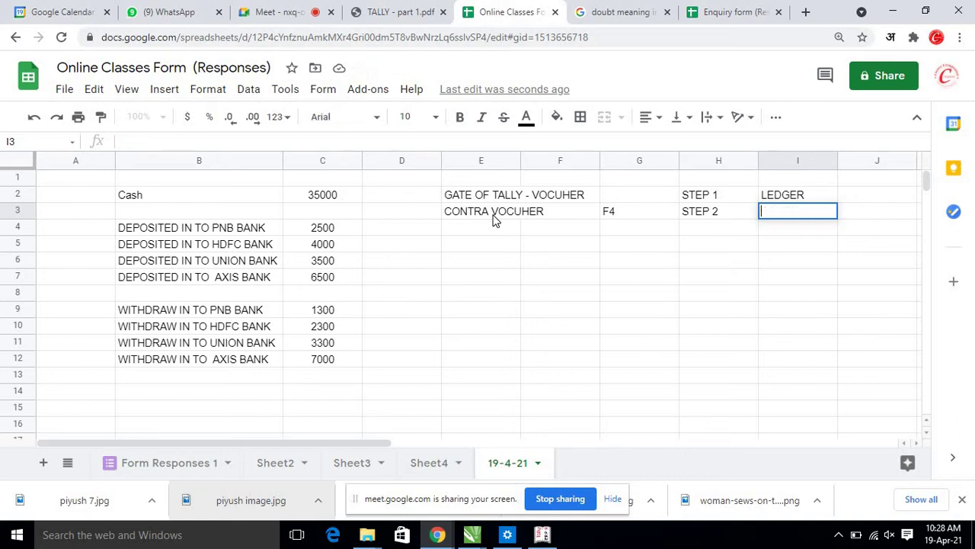
Step: Enter VOCUHER ENTRY in cell I3 beside the STEP 2 label
{"action": "type", "text": "VOCUHER ENTRY"}
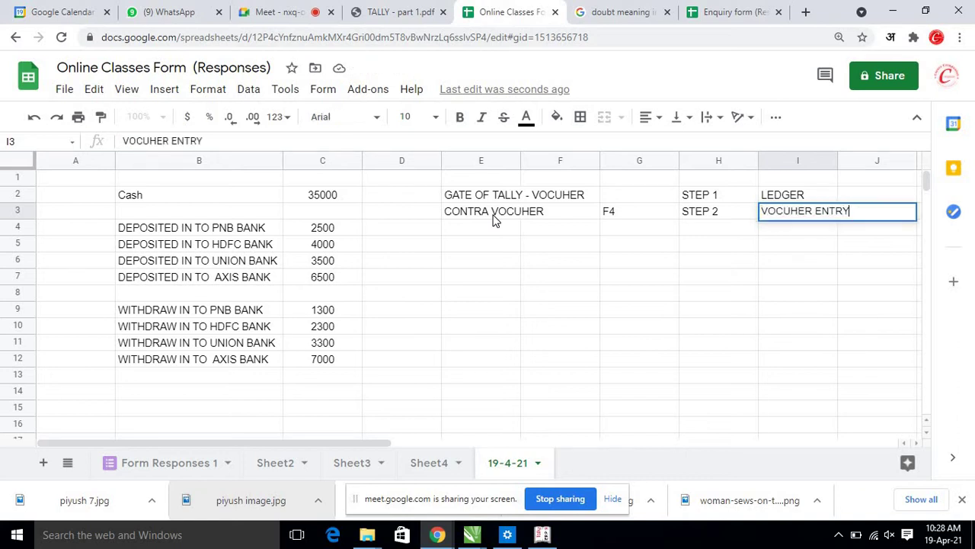
{"action": "key", "text": "Return"}
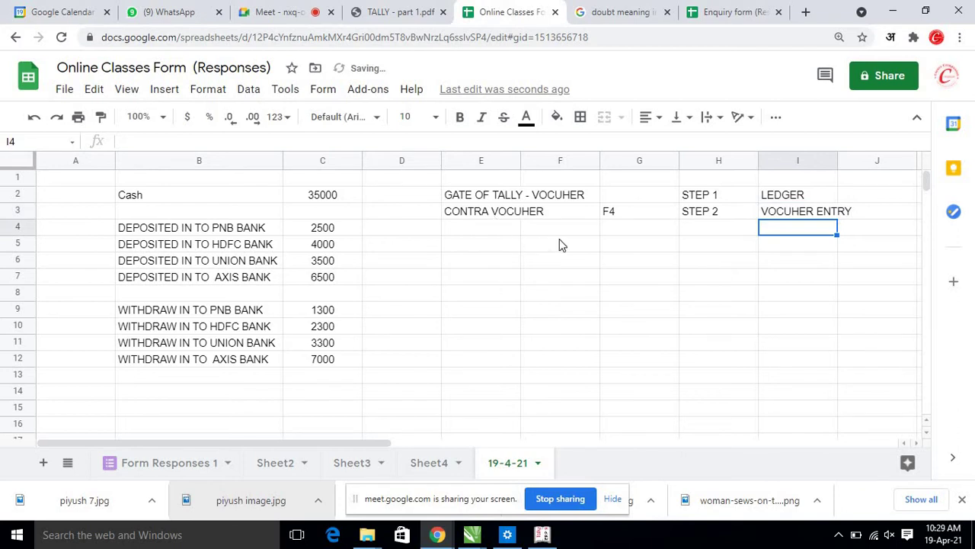
Step: Enter the label STEP 3 in cell H4, below the STEP 2 label
{"action": "left_click", "coordinate": [725, 227]}
{"action": "type", "text": "S"}
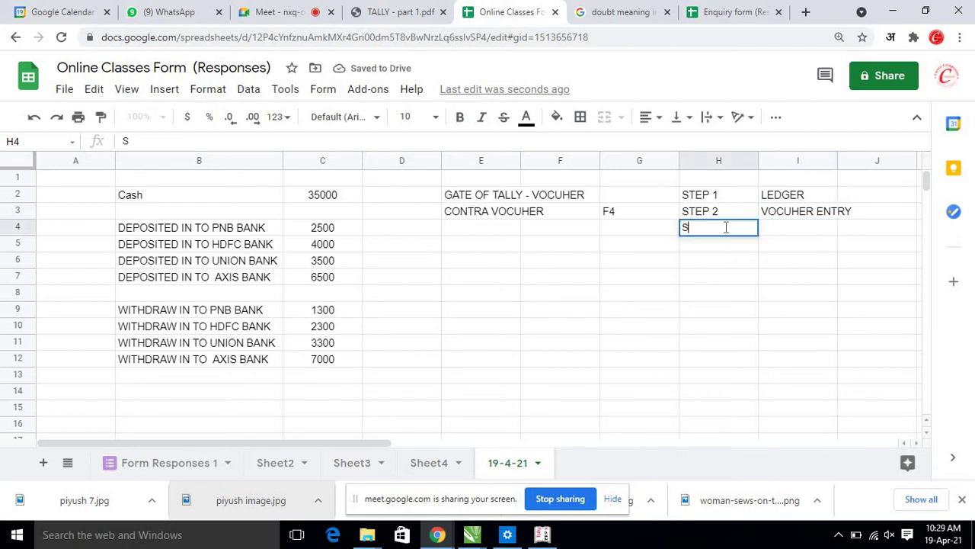
{"action": "type", "text": "TEP 2"}
{"action": "key", "text": "Return"}
{"action": "left_click", "coordinate": [724, 226]}
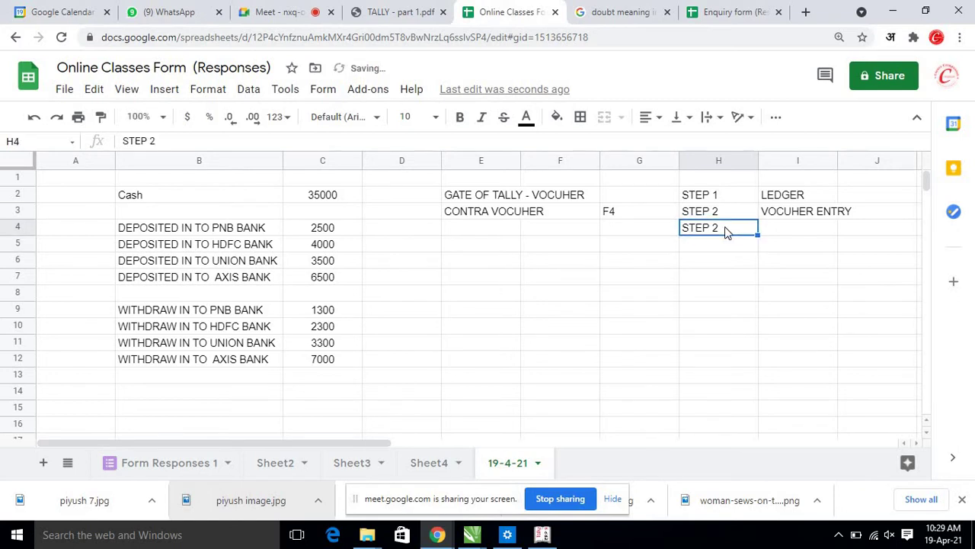
{"action": "key", "text": "Return"}
{"action": "key", "text": "BackSpace"}
{"action": "type", "text": "3"}
{"action": "key", "text": "Return"}
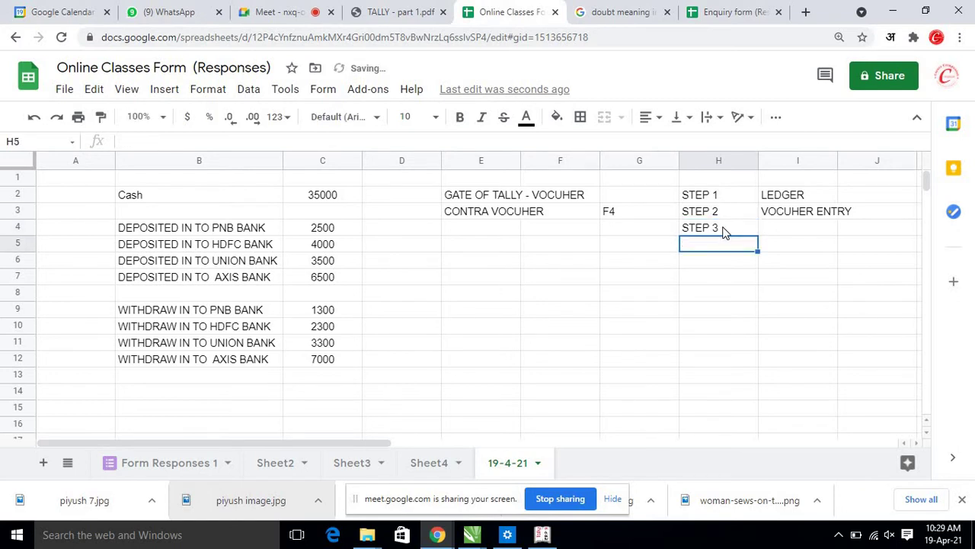
Step: Switch to Tally.ERP 9 and change the voucher being created to a Contra voucher
{"action": "left_click", "coordinate": [542, 535]}
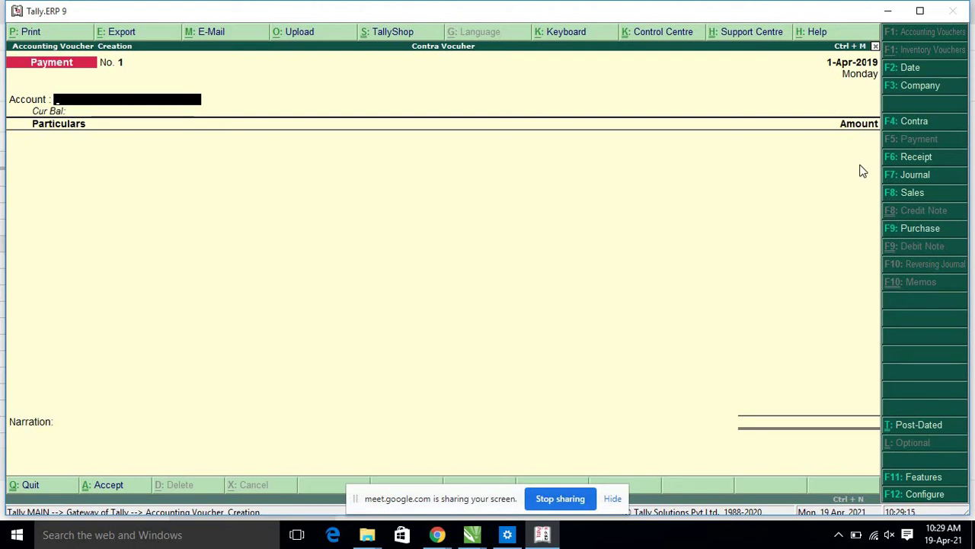
{"action": "left_click", "coordinate": [899, 120]}
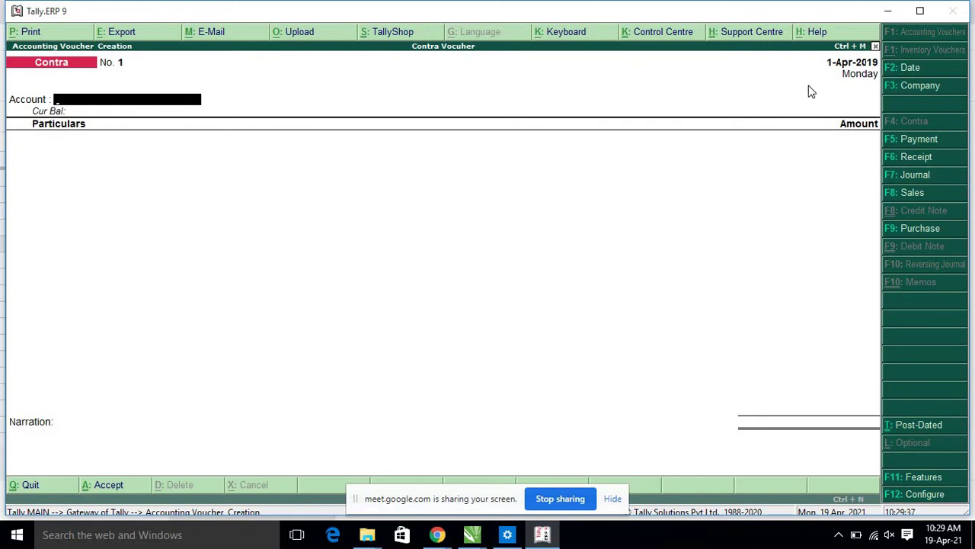
Step: Return to the Google Sheets transaction list and examine the PNB Bank deposit entry
{"action": "left_click", "coordinate": [888, 11]}
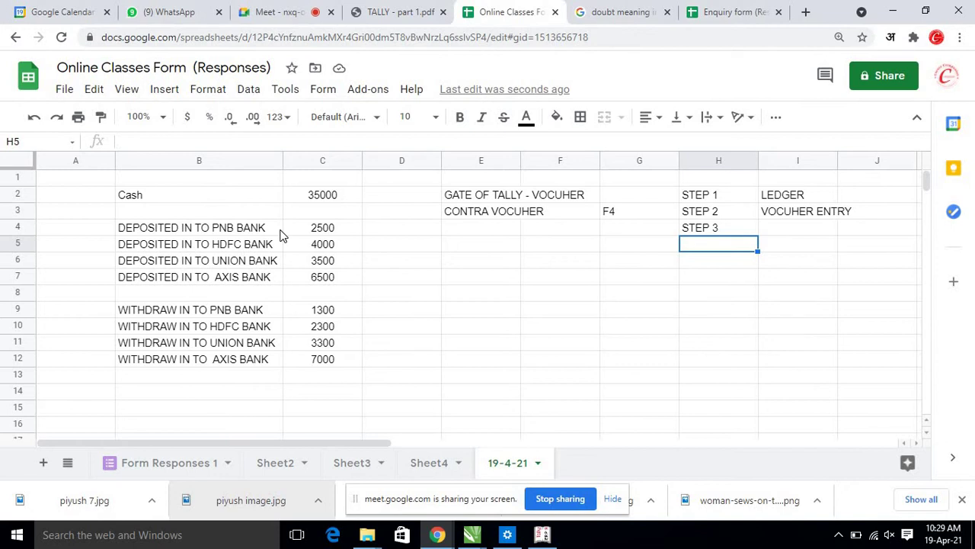
{"action": "left_click", "coordinate": [256, 230]}
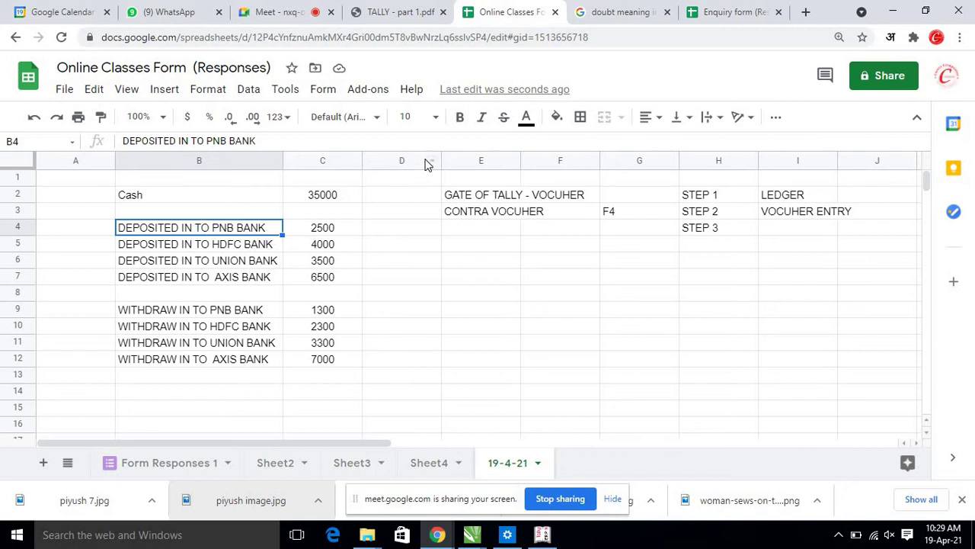
Step: Switch to Tally.ERP 9 and set single entry mode for payment/receipt/contra vouchers to No in the contra configuration
{"action": "left_click", "coordinate": [554, 534]}
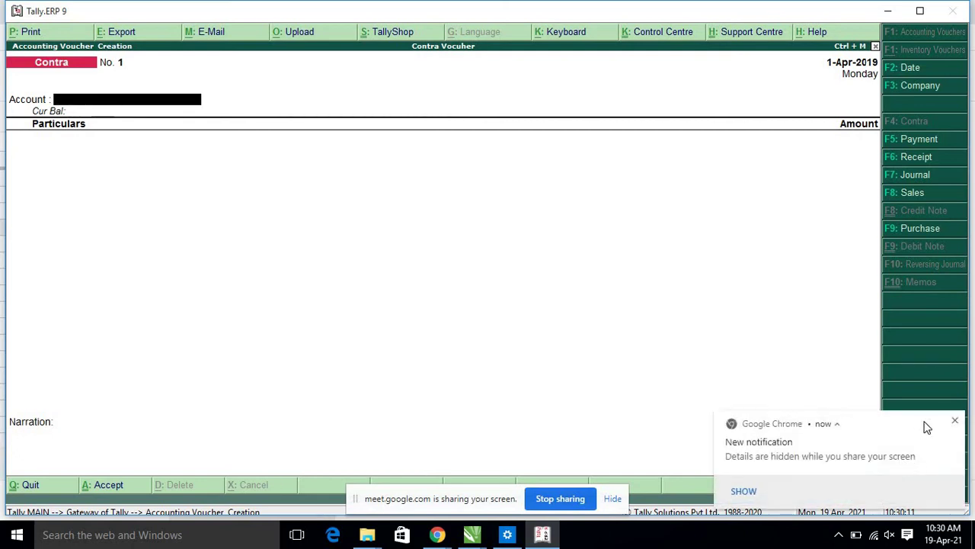
{"action": "left_click", "coordinate": [954, 421]}
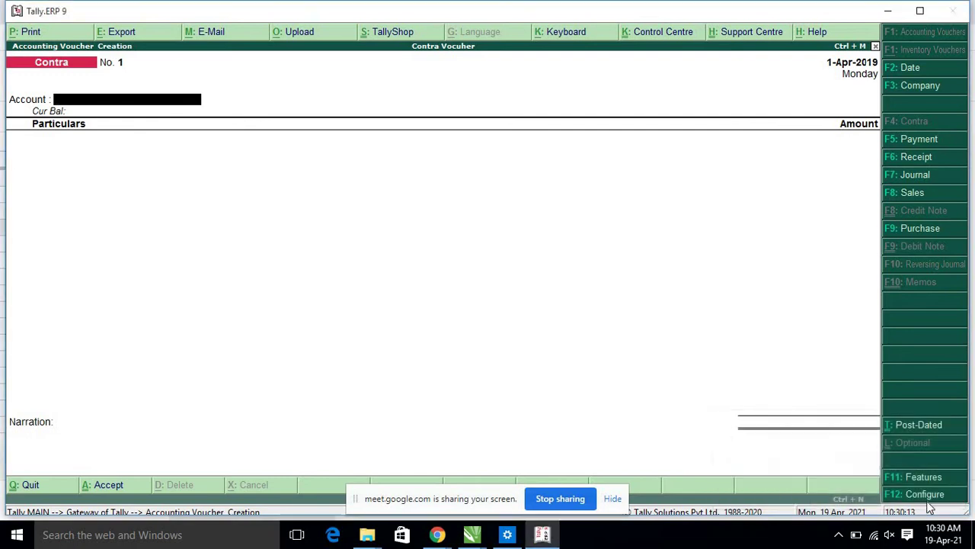
{"action": "left_click", "coordinate": [927, 495]}
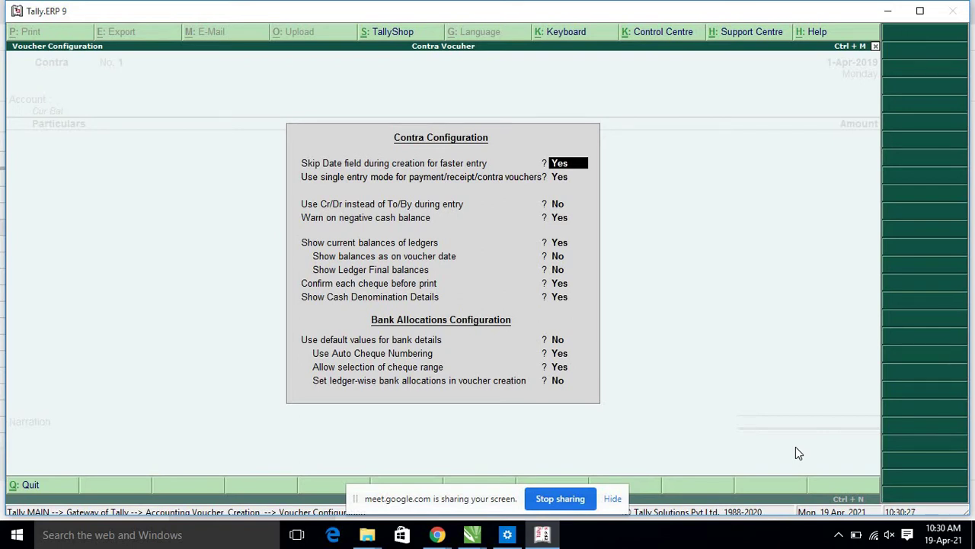
{"action": "key", "text": "Return"}
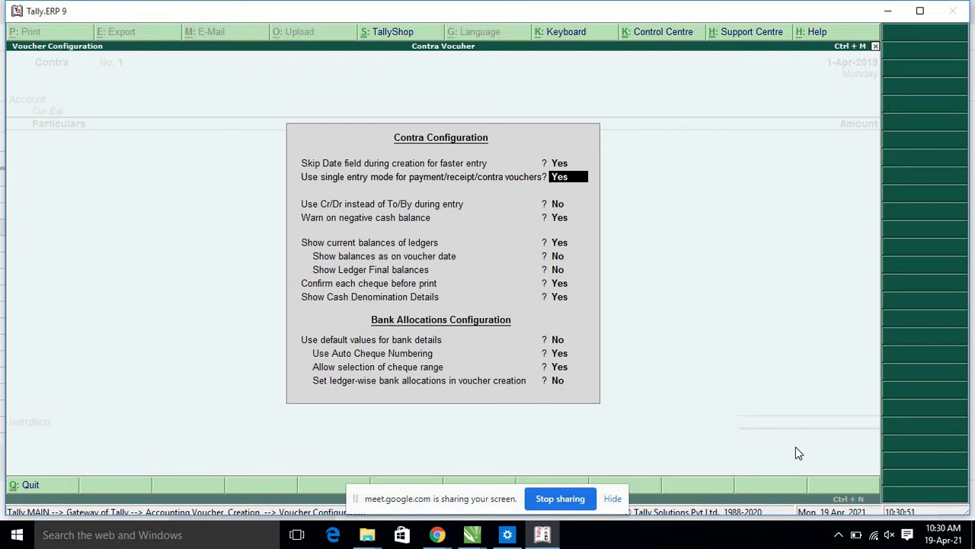
{"action": "type", "text": "n"}
{"action": "key", "text": "Return"}
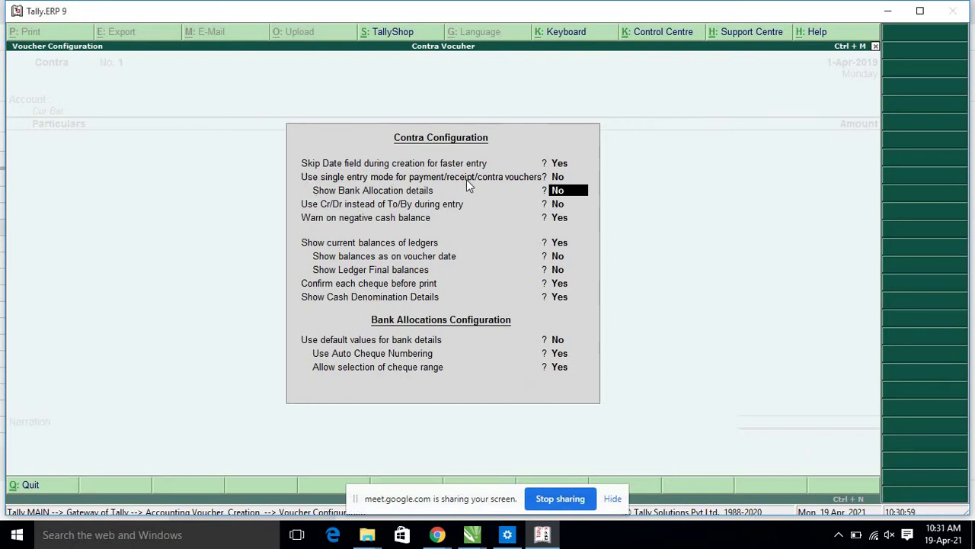
{"action": "left_click", "coordinate": [375, 178]}
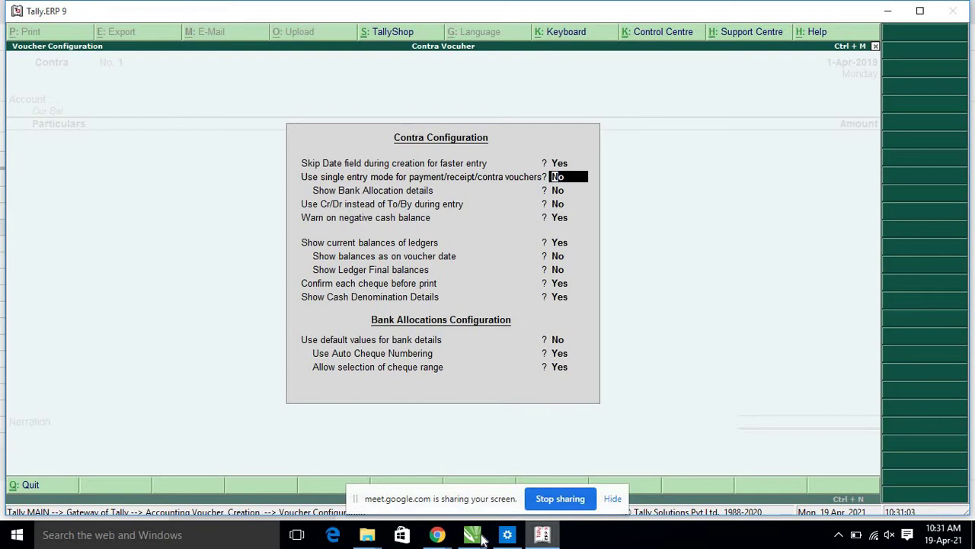
Step: Switch to Google Sheets and replace the label in cell H4 with the number 1
{"action": "left_click", "coordinate": [437, 534]}
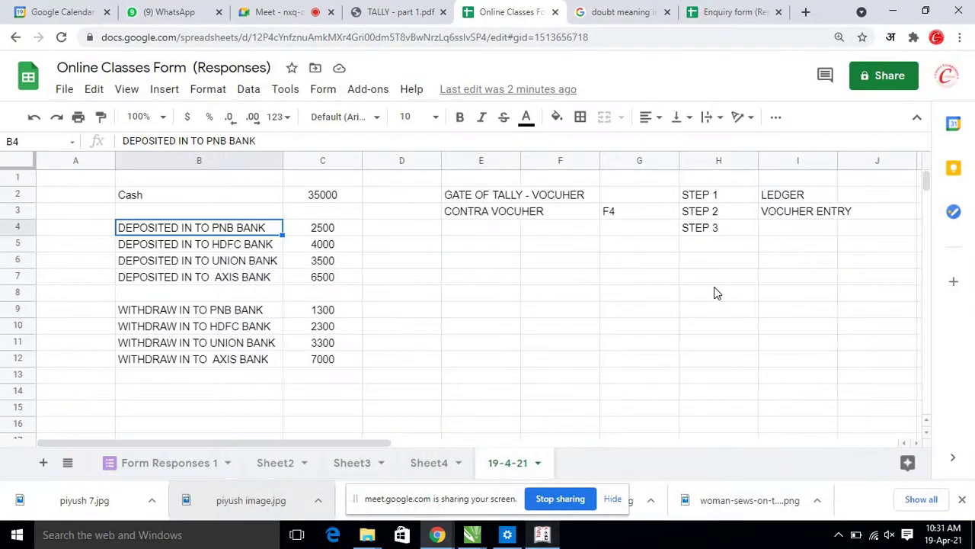
{"action": "left_click", "coordinate": [761, 230]}
{"action": "left_click", "coordinate": [694, 229]}
{"action": "key", "text": "Delete"}
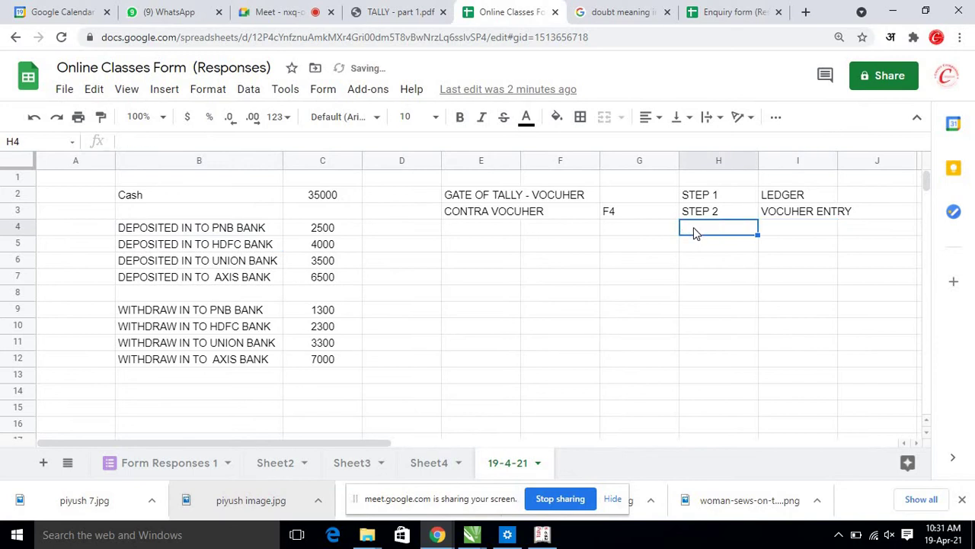
{"action": "type", "text": "A"}
{"action": "key", "text": "BackSpace"}
{"action": "type", "text": "1"}
{"action": "key", "text": "Return"}
{"action": "key", "text": "Up"}
{"action": "key", "text": "Right"}
{"action": "type", "text": "Sl"}
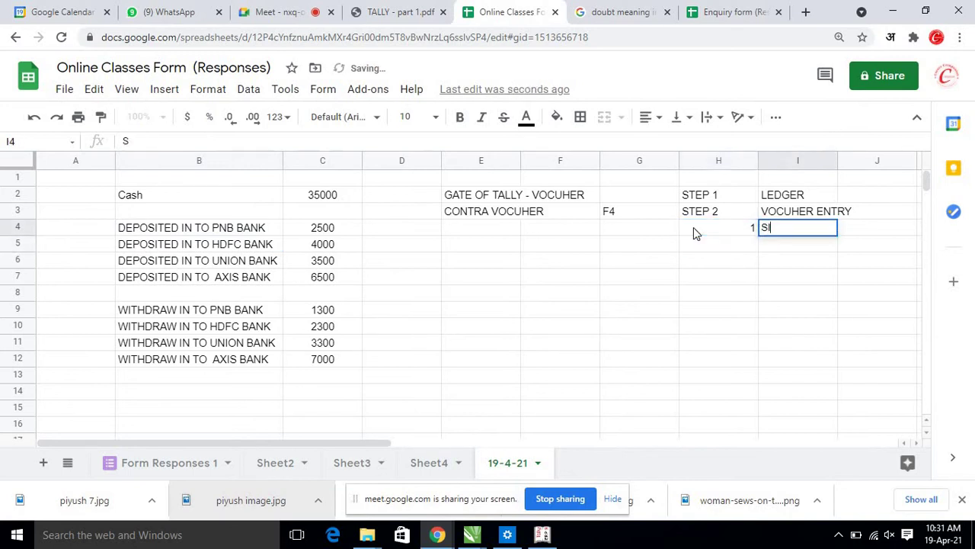
{"action": "type", "text": "NGLE ENTR"}
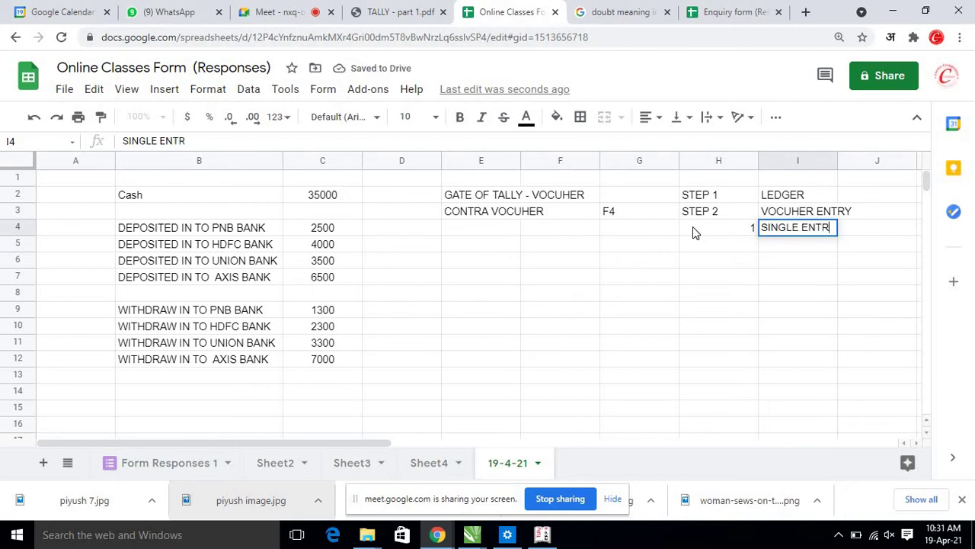
{"action": "type", "text": "Y"}
{"action": "key", "text": "BackSpace"}
{"action": "key", "text": "BackSpace"}
{"action": "key", "text": "BackSpace"}
{"action": "key", "text": "BackSpace"}
{"action": "key", "text": "BackSpace"}
{"action": "key", "text": "BackSpace"}
{"action": "key", "text": "BackSpace"}
{"action": "key", "text": "BackSpace"}
{"action": "key", "text": "BackSpace"}
{"action": "key", "text": "BackSpace"}
{"action": "key", "text": "BackSpace"}
{"action": "key", "text": "BackSpace"}
Step: Enter F12 in cell I4 as the first voucher entry sub-step
{"action": "type", "text": "F"}
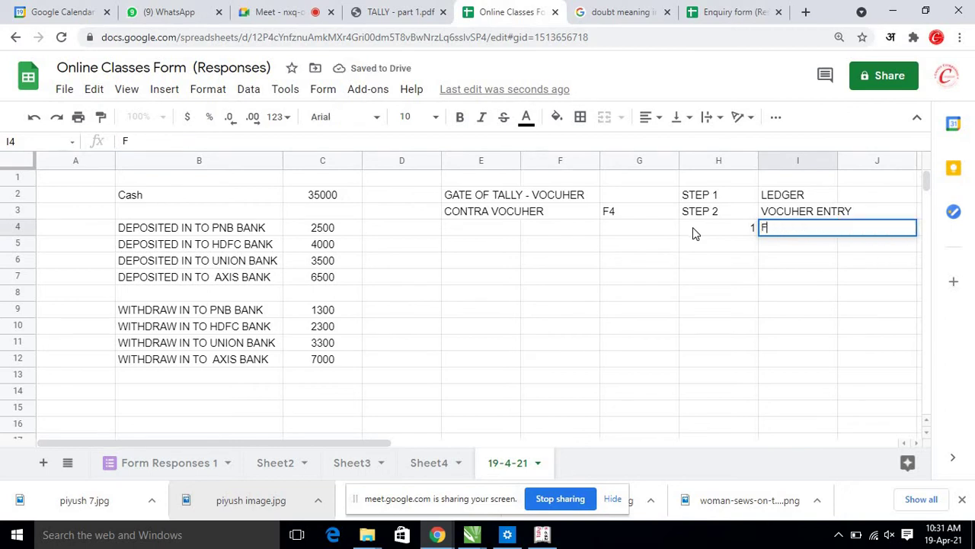
{"action": "type", "text": "12"}
{"action": "key", "text": "Return"}
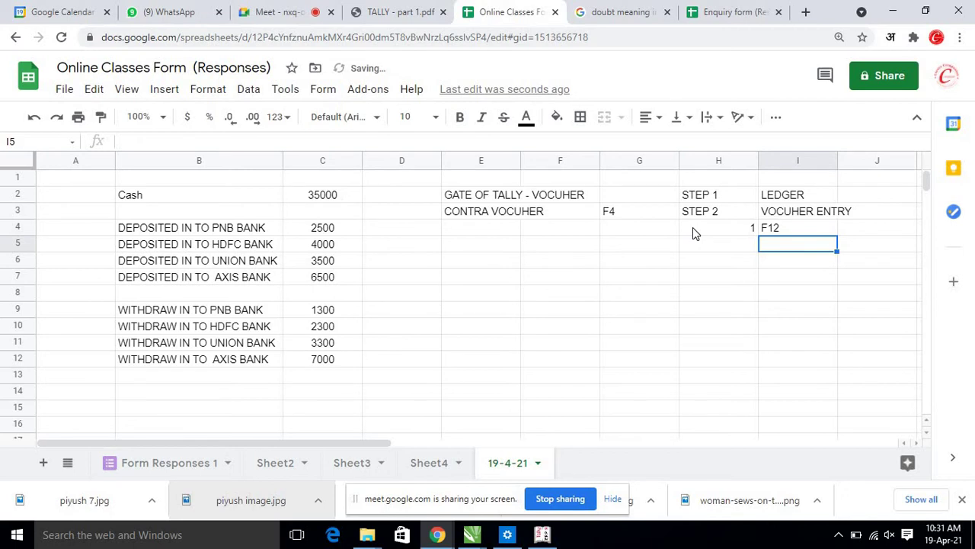
Step: Add sub-step 2 in cell H5 with the note SINGLE ENTRY MODE - NO in cell I5
{"action": "key", "text": "Left"}
{"action": "type", "text": "2"}
{"action": "key", "text": "Tab"}
{"action": "type", "text": "SING"}
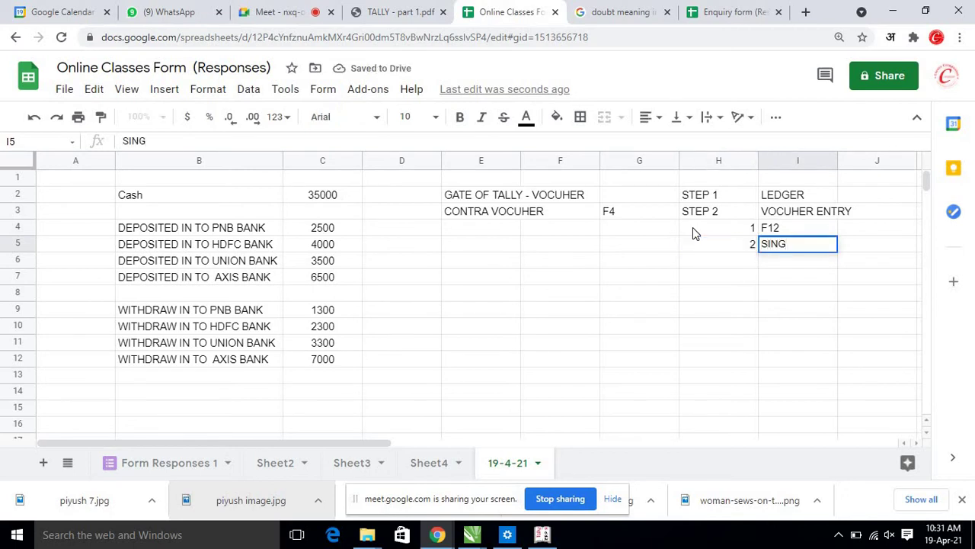
{"action": "type", "text": "LE ENTRY  MODE -"}
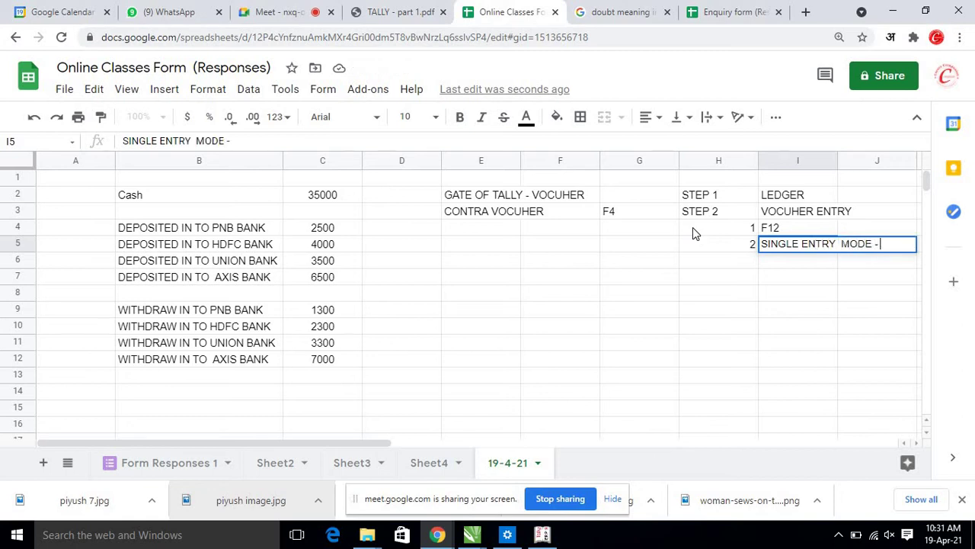
{"action": "type", "text": " NO"}
{"action": "key", "text": "Return"}
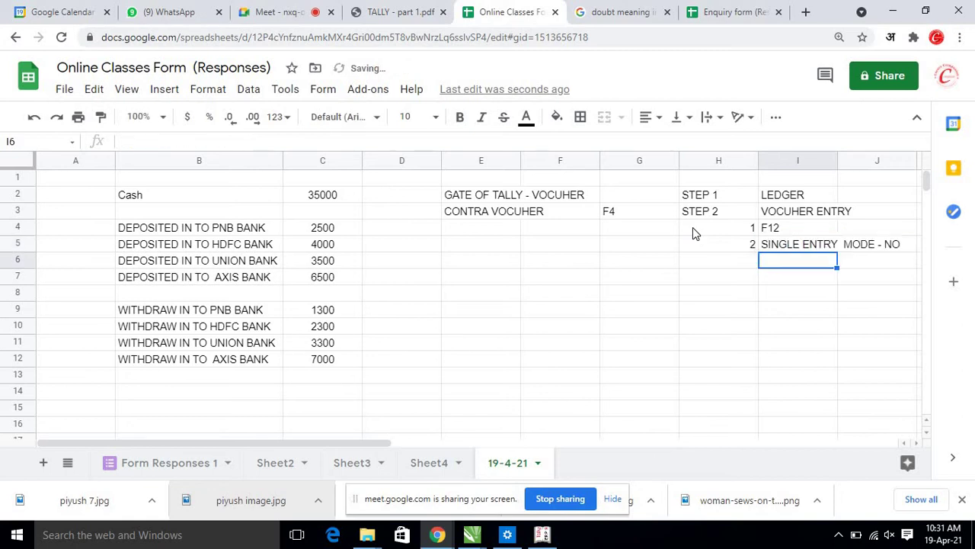
Step: Review the noted voucher steps in cells I2 to I5, from the ledger step to the single entry mode setting
{"action": "key", "text": "Up"}
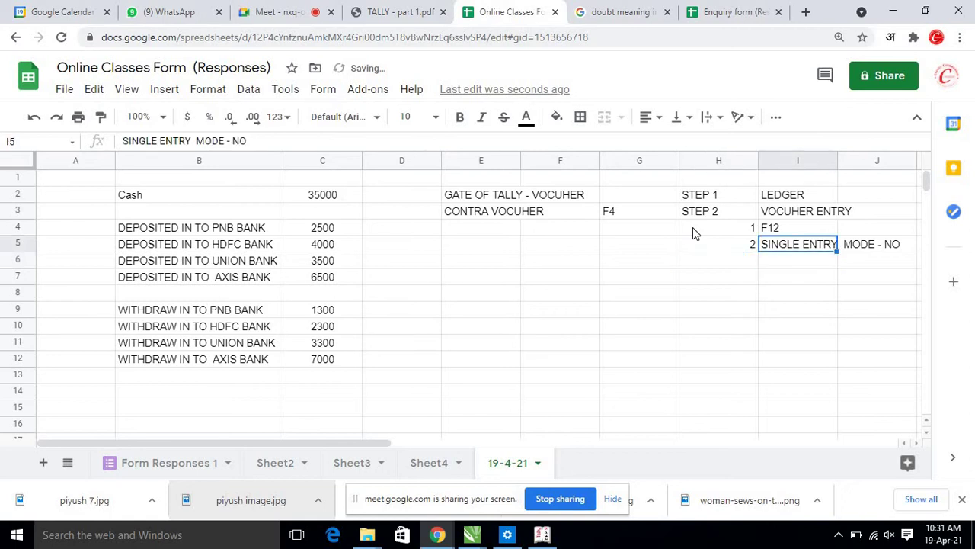
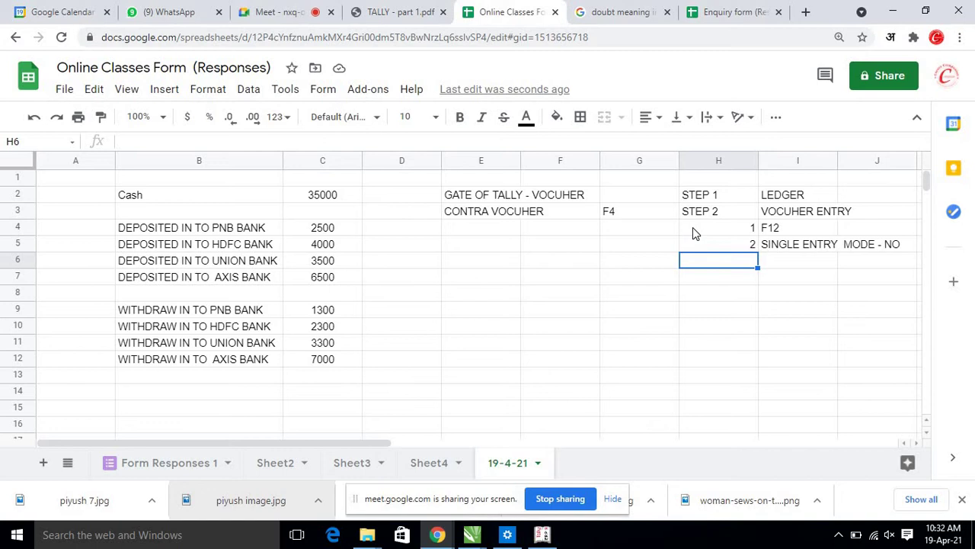
{"action": "left_click", "coordinate": [693, 227]}
{"action": "key", "text": "Right"}
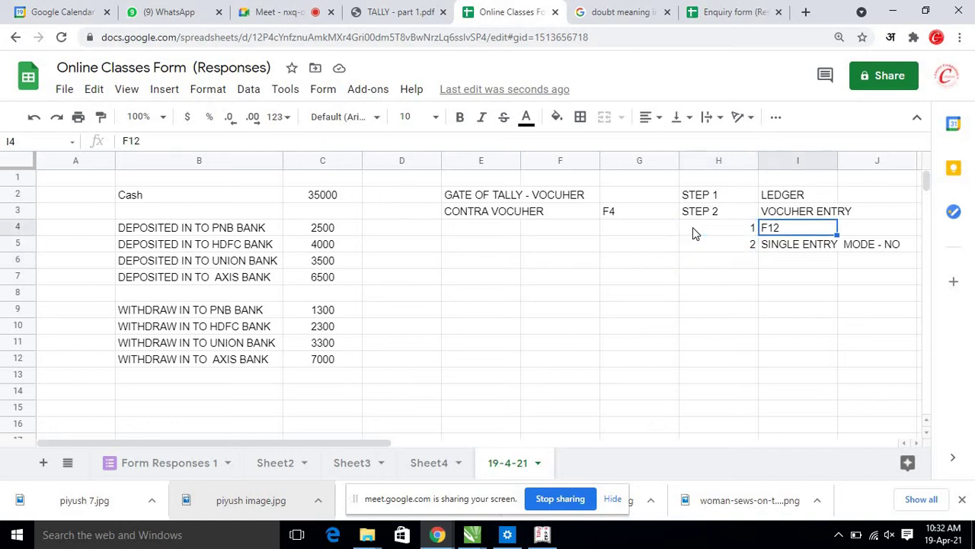
{"action": "key", "text": "Up"}
{"action": "key", "text": "Up"}
{"action": "key", "text": "Down"}
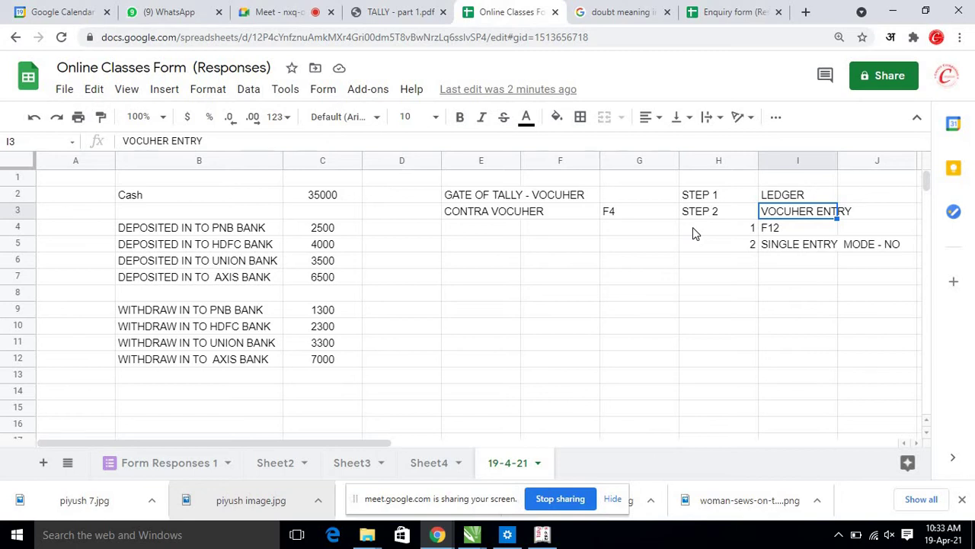
{"action": "key", "text": "Down"}
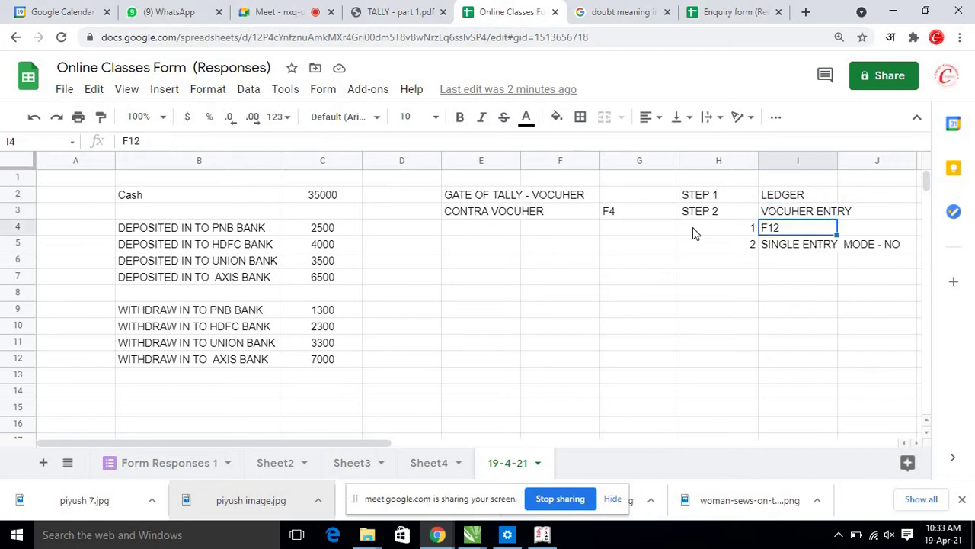
{"action": "key", "text": "Down"}
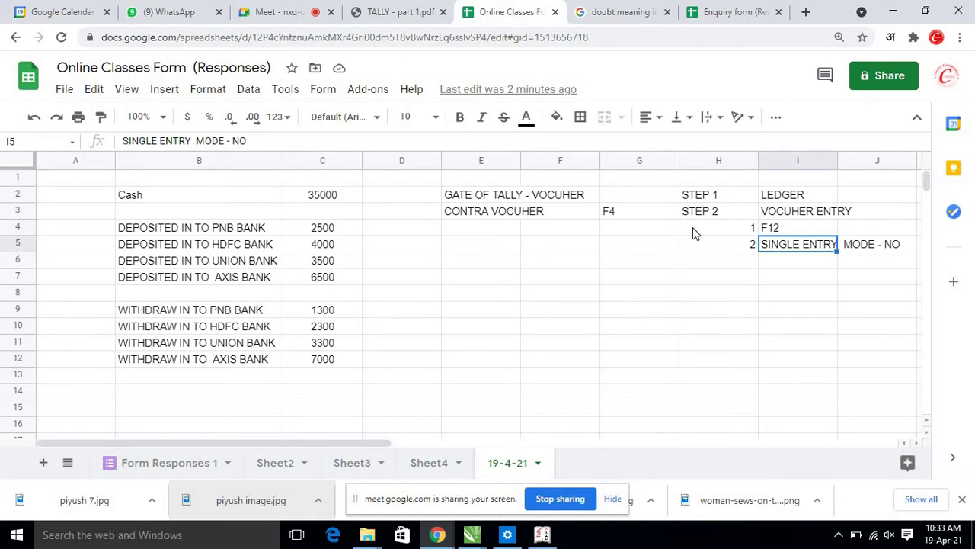
Step: Switch to Tally.ERP 9 and set the contra configuration to use Cr/Dr instead of To/By during entry
{"action": "left_click", "coordinate": [541, 534]}
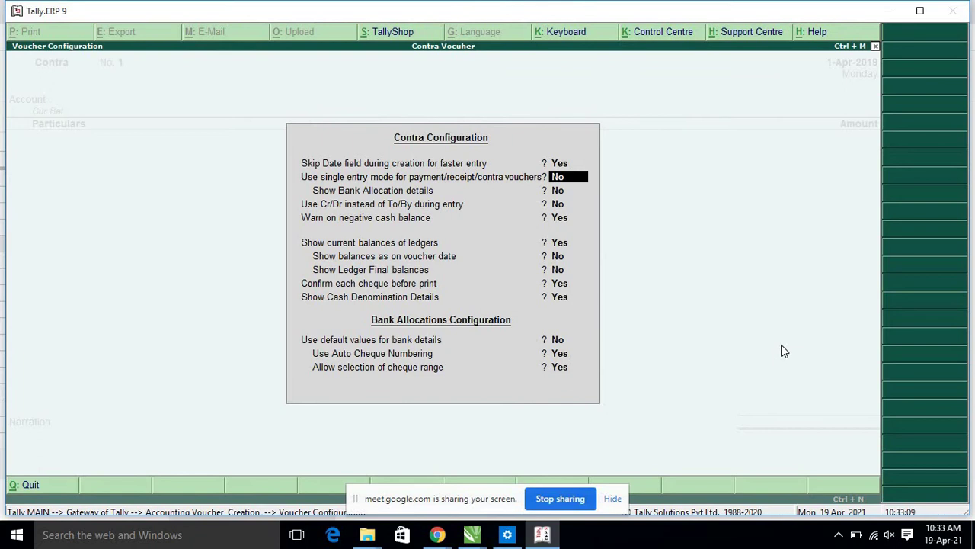
{"action": "key", "text": "Return"}
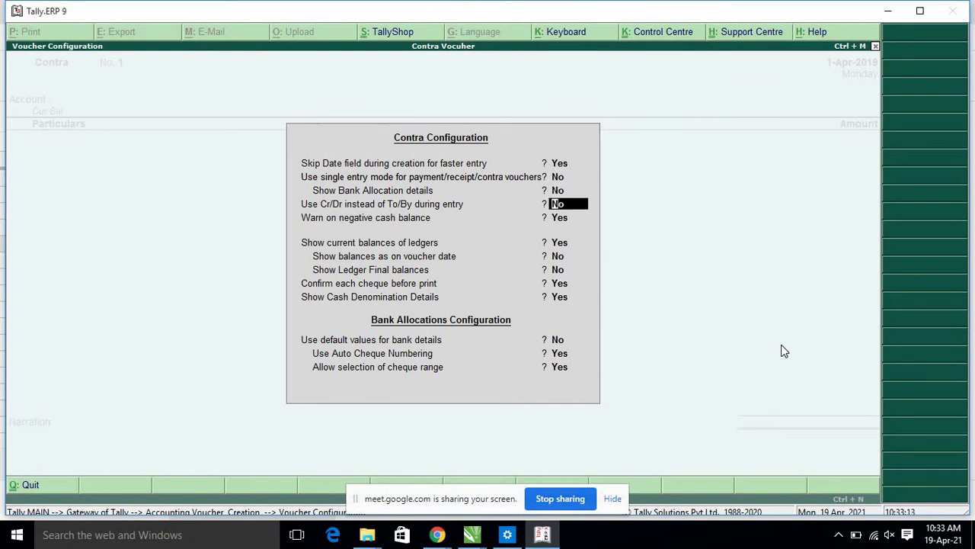
{"action": "type", "text": "y"}
{"action": "key", "text": "Return"}
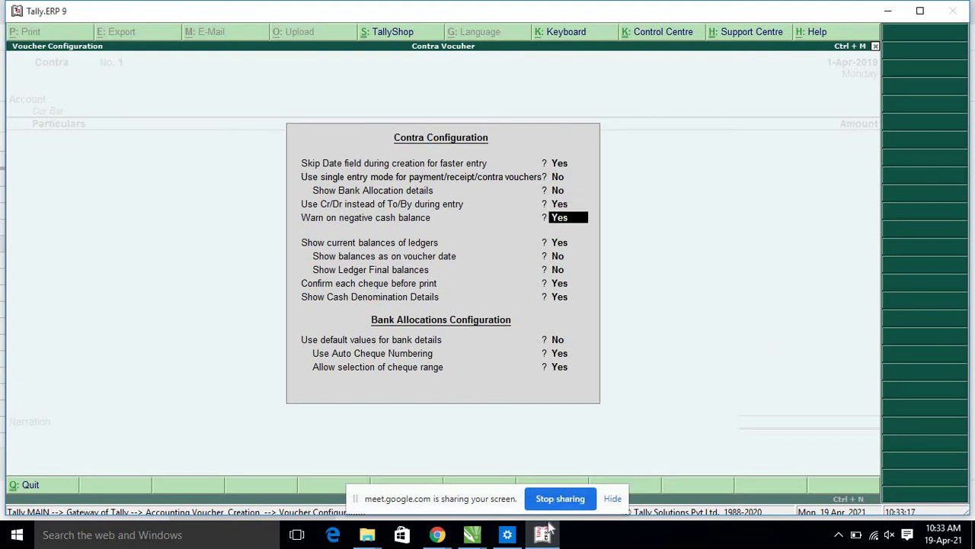
Step: Switch to Google Sheets and add sub-step 3 in cell H6 with the note USE CR /DR - YES in cell I6
{"action": "key", "text": "alt+Tab"}
{"action": "key", "text": "Down"}
{"action": "key", "text": "Left"}
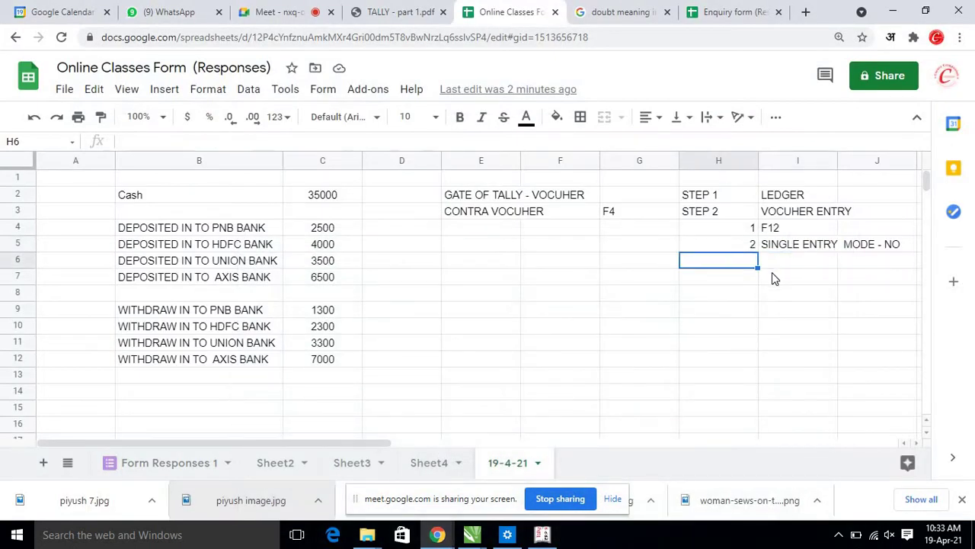
{"action": "type", "text": "3"}
{"action": "key", "text": "Tab"}
{"action": "type", "text": "USE "}
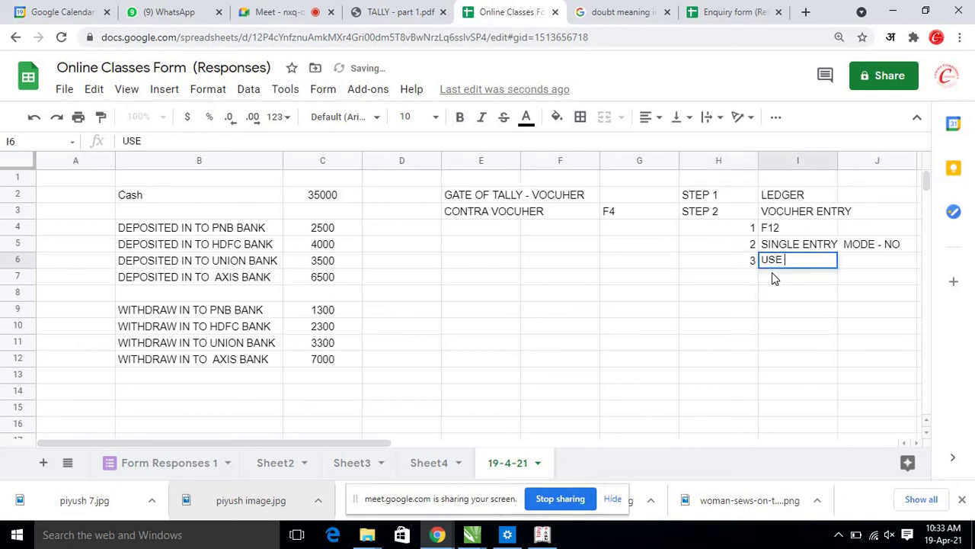
{"action": "type", "text": "CR /C"}
{"action": "type", "text": "R"}
{"action": "key", "text": "BackSpace"}
{"action": "key", "text": "BackSpace"}
{"action": "type", "text": "D"}
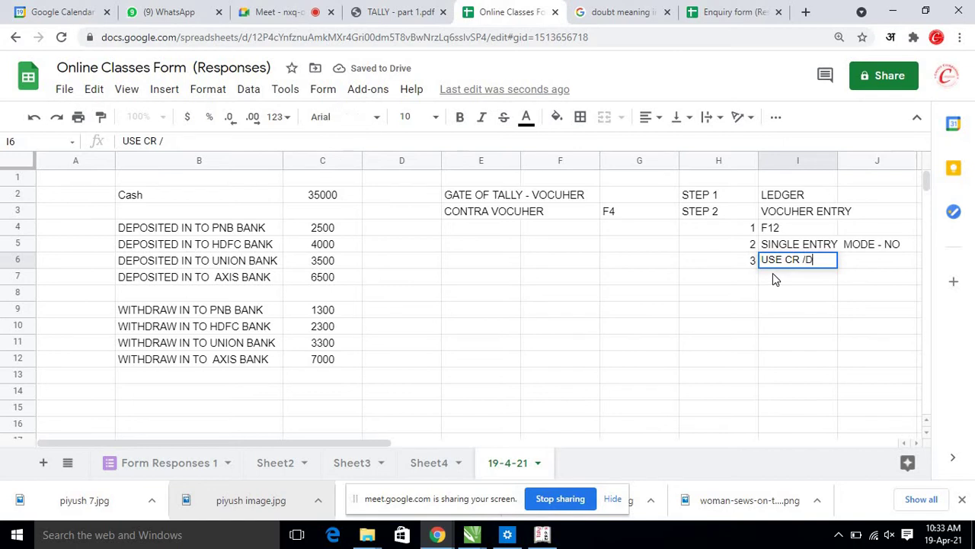
{"action": "type", "text": "R  - YES"}
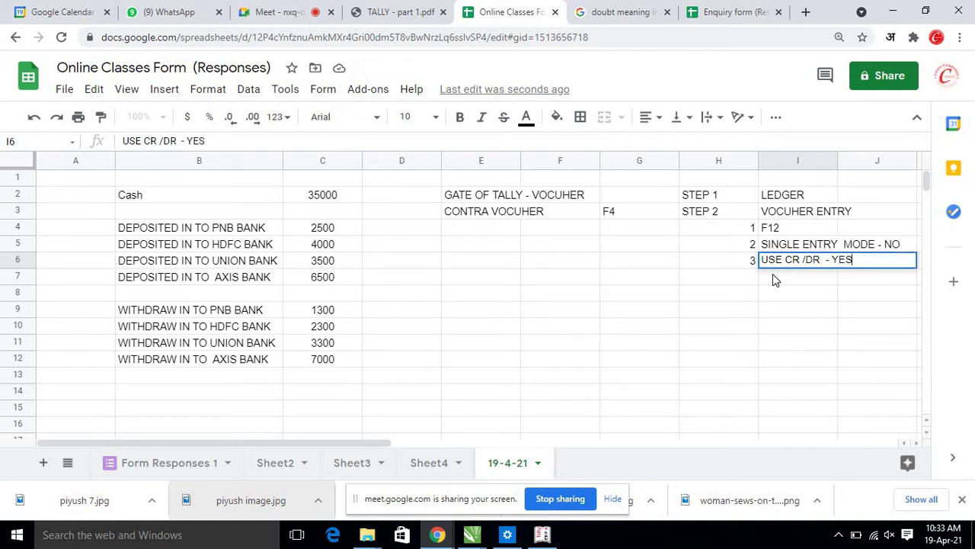
{"action": "key", "text": "Return"}
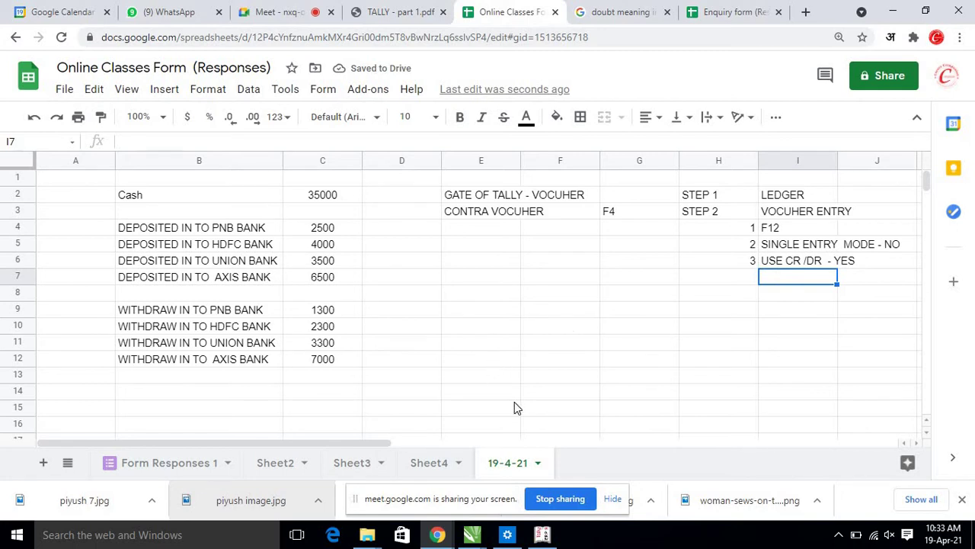
Step: Switch to Tally.ERP 9 and accept the contra configuration, leaving its remaining options as they are
{"action": "left_click", "coordinate": [542, 534]}
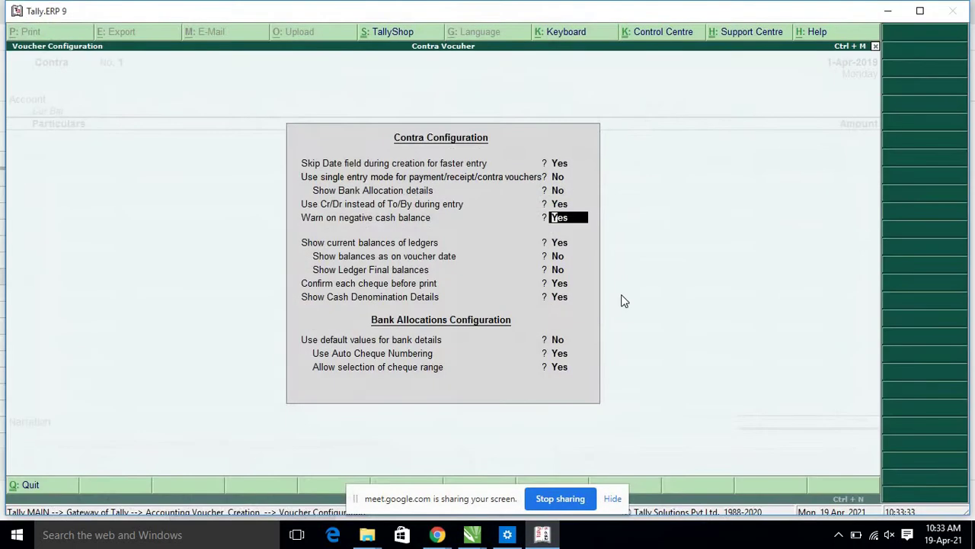
{"action": "key", "text": "Return"}
{"action": "key", "text": "Return"}
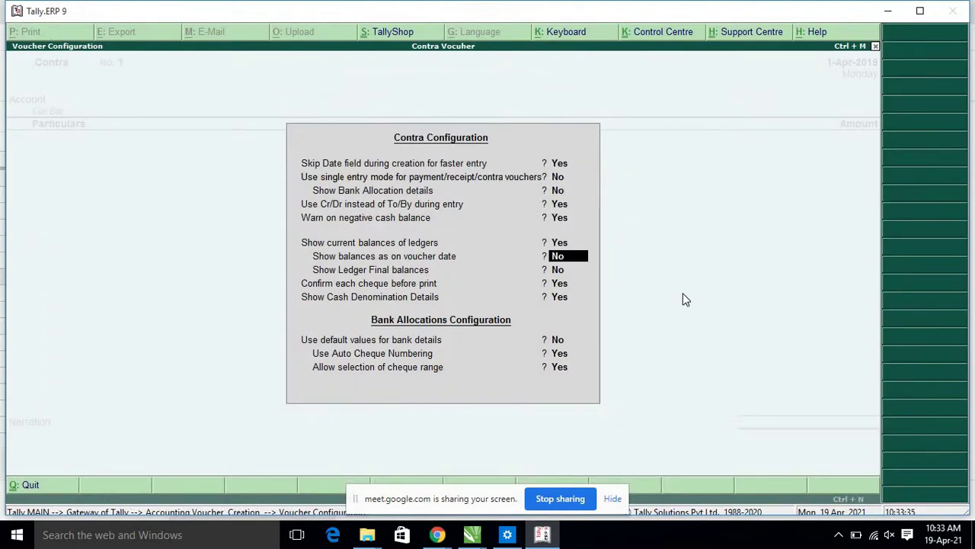
{"action": "key", "text": "ctrl+a"}
Step: Switch to Google Sheets and add sub-step 4 in cell H7 with the note CTRL + A in cell I7
{"action": "left_click", "coordinate": [554, 537]}
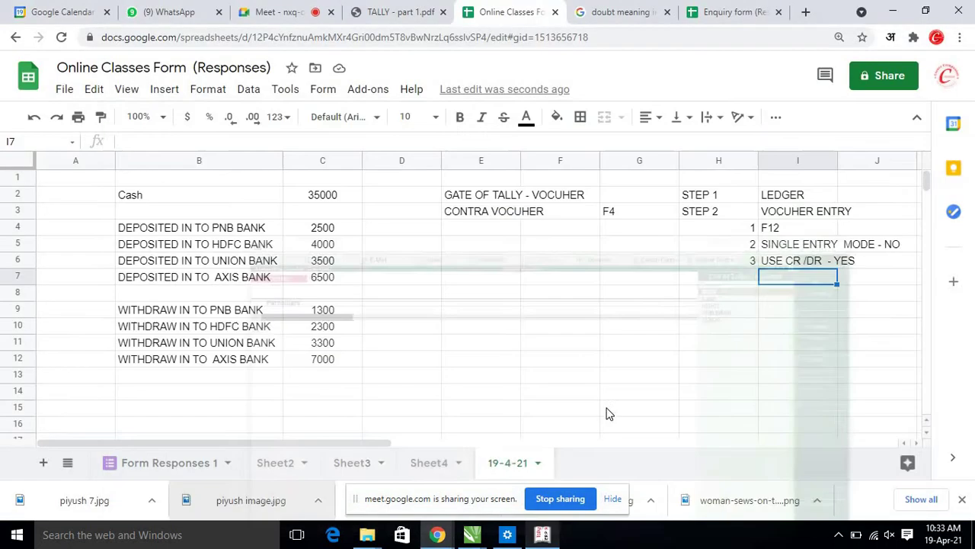
{"action": "key", "text": "Left"}
{"action": "type", "text": "4"}
{"action": "key", "text": "Tab"}
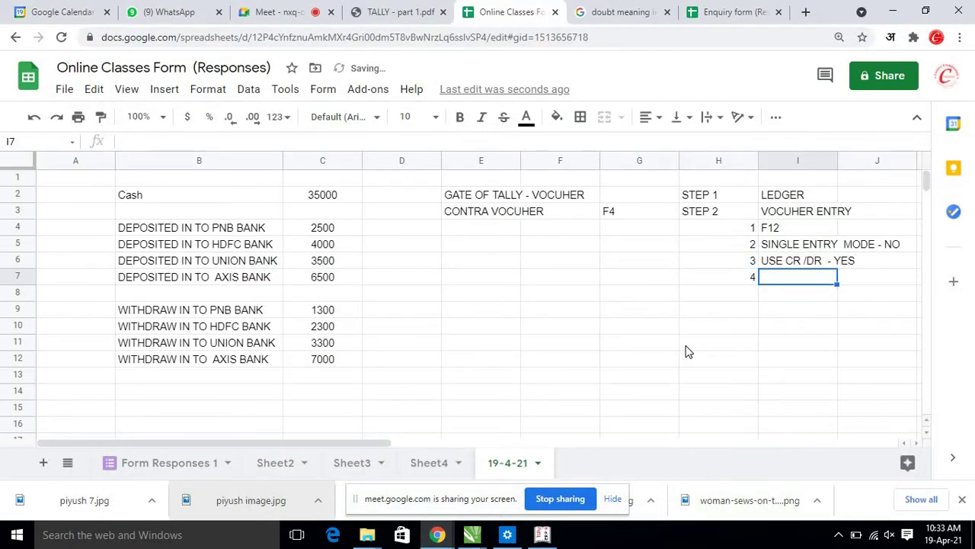
{"action": "type", "text": "CTR"}
{"action": "key", "text": "BackSpace"}
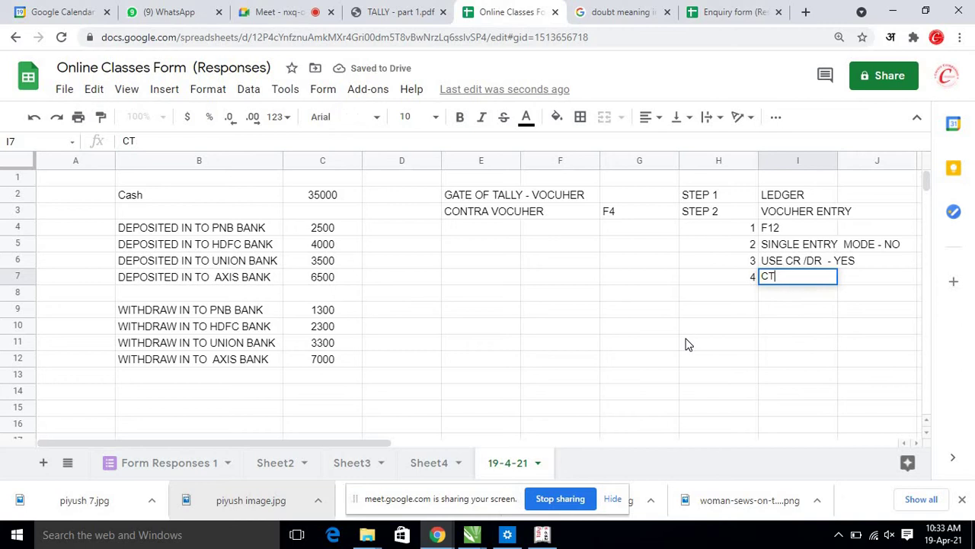
{"action": "type", "text": "RL + M"}
{"action": "key", "text": "BackSpace"}
{"action": "type", "text": "a"}
{"action": "key", "text": "BackSpace"}
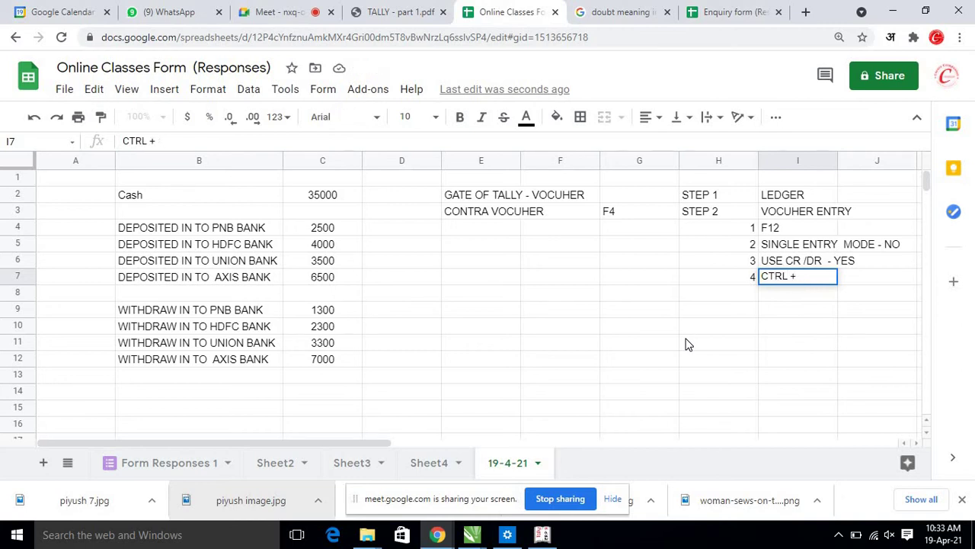
{"action": "type", "text": "A"}
{"action": "key", "text": "Return"}
{"action": "key", "text": "Left"}
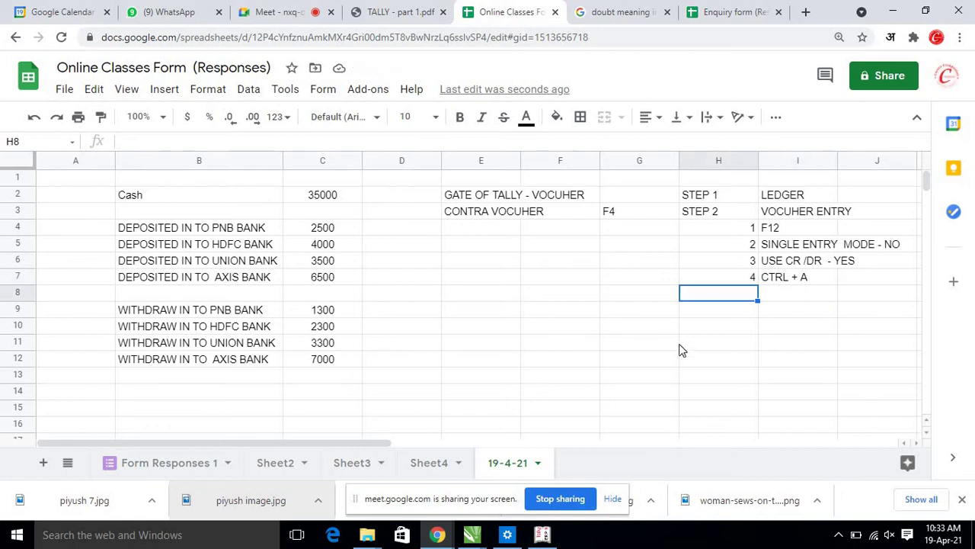
Step: Switch to Tally.ERP 9, leave the contra voucher and reopen a blank one from the accounting vouchers
{"action": "left_click", "coordinate": [542, 536]}
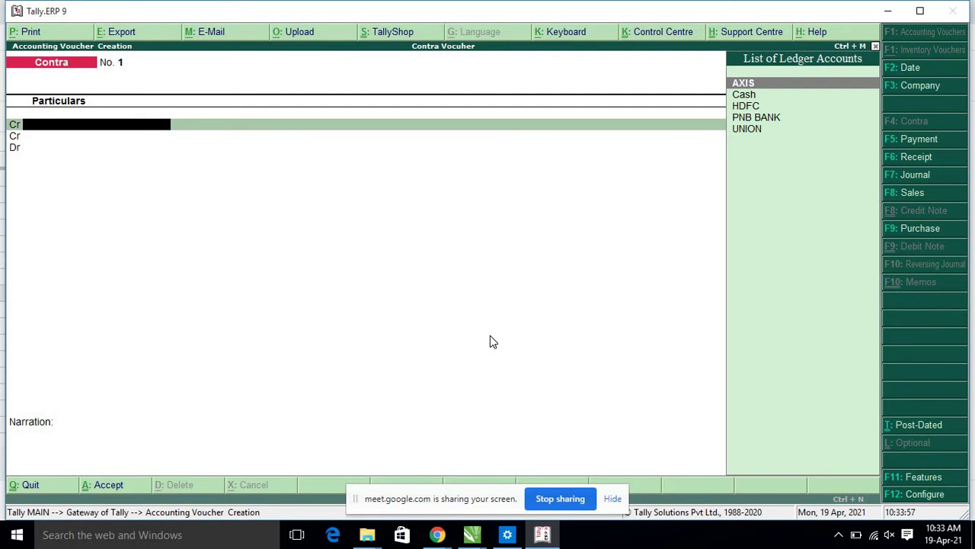
{"action": "key", "text": "Escape"}
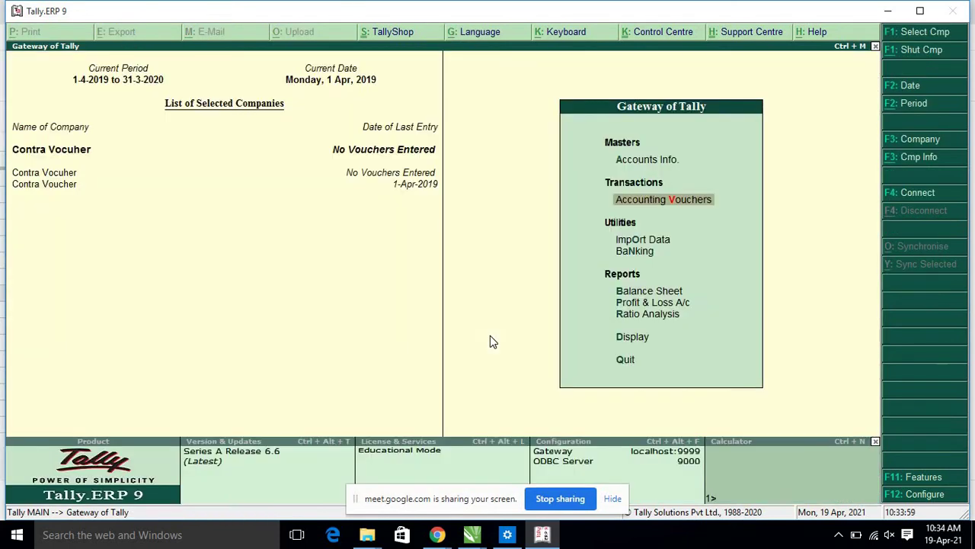
{"action": "key", "text": "Return"}
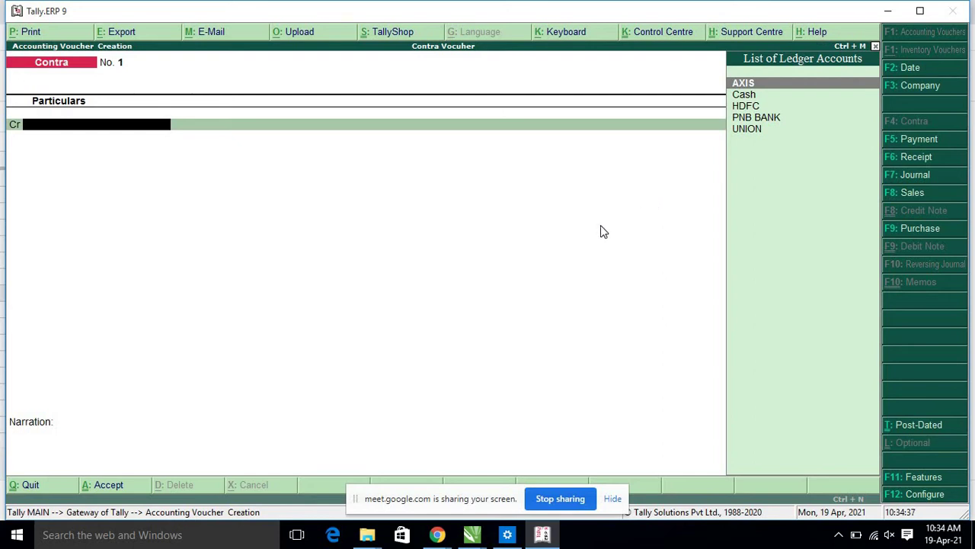
{"action": "left_click", "coordinate": [437, 534]}
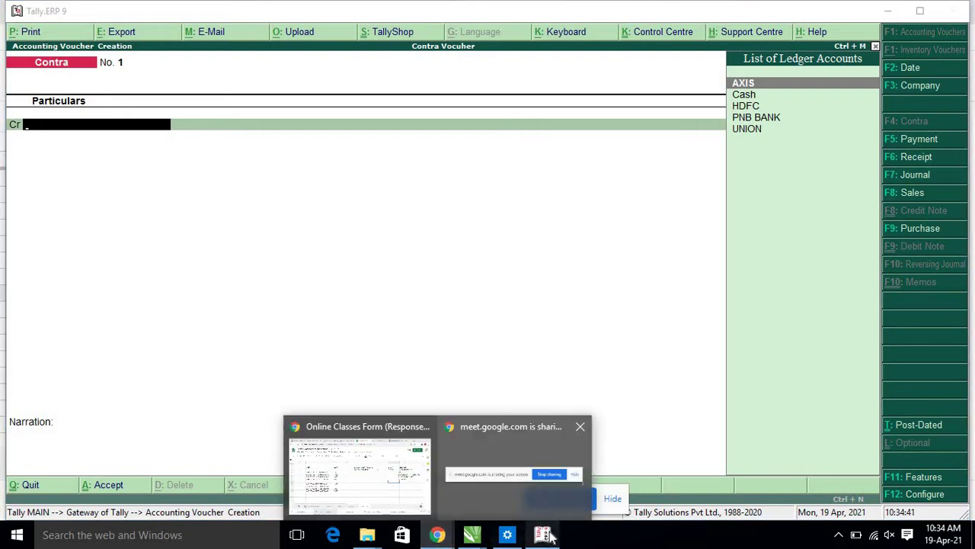
{"action": "left_click", "coordinate": [358, 472]}
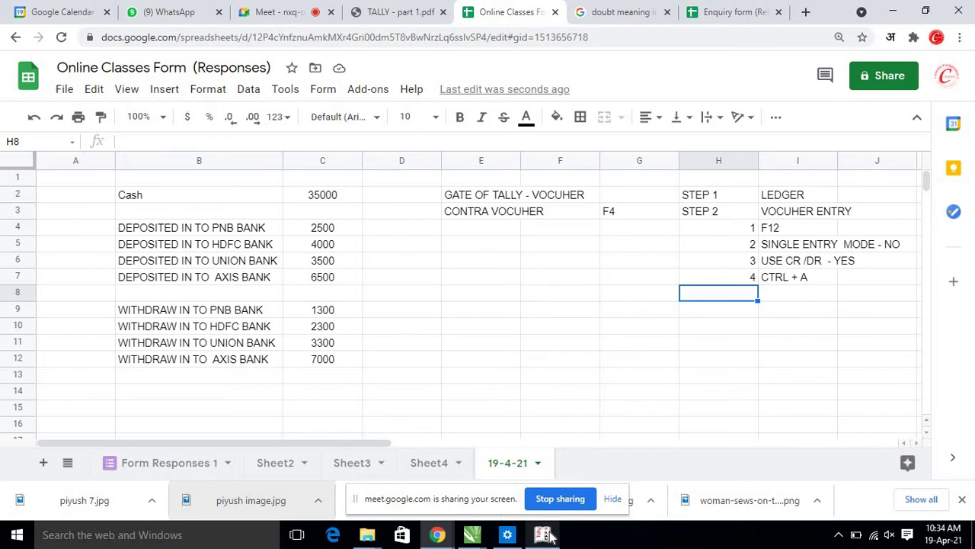
{"action": "left_click", "coordinate": [545, 534]}
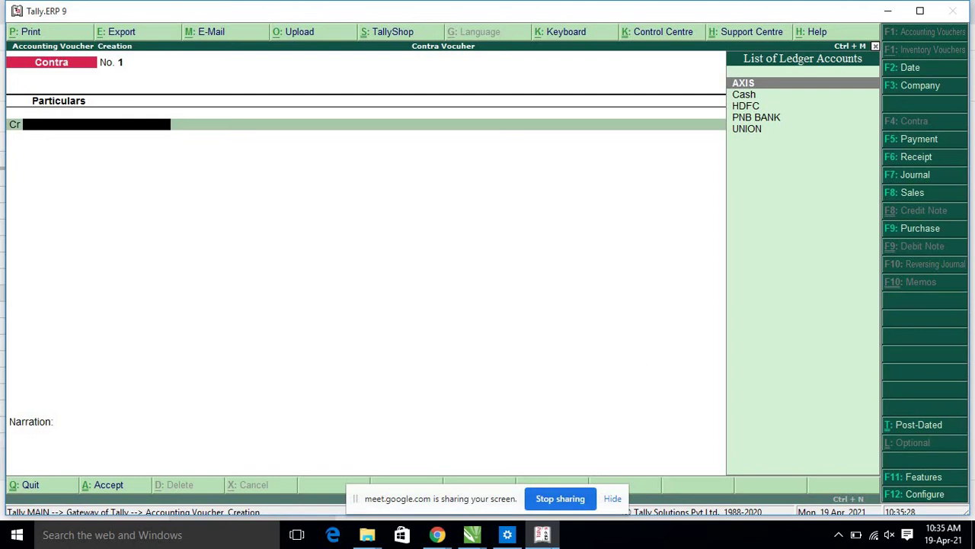
Step: Switch to Google Sheets and copy the PNB Bank deposit entry from cells B4:C4 to B17:C17
{"action": "left_click", "coordinate": [437, 535]}
{"action": "left_click", "coordinate": [360, 473]}
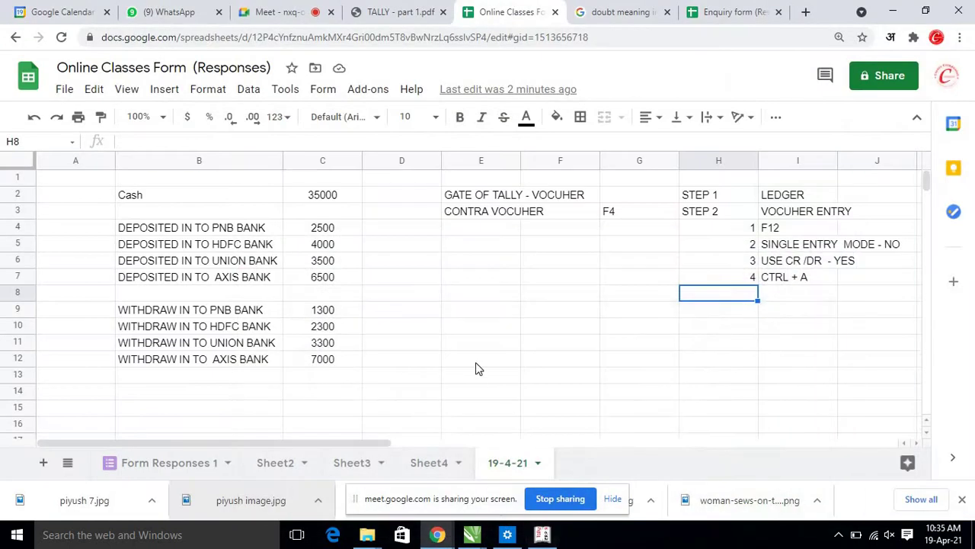
{"action": "left_click", "coordinate": [475, 362]}
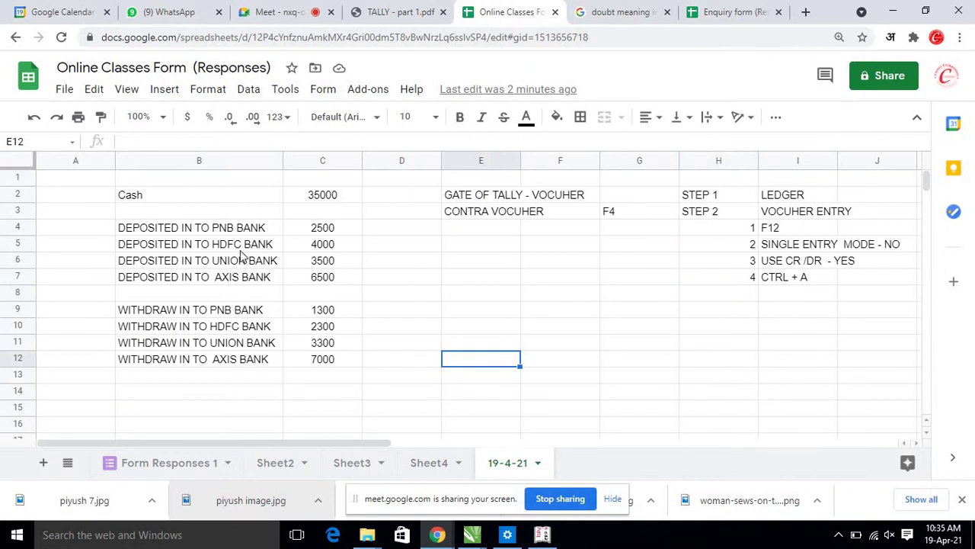
{"action": "left_click_drag", "start_coordinate": [259, 227], "coordinate": [362, 228]}
{"action": "key", "text": "ctrl+c"}
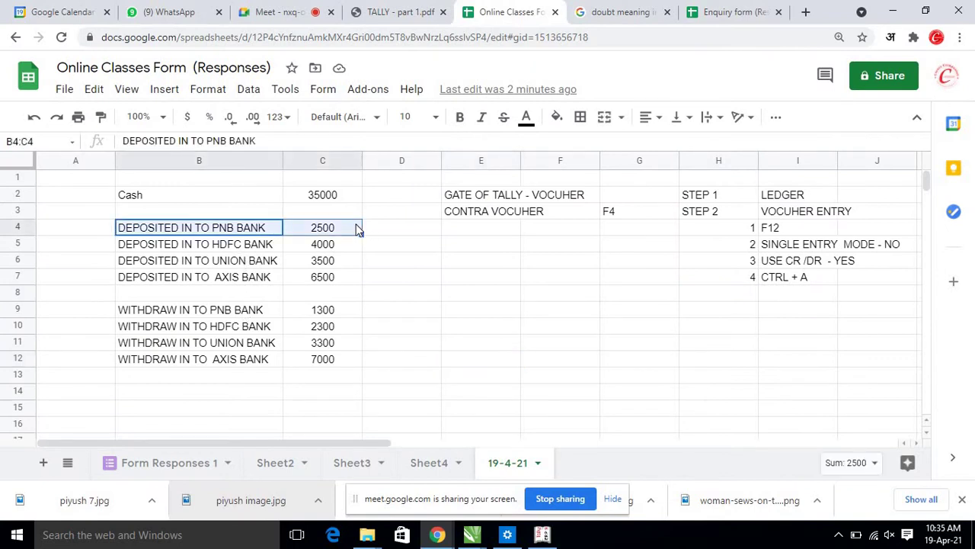
{"action": "scroll", "coordinate": [320, 320], "scroll_direction": "down", "scroll_amount": 3}
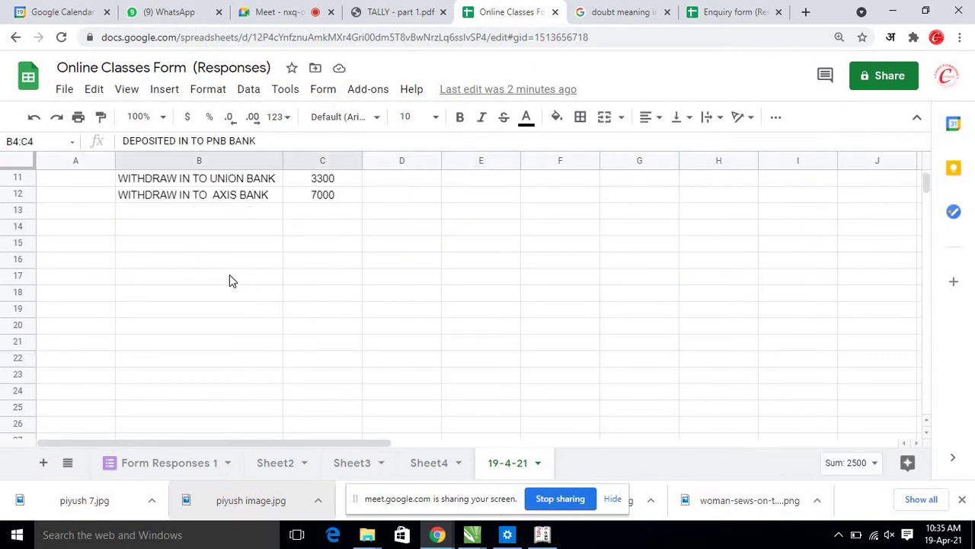
{"action": "left_click", "coordinate": [229, 275]}
{"action": "key", "text": "ctrl+v"}
{"action": "left_click", "coordinate": [287, 326]}
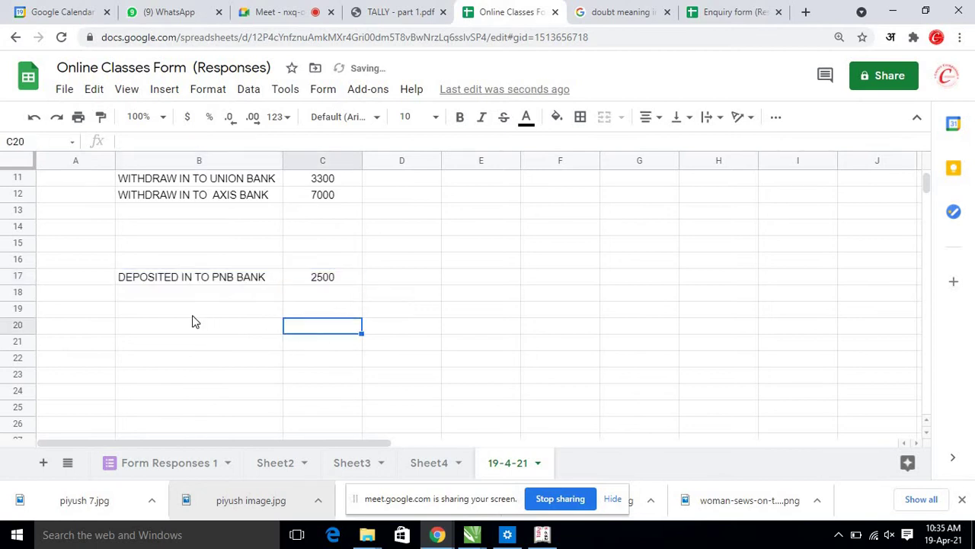
Step: Enter PNB BANK AC DR in cell B19 as the debit line of the journal entry
{"action": "left_click", "coordinate": [258, 314]}
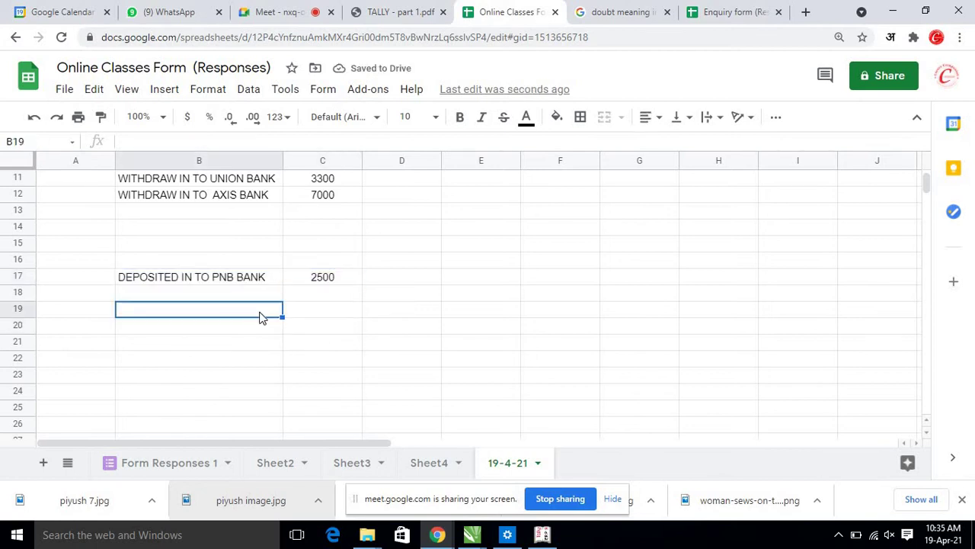
{"action": "type", "text": "BANK AC"}
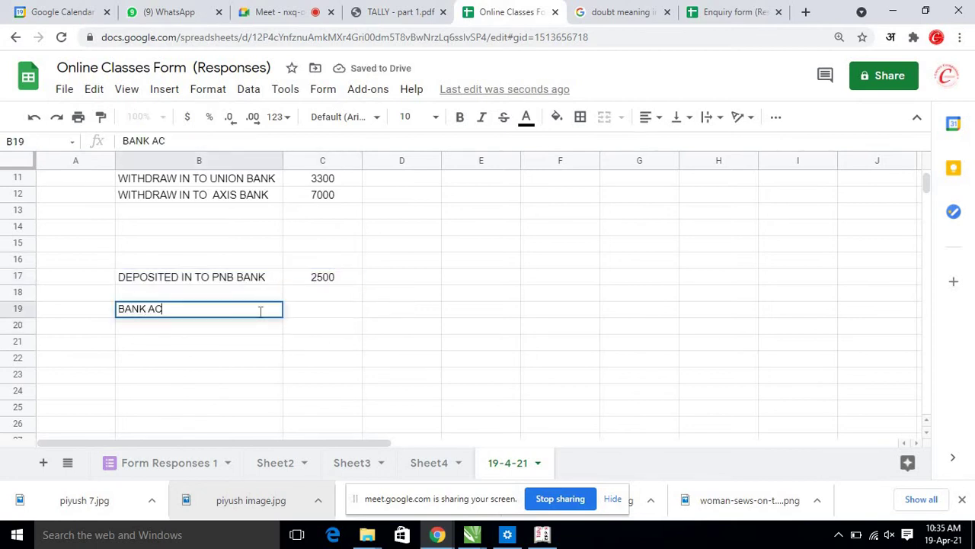
{"action": "key", "text": "BackSpace"}
{"action": "key", "text": "BackSpace"}
{"action": "key", "text": "BackSpace"}
{"action": "key", "text": "BackSpace"}
{"action": "key", "text": "BackSpace"}
{"action": "key", "text": "BackSpace"}
{"action": "key", "text": "BackSpace"}
{"action": "type", "text": "PN"}
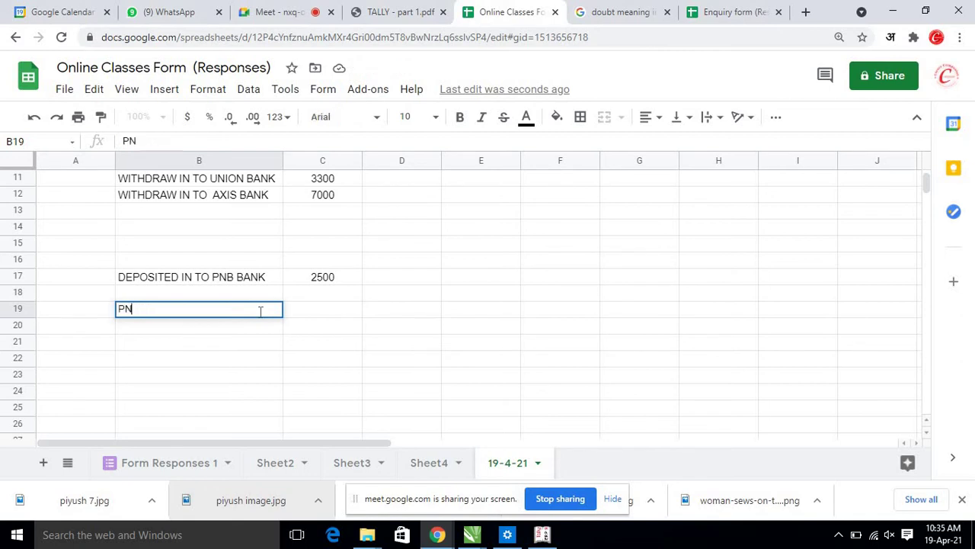
{"action": "type", "text": "B BANK AC"}
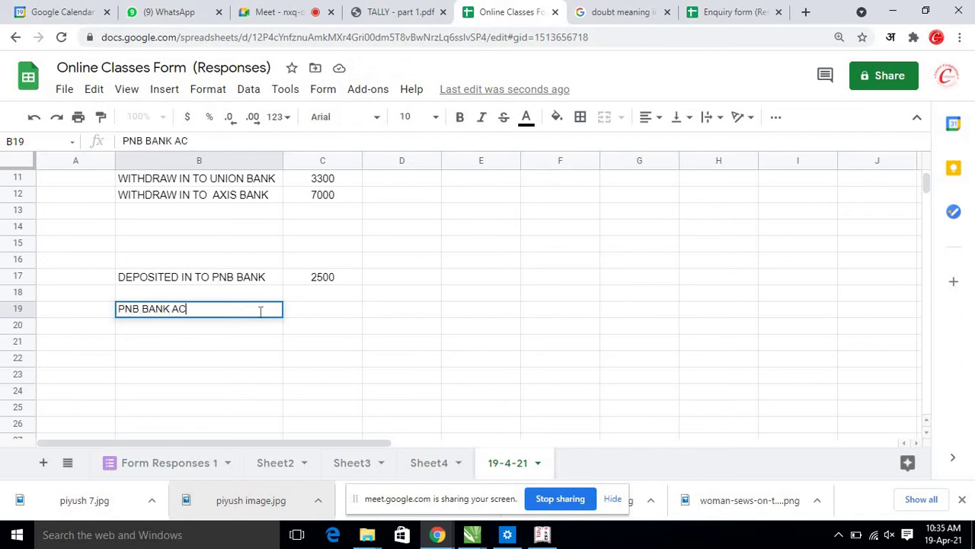
{"action": "key", "text": "Return"}
{"action": "double_click", "coordinate": [259, 316]}
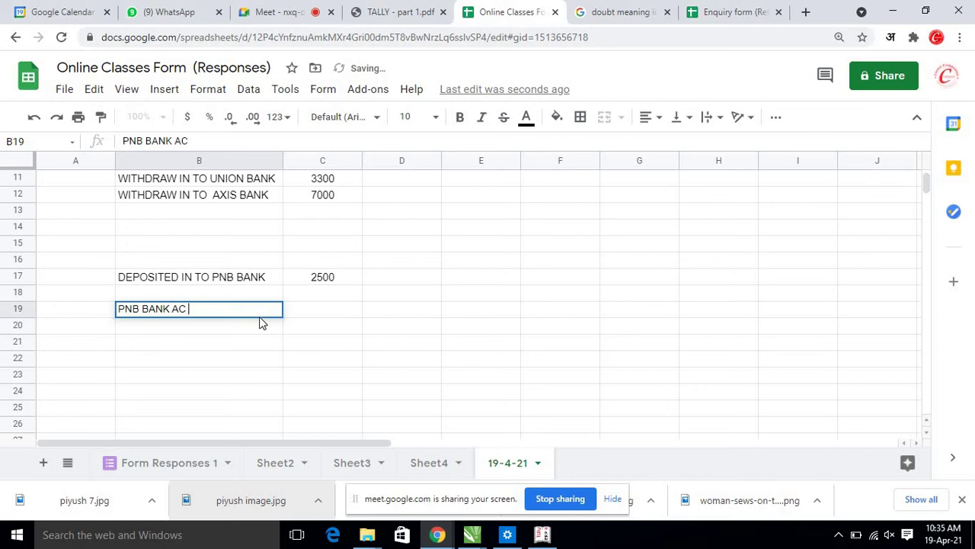
{"action": "type", "text": "DR"}
{"action": "key", "text": "Return"}
Step: Enter 2500 in cell C19 as the debit amount for the PNB Bank account
{"action": "key", "text": "Up"}
{"action": "key", "text": "Right"}
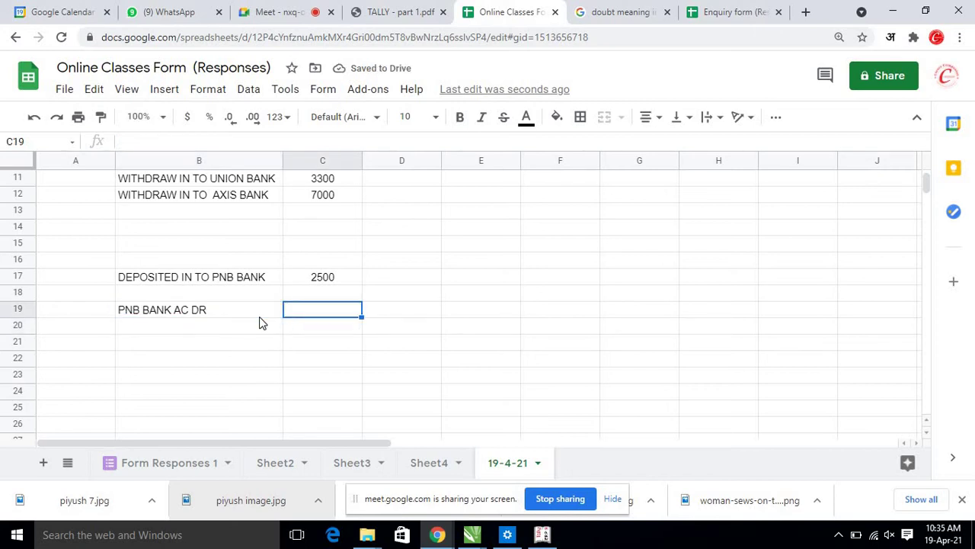
{"action": "type", "text": "2500"}
{"action": "key", "text": "Return"}
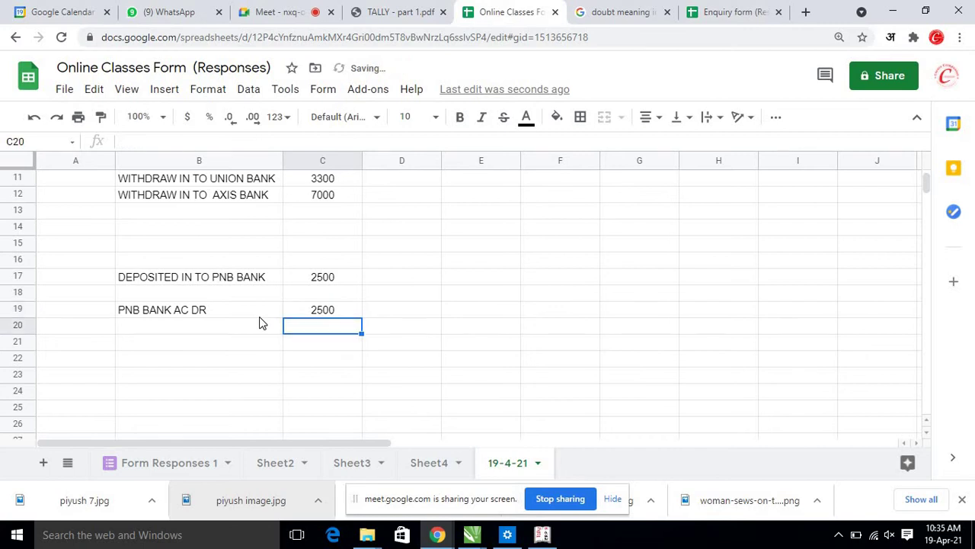
Step: Enter TO CASH / CASH A/C CR in cell B20 as the credit line of the journal entry
{"action": "left_click", "coordinate": [259, 324]}
{"action": "type", "text": "T"}
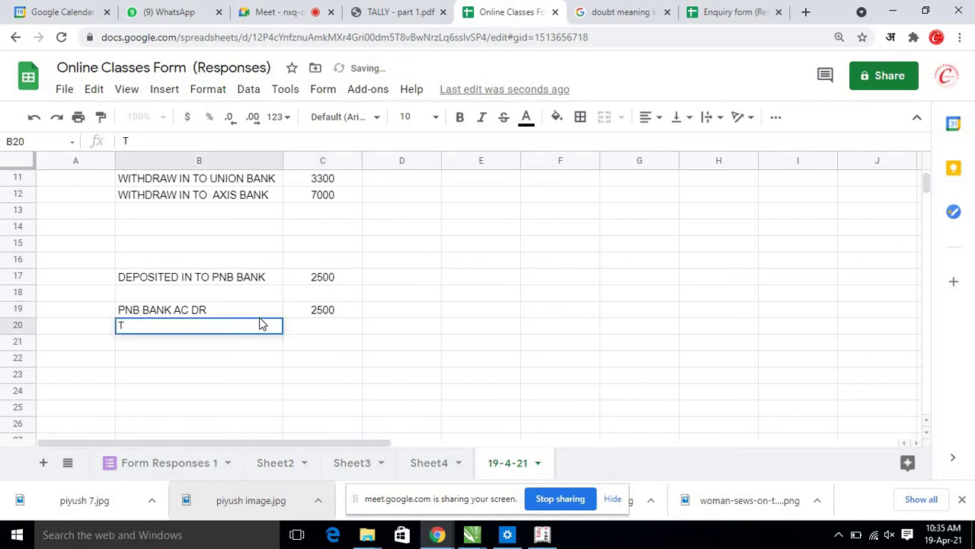
{"action": "type", "text": "O CA"}
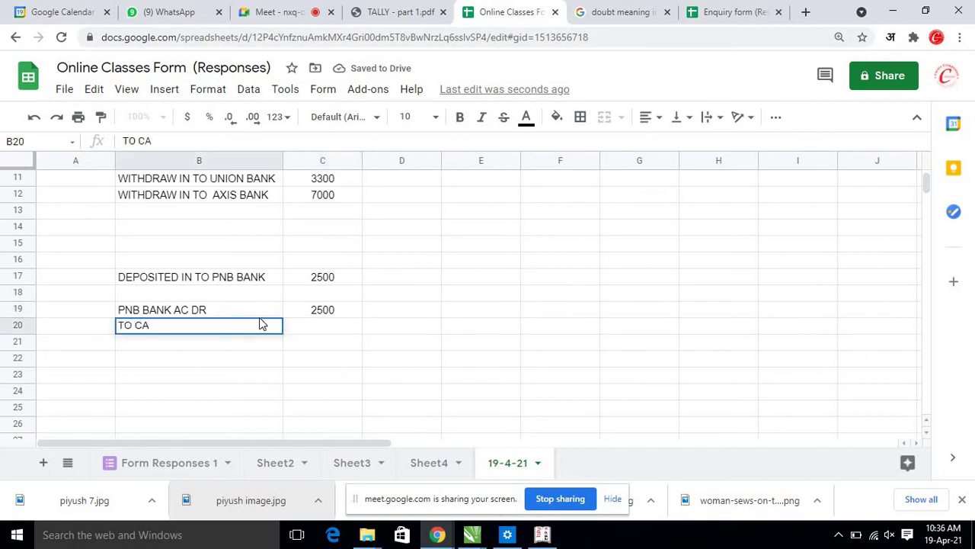
{"action": "type", "text": "SH"}
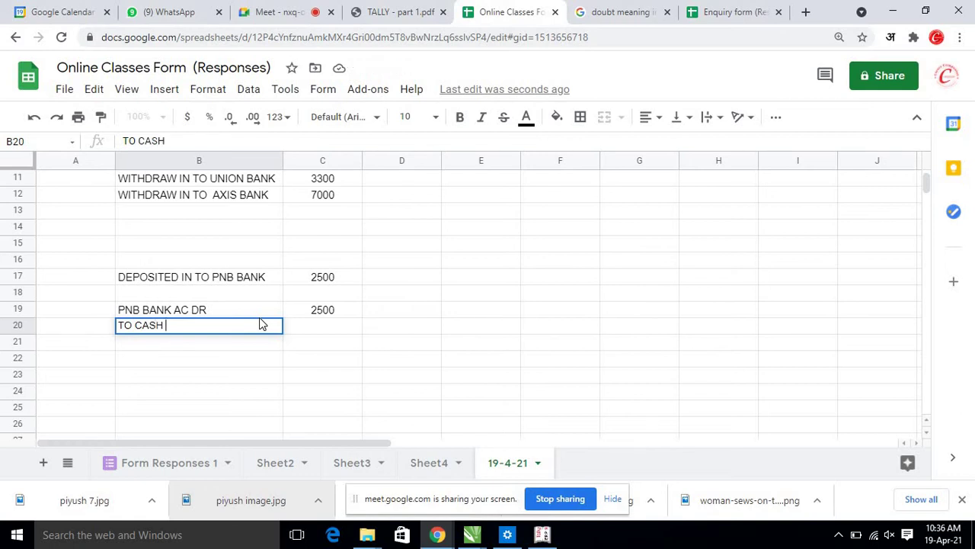
{"action": "key", "text": "Left"}
{"action": "key", "text": "Right"}
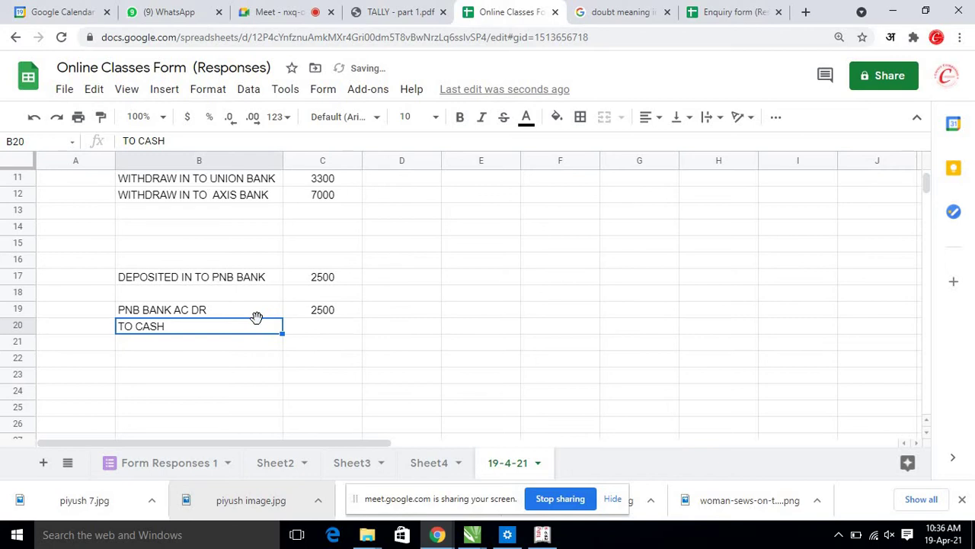
{"action": "double_click", "coordinate": [247, 330]}
{"action": "type", "text": "/"}
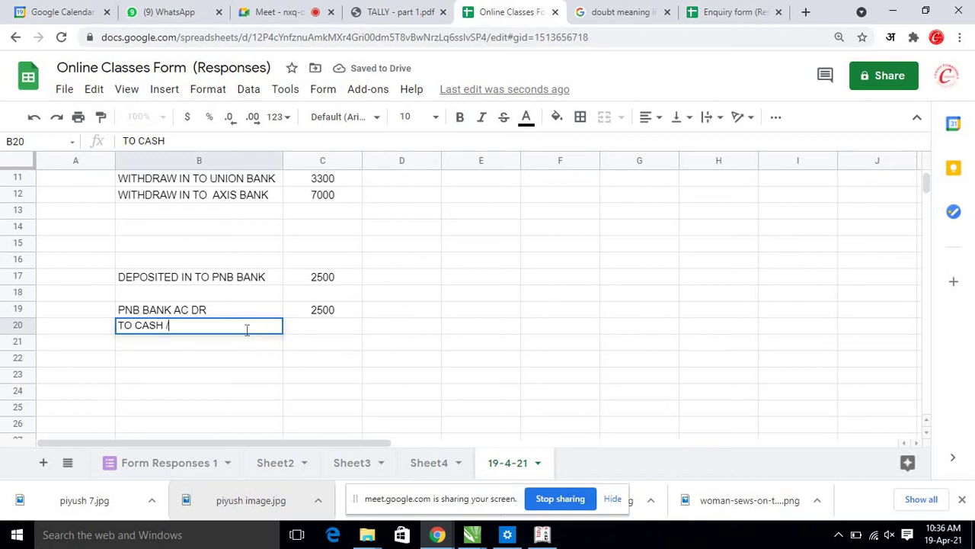
{"action": "type", "text": " CASH A/C CR"}
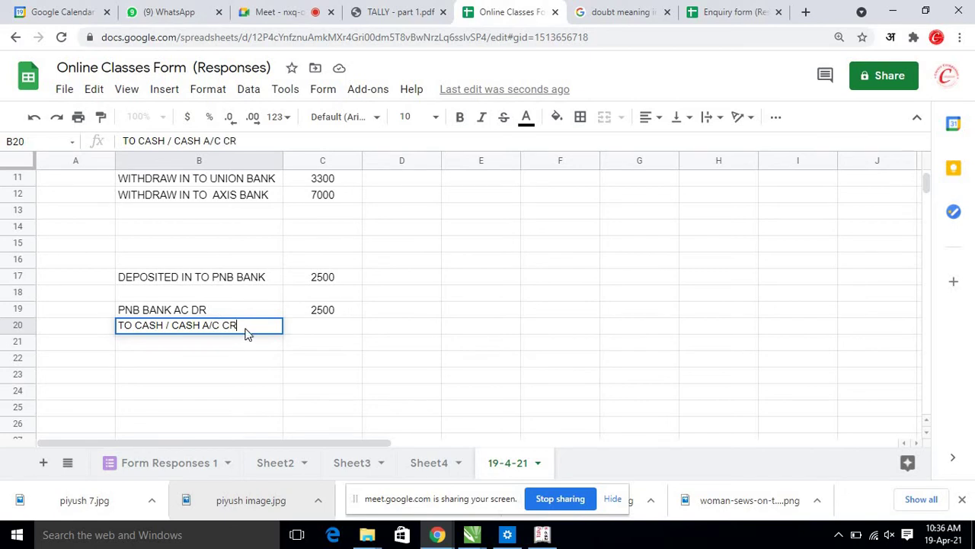
Step: Enter 2500 in cell C20 as the credit amount for the cash account
{"action": "key", "text": "Return"}
{"action": "key", "text": "Up"}
{"action": "key", "text": "Right"}
{"action": "type", "text": "2500"}
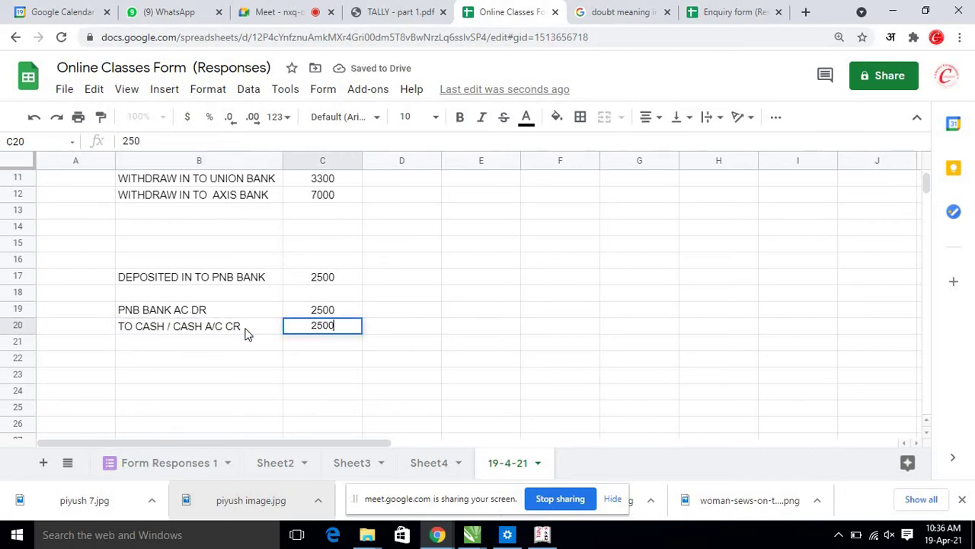
{"action": "key", "text": "Return"}
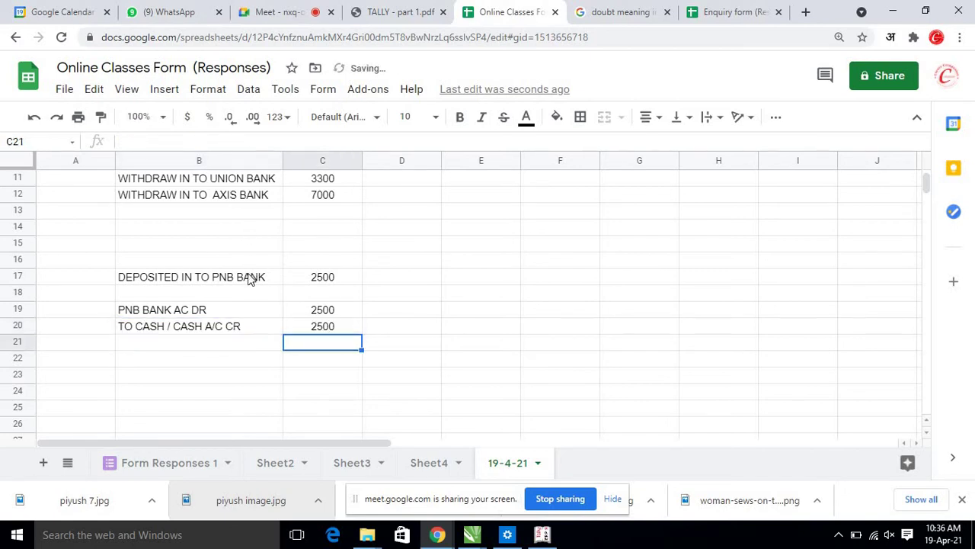
{"action": "left_click", "coordinate": [348, 280]}
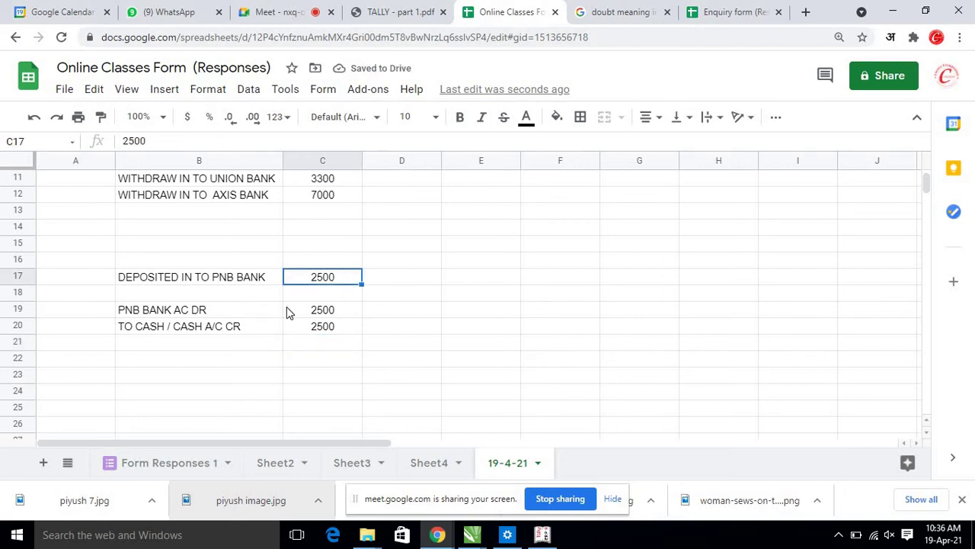
{"action": "left_click", "coordinate": [85, 298]}
{"action": "left_click_drag", "start_coordinate": [157, 331], "coordinate": [370, 352]}
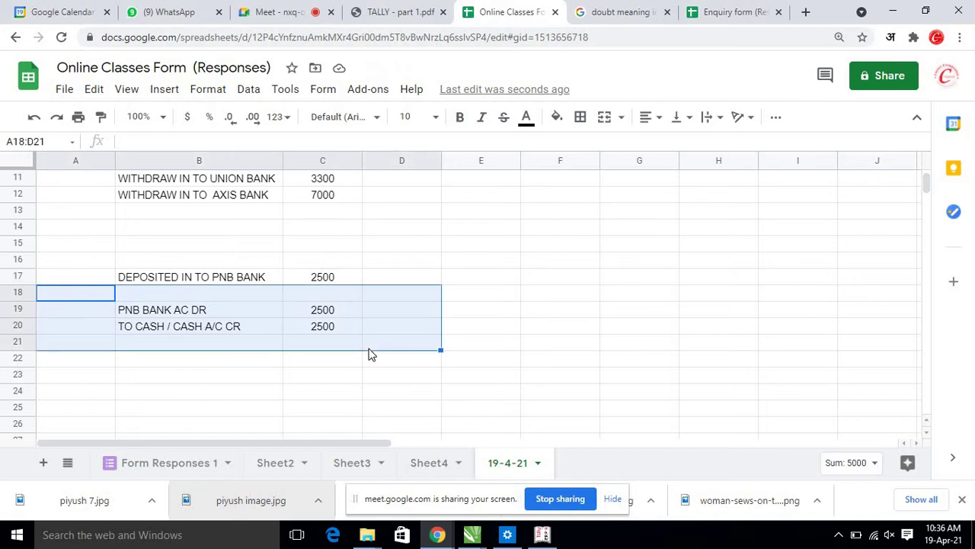
{"action": "left_click", "coordinate": [351, 311]}
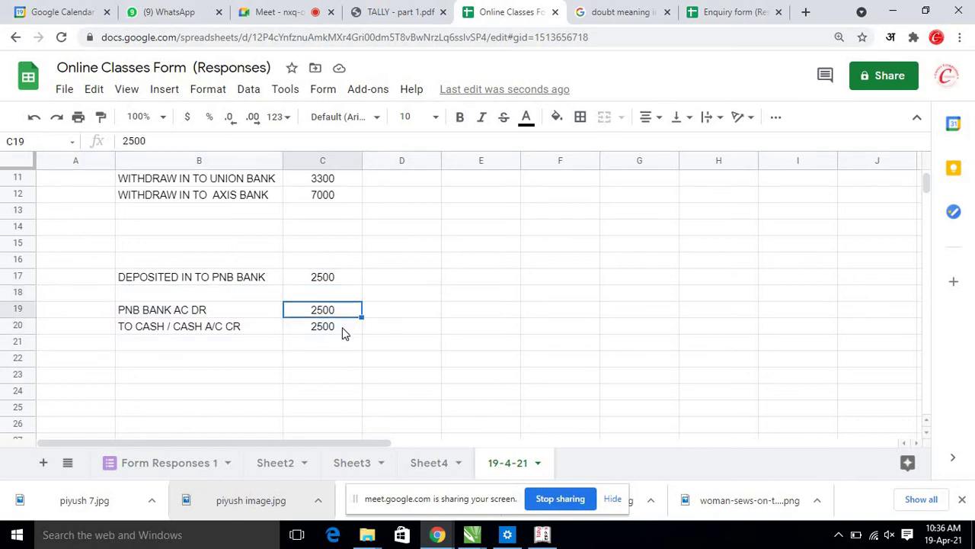
{"action": "left_click", "coordinate": [343, 330]}
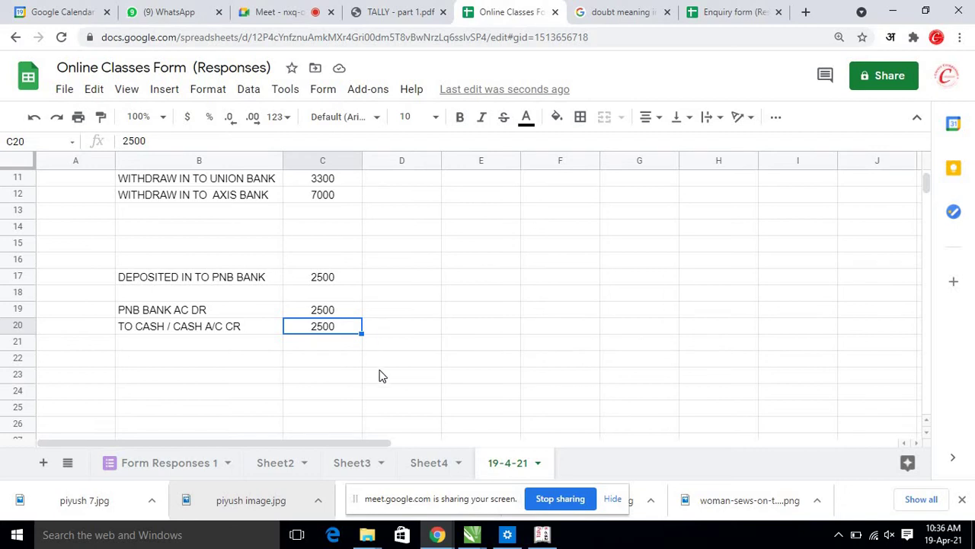
Step: Switch to Tally.ERP 9 and credit the Cash ledger with 2500 in the contra voucher
{"action": "left_click", "coordinate": [541, 534]}
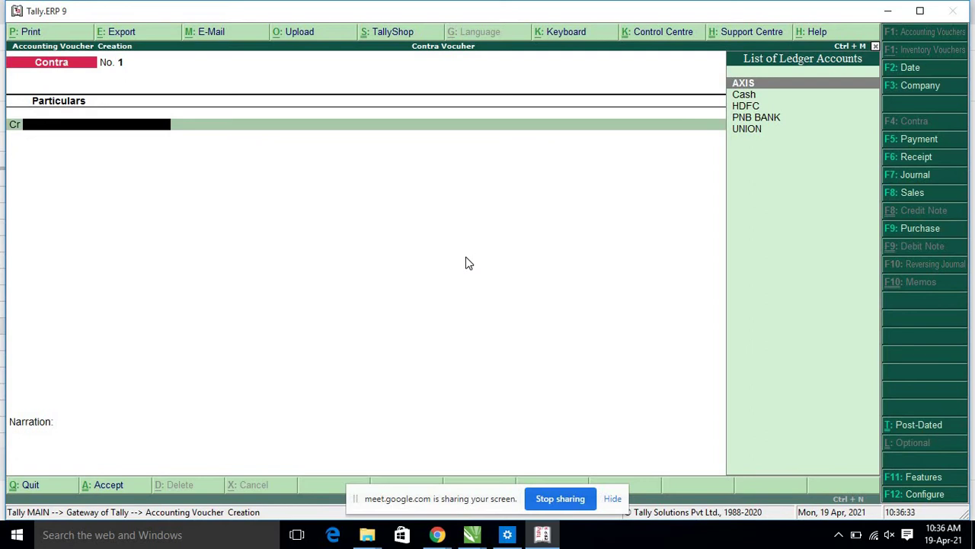
{"action": "key", "text": "Down"}
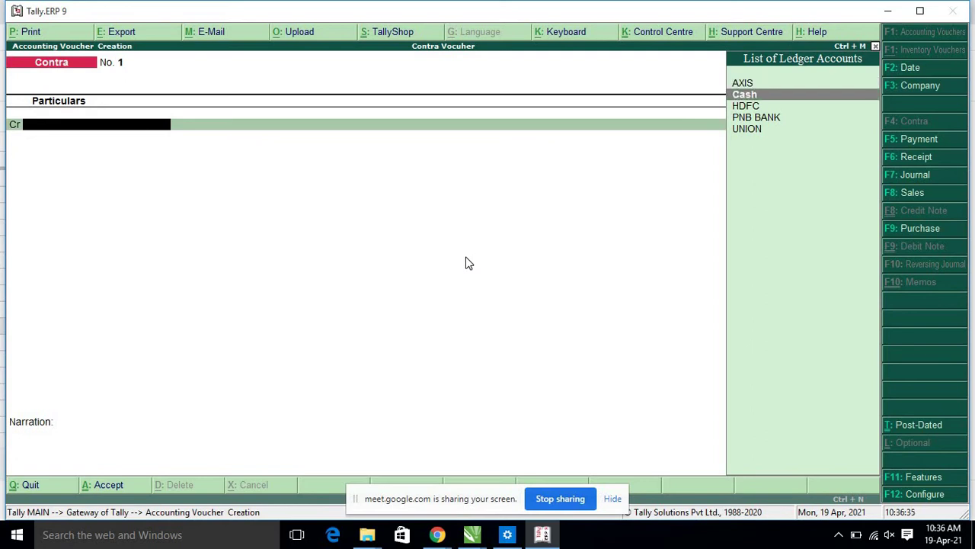
{"action": "key", "text": "Return"}
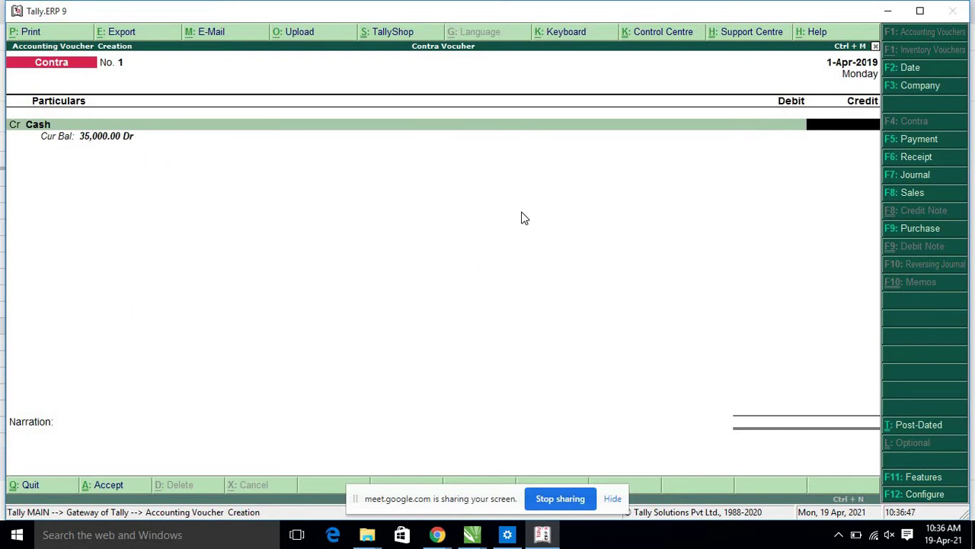
{"action": "type", "text": "2,5"}
{"action": "type", "text": "00"}
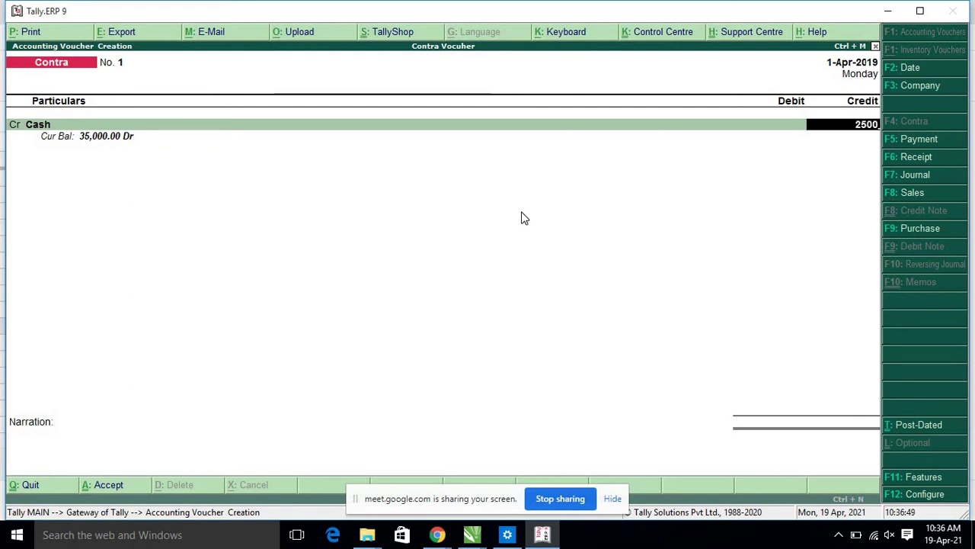
{"action": "key", "text": "Return"}
{"action": "key", "text": "Return"}
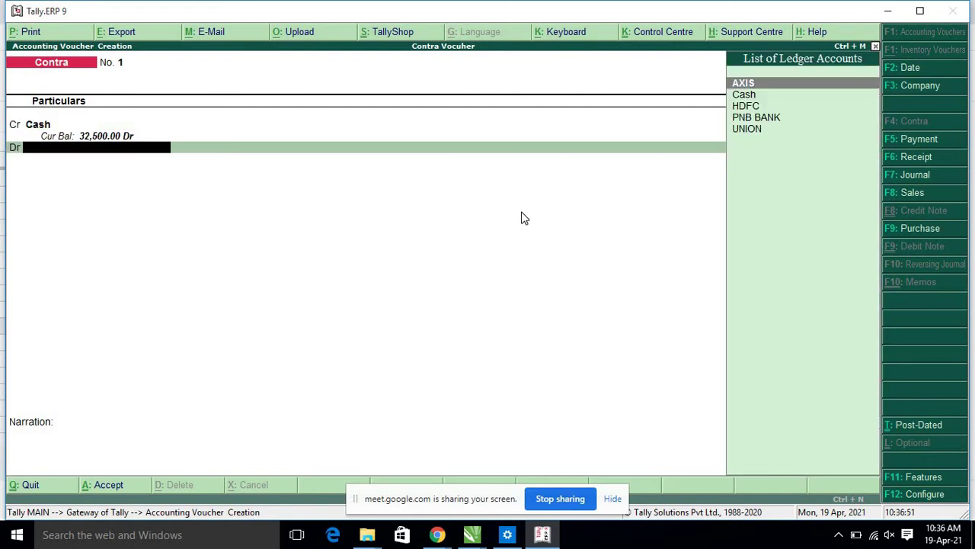
{"action": "key", "text": "Down"}
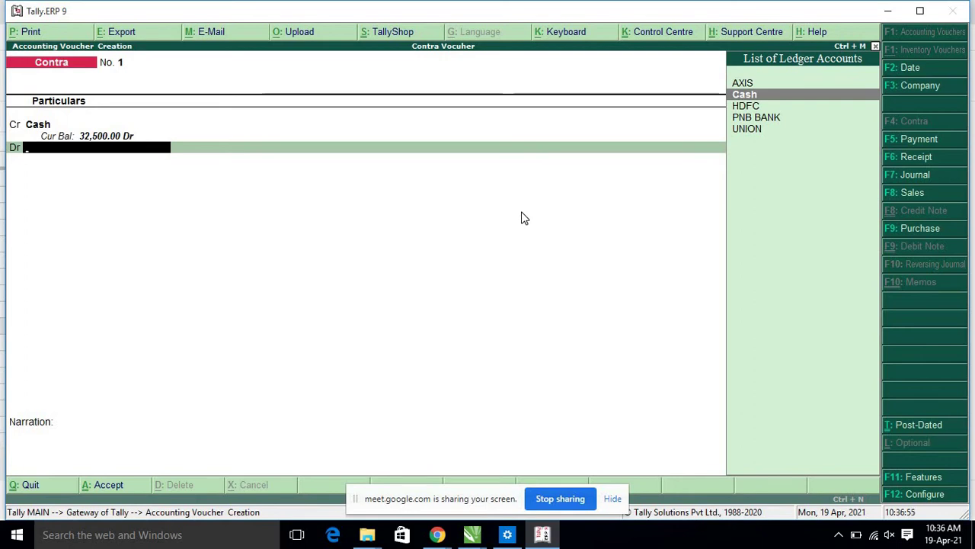
{"action": "key", "text": "Return"}
{"action": "key", "text": "BackSpace"}
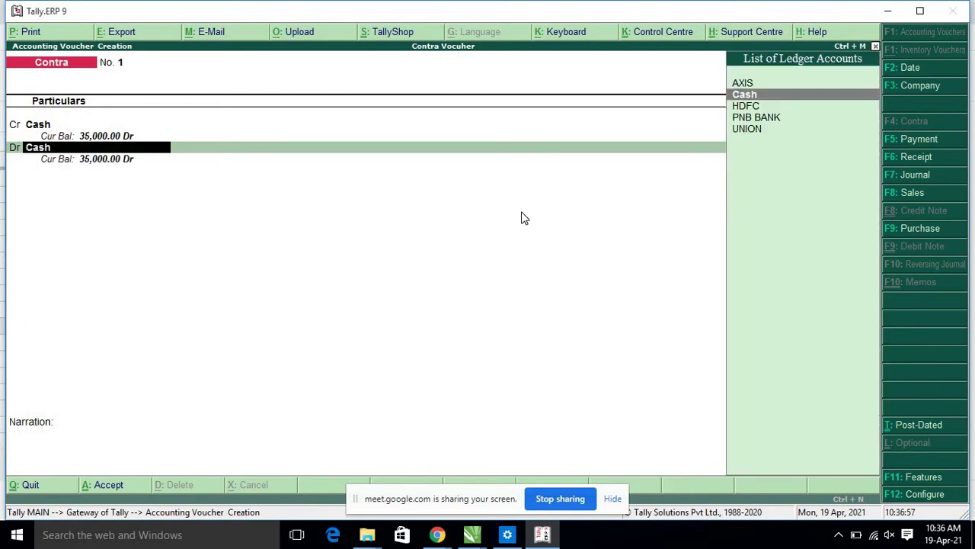
Step: Set PNB BANK as the debit ledger of the contra voucher with the amount 2,500.00
{"action": "key", "text": "Down"}
{"action": "key", "text": "Down"}
{"action": "key", "text": "Up"}
{"action": "key", "text": "Down"}
{"action": "key", "text": "Return"}
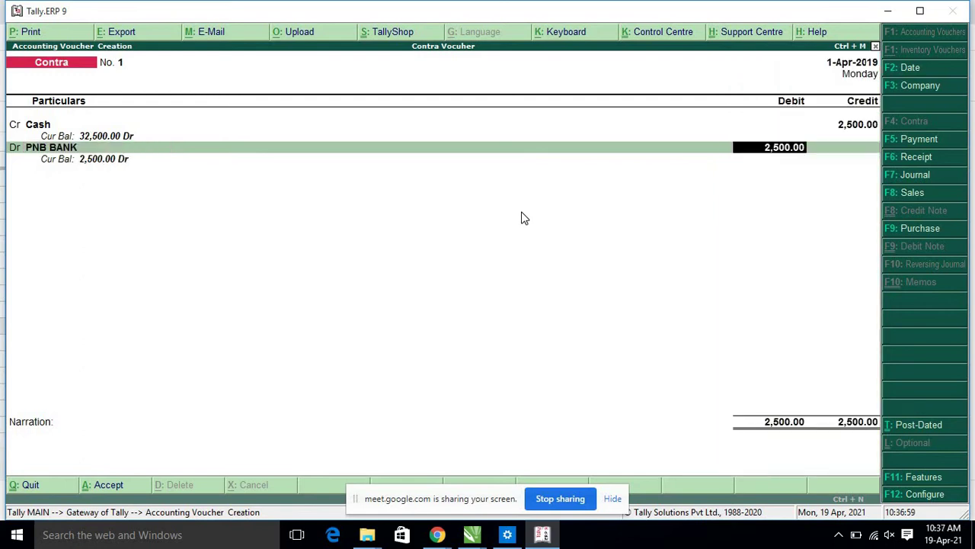
{"action": "key", "text": "Return"}
Step: Allocate the PNB BANK amount as cash with one 2000 and one 500 note, and leave the narration blank
{"action": "key", "text": "Return"}
{"action": "key", "text": "Return"}
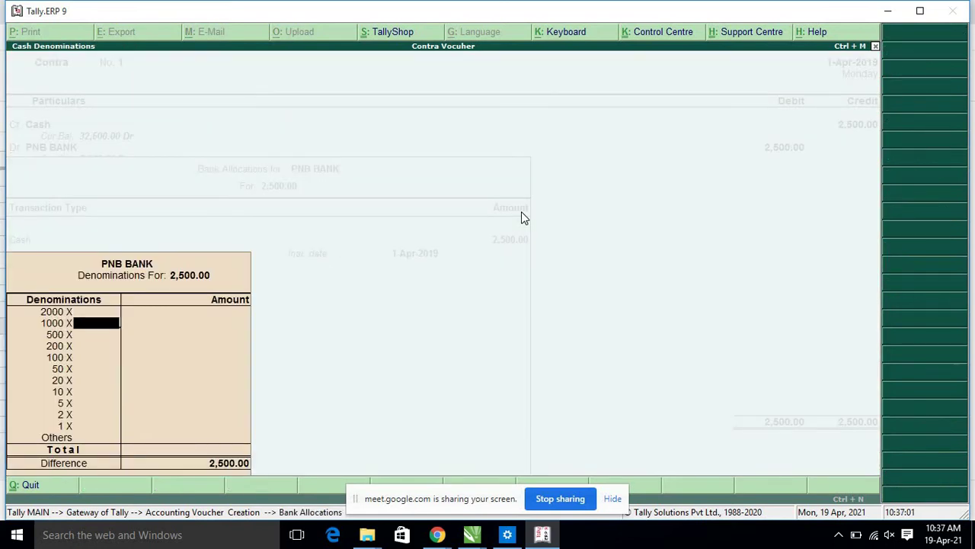
{"action": "key", "text": "Up"}
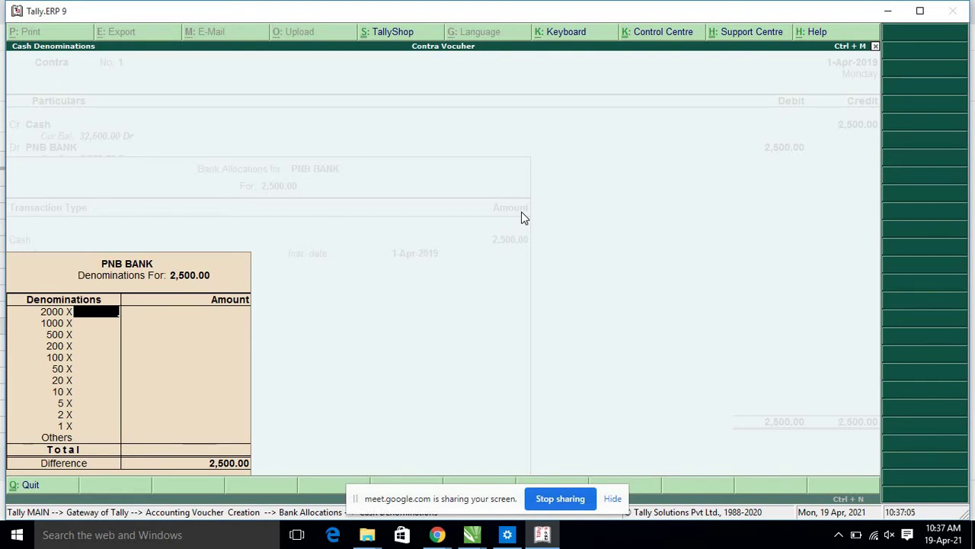
{"action": "type", "text": "1"}
{"action": "key", "text": "Return"}
{"action": "key", "text": "Return"}
{"action": "type", "text": "1"}
{"action": "key", "text": "Return"}
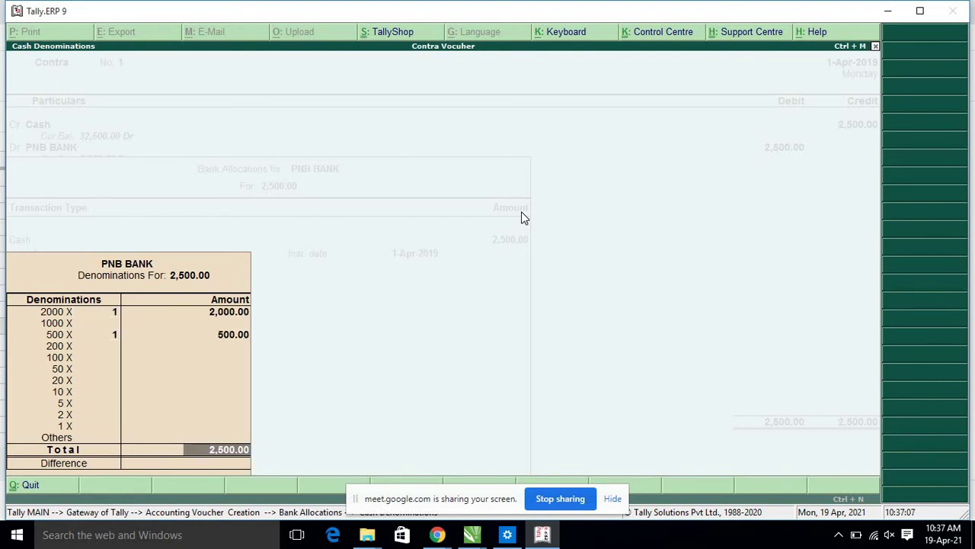
{"action": "key", "text": "Return"}
{"action": "key", "text": "Return"}
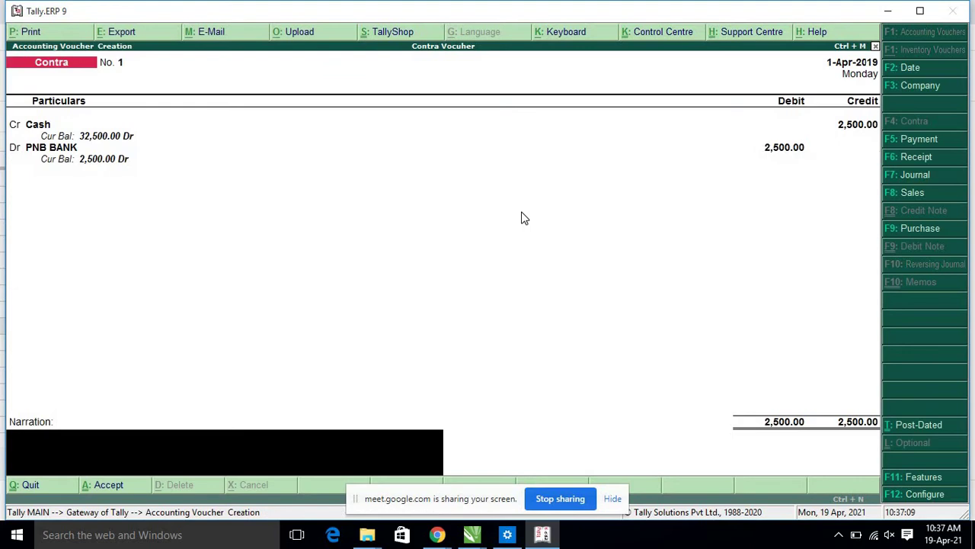
{"action": "key", "text": "Return"}
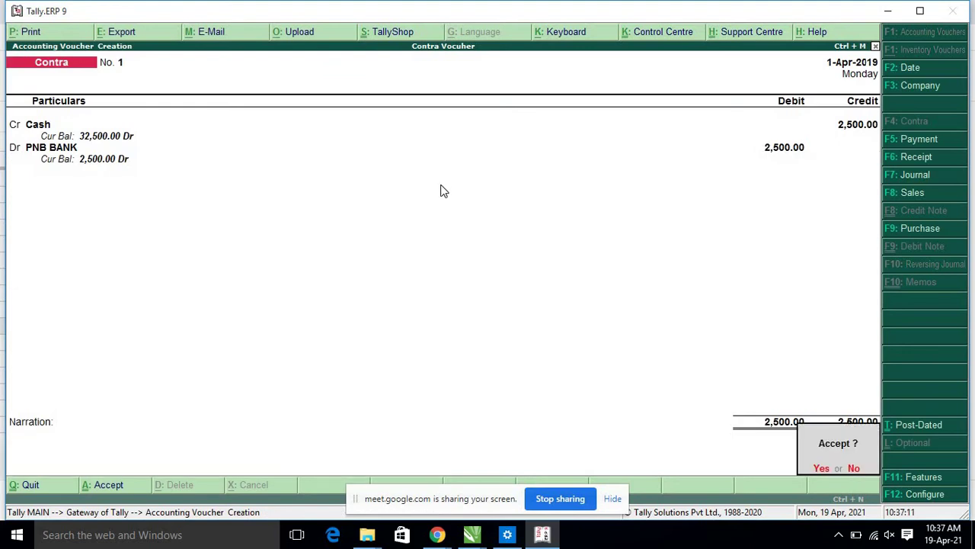
Step: Switch to the Google Meet call, open its chat and admit the participant waiting to join
{"action": "left_click", "coordinate": [436, 535]}
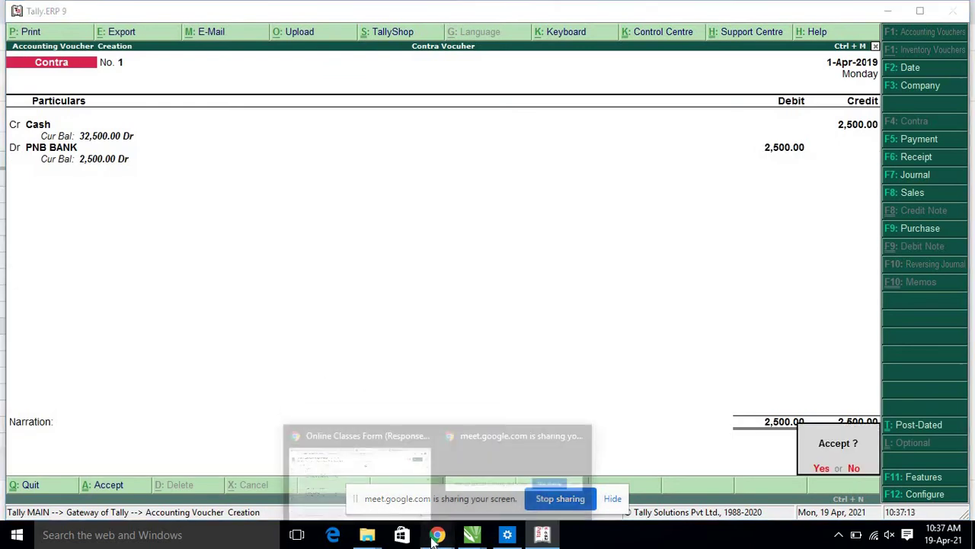
{"action": "left_click", "coordinate": [381, 439]}
{"action": "left_click", "coordinate": [301, 7]}
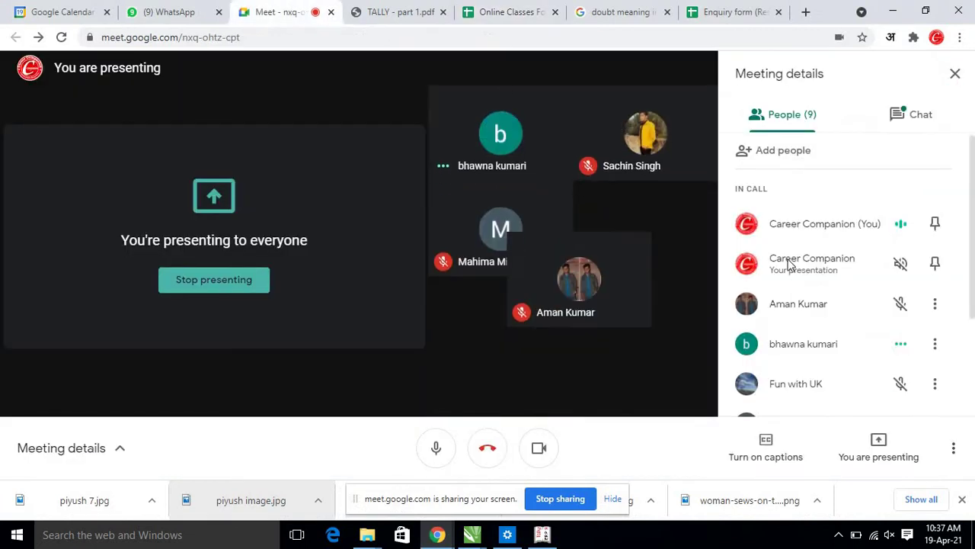
{"action": "left_click", "coordinate": [921, 116]}
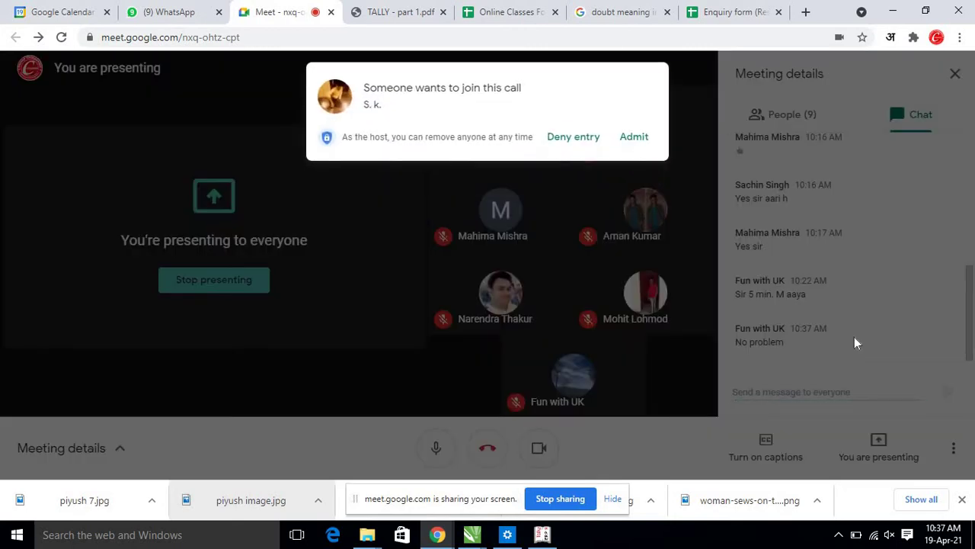
{"action": "left_click", "coordinate": [640, 140]}
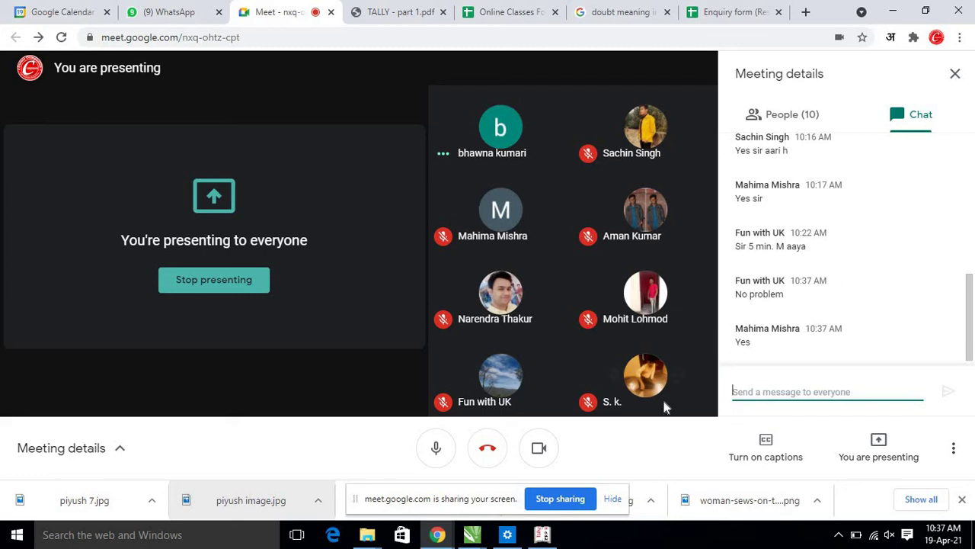
Step: Check the call's chat messages and participant list, and turn the camera off
{"action": "mouse_move", "coordinate": [653, 404]}
{"action": "mouse_move", "coordinate": [654, 386]}
{"action": "scroll", "coordinate": [857, 280], "scroll_direction": "up", "scroll_amount": 1}
{"action": "scroll", "coordinate": [839, 266], "scroll_direction": "up", "scroll_amount": 3}
{"action": "left_click", "coordinate": [785, 122]}
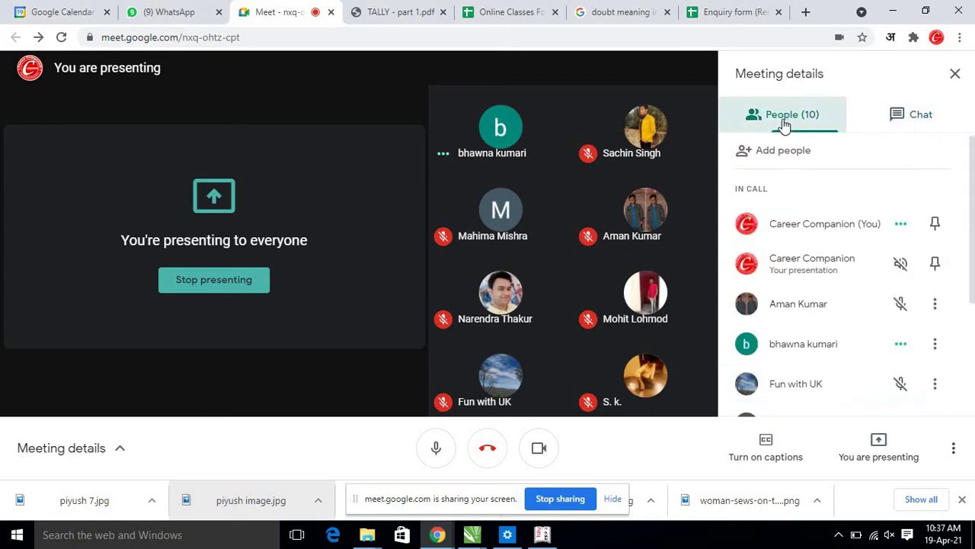
{"action": "scroll", "coordinate": [853, 324], "scroll_direction": "down", "scroll_amount": 1}
{"action": "scroll", "coordinate": [853, 324], "scroll_direction": "down", "scroll_amount": 3}
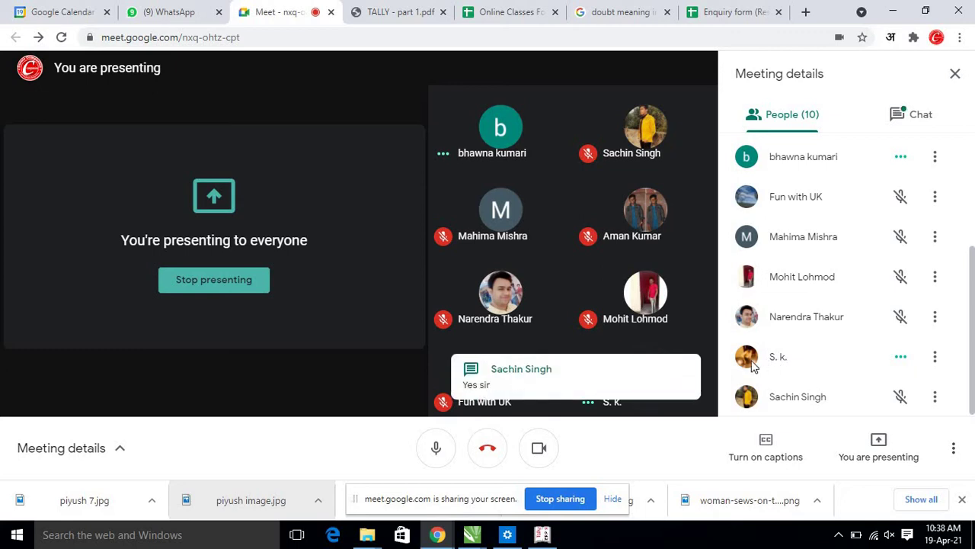
{"action": "left_click", "coordinate": [905, 119]}
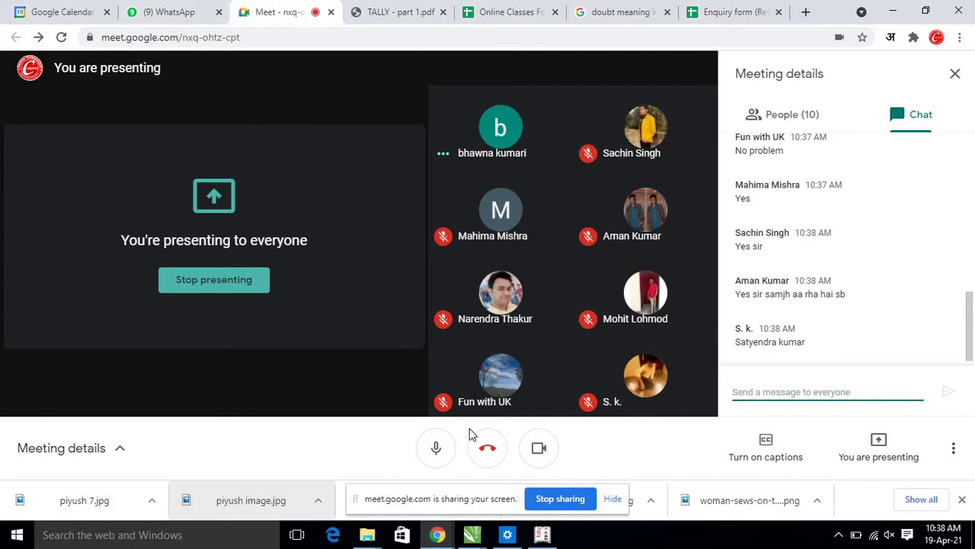
{"action": "left_click", "coordinate": [537, 448]}
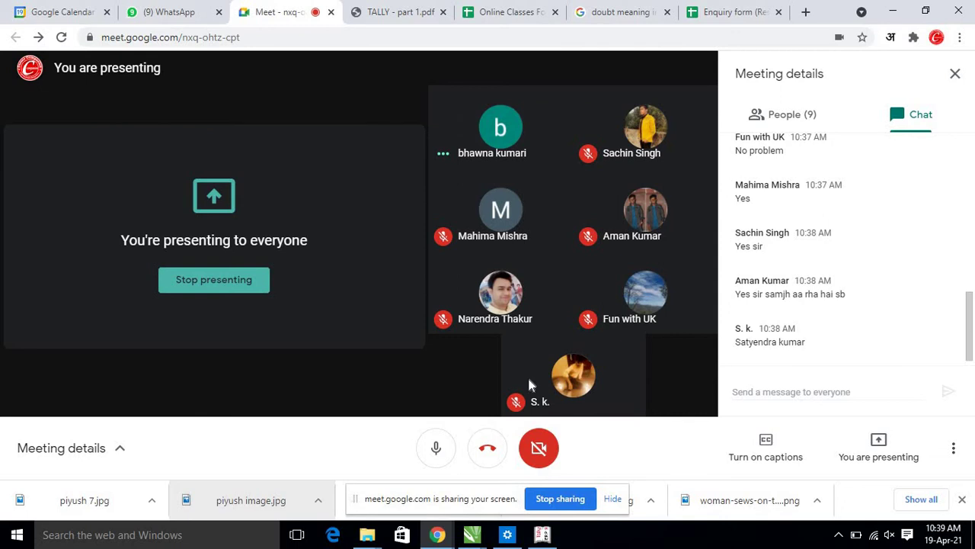
{"action": "left_click", "coordinate": [542, 534]}
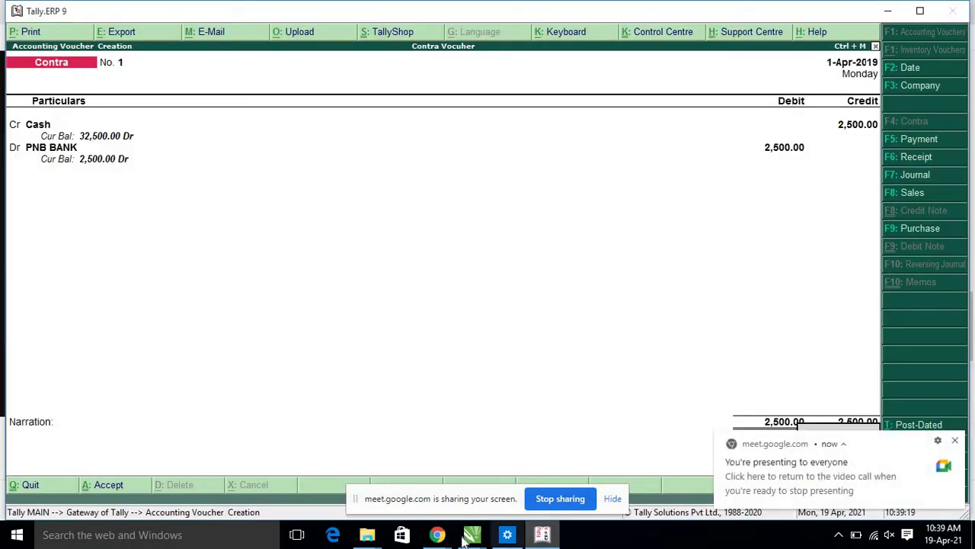
{"action": "mouse_move", "coordinate": [438, 535]}
{"action": "left_click", "coordinate": [355, 446]}
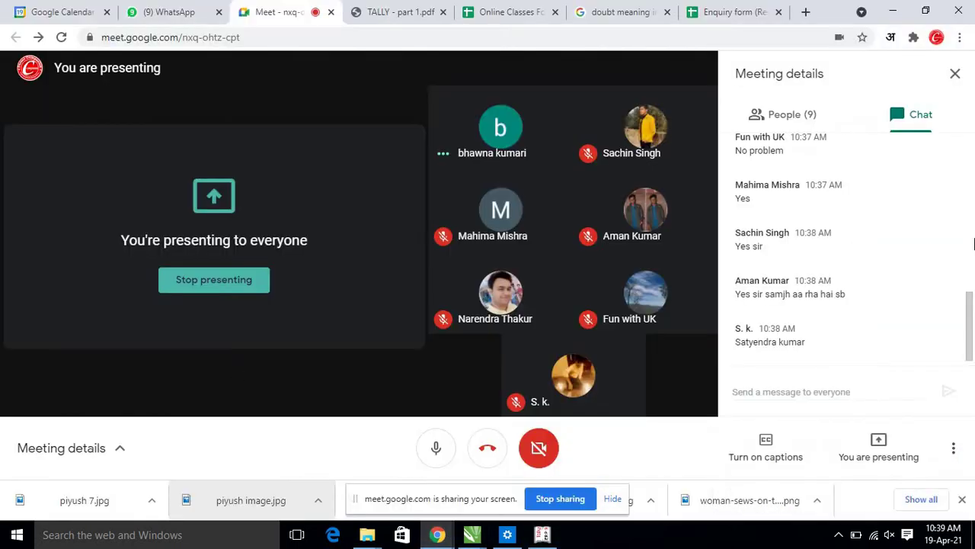
Step: Review the call's chat messages and participant list, and turn the camera back on
{"action": "scroll", "coordinate": [869, 279], "scroll_direction": "up", "scroll_amount": 2}
{"action": "scroll", "coordinate": [880, 281], "scroll_direction": "down", "scroll_amount": 2}
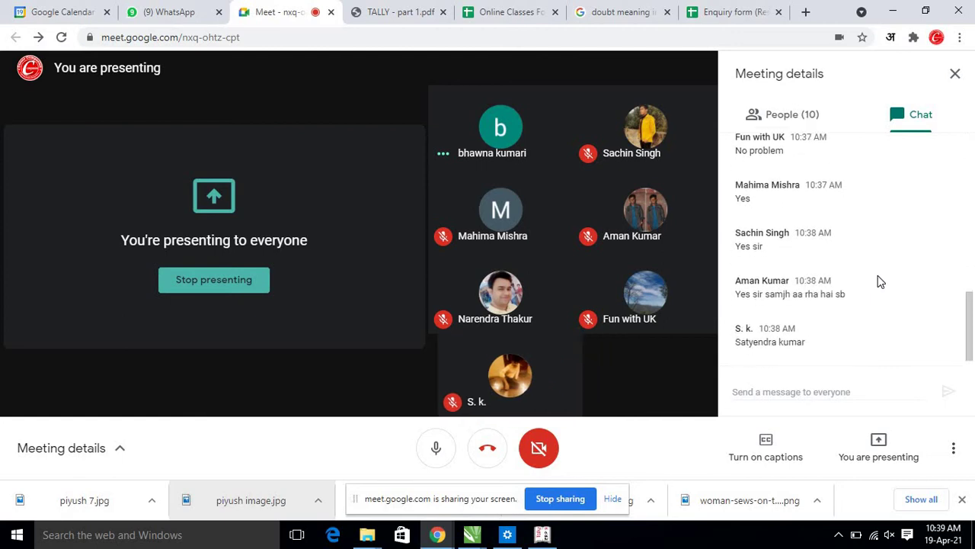
{"action": "scroll", "coordinate": [880, 282], "scroll_direction": "up", "scroll_amount": 2}
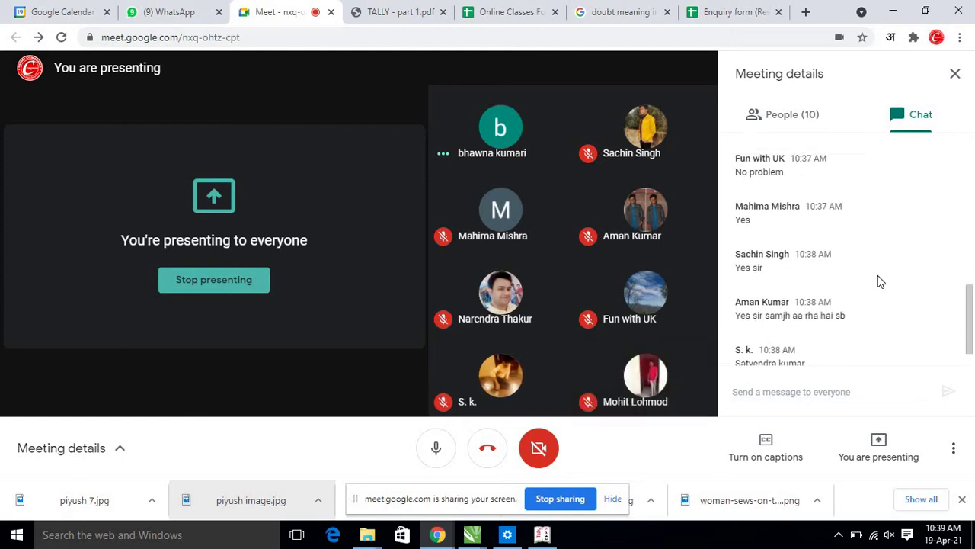
{"action": "scroll", "coordinate": [880, 281], "scroll_direction": "up", "scroll_amount": 1}
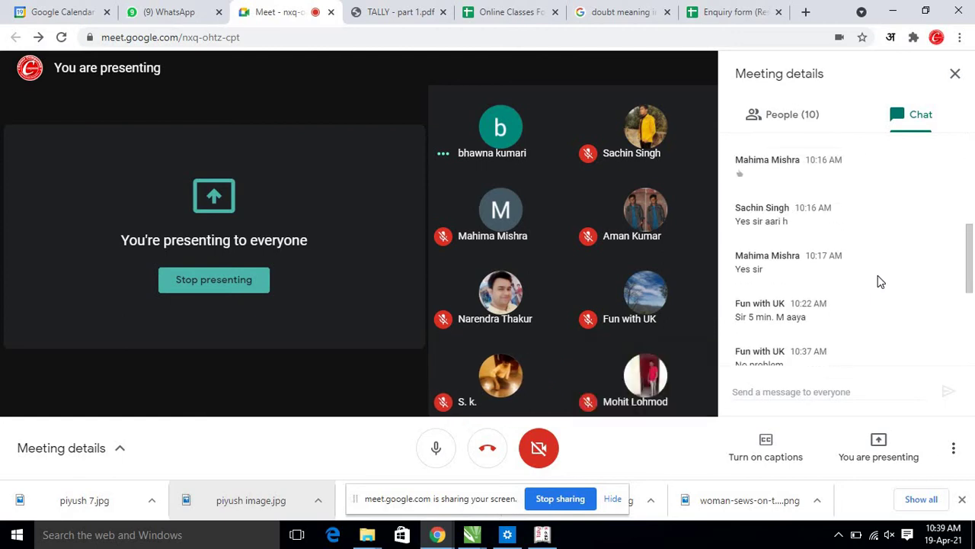
{"action": "scroll", "coordinate": [880, 281], "scroll_direction": "down", "scroll_amount": 3}
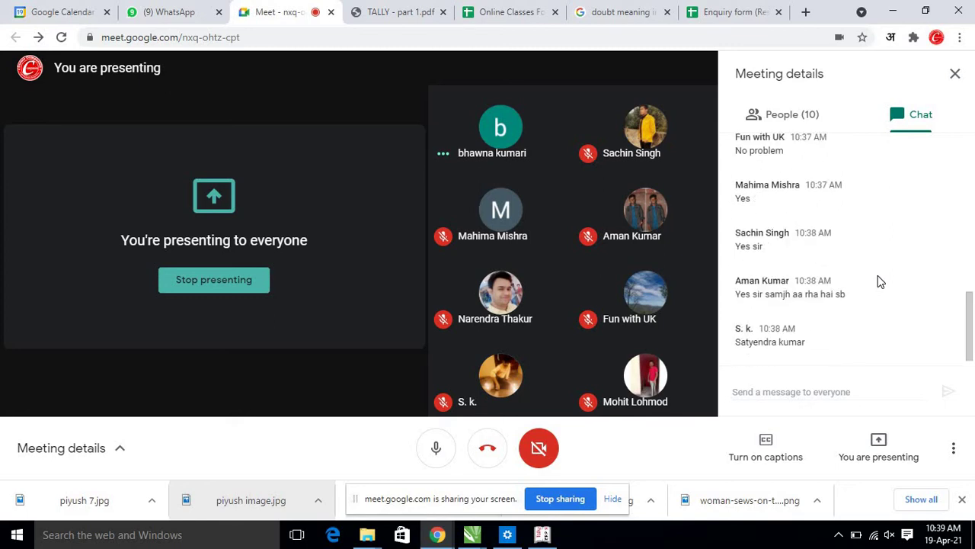
{"action": "scroll", "coordinate": [874, 276], "scroll_direction": "up", "scroll_amount": 15}
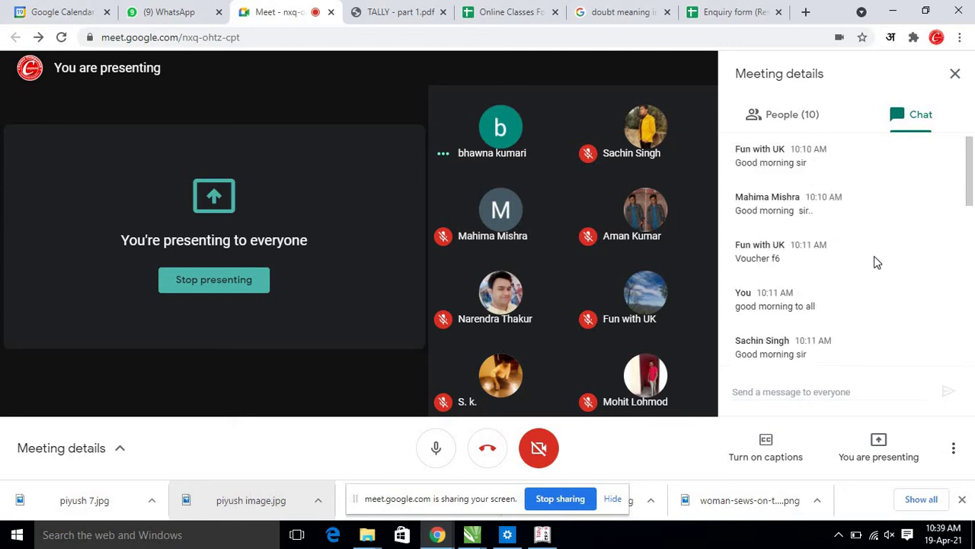
{"action": "left_click", "coordinate": [793, 121]}
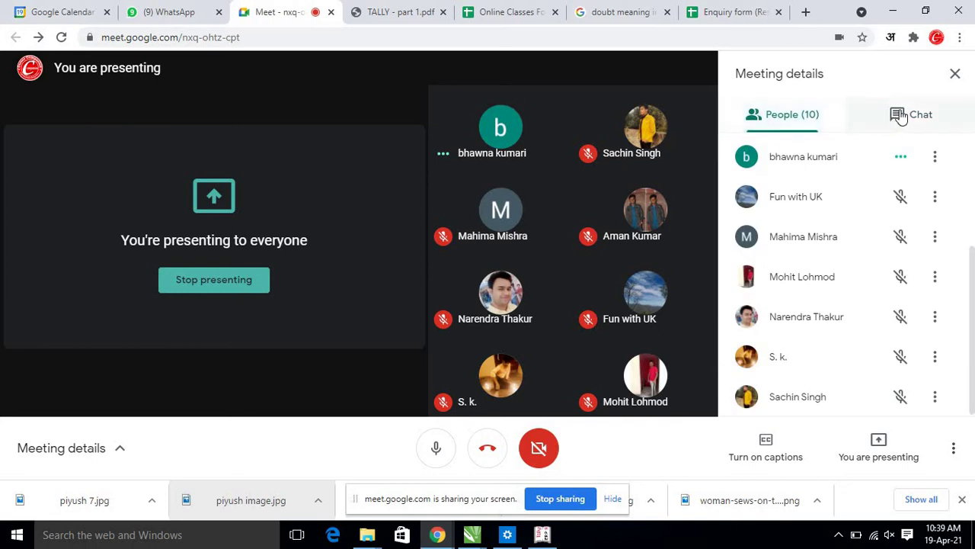
{"action": "scroll", "coordinate": [896, 229], "scroll_direction": "up", "scroll_amount": 3}
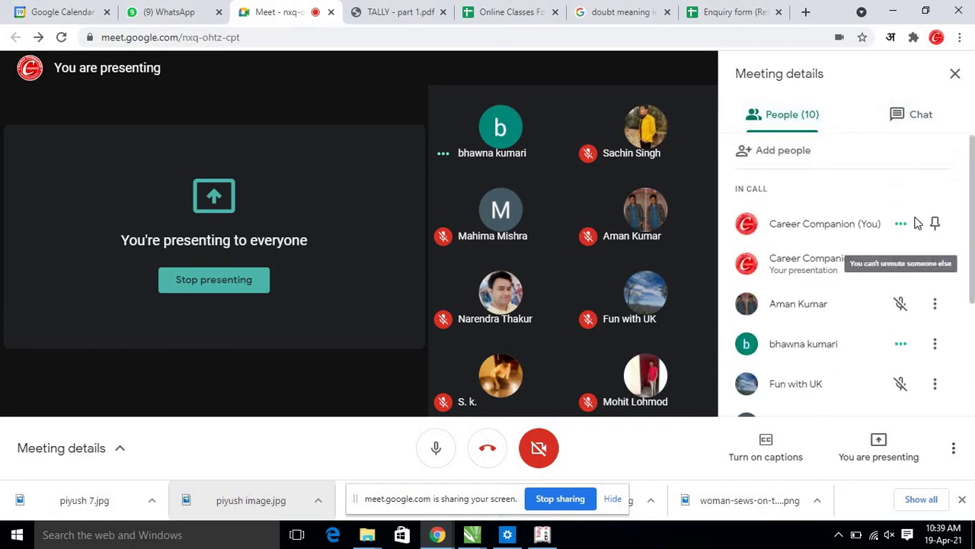
{"action": "left_click", "coordinate": [917, 122]}
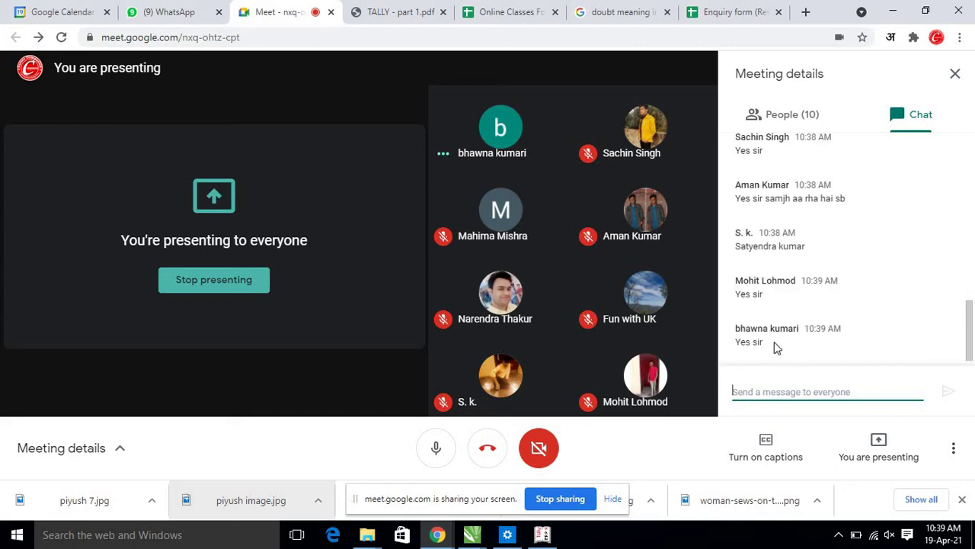
{"action": "left_click", "coordinate": [540, 449]}
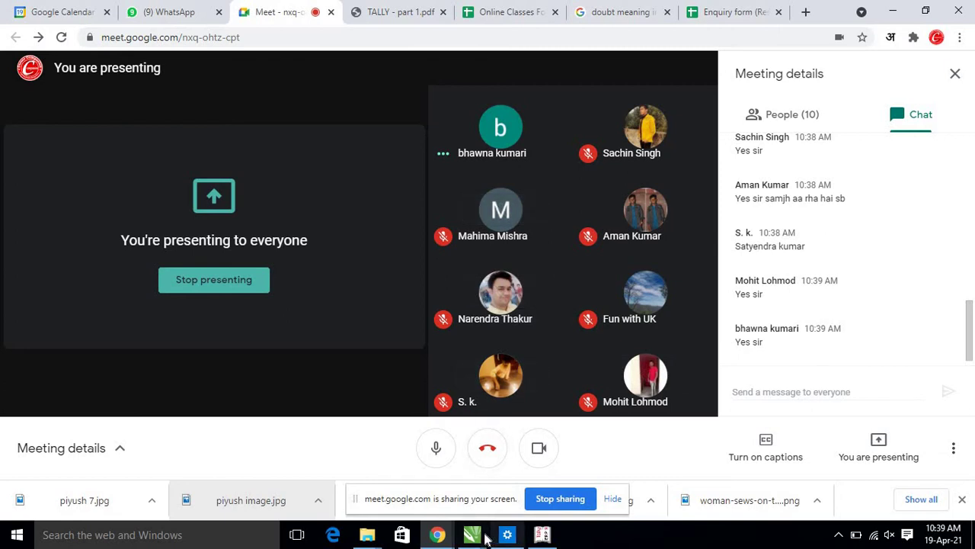
Step: Switch to the Online Classes Form (Responses) spreadsheet and add the label STEP 3 in cell H8 of the 19-4-21 sheet
{"action": "left_click", "coordinate": [728, 12]}
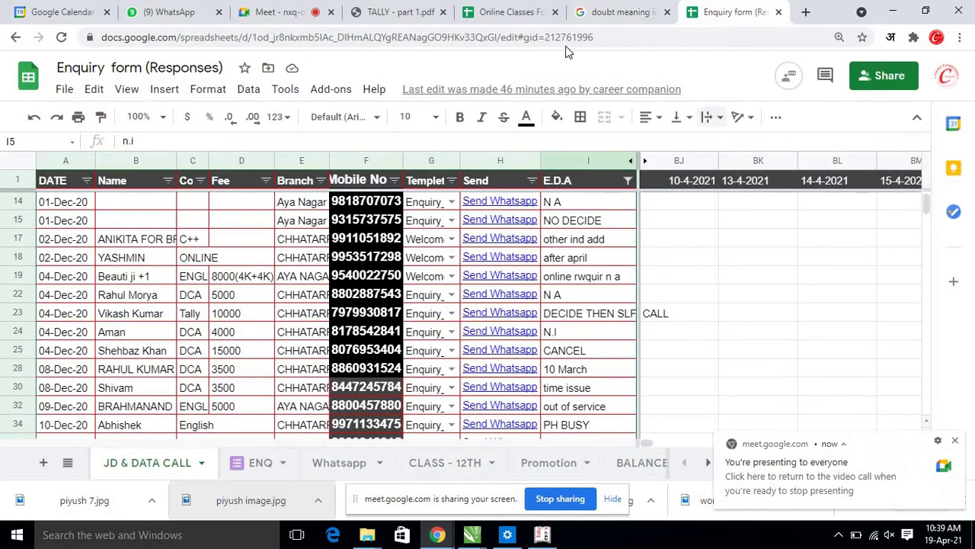
{"action": "left_click", "coordinate": [503, 7]}
{"action": "left_click", "coordinate": [404, 364]}
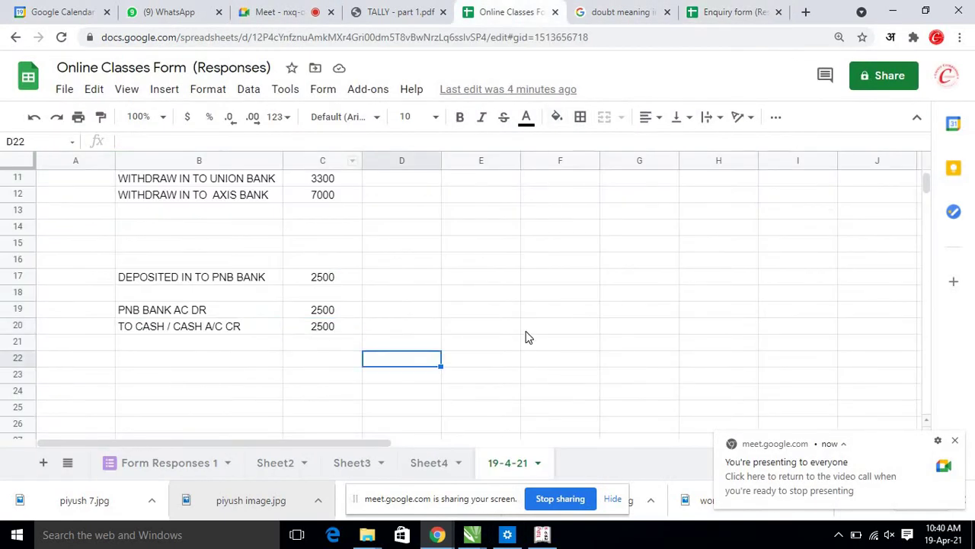
{"action": "scroll", "coordinate": [533, 339], "scroll_direction": "up", "scroll_amount": 5}
{"action": "left_click", "coordinate": [774, 280]}
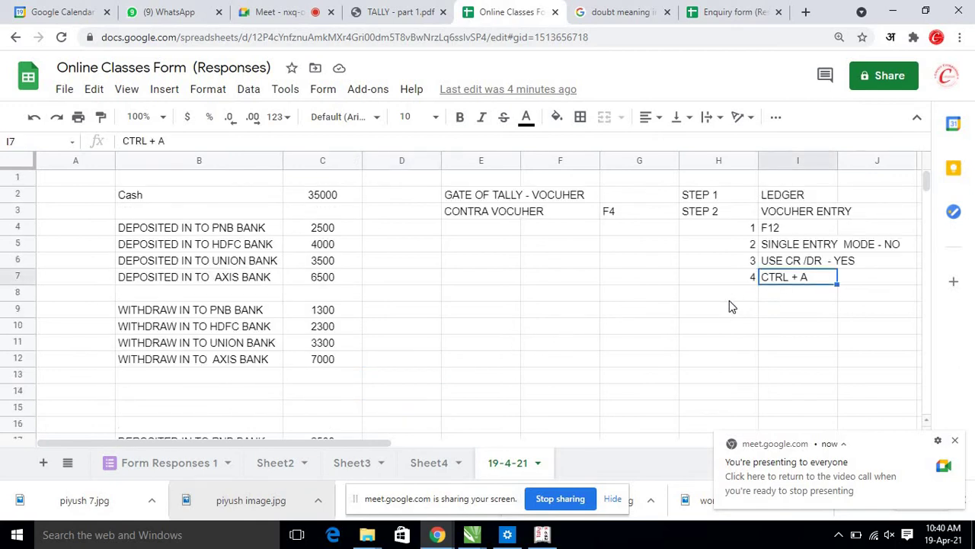
{"action": "left_click", "coordinate": [729, 300]}
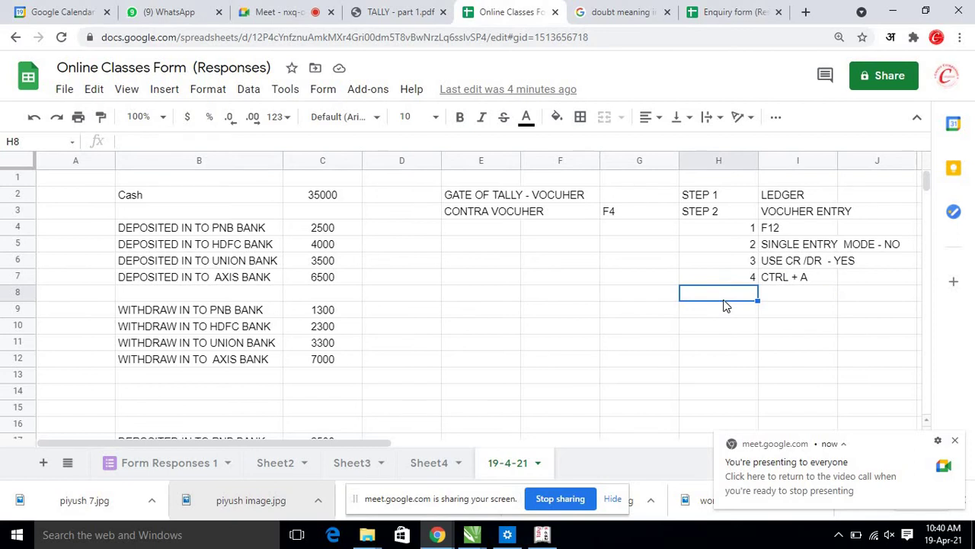
{"action": "type", "text": "STEP 3"}
{"action": "key", "text": "Return"}
Step: Enter the note ENTRY COMP in cell I8 beside the STEP 3 label
{"action": "left_click", "coordinate": [717, 297]}
{"action": "key", "text": "Right"}
{"action": "type", "text": "ENT"}
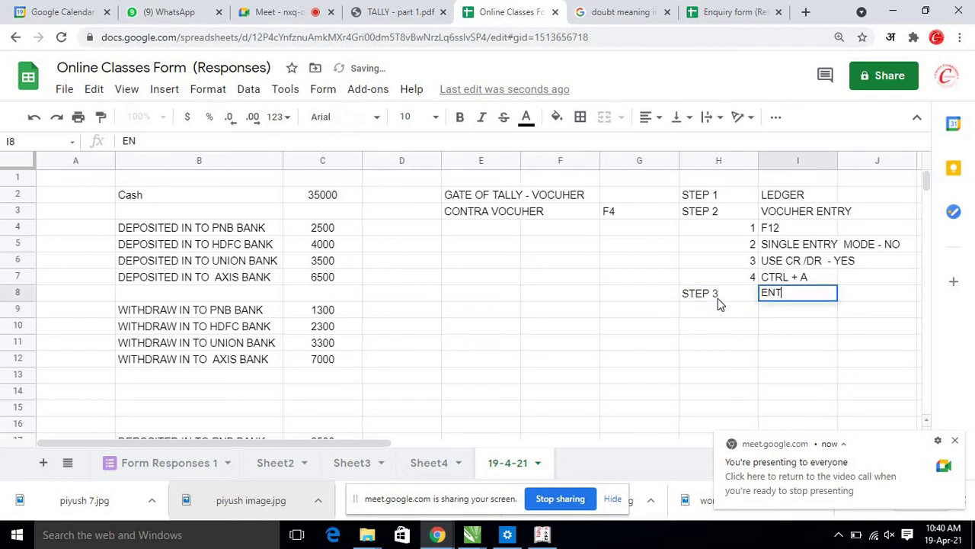
{"action": "type", "text": "RY COMP"}
{"action": "key", "text": "Return"}
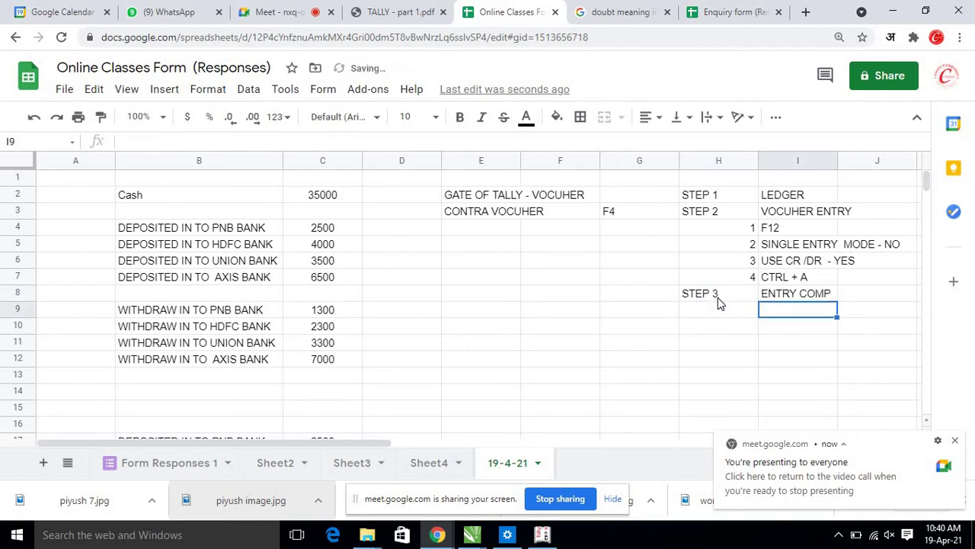
Step: Switch to Tally.ERP 9, accept contra voucher No. 1 for the PNB BANK deposit, and raise the system volume
{"action": "left_click", "coordinate": [555, 536]}
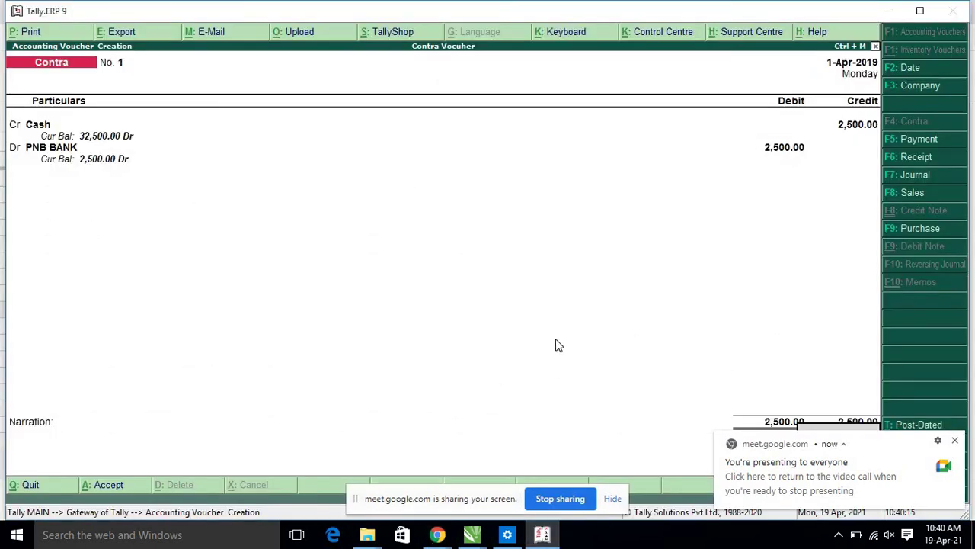
{"action": "key", "text": "ctrl+a"}
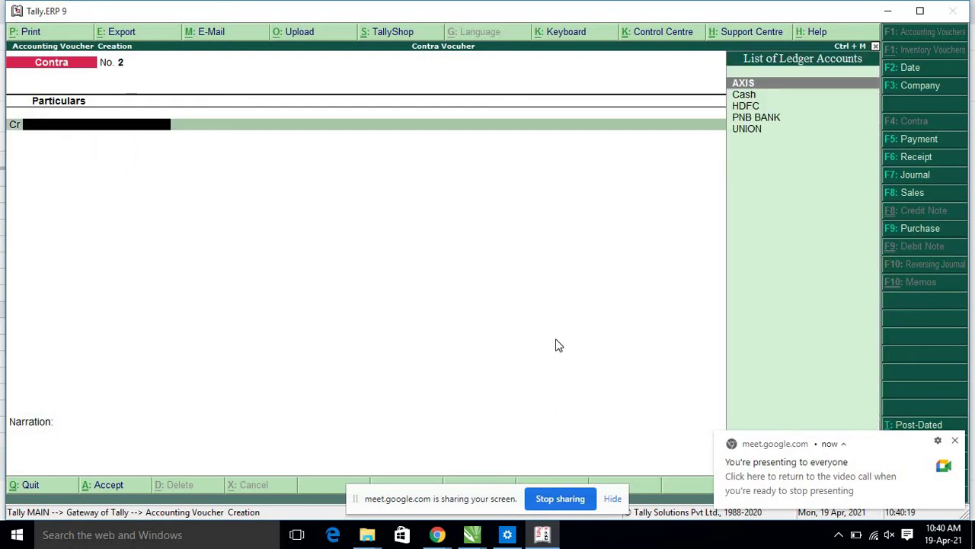
{"action": "key", "text": "XF86AudioRaiseVolume"}
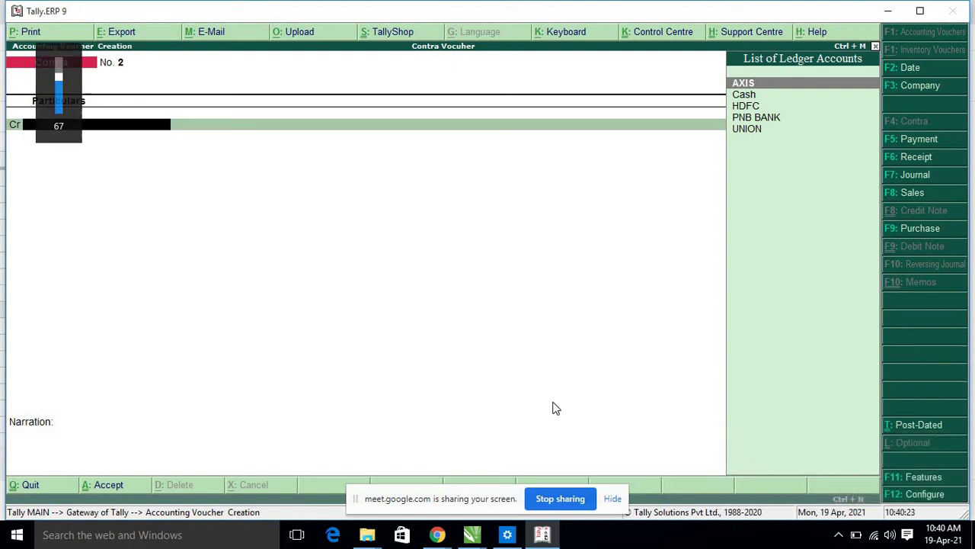
{"action": "left_click", "coordinate": [436, 534]}
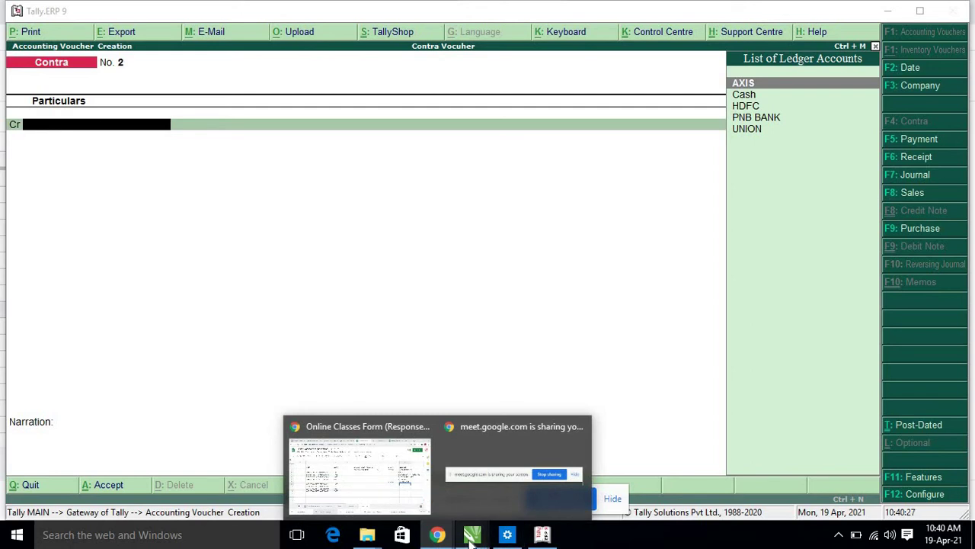
{"action": "mouse_move", "coordinate": [390, 482]}
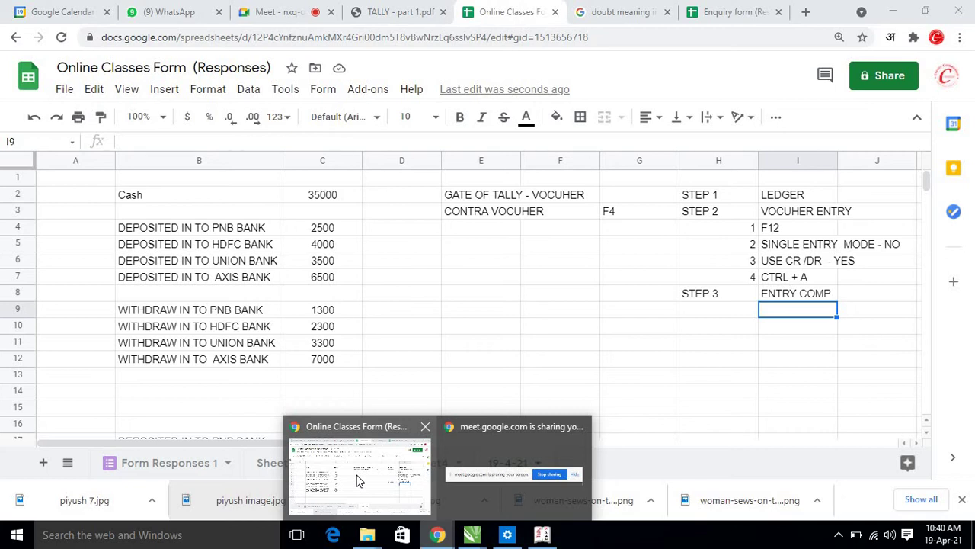
{"action": "key", "text": "alt+Tab"}
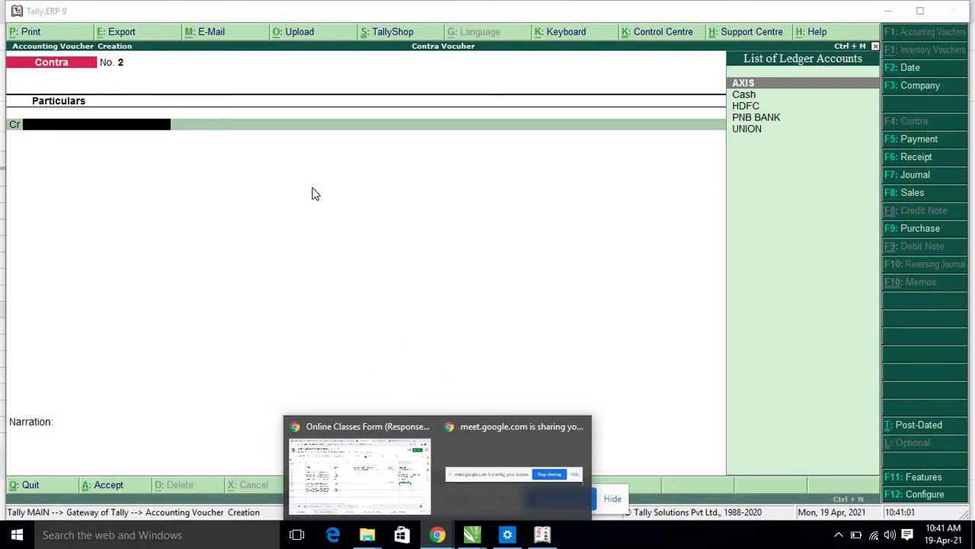
{"action": "left_click", "coordinate": [429, 429]}
{"action": "mouse_move", "coordinate": [437, 534]}
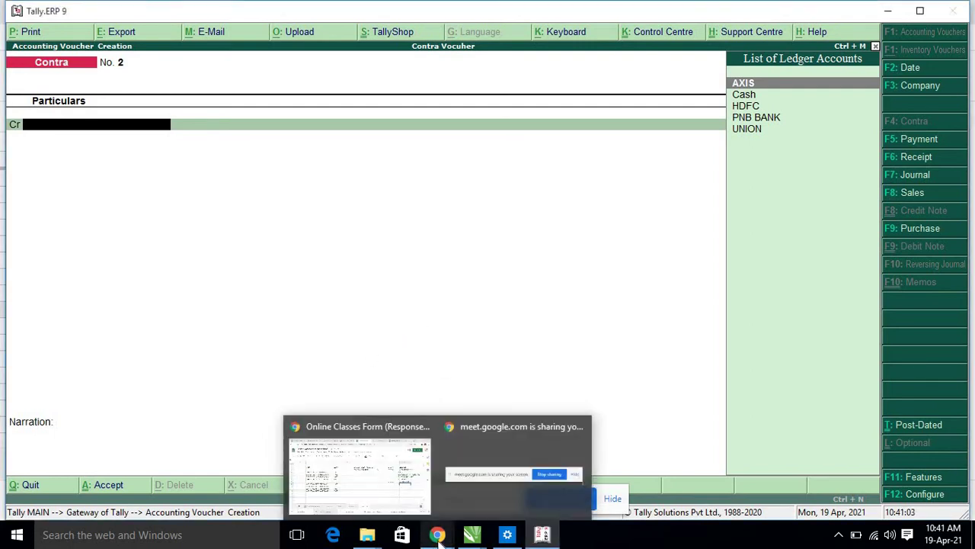
{"action": "mouse_move", "coordinate": [519, 419]}
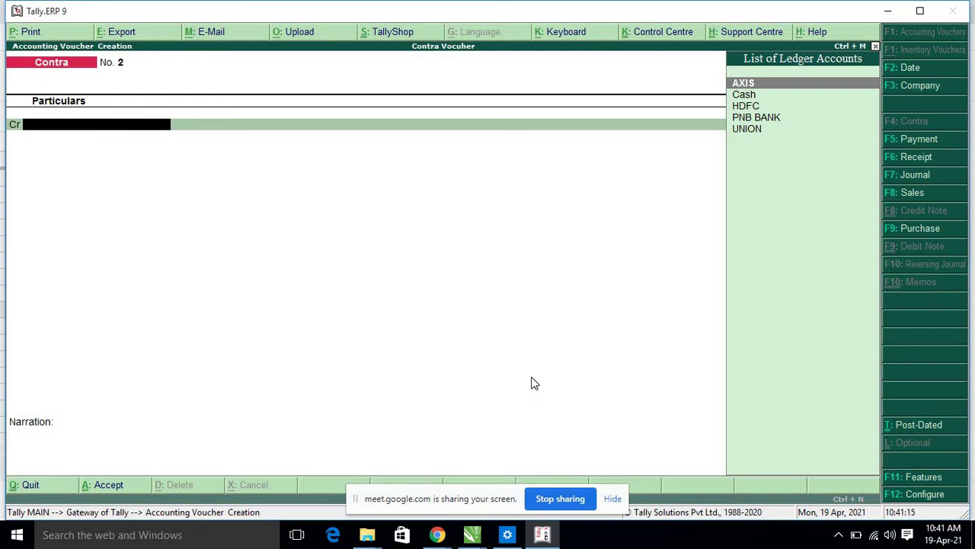
Step: Return to the class spreadsheet and check the HDFC BANK deposit entry and its amount in row 5
{"action": "left_click", "coordinate": [437, 534]}
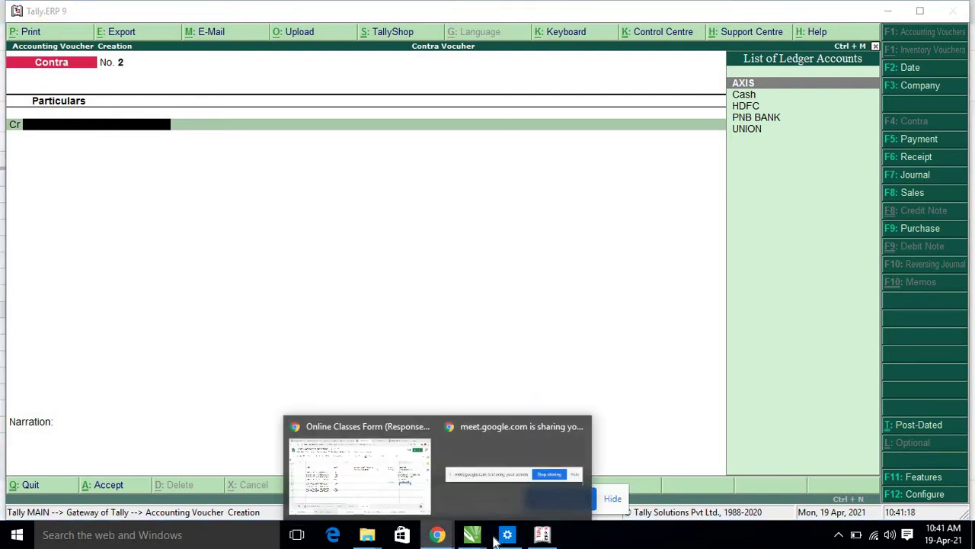
{"action": "left_click", "coordinate": [442, 534]}
{"action": "left_click", "coordinate": [407, 476]}
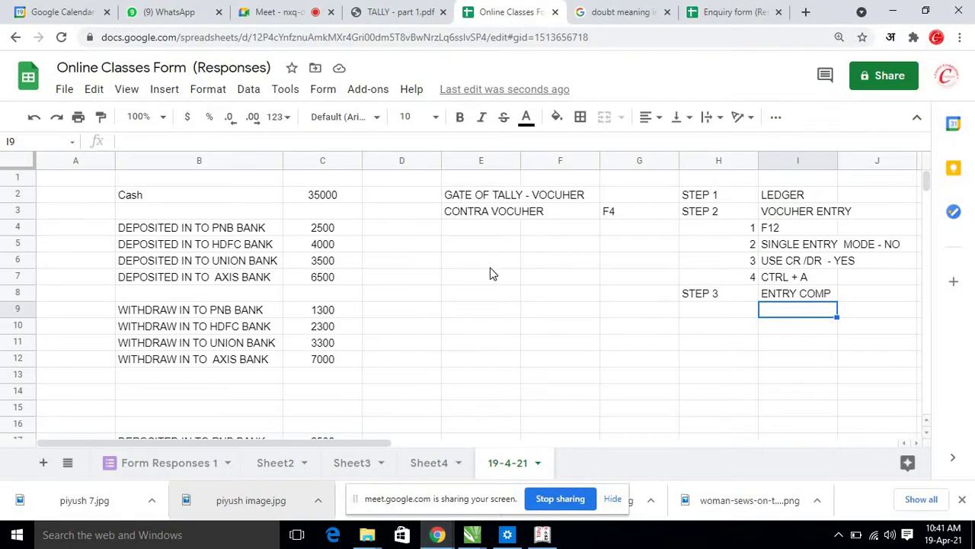
{"action": "left_click", "coordinate": [224, 246]}
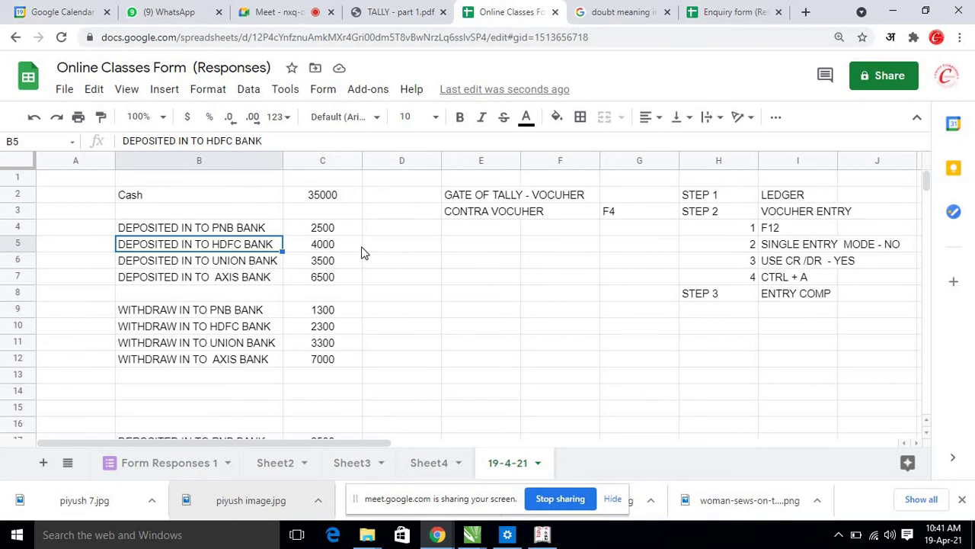
{"action": "left_click", "coordinate": [335, 253]}
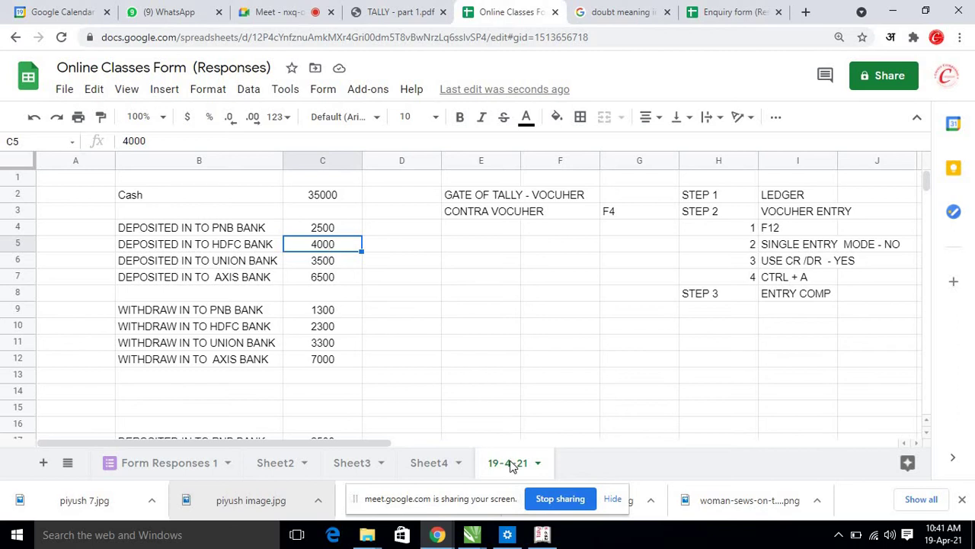
{"action": "left_click", "coordinate": [543, 535]}
{"action": "left_click", "coordinate": [540, 534]}
{"action": "scroll", "coordinate": [448, 381], "scroll_direction": "down", "scroll_amount": 1}
{"action": "scroll", "coordinate": [448, 382], "scroll_direction": "up", "scroll_amount": 1}
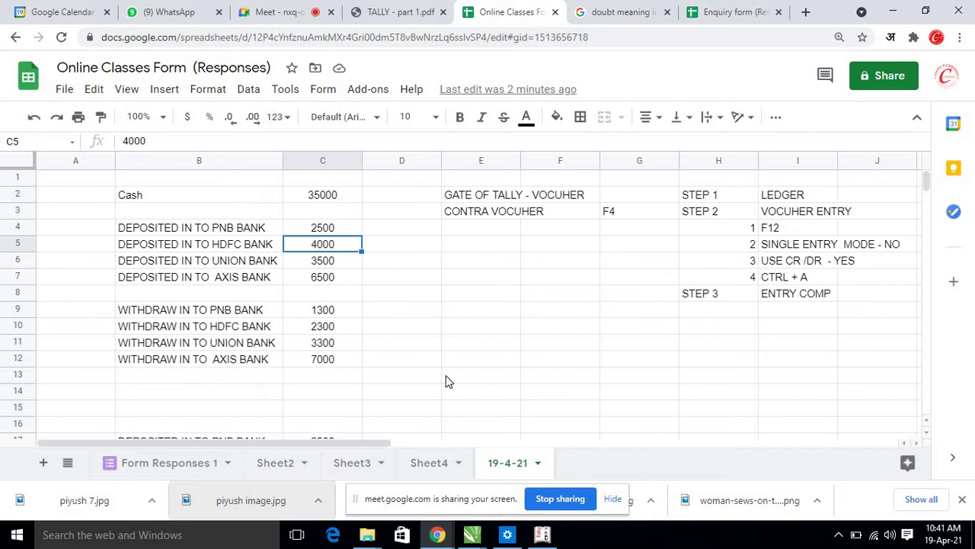
Step: Switch to Tally.ERP 9 and set Cash as the credit ledger of contra voucher No. 2
{"action": "left_click", "coordinate": [542, 534]}
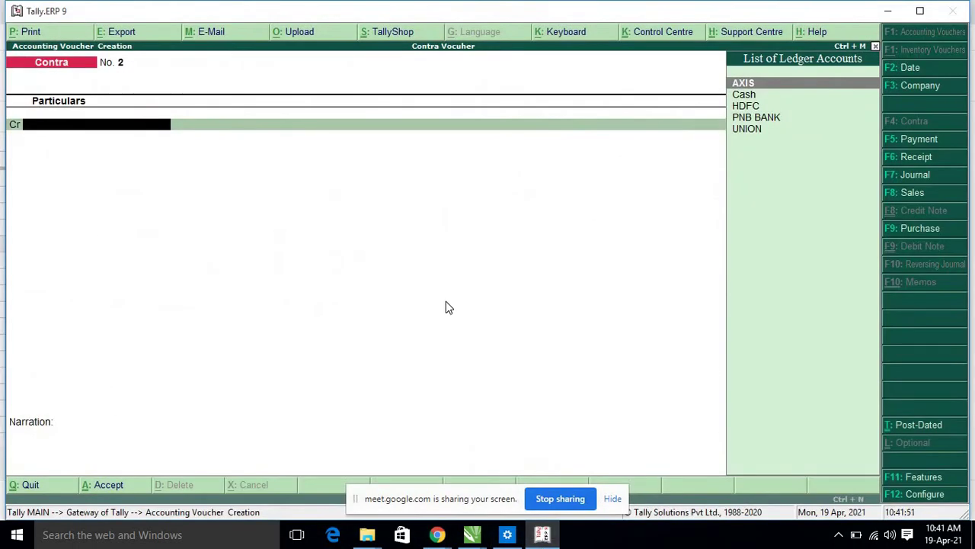
{"action": "key", "text": "Down"}
{"action": "key", "text": "Return"}
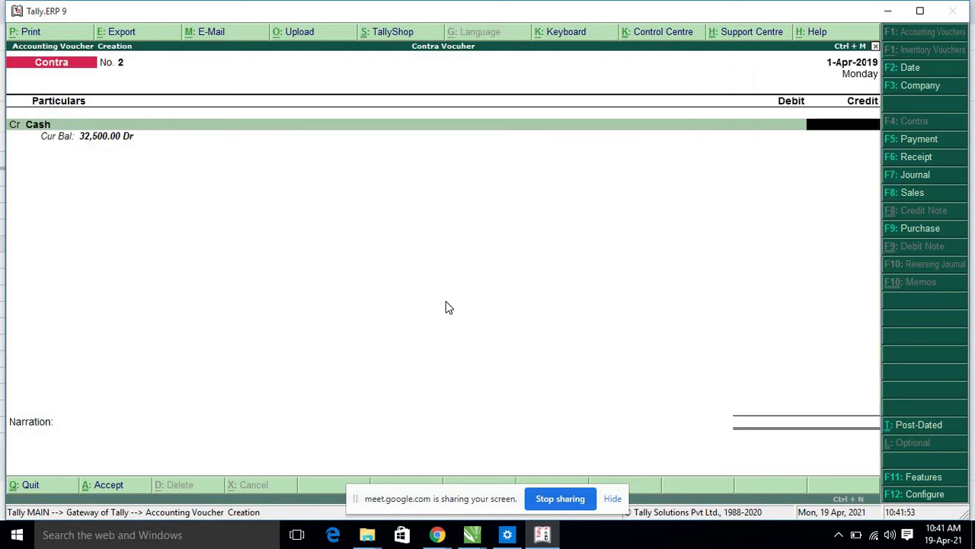
{"action": "left_click", "coordinate": [542, 535]}
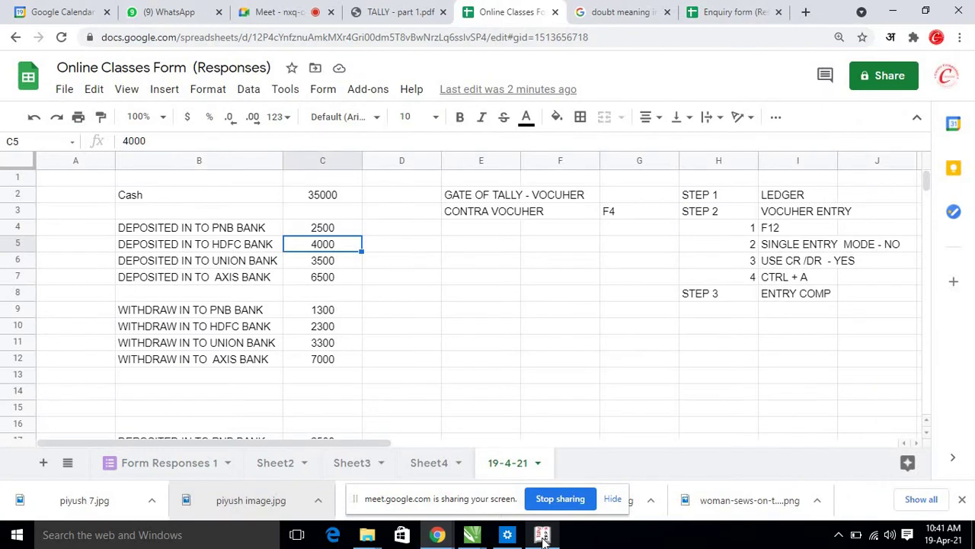
Step: Switch to Tally.ERP 9 and credit Cash with 4,000 in the open contra voucher
{"action": "left_click", "coordinate": [541, 535]}
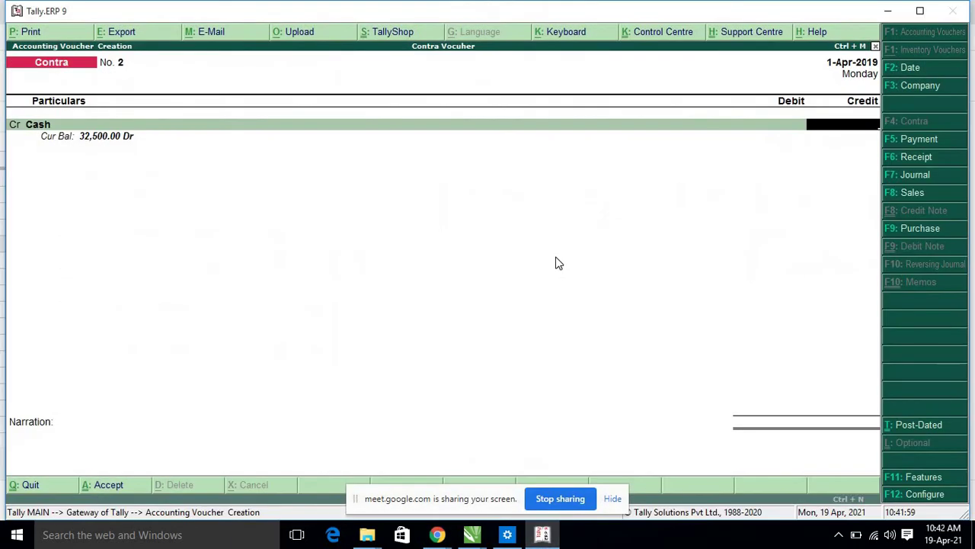
{"action": "type", "text": "4,000"}
{"action": "key", "text": "Return"}
{"action": "key", "text": "Return"}
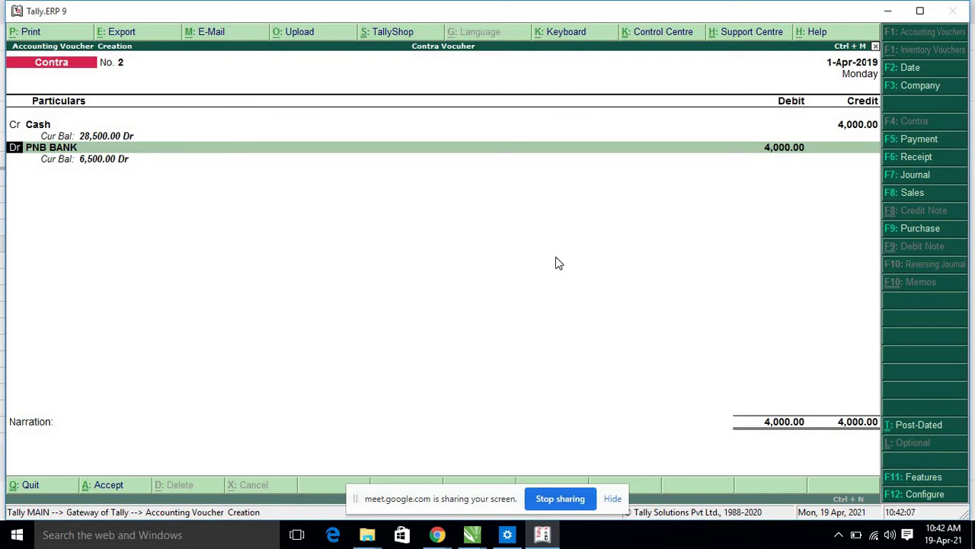
Step: Check the deposit list in the spreadsheet, and set HDFC as the debit ledger of the contra voucher in Tally.ERP 9
{"action": "key", "text": "alt+Tab"}
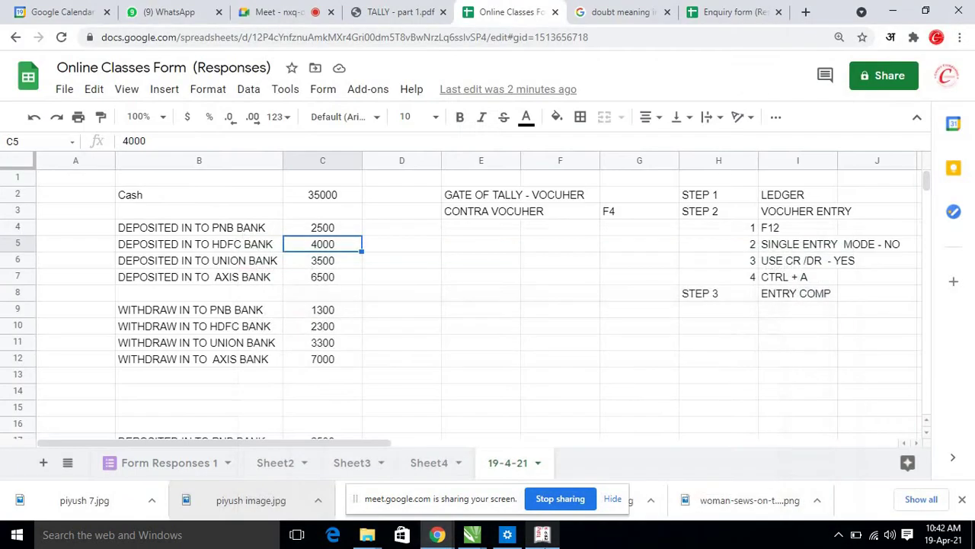
{"action": "key", "text": "alt+Tab"}
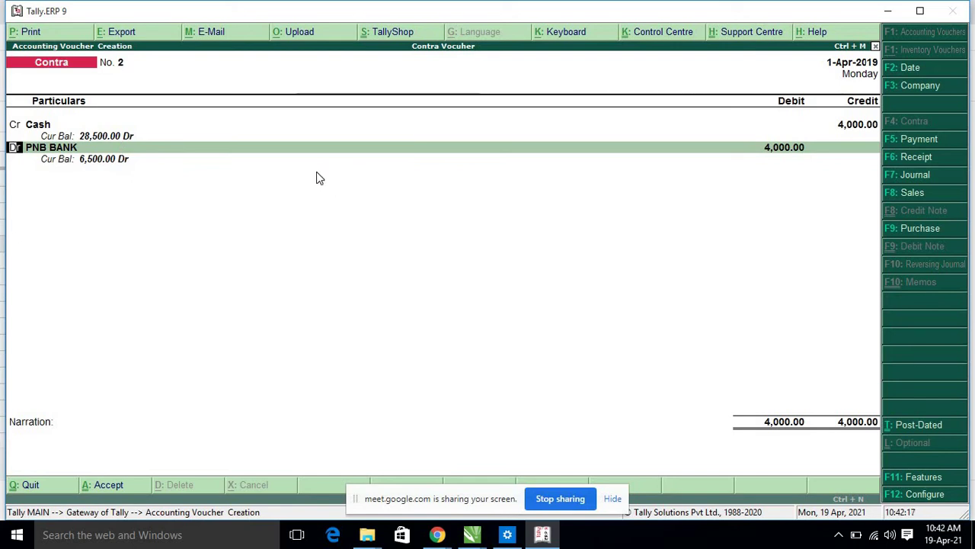
{"action": "key", "text": "Return"}
{"action": "key", "text": "Up"}
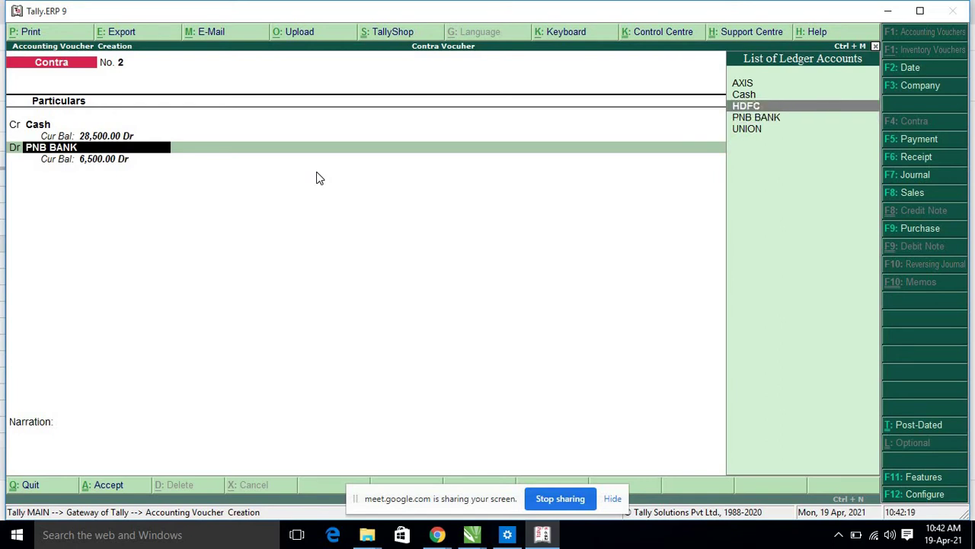
{"action": "key", "text": "Return"}
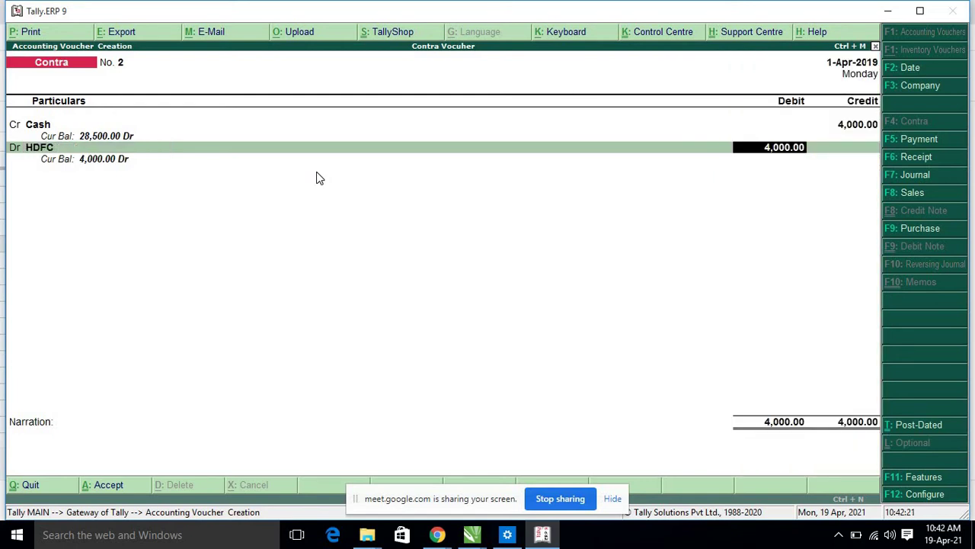
Step: Keep the 4,000 debit, record two 2000 notes in the HDFC cash denominations and save the voucher without narration
{"action": "key", "text": "Return"}
{"action": "key", "text": "Return"}
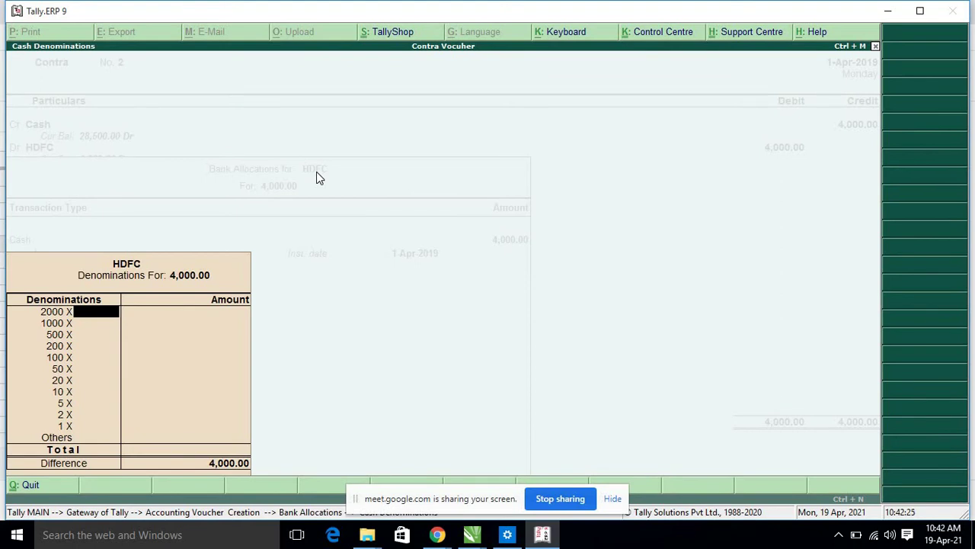
{"action": "type", "text": "2"}
{"action": "key", "text": "Return"}
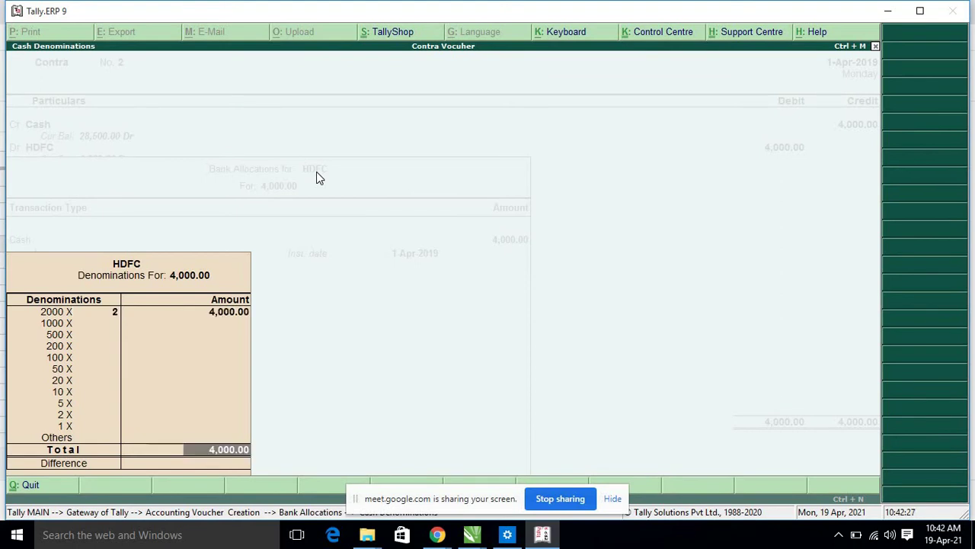
{"action": "key", "text": "Return"}
{"action": "key", "text": "Return"}
{"action": "key", "text": "Return"}
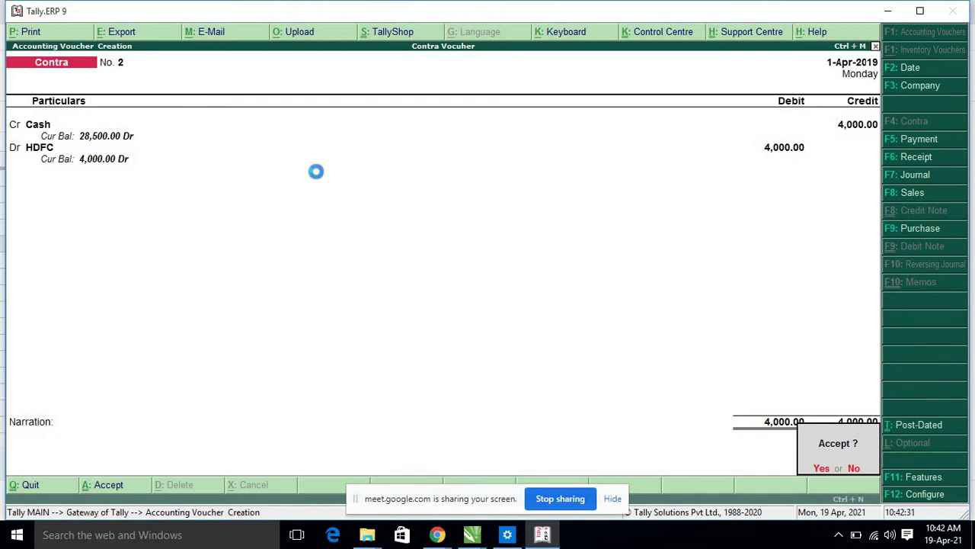
{"action": "key", "text": "Return"}
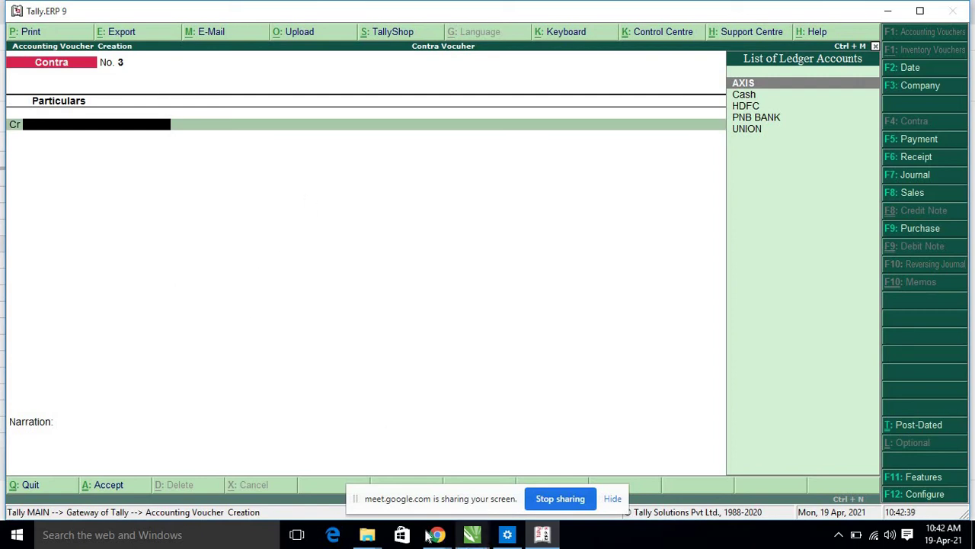
Step: Switch to the browser and look over the meeting chat, the TALLY - part 1 notes and the 19-4-21 deposit sheet
{"action": "mouse_move", "coordinate": [437, 536]}
{"action": "left_click", "coordinate": [401, 494]}
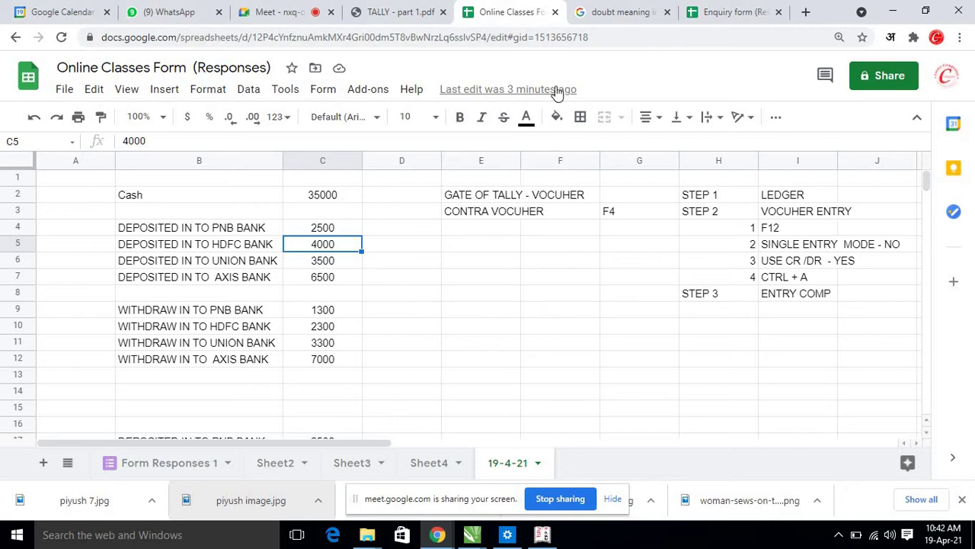
{"action": "left_click", "coordinate": [305, 12]}
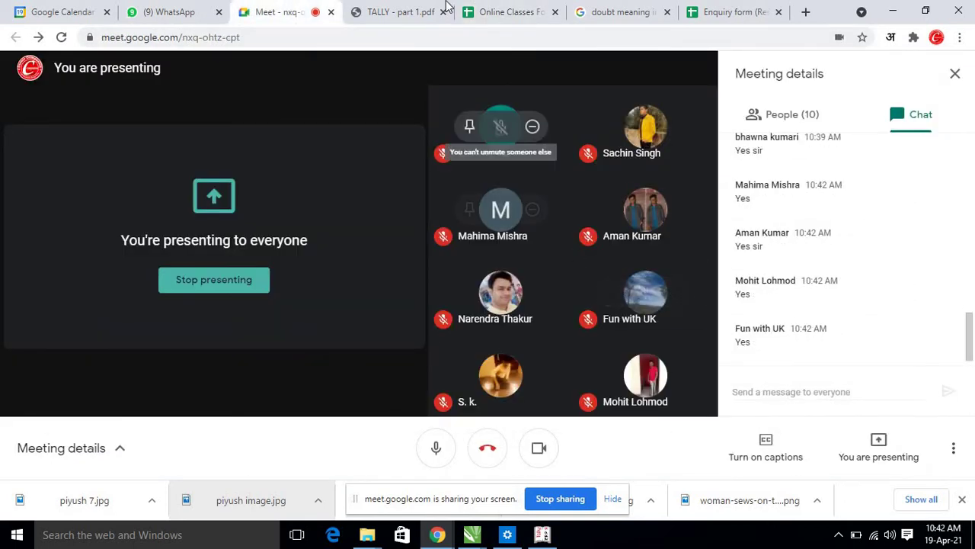
{"action": "left_click", "coordinate": [423, 11]}
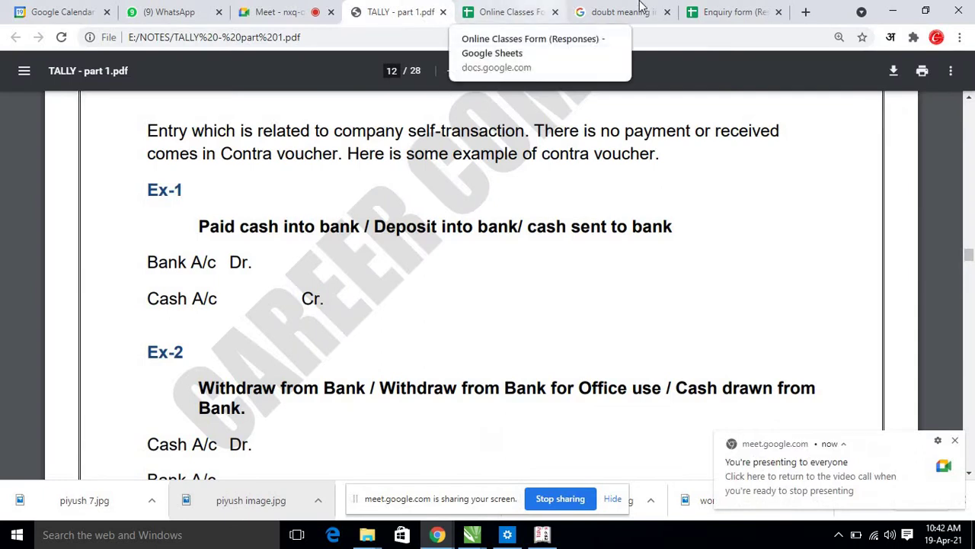
{"action": "left_click", "coordinate": [728, 11]}
{"action": "left_click", "coordinate": [526, 12]}
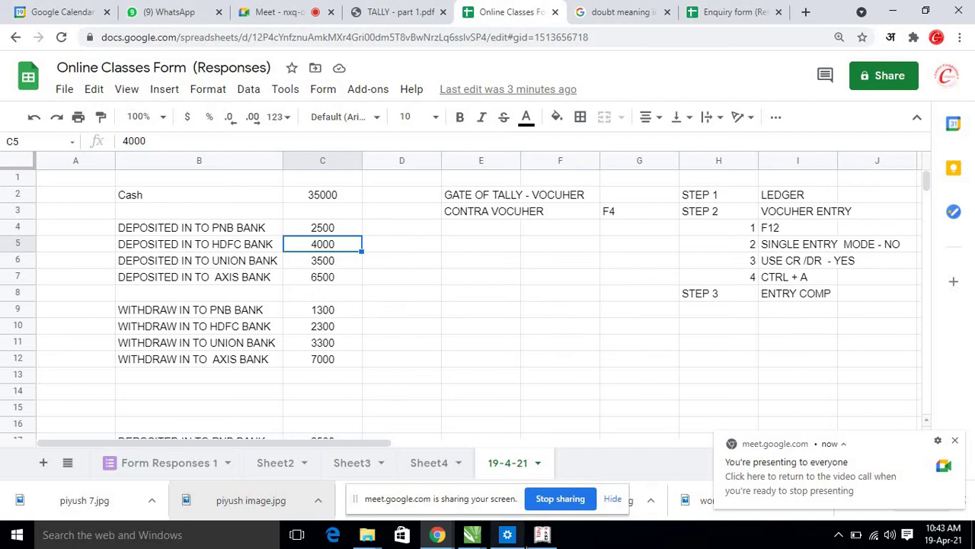
Step: Switch back to Tally.ERP 9 and credit Cash with 3,500 in the new contra voucher
{"action": "left_click", "coordinate": [542, 534]}
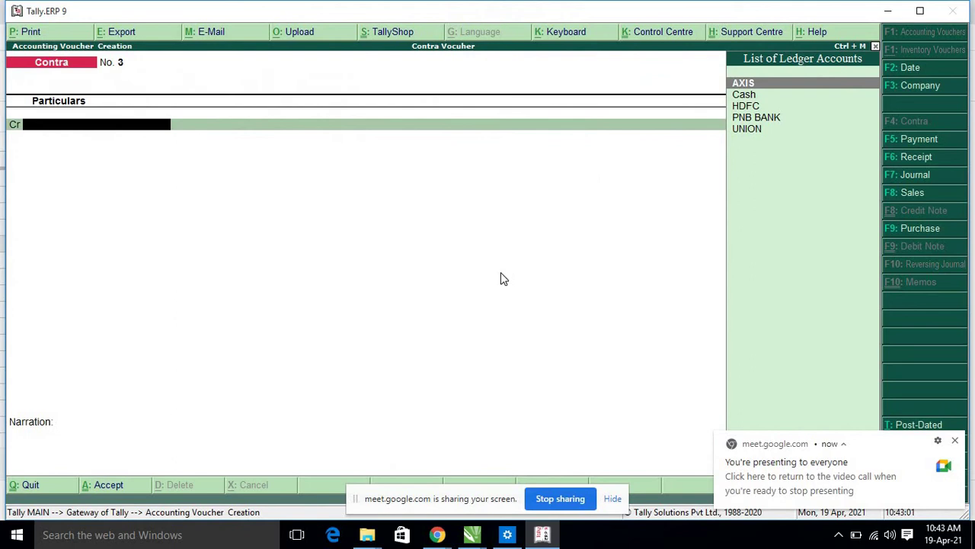
{"action": "key", "text": "Down"}
{"action": "key", "text": "Up"}
{"action": "key", "text": "Down"}
{"action": "key", "text": "Return"}
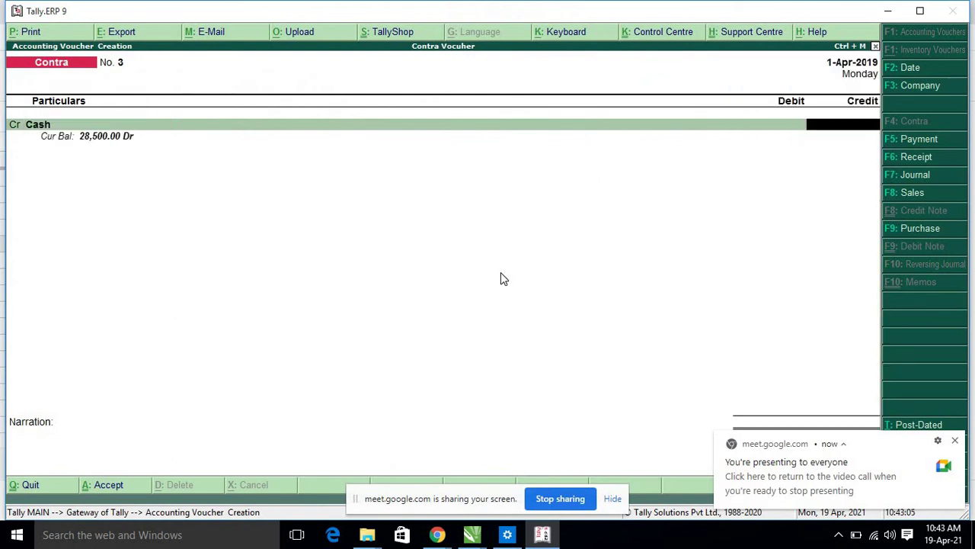
{"action": "type", "text": "3,500"}
{"action": "key", "text": "Return"}
Step: Set UNION as the debit ledger for 3,500 and open its cash denominations
{"action": "type", "text": "hdfc"}
{"action": "key", "text": "Return"}
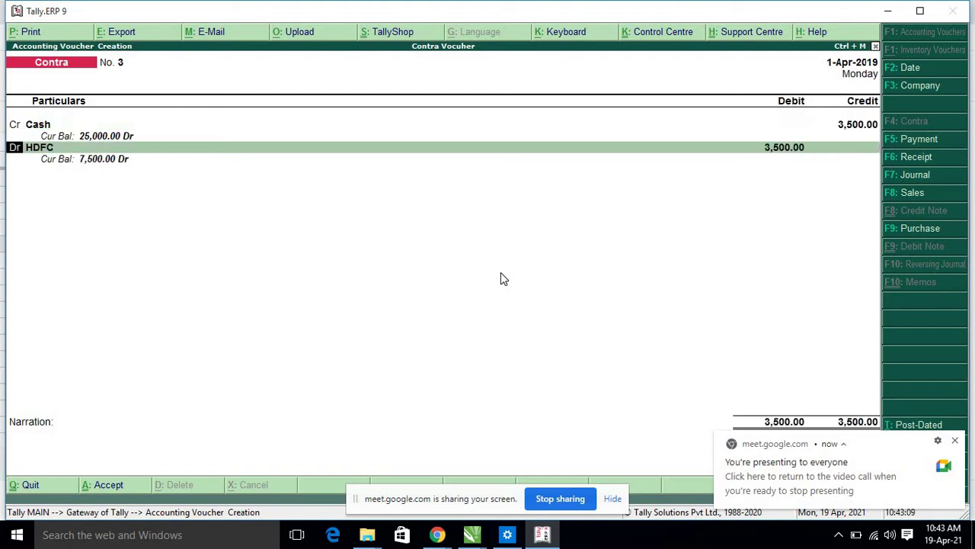
{"action": "key", "text": "Return"}
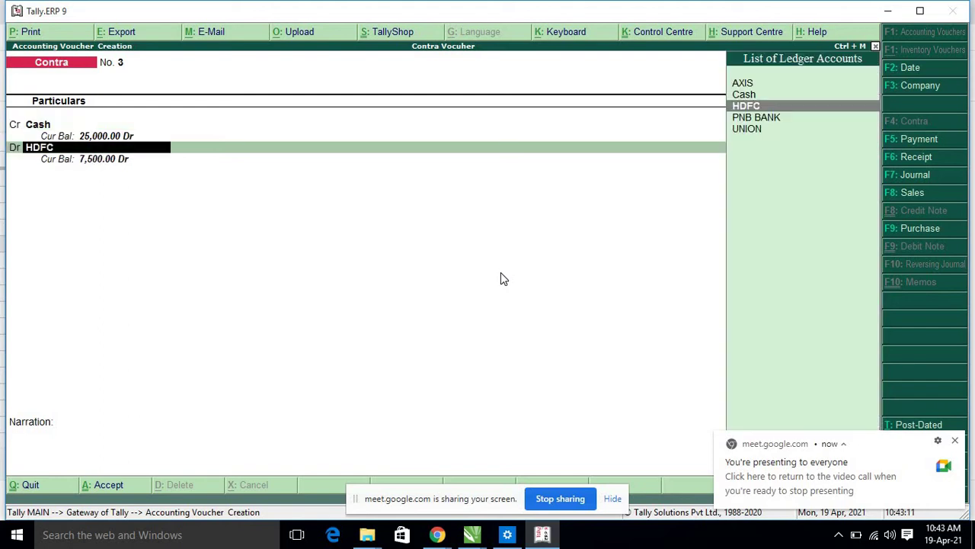
{"action": "key", "text": "Down"}
{"action": "key", "text": "Down"}
{"action": "key", "text": "Return"}
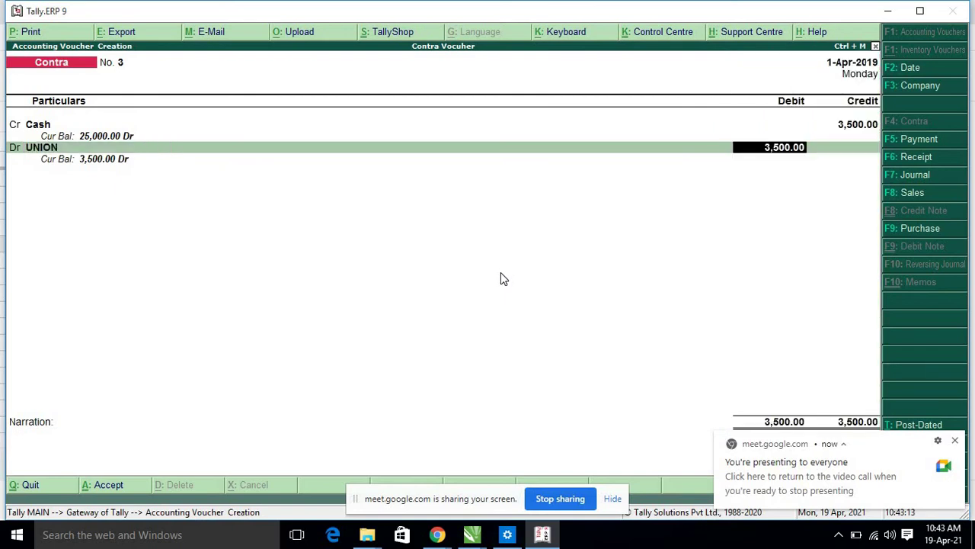
{"action": "key", "text": "Return"}
{"action": "key", "text": "Return"}
{"action": "key", "text": "Return"}
{"action": "key", "text": "Return"}
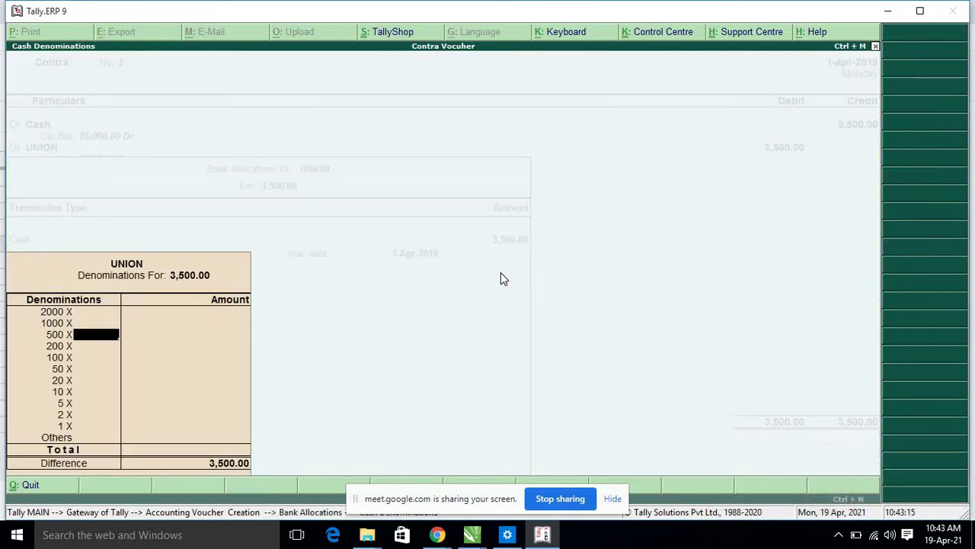
{"action": "key", "text": "Return"}
{"action": "key", "text": "Return"}
{"action": "key", "text": "Return"}
{"action": "key", "text": "Return"}
{"action": "key", "text": "Return"}
{"action": "key", "text": "Return"}
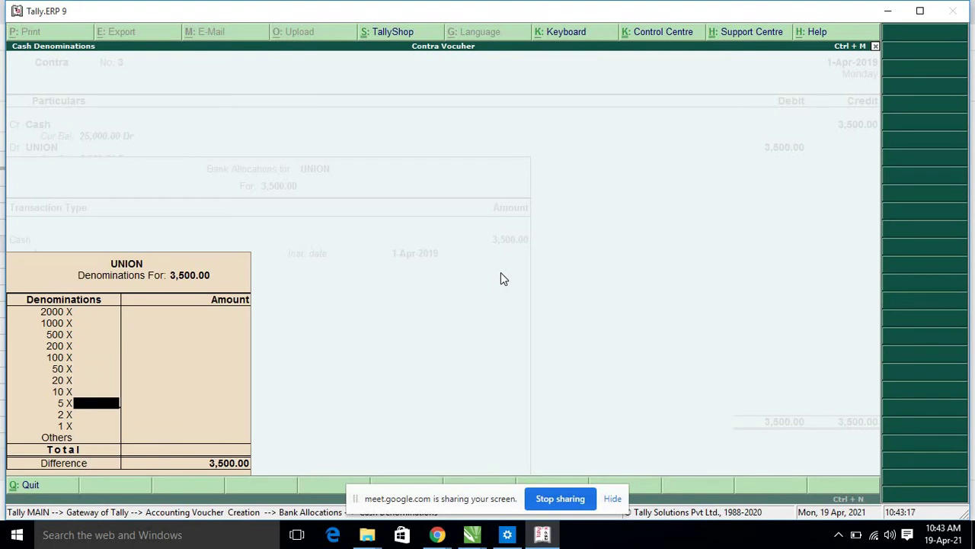
{"action": "key", "text": "Return"}
{"action": "key", "text": "Return"}
{"action": "key", "text": "Return"}
{"action": "key", "text": "Return"}
{"action": "key", "text": "Return"}
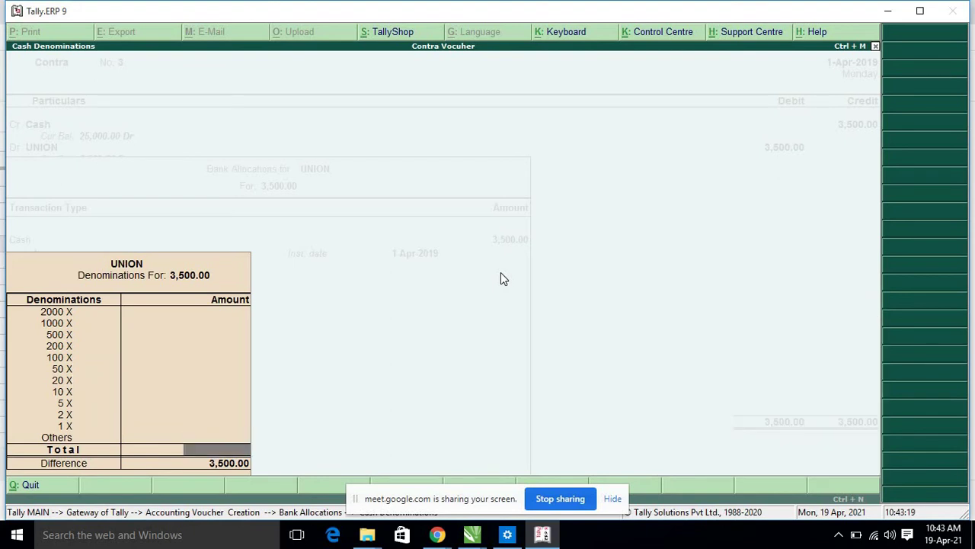
{"action": "key", "text": "Up"}
{"action": "key", "text": "Up"}
{"action": "key", "text": "Up"}
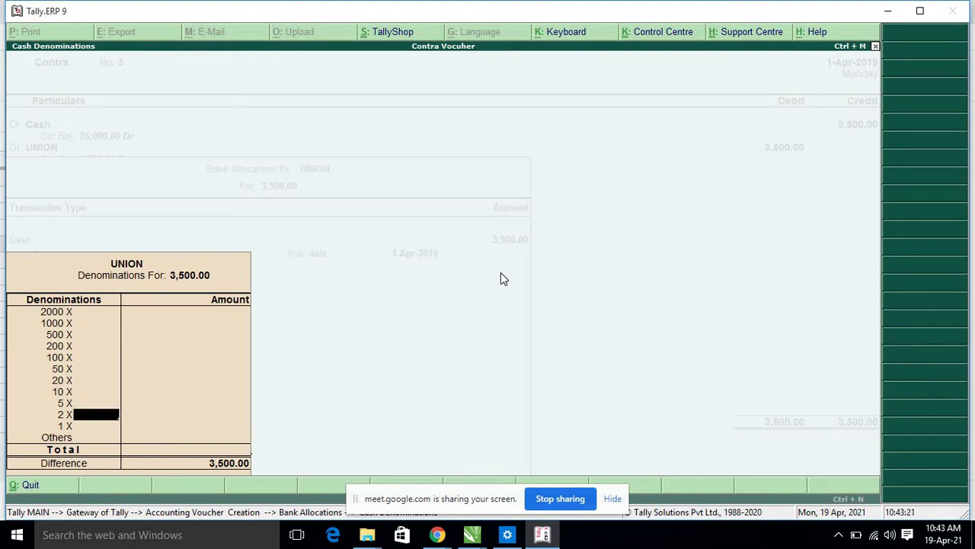
{"action": "key", "text": "Up"}
{"action": "key", "text": "Up"}
{"action": "key", "text": "Up"}
{"action": "key", "text": "Up"}
{"action": "key", "text": "Up"}
{"action": "key", "text": "Up"}
{"action": "key", "text": "Up"}
{"action": "key", "text": "Up"}
{"action": "key", "text": "Up"}
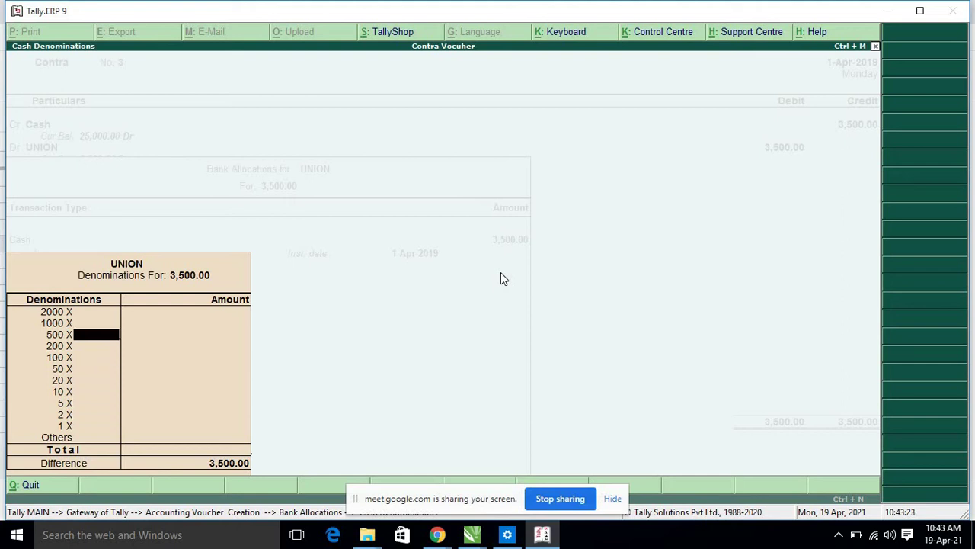
Step: Record one 2000 note and three 500 notes for the UNION deposit and save the contra voucher without narration
{"action": "type", "text": "1"}
{"action": "key", "text": "Return"}
{"action": "key", "text": "Return"}
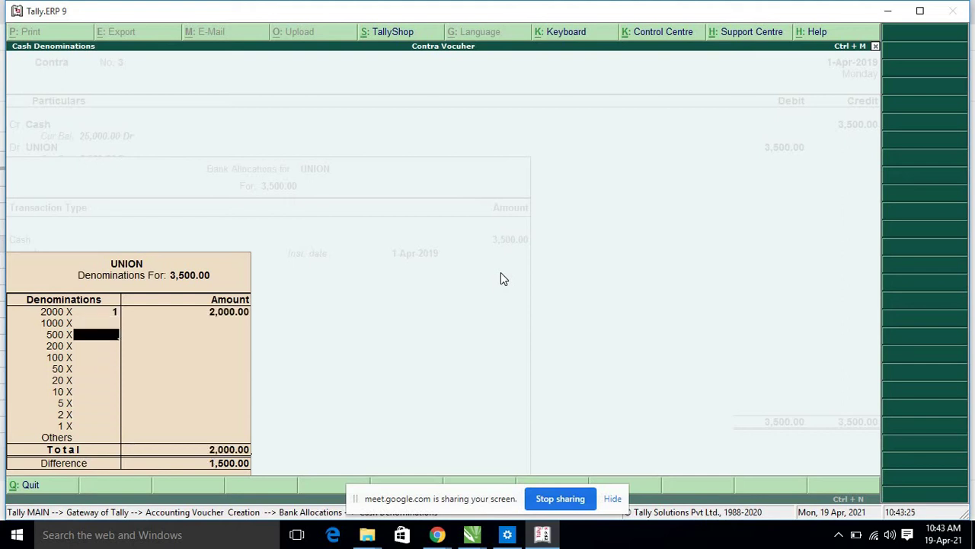
{"action": "key", "text": "Return"}
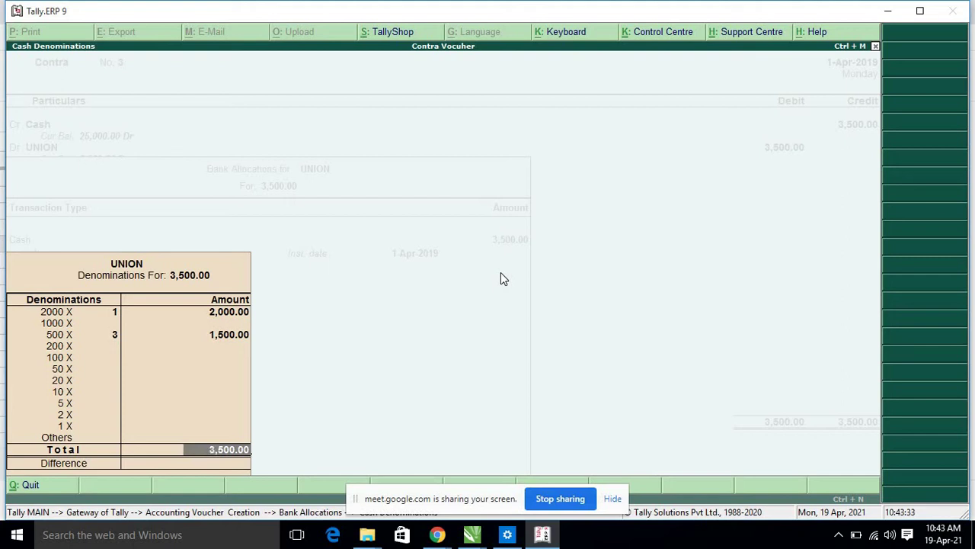
{"action": "key", "text": "Return"}
{"action": "key", "text": "Return"}
{"action": "key", "text": "Return"}
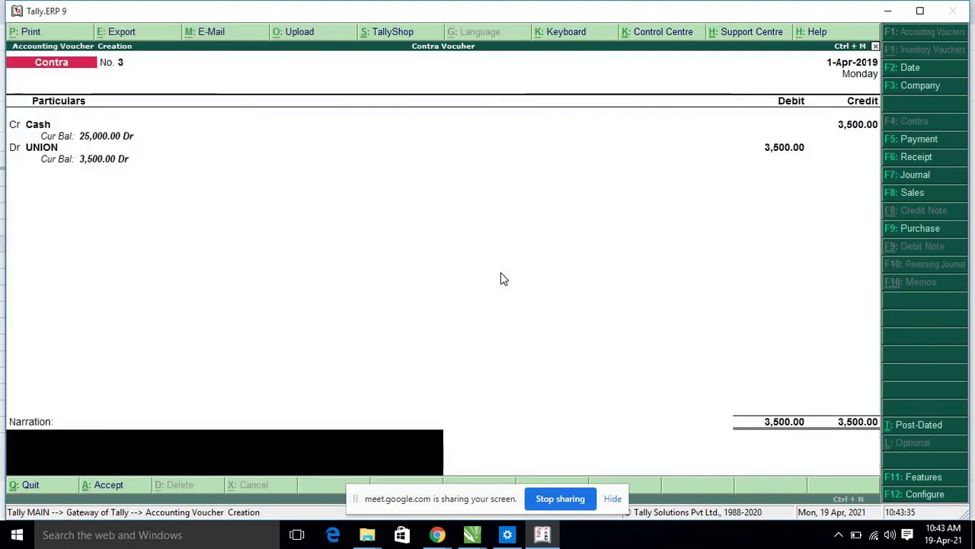
{"action": "key", "text": "Return"}
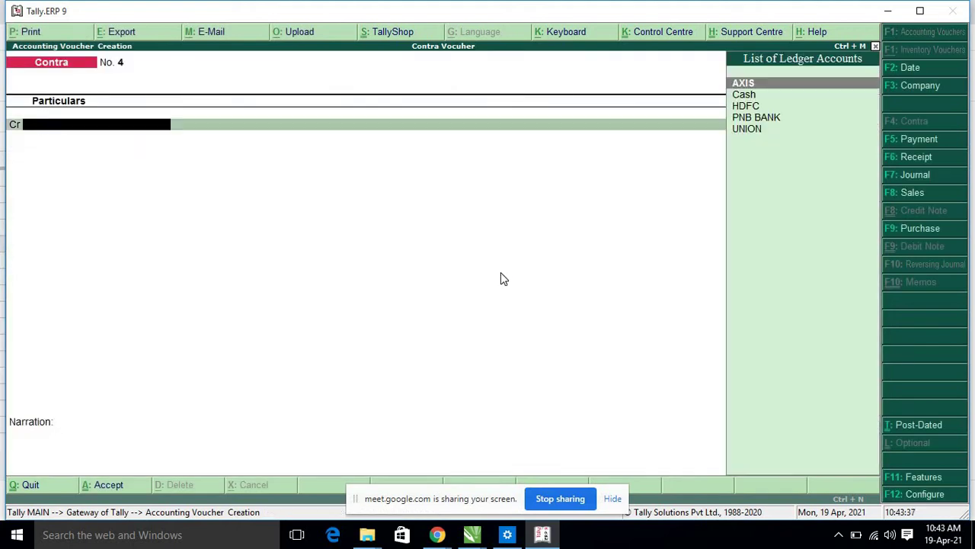
Step: Credit Cash with 6,500 in the new contra voucher
{"action": "key", "text": "Down"}
{"action": "key", "text": "Return"}
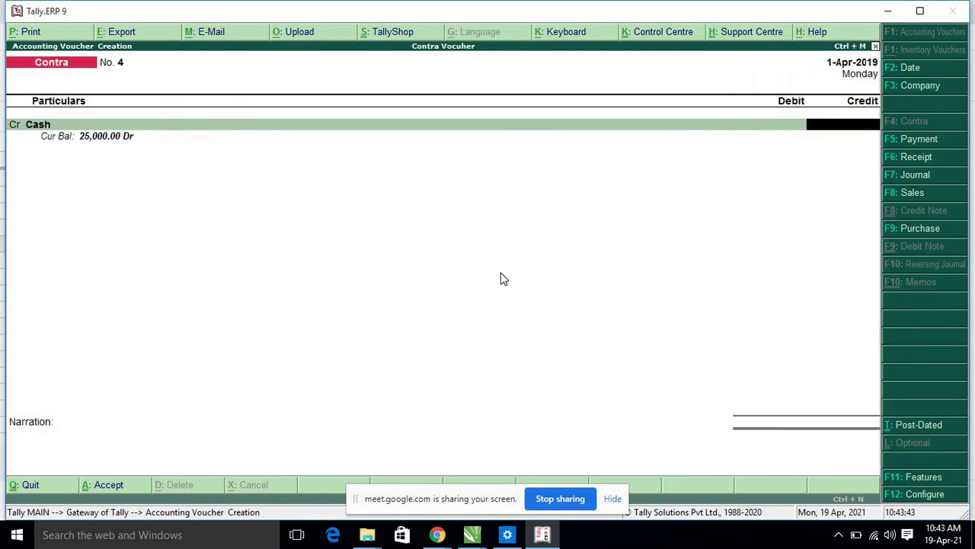
{"action": "type", "text": "6,500"}
{"action": "key", "text": "Return"}
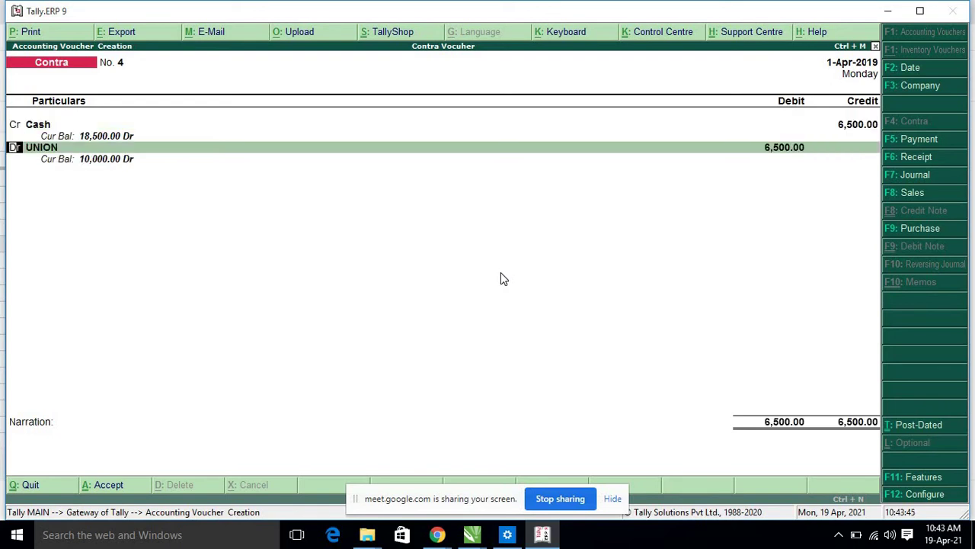
Step: Set AXIS as the debit ledger for 6,500 and open its cash denominations
{"action": "key", "text": "Return"}
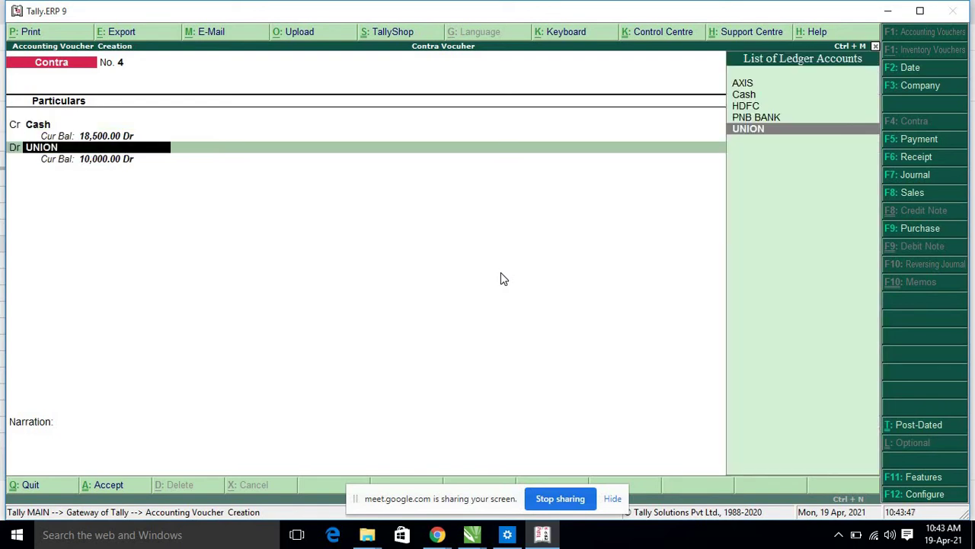
{"action": "key", "text": "Up"}
{"action": "key", "text": "Up"}
{"action": "key", "text": "Up"}
{"action": "key", "text": "Up"}
{"action": "key", "text": "Return"}
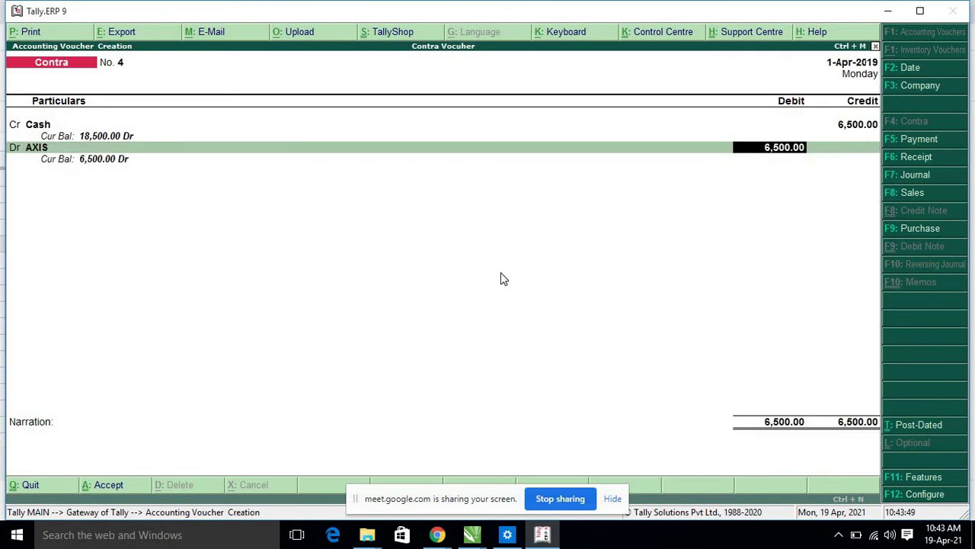
{"action": "key", "text": "Return"}
{"action": "key", "text": "Return"}
{"action": "key", "text": "Down"}
{"action": "key", "text": "Down"}
{"action": "key", "text": "Down"}
{"action": "key", "text": "Down"}
{"action": "key", "text": "Down"}
{"action": "key", "text": "Down"}
{"action": "key", "text": "Down"}
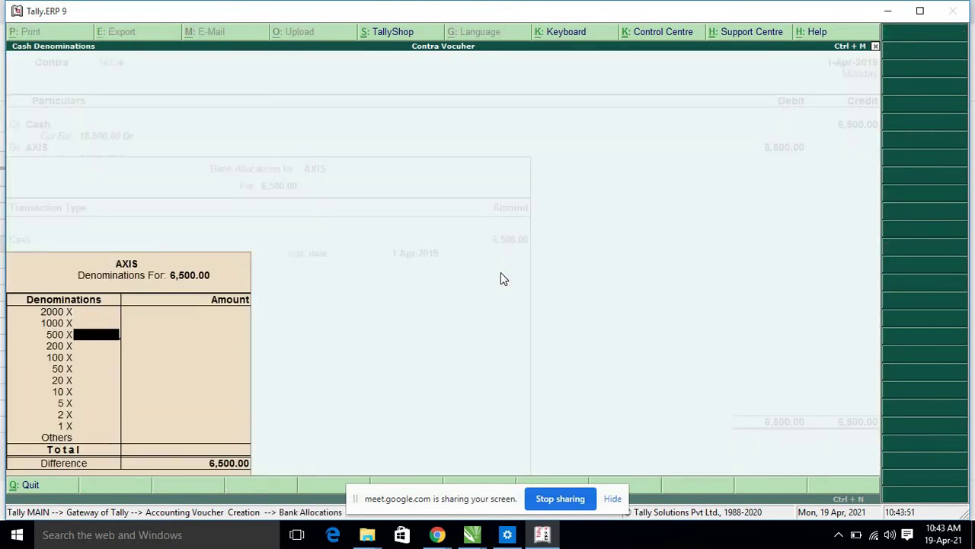
{"action": "key", "text": "Down"}
{"action": "key", "text": "Down"}
{"action": "key", "text": "Down"}
{"action": "key", "text": "Down"}
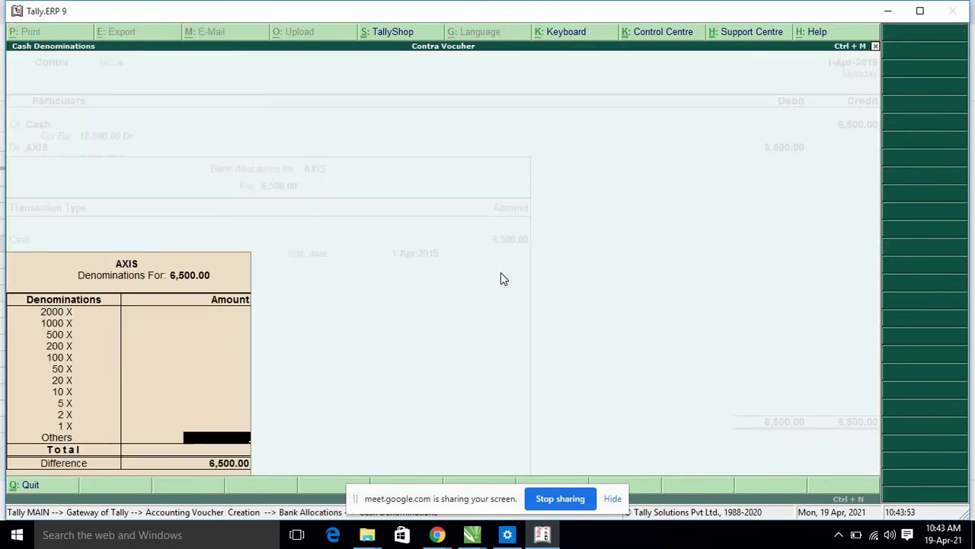
{"action": "key", "text": "Return"}
{"action": "key", "text": "Return"}
{"action": "key", "text": "Up"}
{"action": "key", "text": "Up"}
{"action": "key", "text": "Up"}
{"action": "key", "text": "Up"}
{"action": "key", "text": "Up"}
{"action": "key", "text": "Up"}
{"action": "key", "text": "Up"}
{"action": "key", "text": "Up"}
{"action": "key", "text": "Up"}
{"action": "key", "text": "Up"}
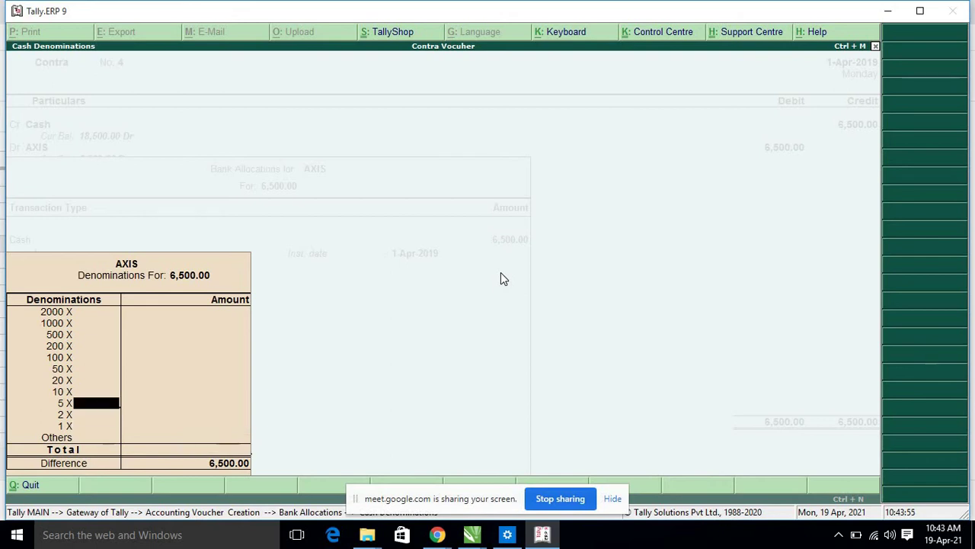
{"action": "key", "text": "Up"}
{"action": "key", "text": "Up"}
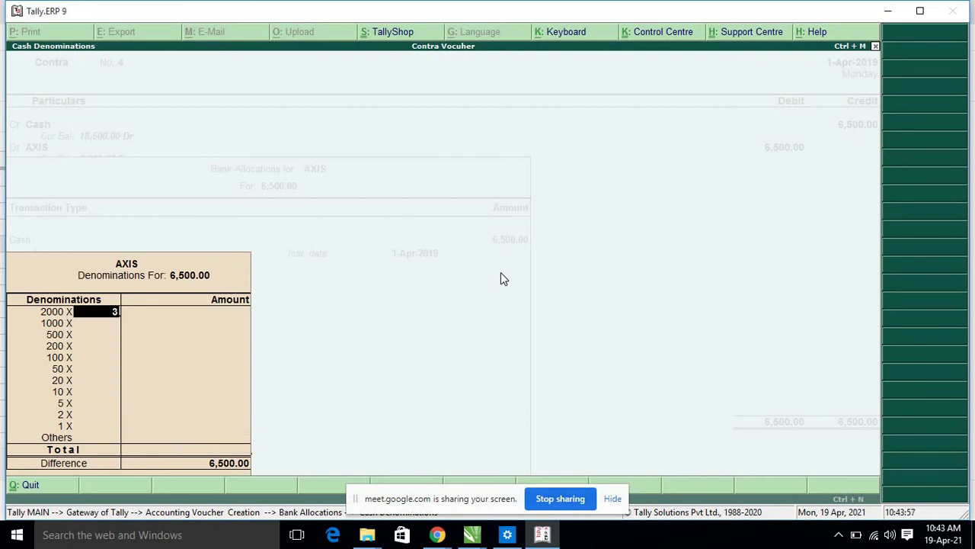
Step: Record three 2000 notes and one 500 note for the AXIS deposit and save the contra voucher without narration
{"action": "type", "text": "3"}
{"action": "key", "text": "Return"}
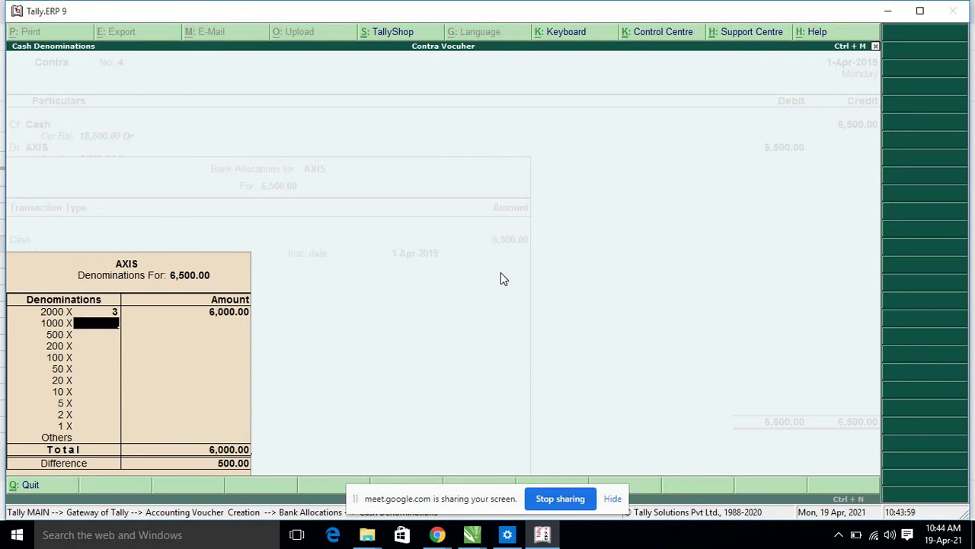
{"action": "key", "text": "Return"}
{"action": "type", "text": "1"}
{"action": "key", "text": "Return"}
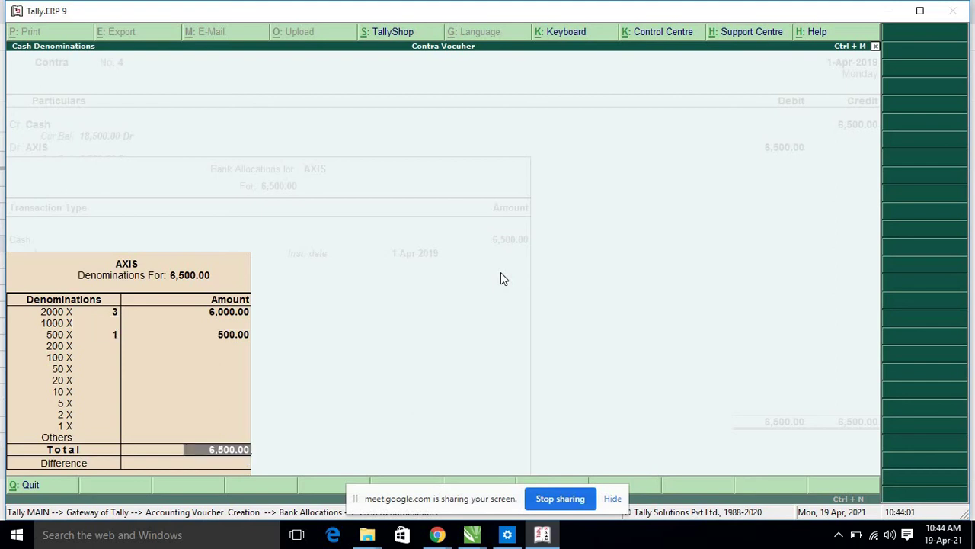
{"action": "key", "text": "Return"}
{"action": "key", "text": "Return"}
{"action": "key", "text": "Return"}
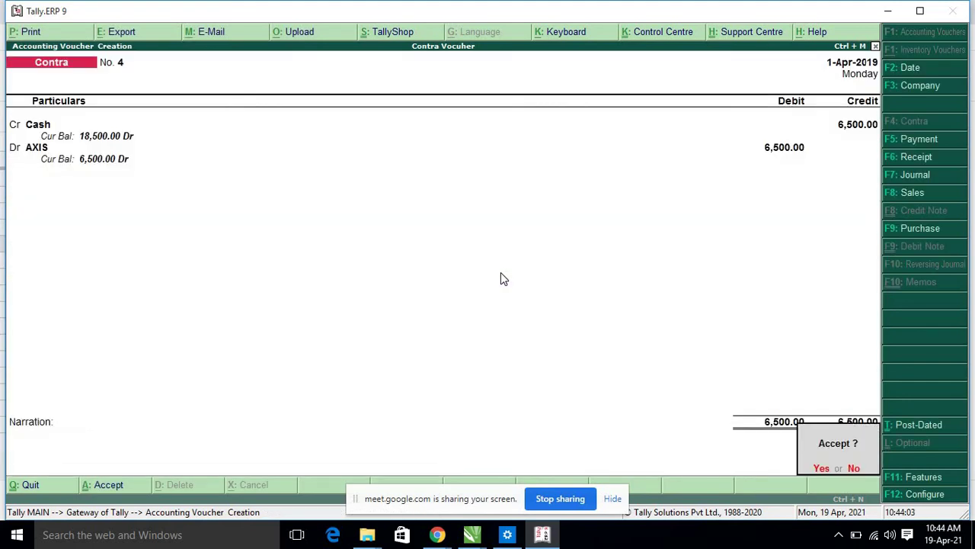
{"action": "key", "text": "y"}
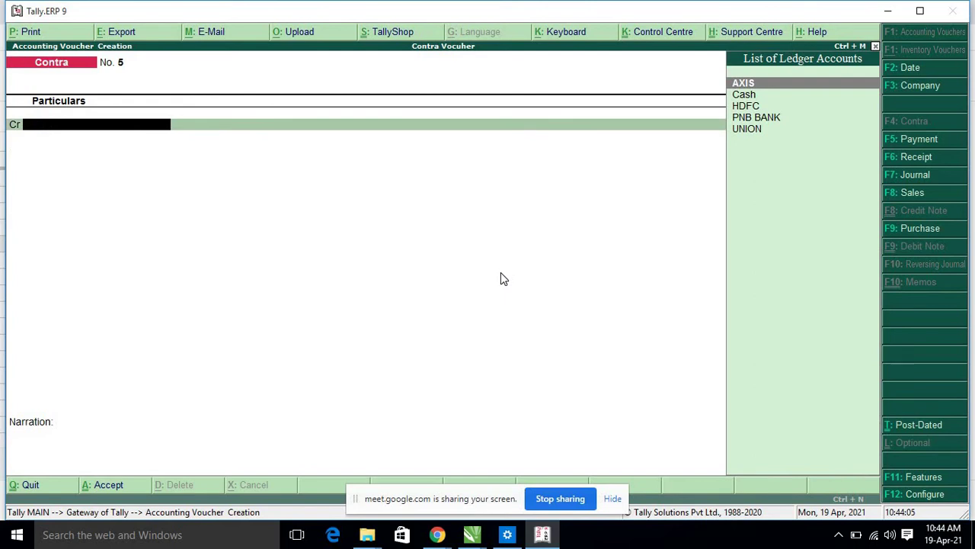
Step: Switch to the Google Sheets list of transactions and insert an empty row directly below the AXIS bank deposit
{"action": "left_click", "coordinate": [540, 535]}
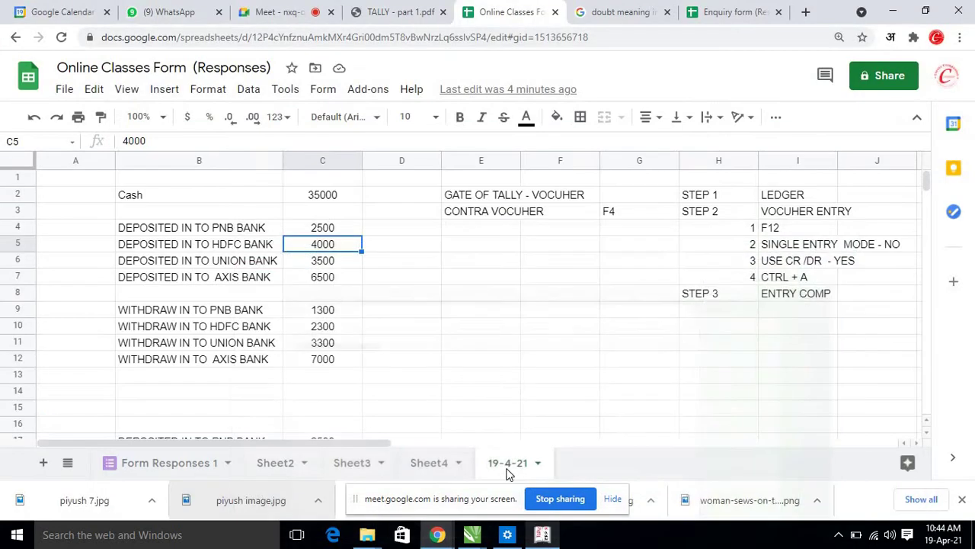
{"action": "left_click", "coordinate": [485, 393]}
{"action": "left_click_drag", "start_coordinate": [348, 227], "coordinate": [364, 273]}
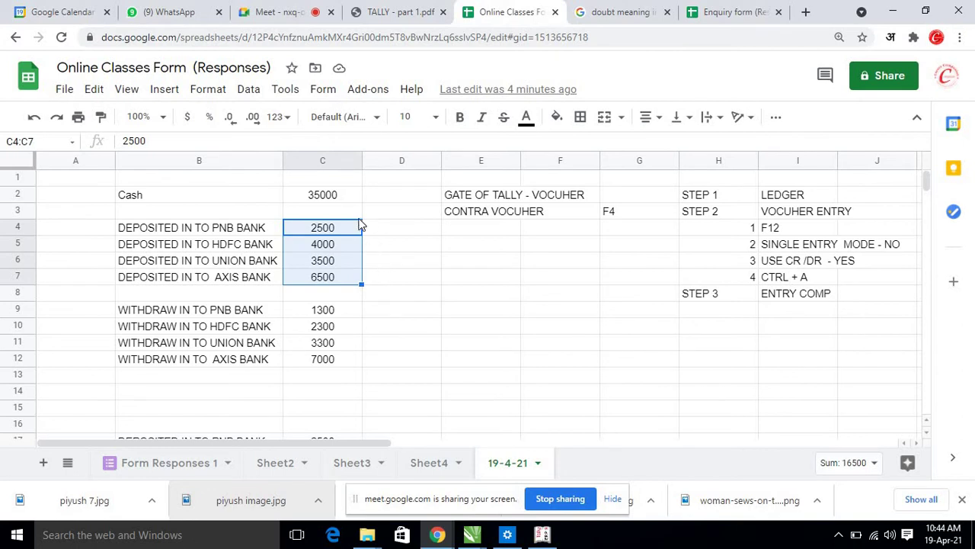
{"action": "left_click", "coordinate": [23, 293]}
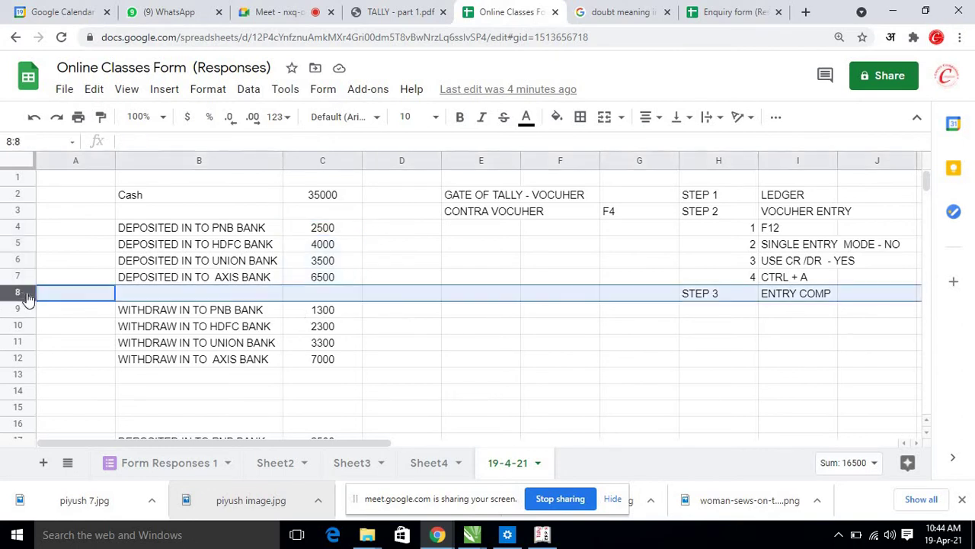
{"action": "right_click", "coordinate": [23, 294]}
{"action": "left_click", "coordinate": [61, 234]}
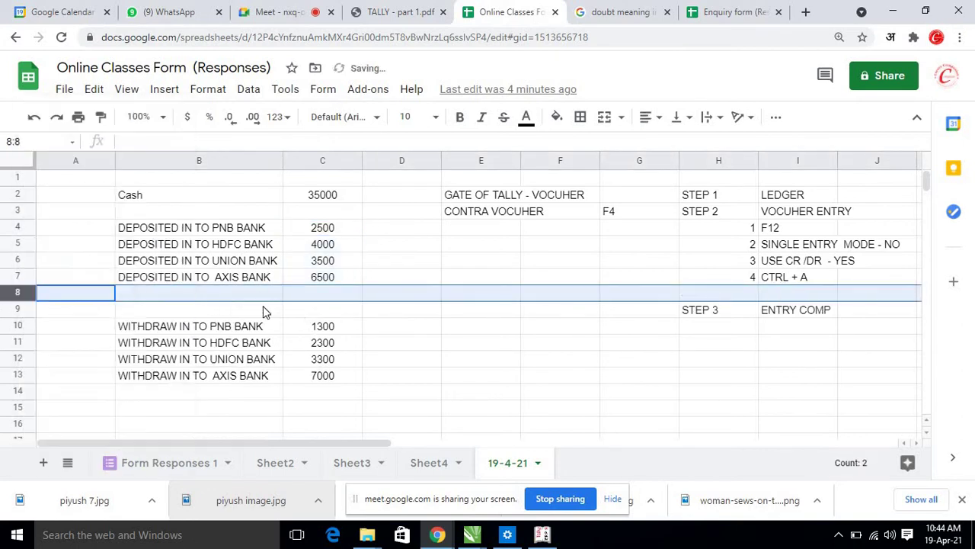
Step: Total the four bank deposits in C8 with =SUM(C4:C7) and make the result bold
{"action": "left_click", "coordinate": [328, 295]}
{"action": "type", "text": "=SUM("}
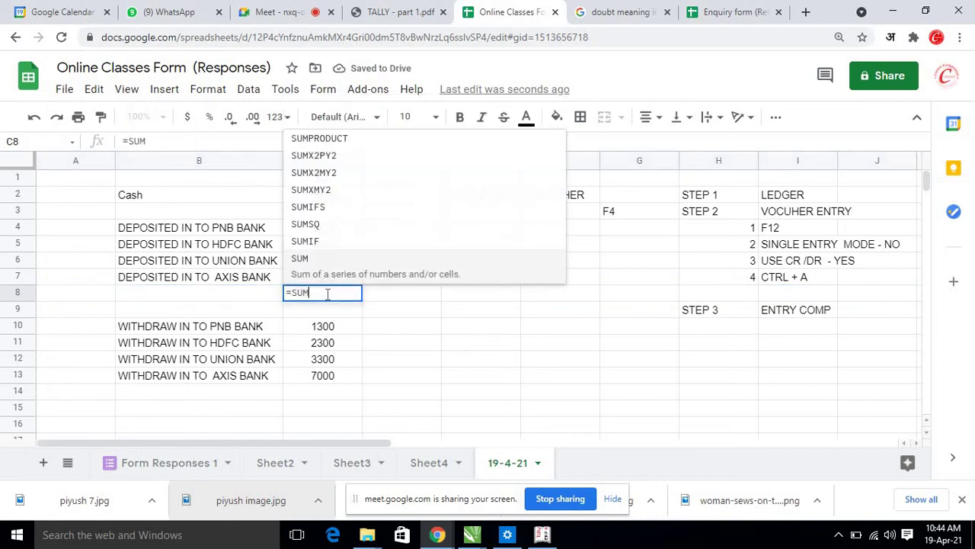
{"action": "key", "text": "Up"}
{"action": "key", "text": "shift+Up"}
{"action": "key", "text": "shift+Up"}
{"action": "key", "text": "shift+Up"}
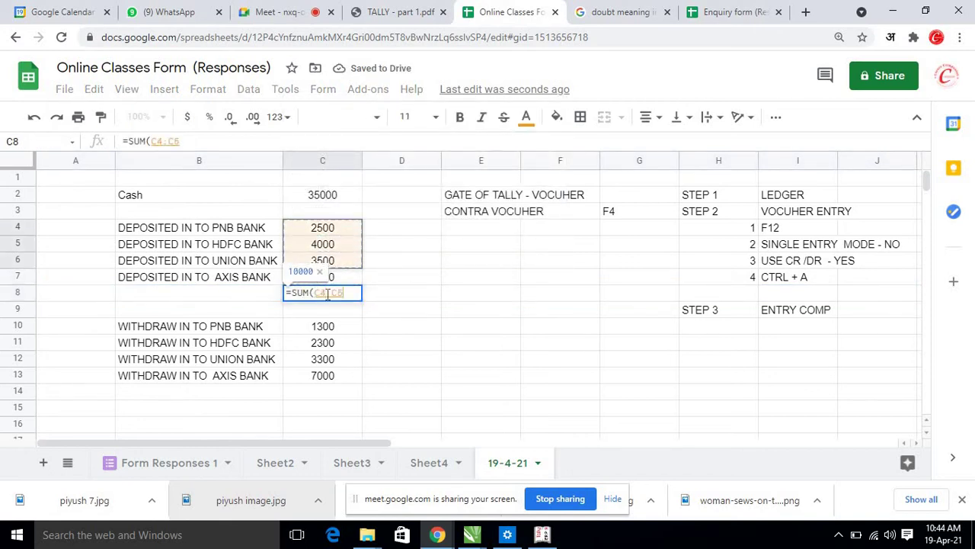
{"action": "key", "text": "Return"}
{"action": "left_click", "coordinate": [327, 298]}
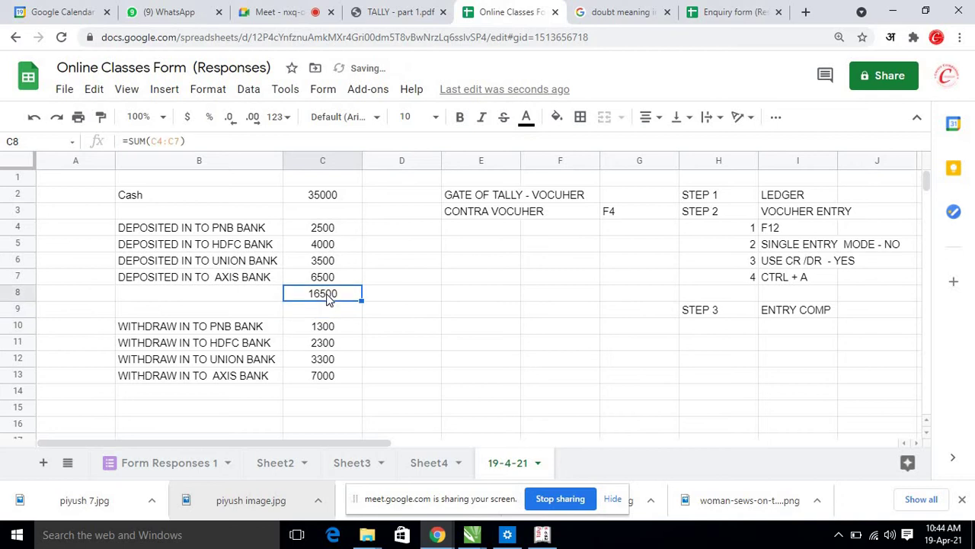
{"action": "key", "text": "ctrl+b"}
{"action": "key", "text": "Right"}
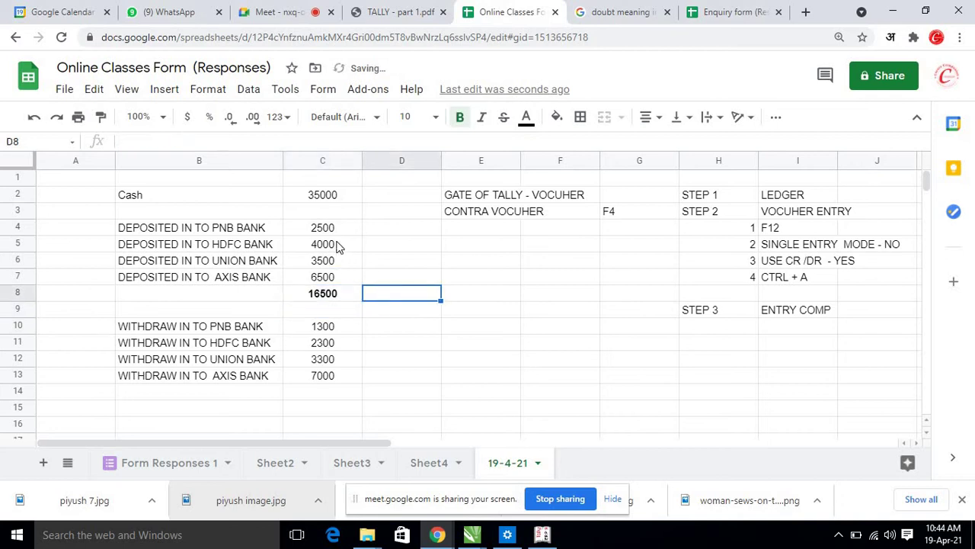
Step: Calculate the remaining cash in D6 by subtracting C8 from C2, and dismiss the suggested autofill
{"action": "left_click", "coordinate": [412, 264]}
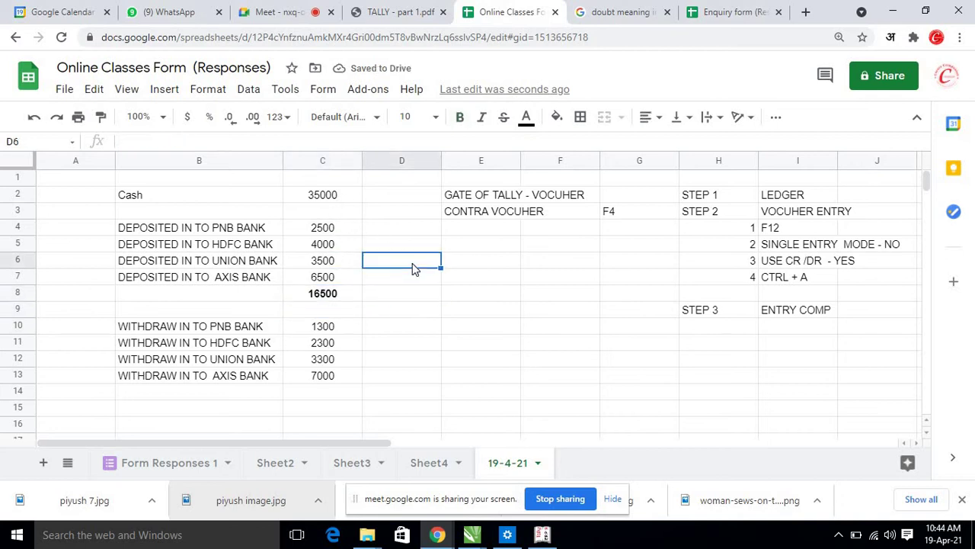
{"action": "type", "text": "="}
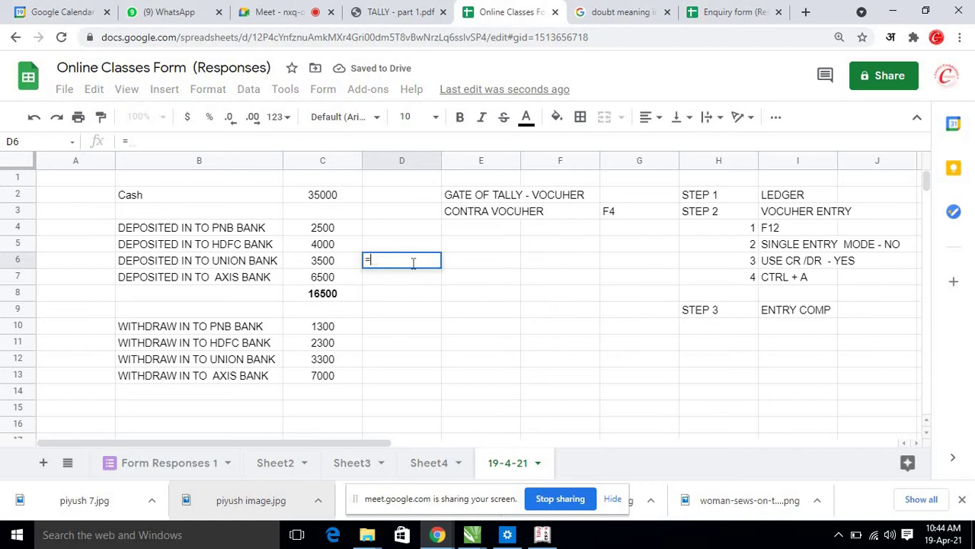
{"action": "left_click", "coordinate": [344, 193]}
{"action": "type", "text": "-"}
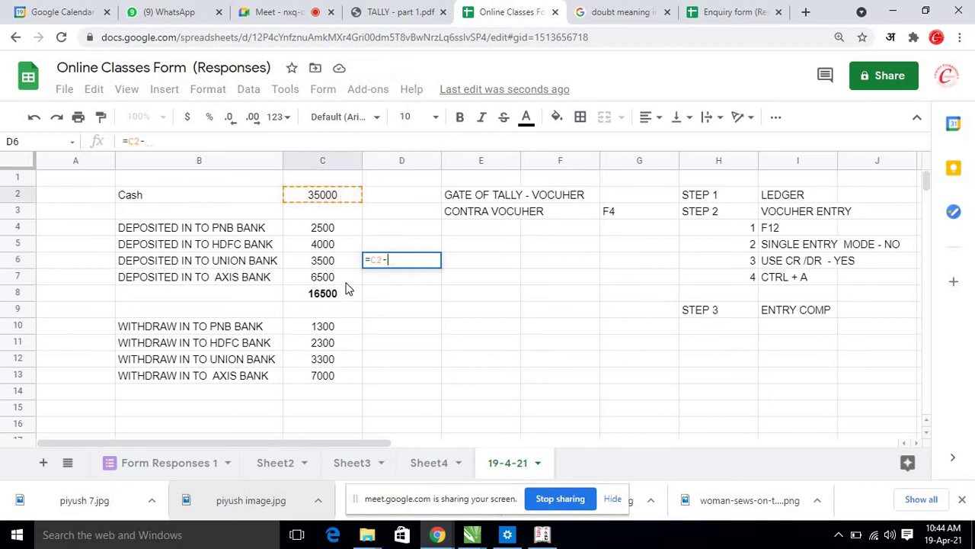
{"action": "left_click", "coordinate": [347, 293]}
{"action": "key", "text": "Return"}
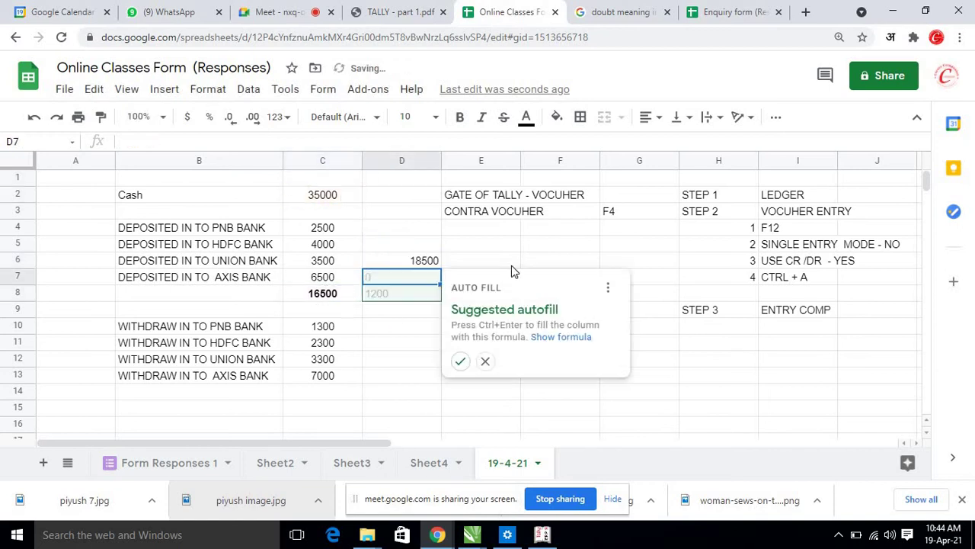
{"action": "left_click", "coordinate": [483, 360]}
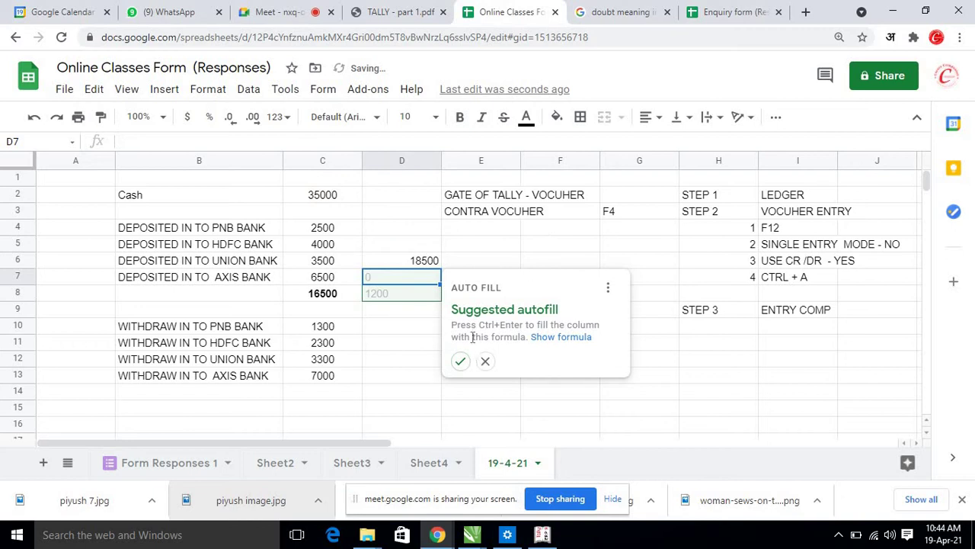
{"action": "left_click", "coordinate": [518, 262]}
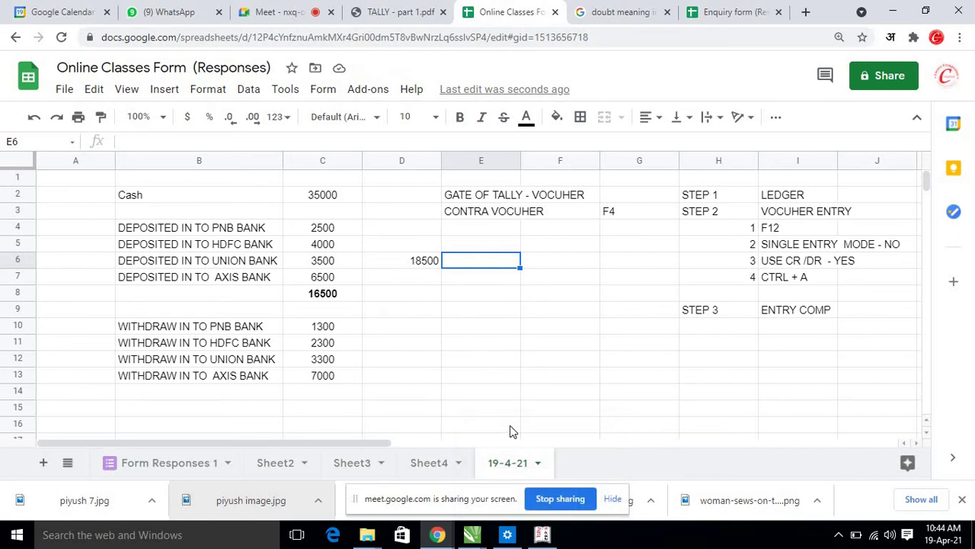
Step: Switch to Tally.ERP 9 and quit the empty contra voucher to return to the Gateway of Tally
{"action": "left_click", "coordinate": [542, 534]}
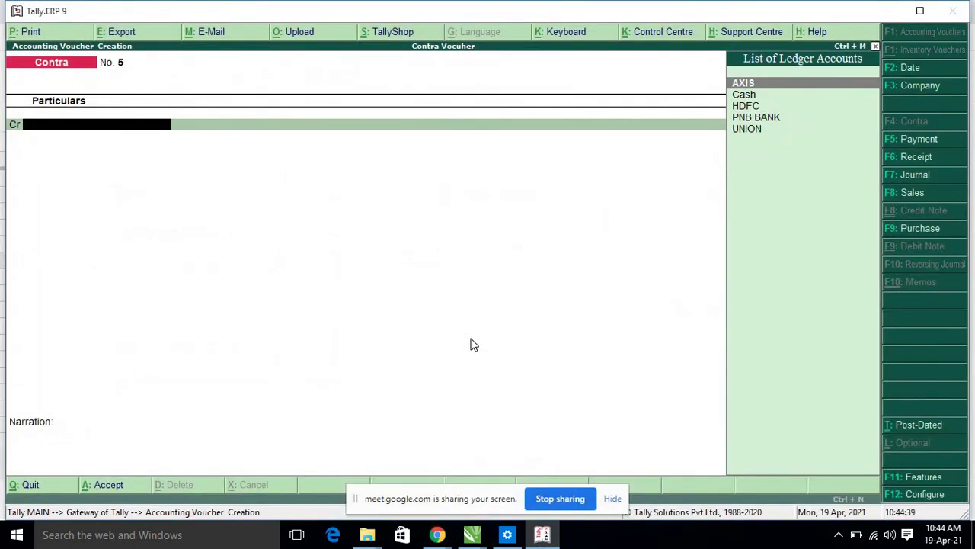
{"action": "key", "text": "Escape"}
{"action": "key", "text": "y"}
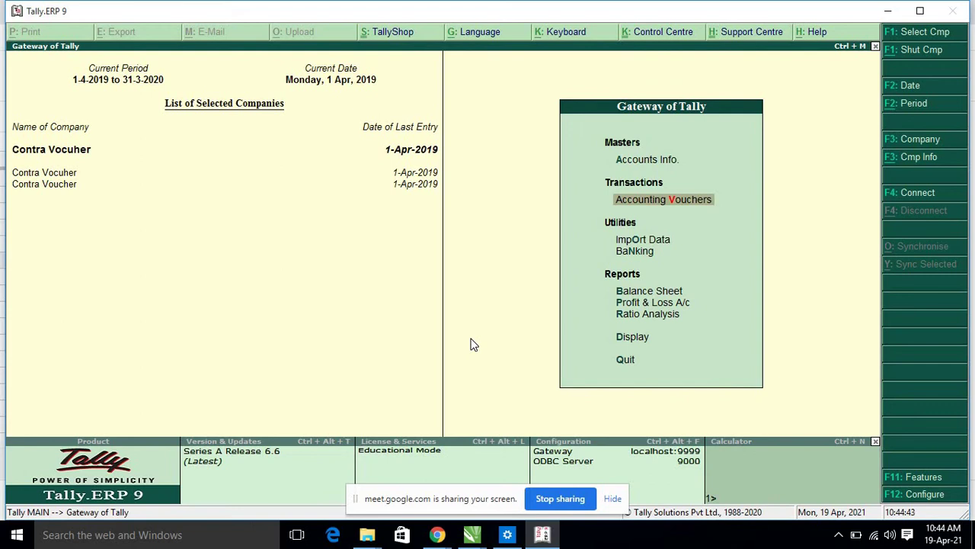
Step: Open the Account Books list among the display reports
{"action": "key", "text": "Down"}
{"action": "key", "text": "Down"}
{"action": "key", "text": "Down"}
{"action": "key", "text": "Down"}
{"action": "key", "text": "Up"}
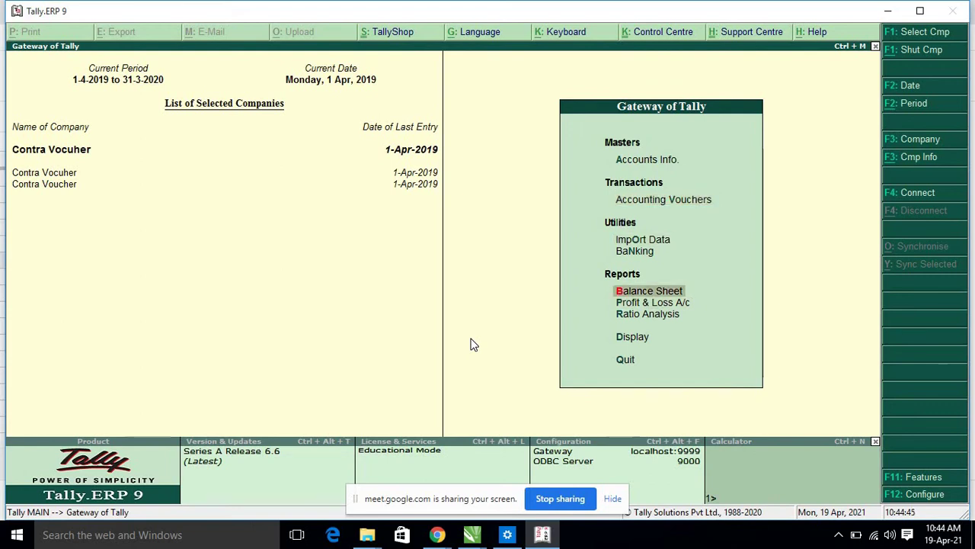
{"action": "key", "text": "Down"}
{"action": "key", "text": "Down"}
{"action": "key", "text": "Down"}
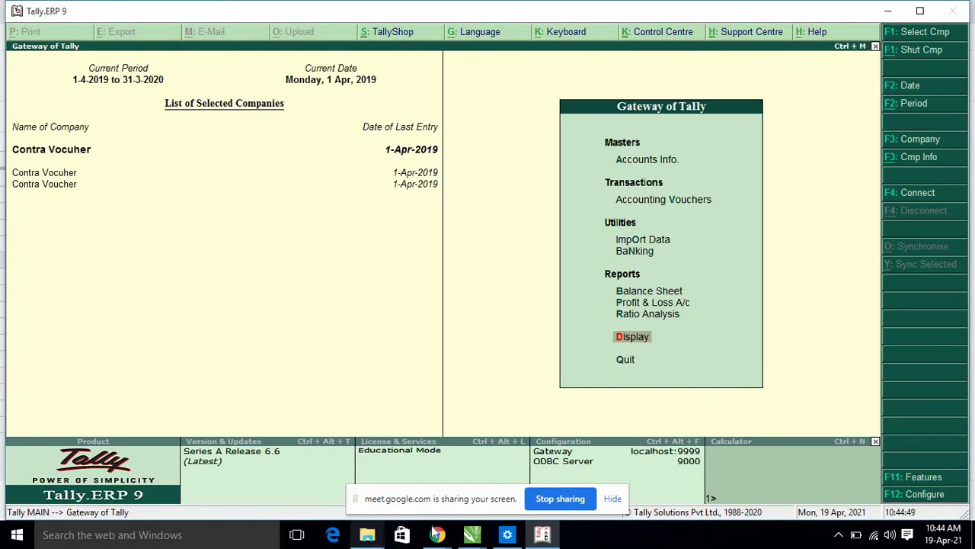
{"action": "mouse_move", "coordinate": [436, 534]}
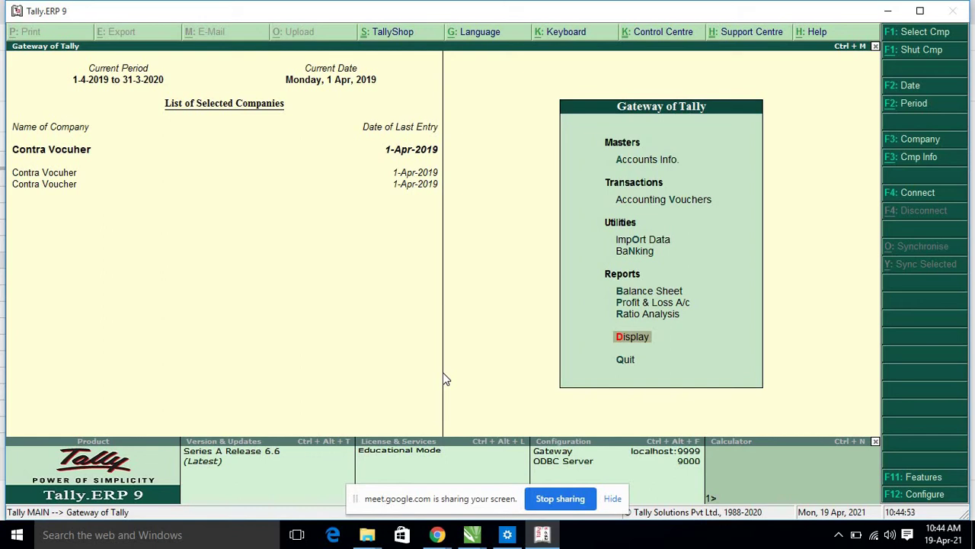
{"action": "key", "text": "Return"}
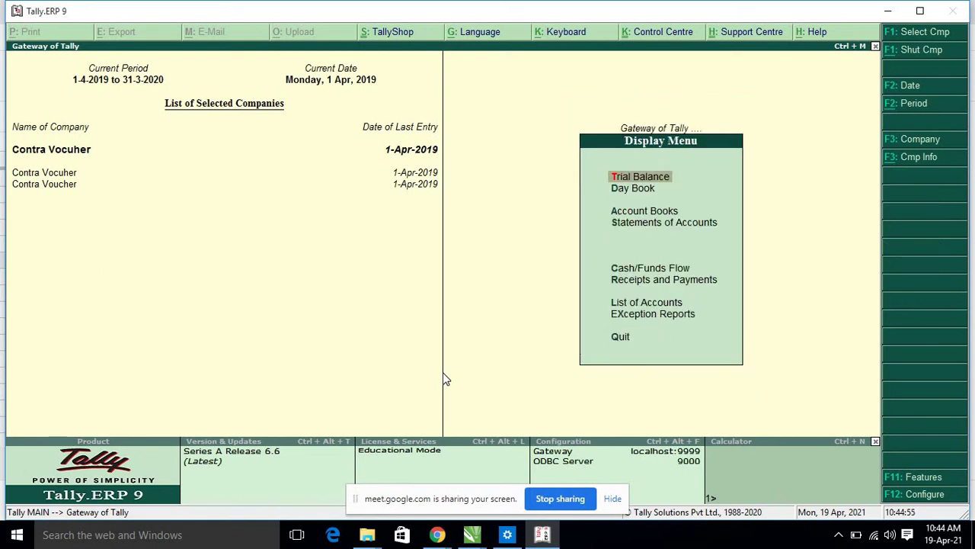
{"action": "key", "text": "Down"}
{"action": "key", "text": "Down"}
{"action": "key", "text": "Up"}
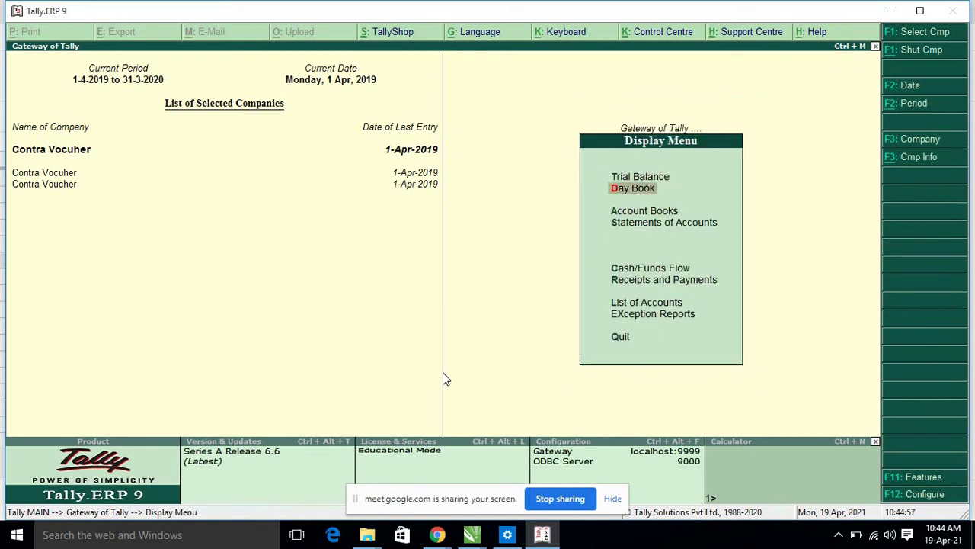
{"action": "key", "text": "Down"}
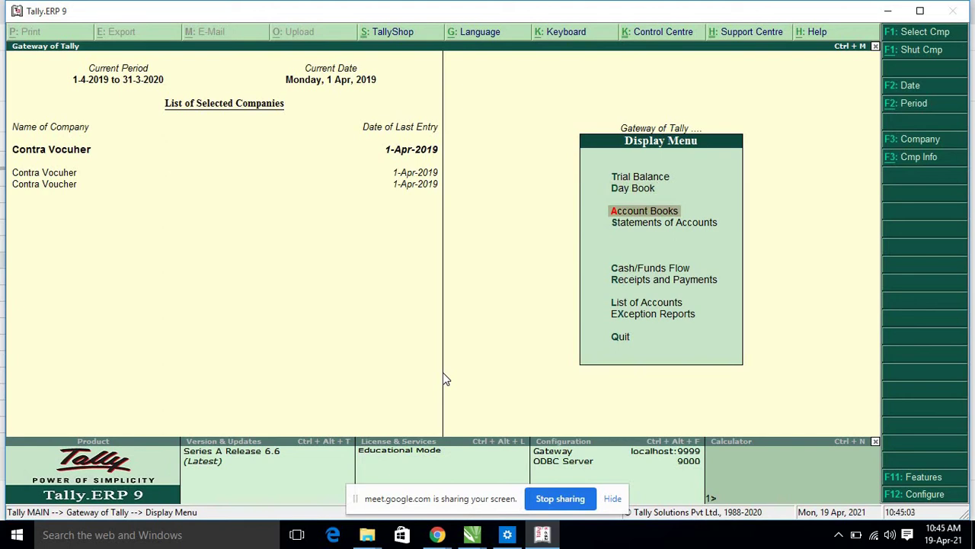
{"action": "key", "text": "Return"}
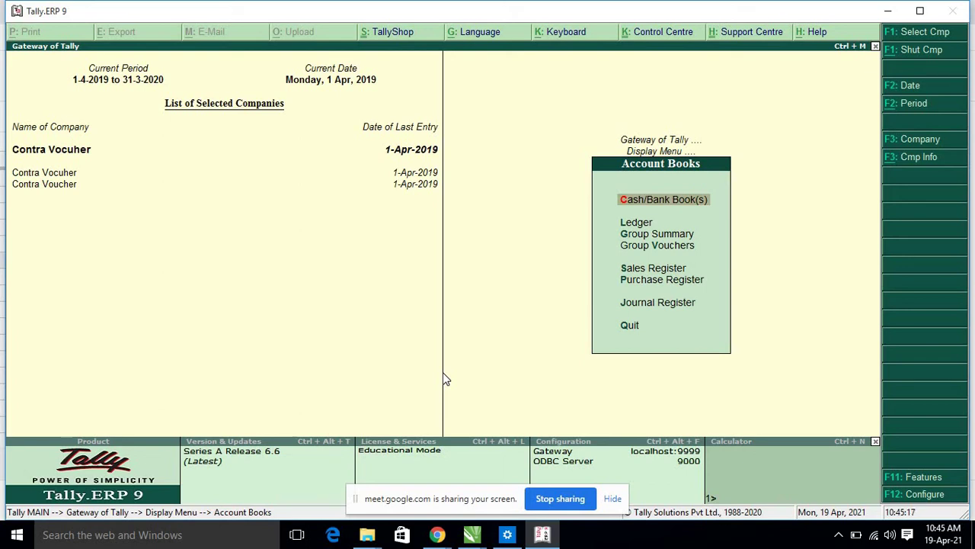
Step: Open the Cash/Bank Book summary and compare its cash and bank balances with the deposit total in Google Sheets
{"action": "key", "text": "Return"}
{"action": "key", "text": "Down"}
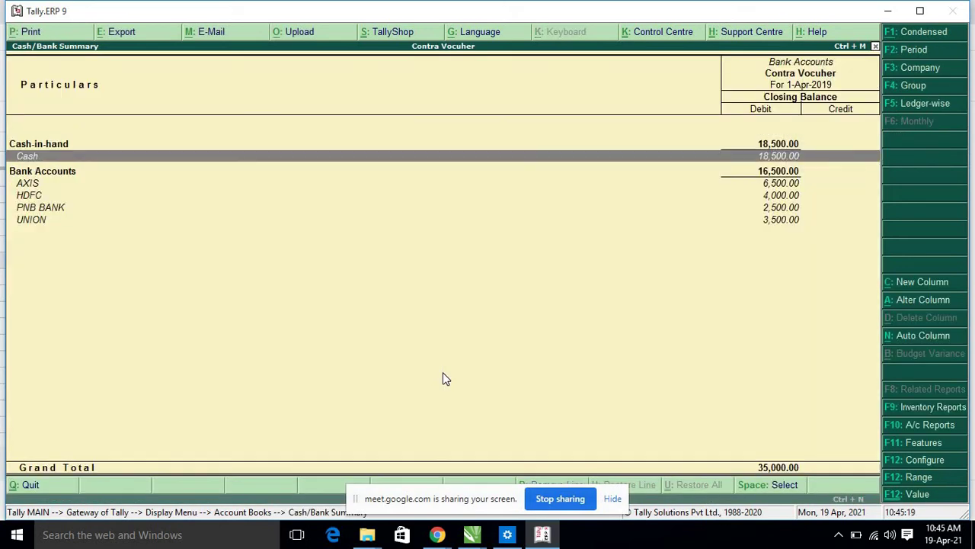
{"action": "key", "text": "Up"}
{"action": "key", "text": "Down"}
{"action": "key", "text": "Down"}
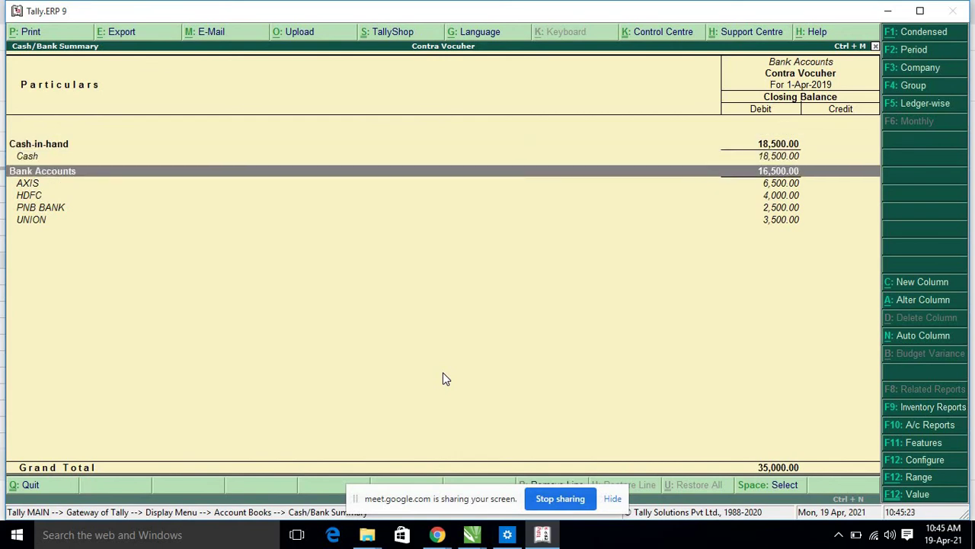
{"action": "key", "text": "alt+Tab"}
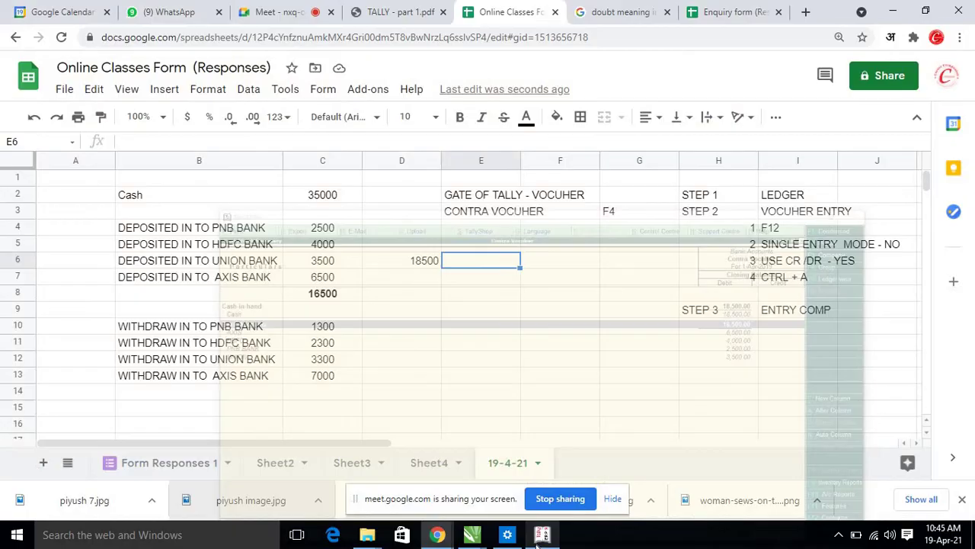
{"action": "left_click", "coordinate": [325, 299]}
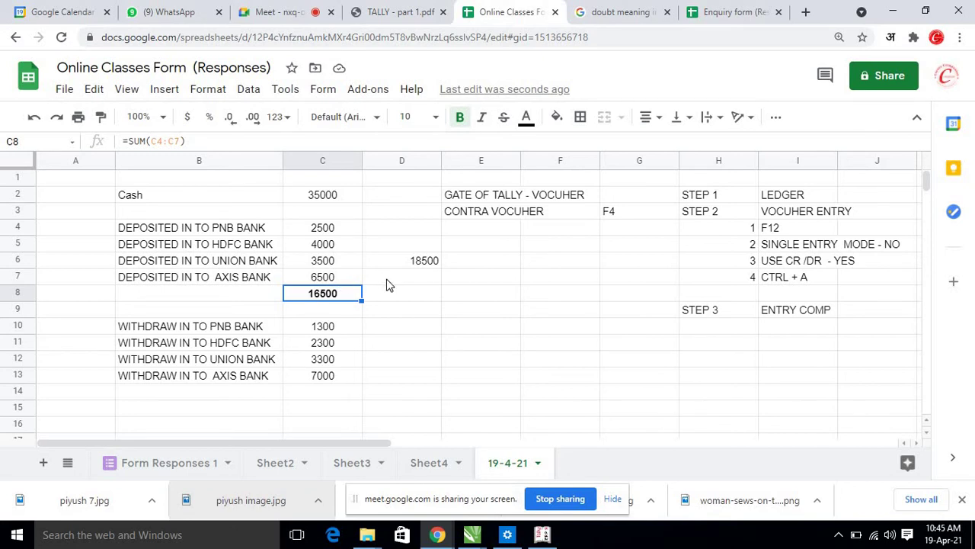
Step: Compare the remaining cash in D6 with the cash balance in Tally.ERP 9's Cash/Bank Summary, and return to Google Sheets
{"action": "left_click", "coordinate": [414, 263]}
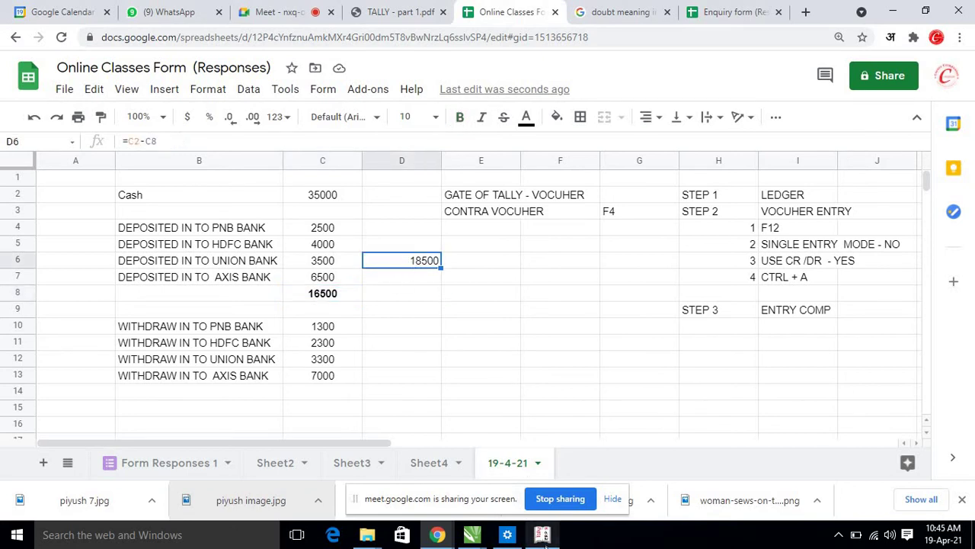
{"action": "left_click", "coordinate": [542, 534]}
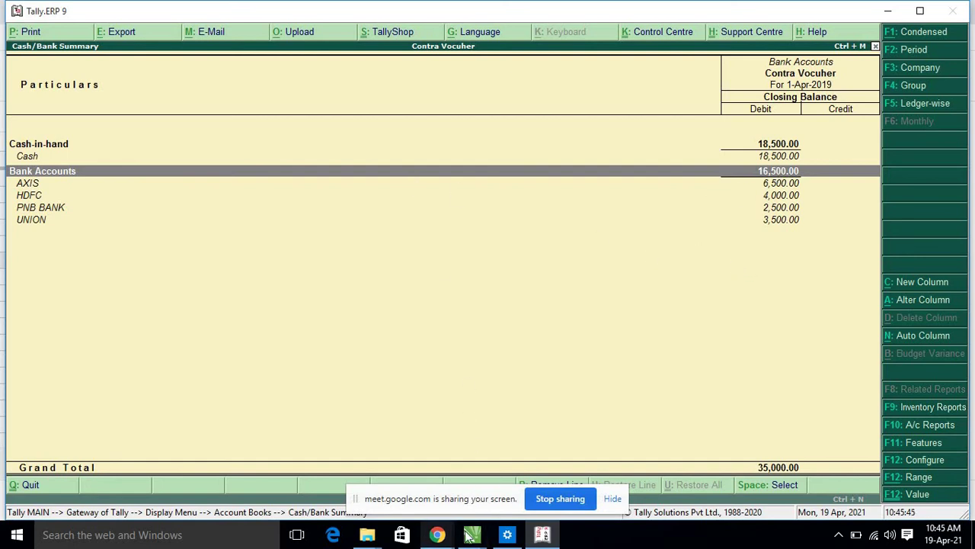
{"action": "left_click", "coordinate": [439, 537]}
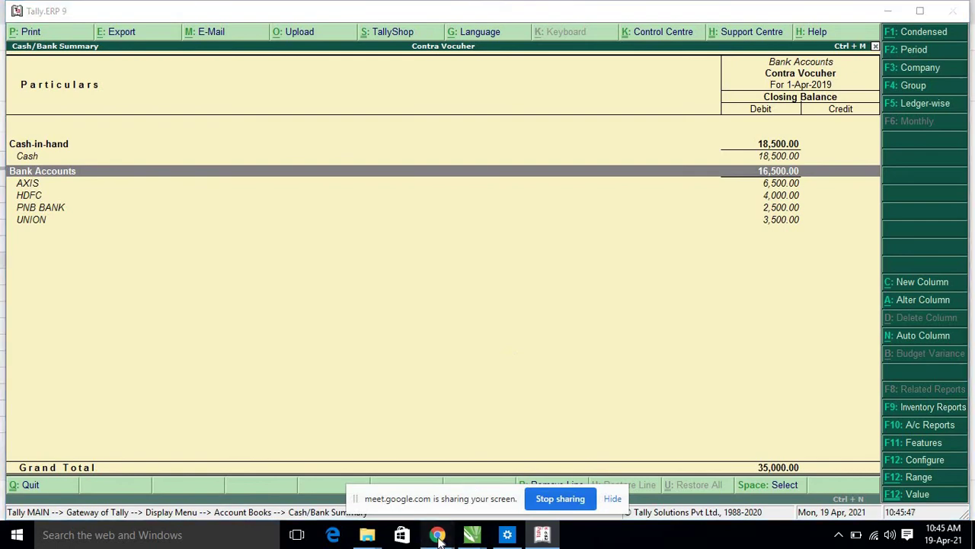
{"action": "left_click", "coordinate": [393, 495]}
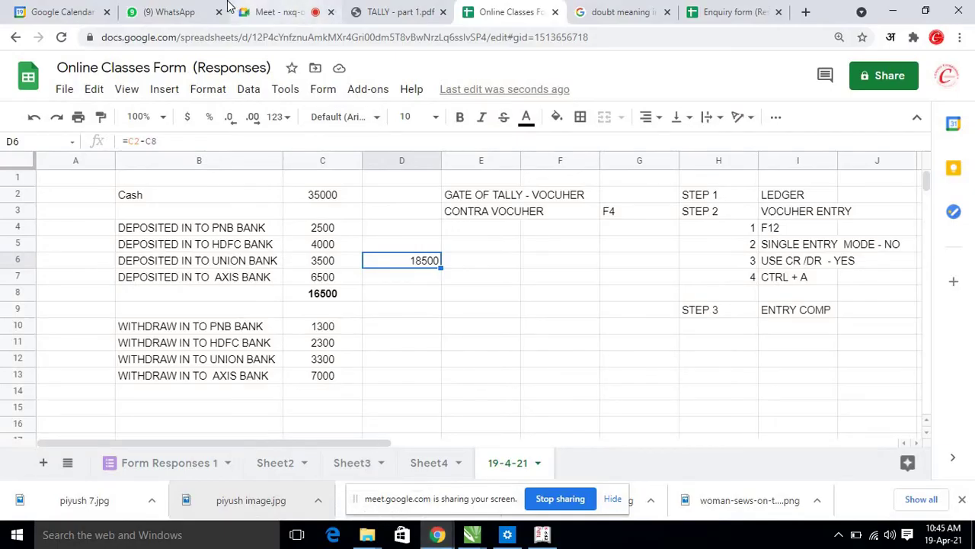
Step: Switch to the Google Meet call and read through the participants' chat replies
{"action": "left_click", "coordinate": [270, 12]}
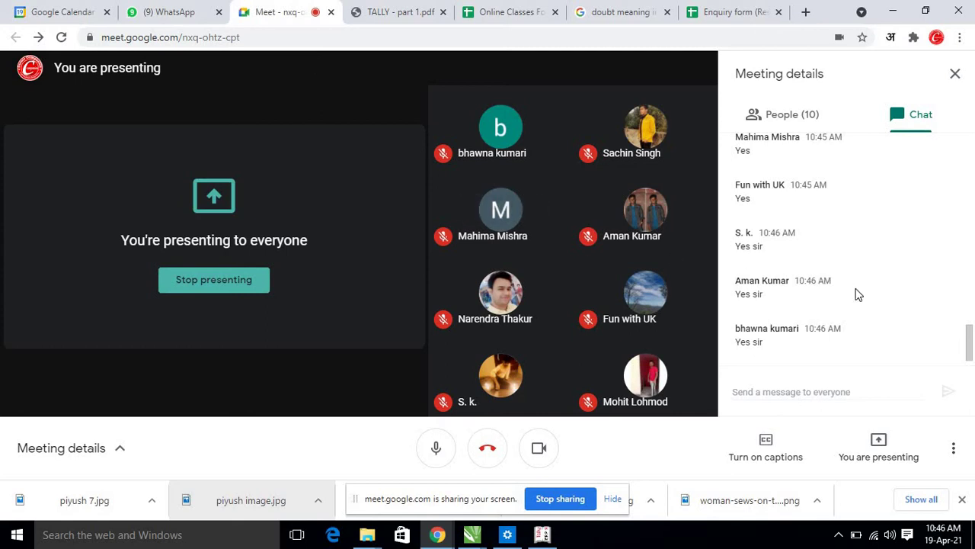
{"action": "scroll", "coordinate": [857, 295], "scroll_direction": "up", "scroll_amount": 3}
{"action": "scroll", "coordinate": [858, 295], "scroll_direction": "down", "scroll_amount": 3}
{"action": "scroll", "coordinate": [857, 295], "scroll_direction": "up", "scroll_amount": 3}
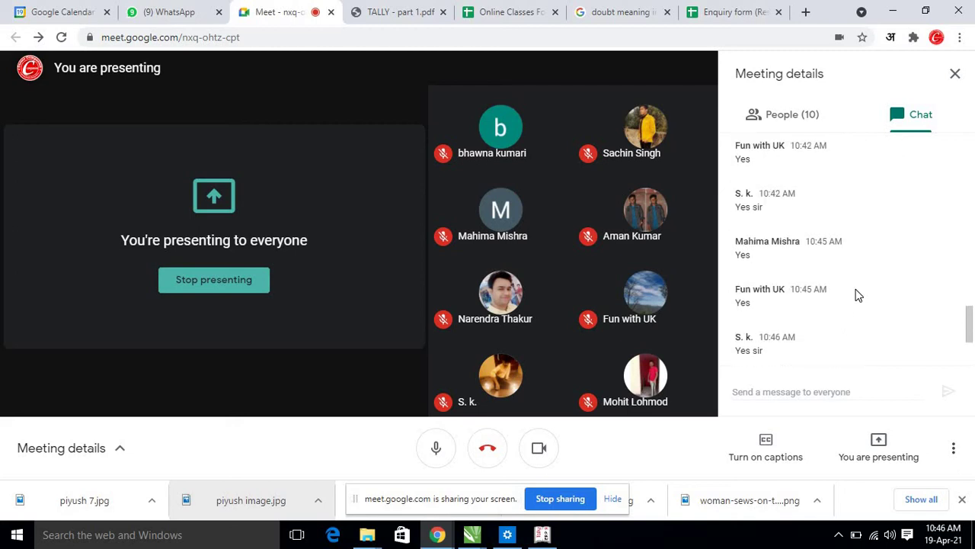
{"action": "scroll", "coordinate": [857, 295], "scroll_direction": "up", "scroll_amount": 3}
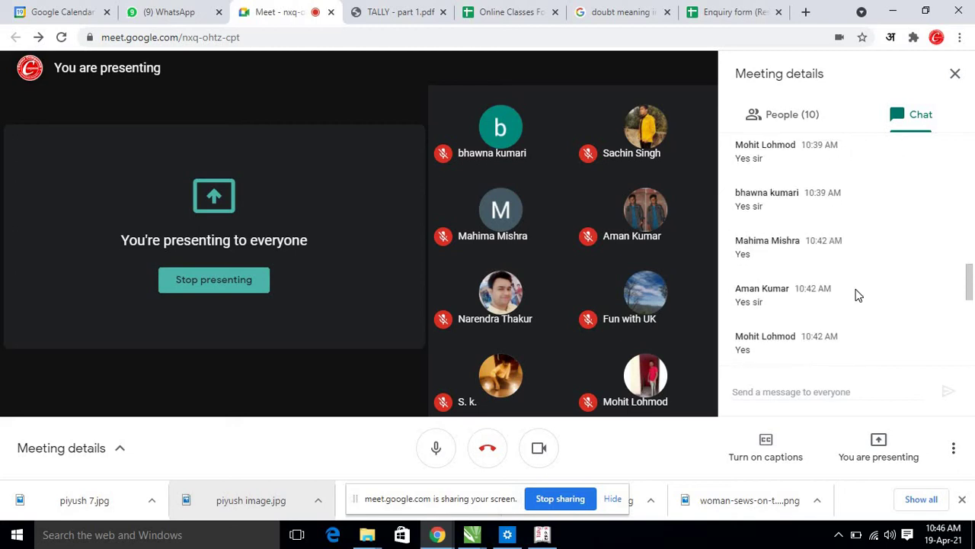
{"action": "scroll", "coordinate": [857, 295], "scroll_direction": "up", "scroll_amount": 3}
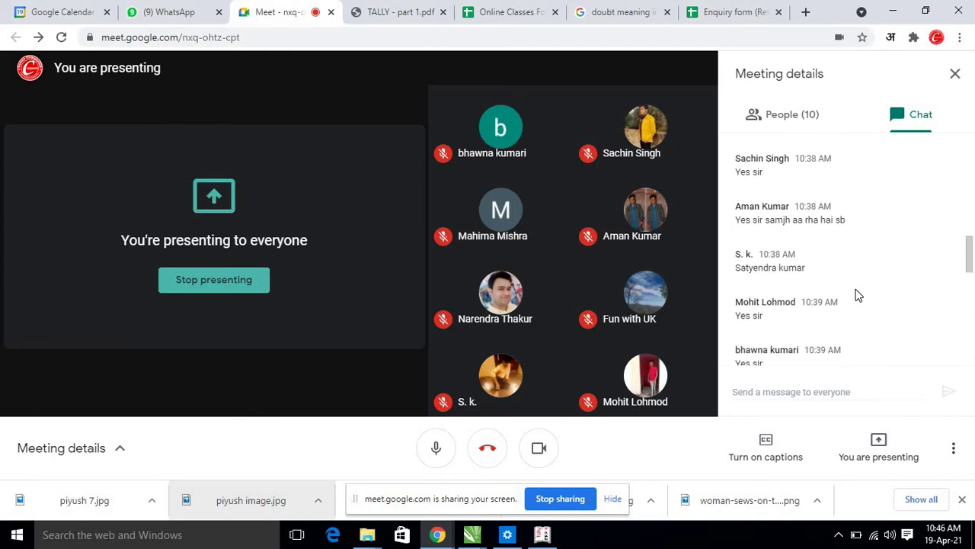
{"action": "scroll", "coordinate": [855, 276], "scroll_direction": "up", "scroll_amount": 2}
{"action": "scroll", "coordinate": [854, 277], "scroll_direction": "down", "scroll_amount": 10}
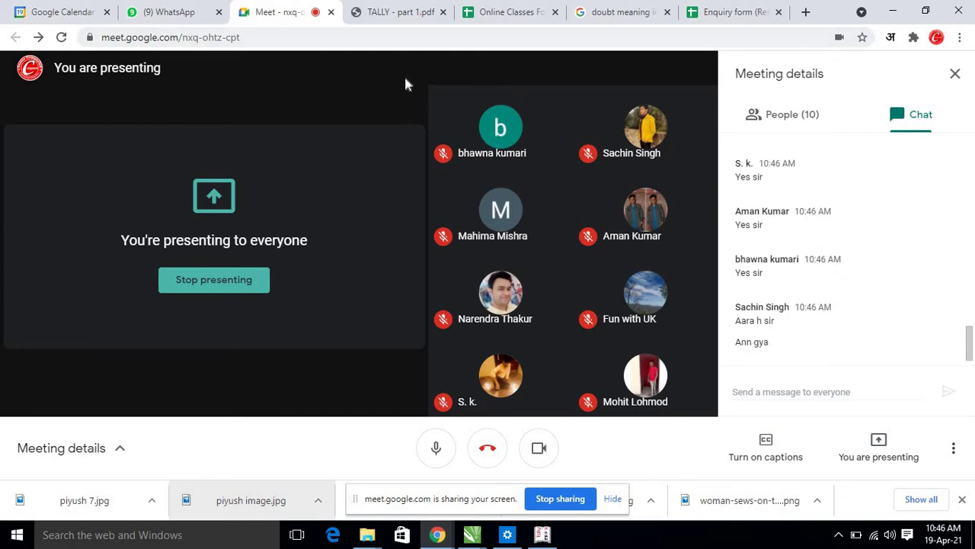
{"action": "mouse_move", "coordinate": [467, 156]}
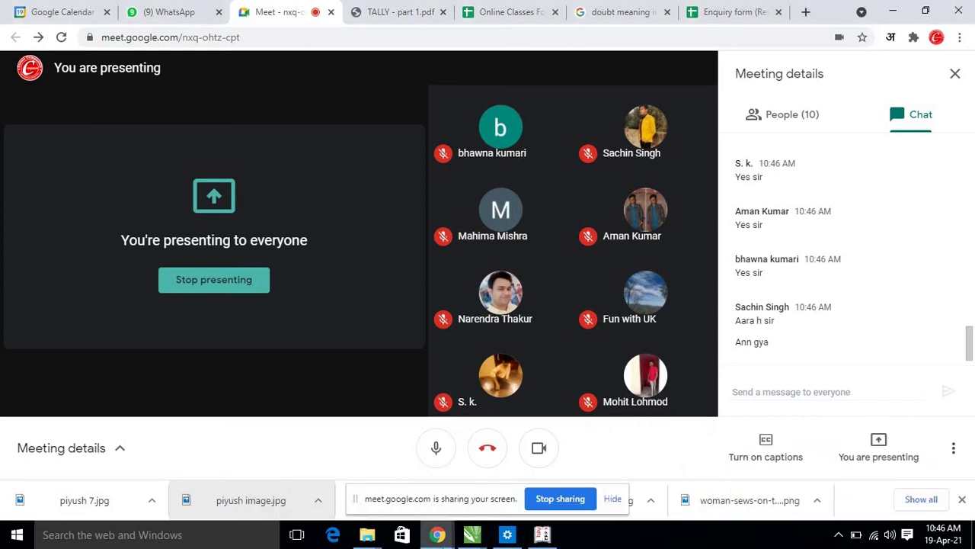
Step: Return to the Online Classes Form spreadsheet and review the PNB deposit example and its debit and credit lines in rows 18 to 21
{"action": "left_click", "coordinate": [732, 11]}
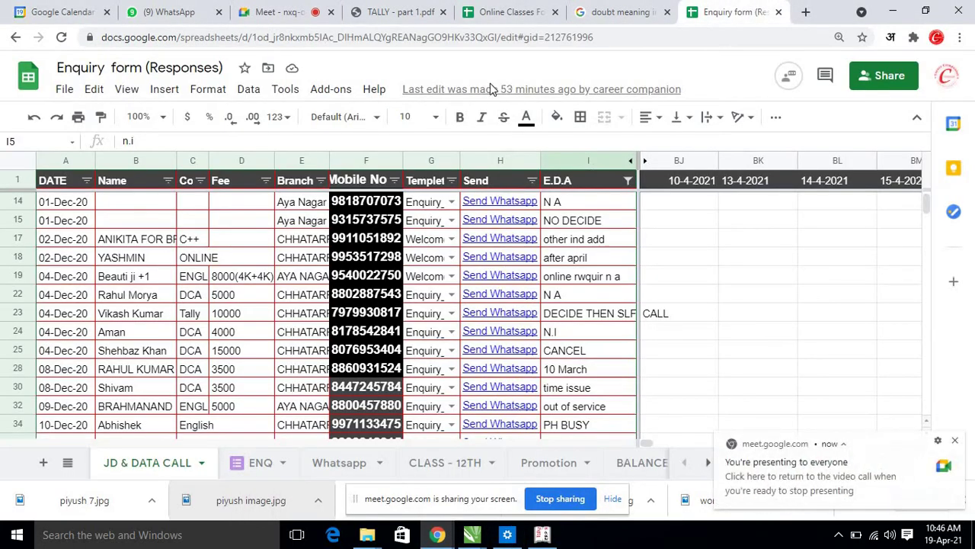
{"action": "left_click", "coordinate": [509, 11]}
{"action": "scroll", "coordinate": [423, 373], "scroll_direction": "down", "scroll_amount": 3}
{"action": "left_click", "coordinate": [383, 365]}
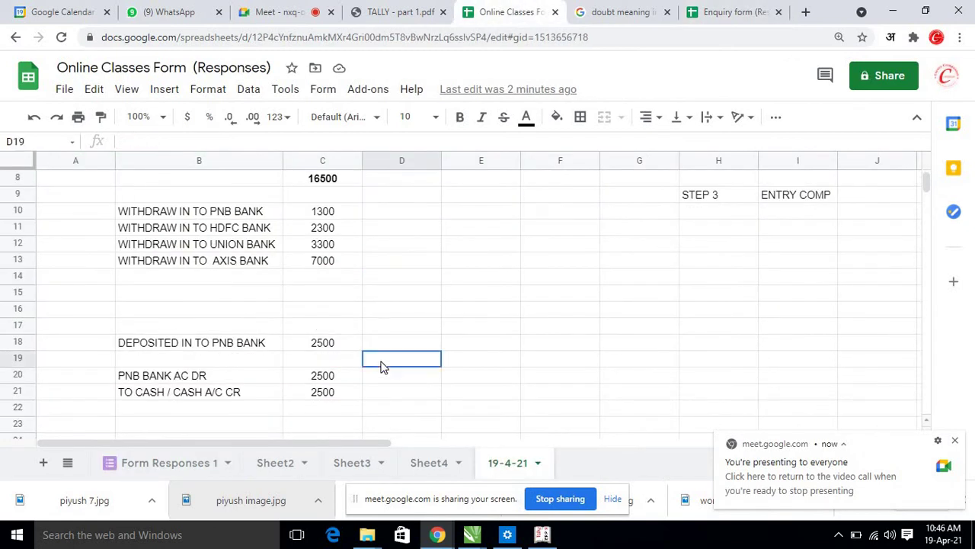
{"action": "scroll", "coordinate": [355, 369], "scroll_direction": "down", "scroll_amount": 1}
{"action": "left_click", "coordinate": [324, 359]}
{"action": "scroll", "coordinate": [342, 366], "scroll_direction": "up", "scroll_amount": 1}
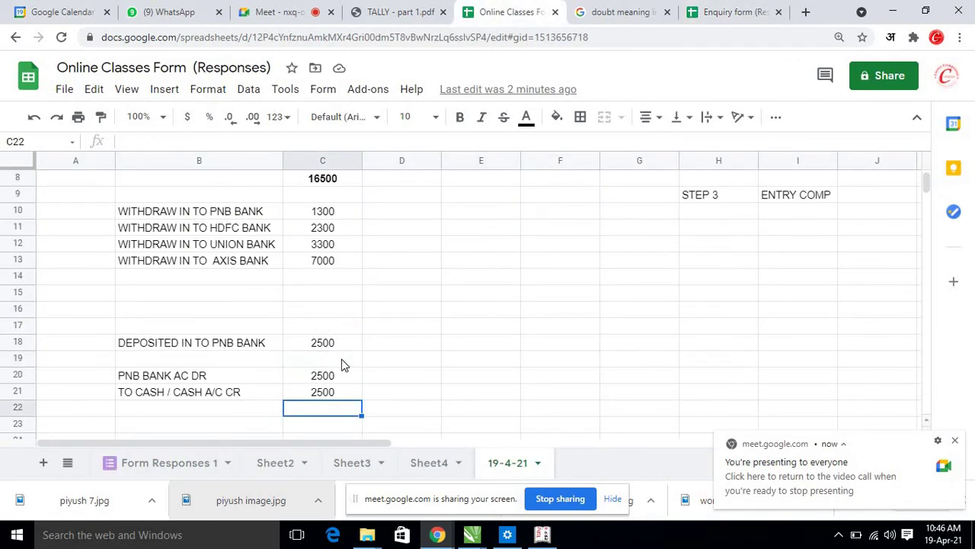
{"action": "scroll", "coordinate": [342, 366], "scroll_direction": "up", "scroll_amount": 2}
{"action": "scroll", "coordinate": [355, 364], "scroll_direction": "down", "scroll_amount": 2}
{"action": "left_click", "coordinate": [341, 373]}
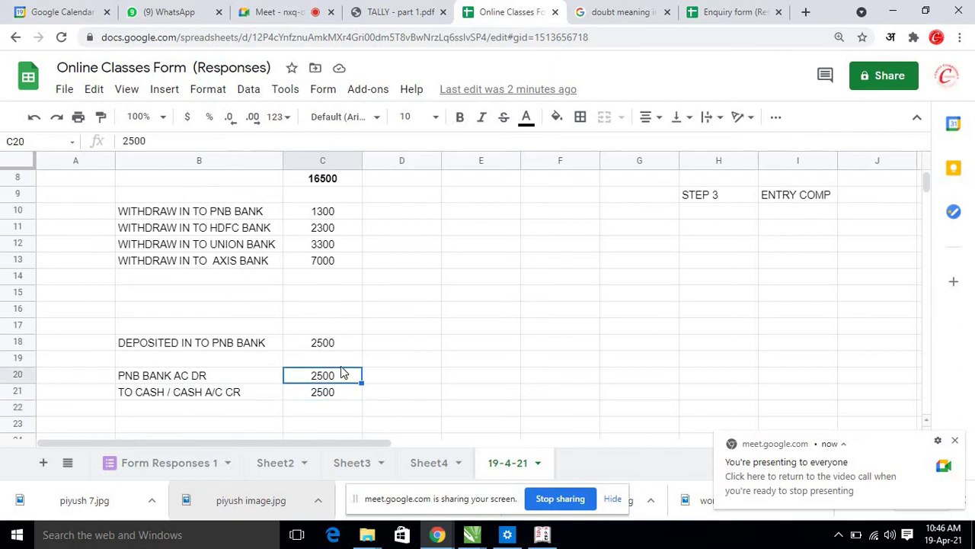
{"action": "scroll", "coordinate": [341, 372], "scroll_direction": "up", "scroll_amount": 2}
{"action": "scroll", "coordinate": [340, 369], "scroll_direction": "down", "scroll_amount": 2}
{"action": "scroll", "coordinate": [327, 369], "scroll_direction": "up", "scroll_amount": 2}
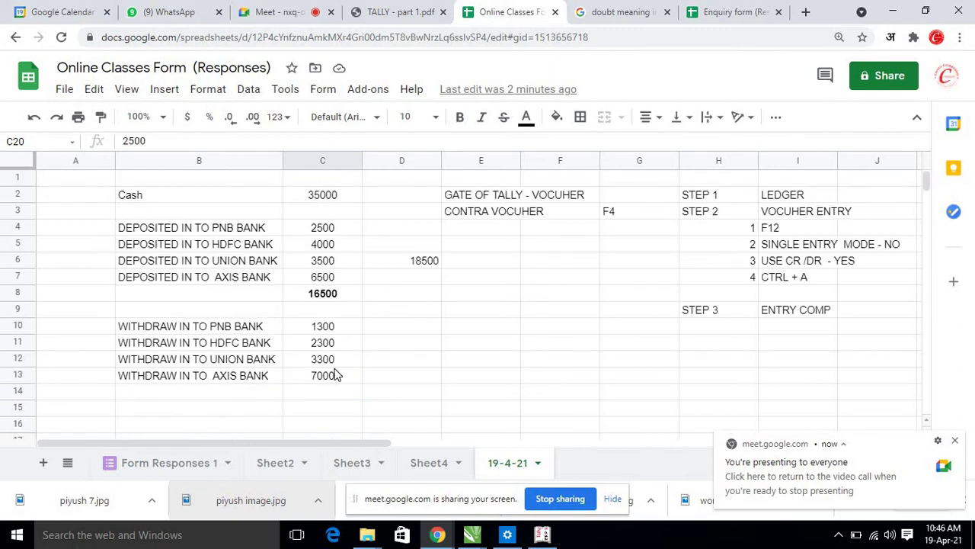
Step: Review the bank withdrawal entries and their amounts in rows 10 to 13
{"action": "left_click", "coordinate": [285, 359]}
{"action": "left_click", "coordinate": [244, 328]}
{"action": "left_click", "coordinate": [324, 327]}
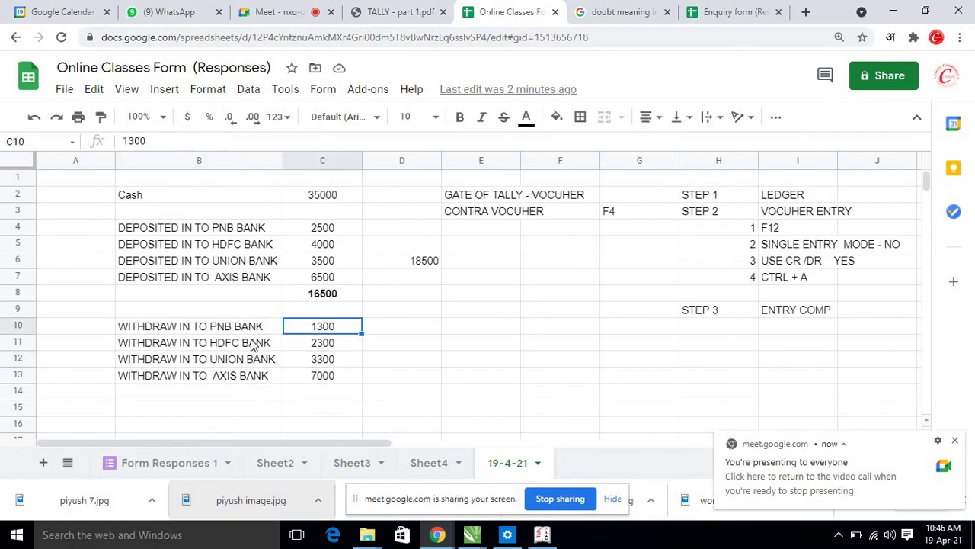
{"action": "left_click", "coordinate": [254, 344]}
{"action": "scroll", "coordinate": [290, 364], "scroll_direction": "down", "scroll_amount": 2}
{"action": "scroll", "coordinate": [282, 377], "scroll_direction": "up", "scroll_amount": 2}
{"action": "left_click", "coordinate": [279, 380]}
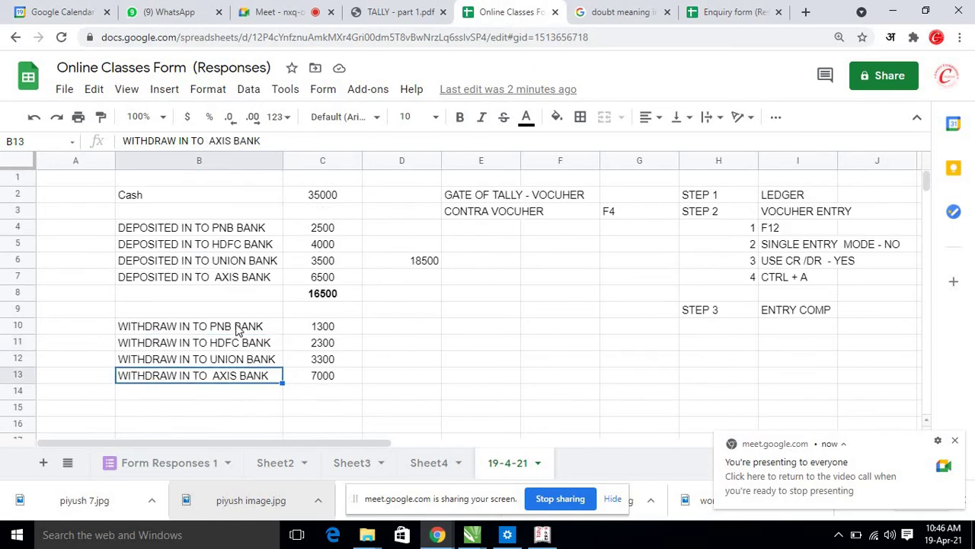
Step: Copy the PNB withdrawal label and amount from B10:C10 into E18:F18, beside the deposit example
{"action": "left_click_drag", "start_coordinate": [238, 329], "coordinate": [296, 326]}
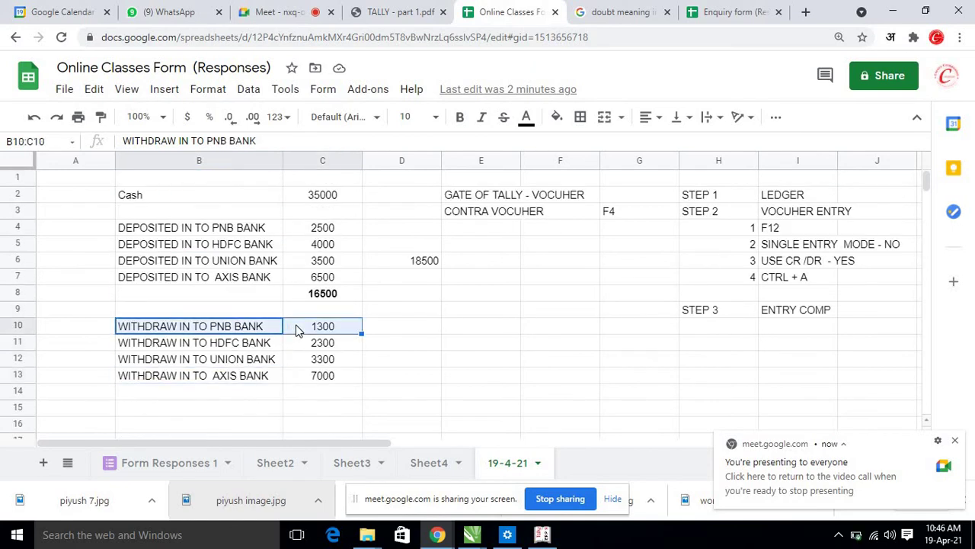
{"action": "key", "text": "ctrl+c"}
{"action": "scroll", "coordinate": [335, 374], "scroll_direction": "down", "scroll_amount": 2}
{"action": "left_click", "coordinate": [421, 326]}
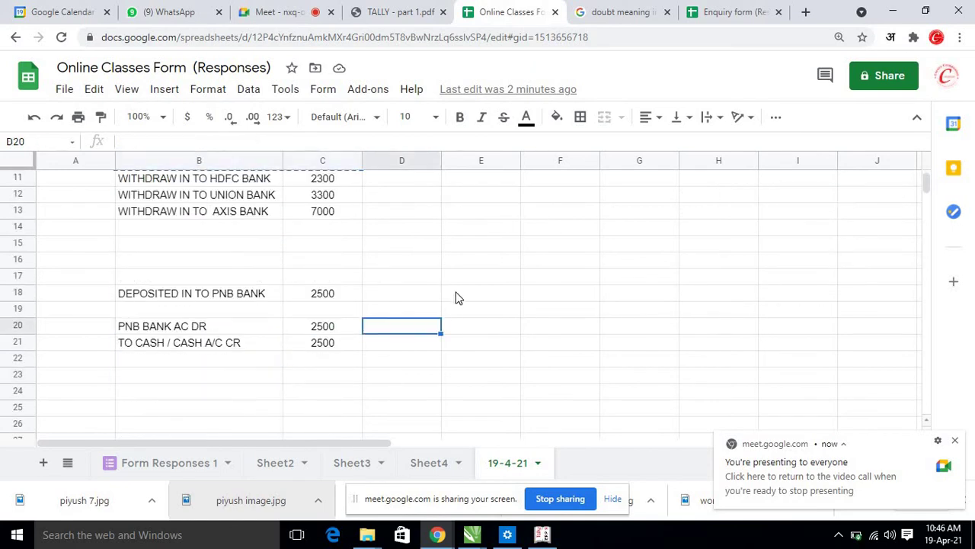
{"action": "left_click", "coordinate": [456, 297]}
{"action": "key", "text": "ctrl+v"}
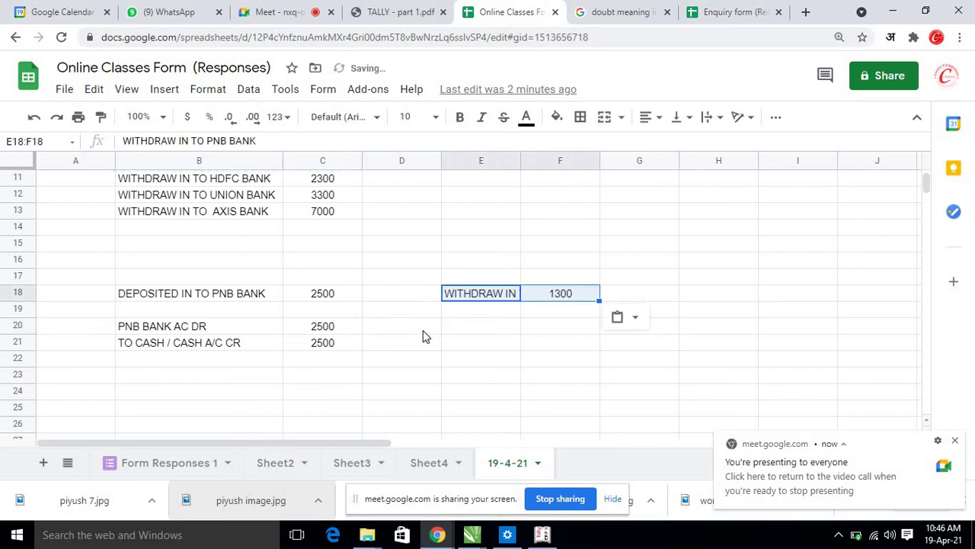
{"action": "left_click", "coordinate": [423, 330]}
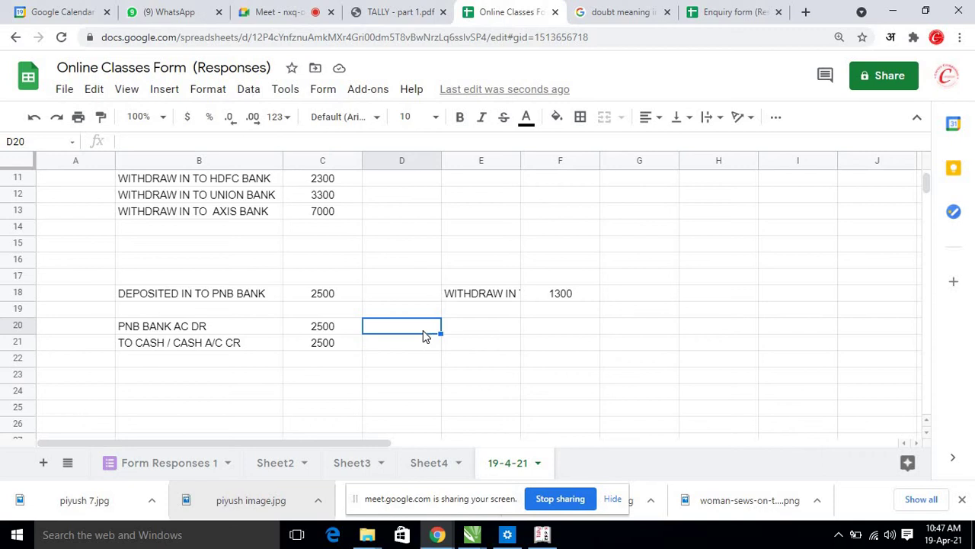
Step: Widen column E to fit the full withdrawal label in E18
{"action": "left_click", "coordinate": [510, 284]}
{"action": "left_click", "coordinate": [519, 294]}
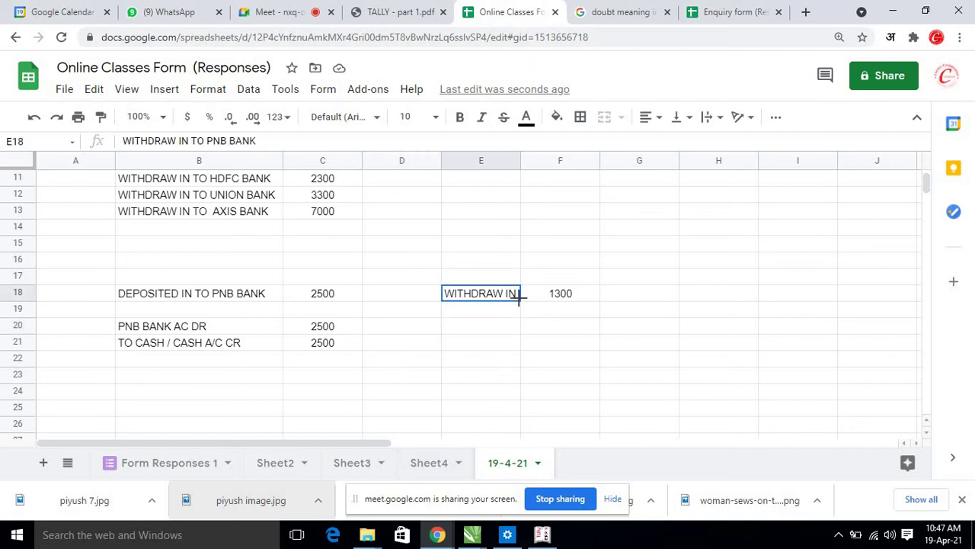
{"action": "double_click", "coordinate": [519, 157]}
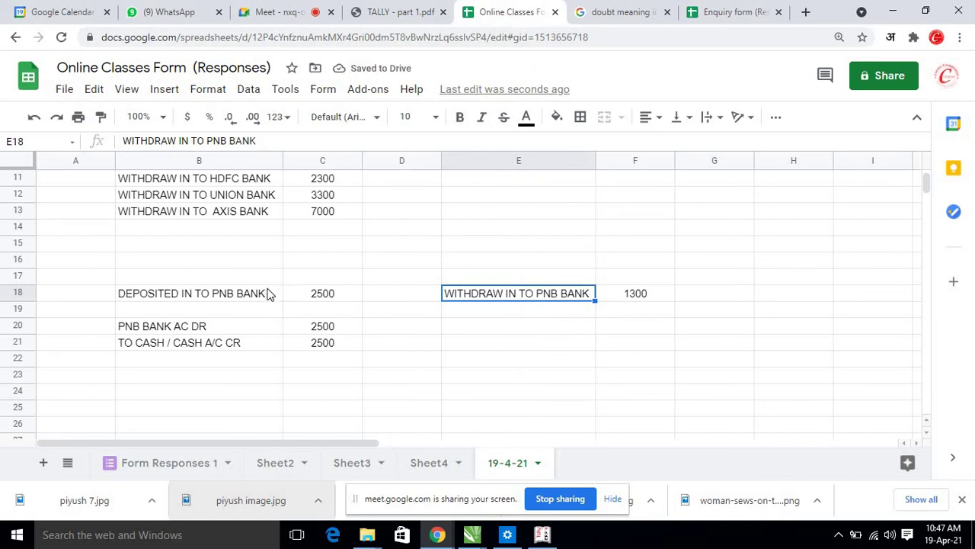
Step: Change the label in B10 to WITHDRAW FROM PNB BANK
{"action": "scroll", "coordinate": [267, 293], "scroll_direction": "up", "scroll_amount": 3}
{"action": "double_click", "coordinate": [206, 280]}
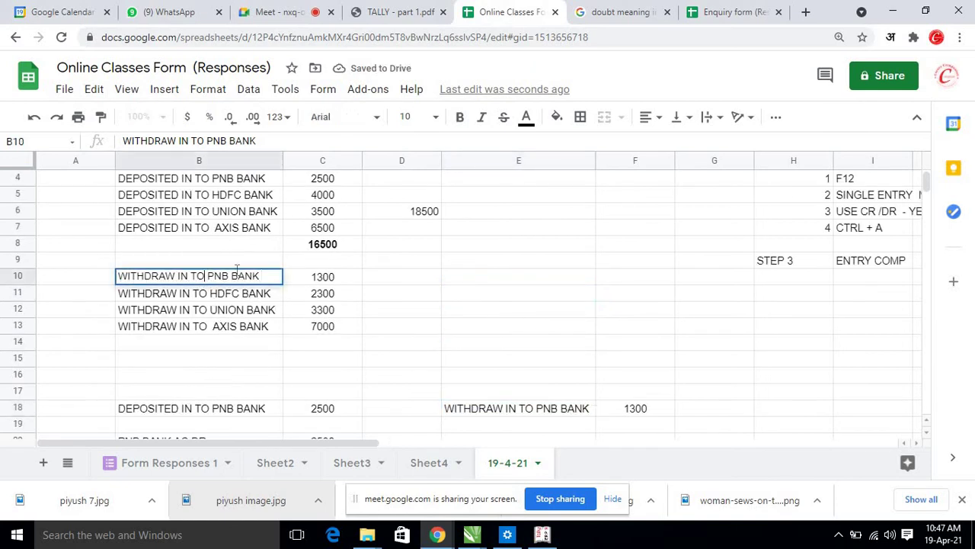
{"action": "key", "text": "BackSpace"}
{"action": "key", "text": "BackSpace"}
{"action": "key", "text": "BackSpace"}
{"action": "key", "text": "BackSpace"}
{"action": "key", "text": "BackSpace"}
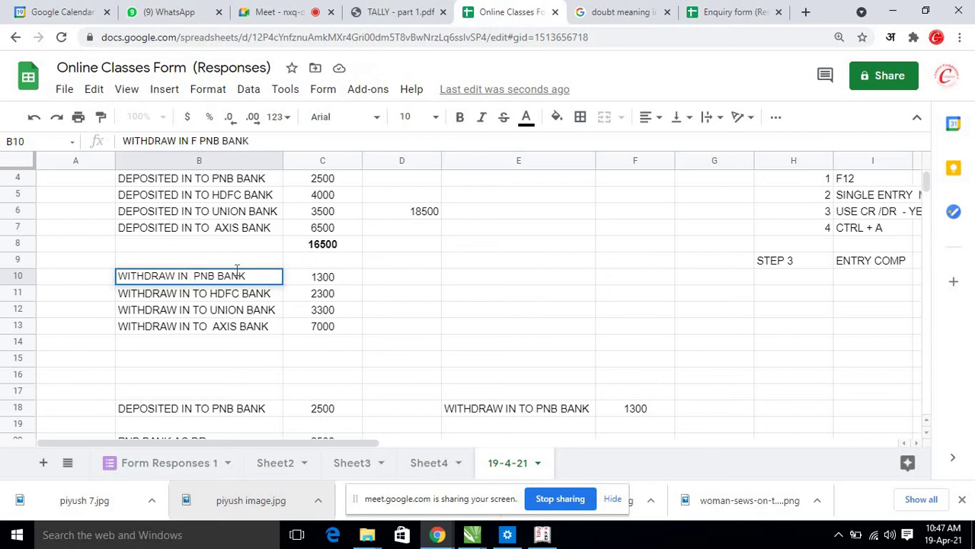
{"action": "key", "text": "BackSpace"}
{"action": "type", "text": "FROM"}
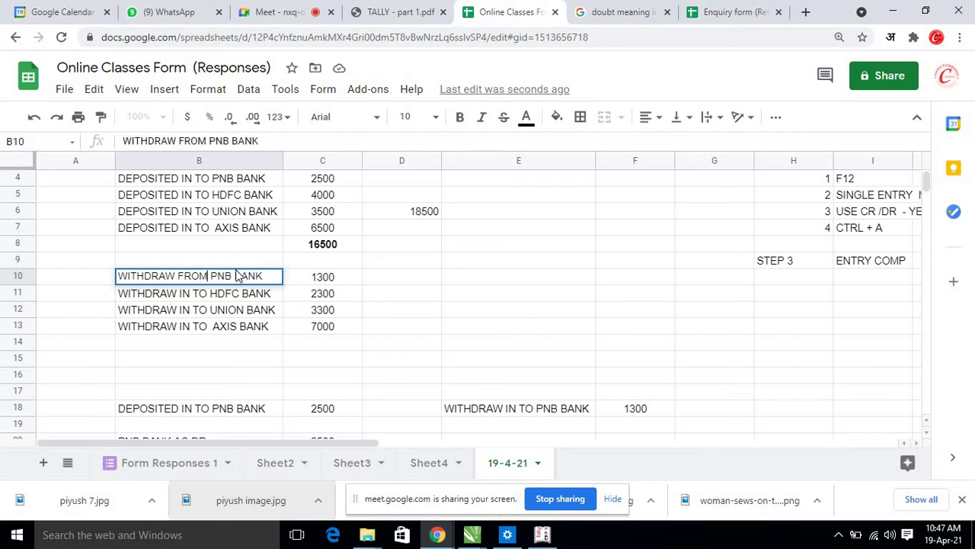
{"action": "key", "text": "Return"}
Step: Replace IN with FROM in the HDFC withdrawal label in B11
{"action": "key", "text": "Return"}
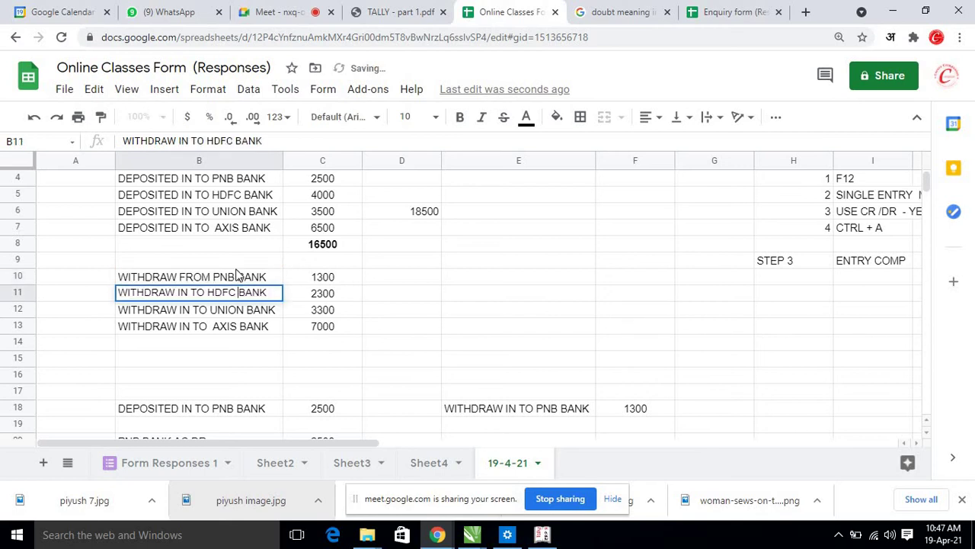
{"action": "key", "text": "Left"}
{"action": "key", "text": "Left"}
{"action": "key", "text": "Left"}
{"action": "key", "text": "Left"}
{"action": "key", "text": "Left"}
{"action": "key", "text": "Left"}
{"action": "key", "text": "Left"}
{"action": "key", "text": "Left"}
{"action": "key", "text": "Left"}
{"action": "key", "text": "Left"}
{"action": "key", "text": "Left"}
{"action": "key", "text": "Left"}
{"action": "key", "text": "Left"}
{"action": "key", "text": "BackSpace"}
{"action": "key", "text": "BackSpace"}
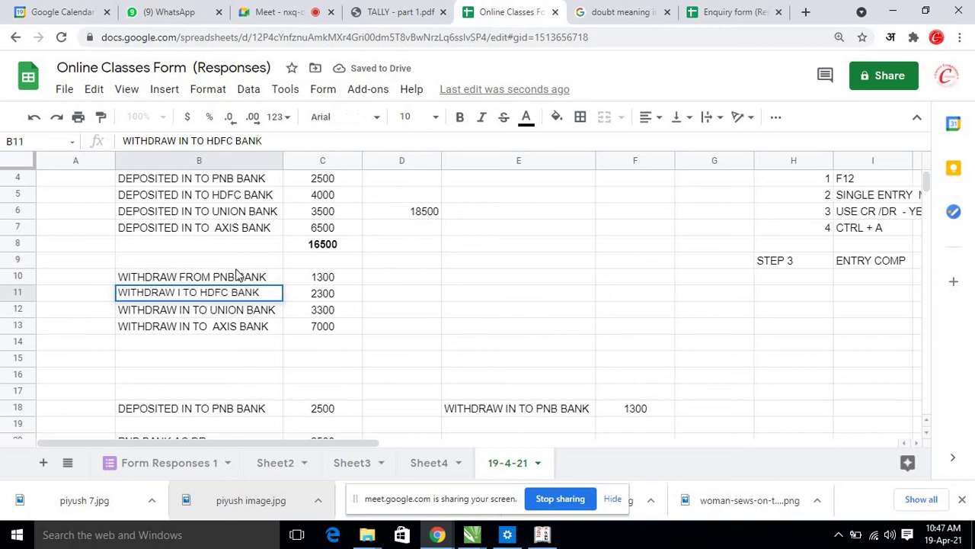
{"action": "type", "text": "FROM"}
{"action": "key", "text": "Return"}
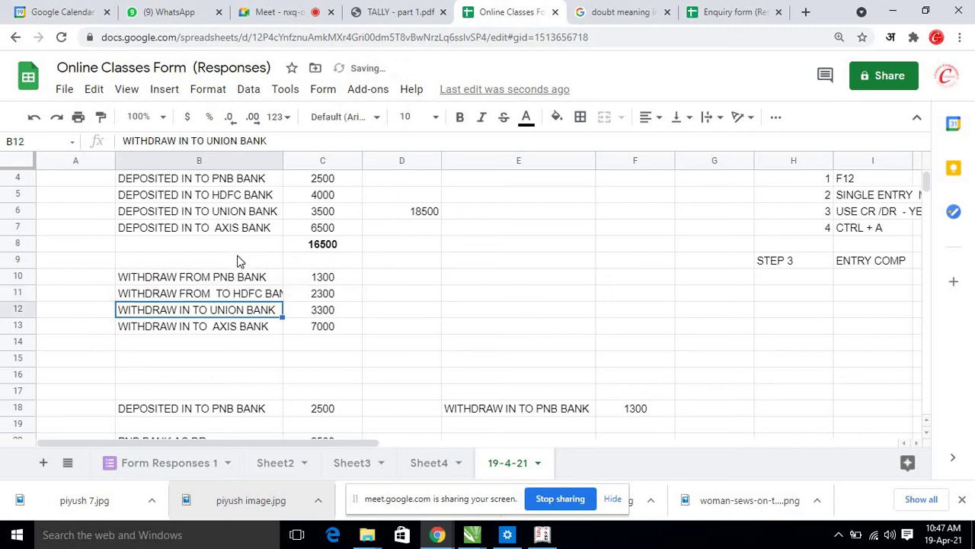
Step: Change the label in B12 to WITHDRAW FROM UNION BANK
{"action": "key", "text": "Return"}
{"action": "key", "text": "Left"}
{"action": "key", "text": "Left"}
{"action": "key", "text": "Left"}
{"action": "key", "text": "Left"}
{"action": "key", "text": "Left"}
{"action": "key", "text": "Left"}
{"action": "key", "text": "Left"}
{"action": "key", "text": "Left"}
{"action": "key", "text": "Left"}
{"action": "key", "text": "Left"}
{"action": "key", "text": "Left"}
{"action": "key", "text": "Left"}
{"action": "key", "text": "Left"}
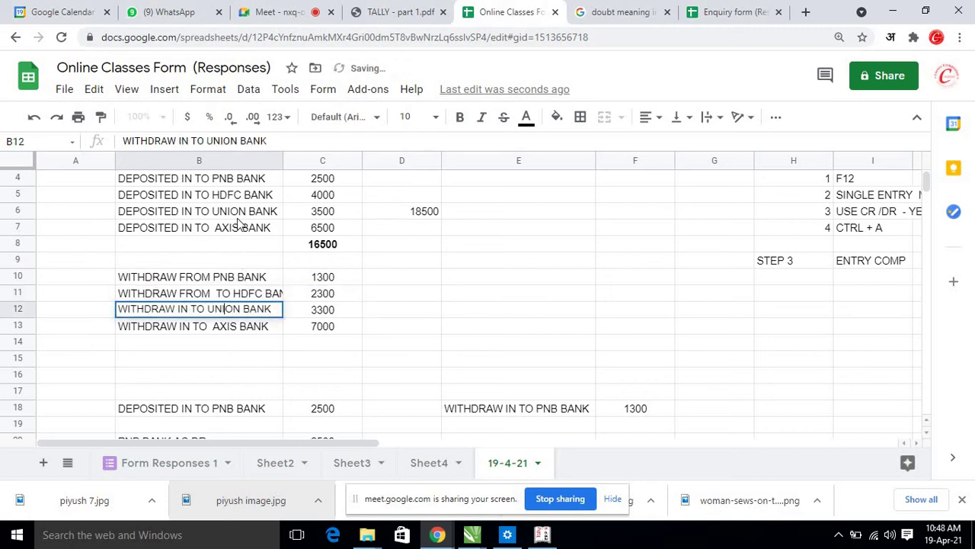
{"action": "key", "text": "Right"}
{"action": "key", "text": "Right"}
{"action": "key", "text": "Right"}
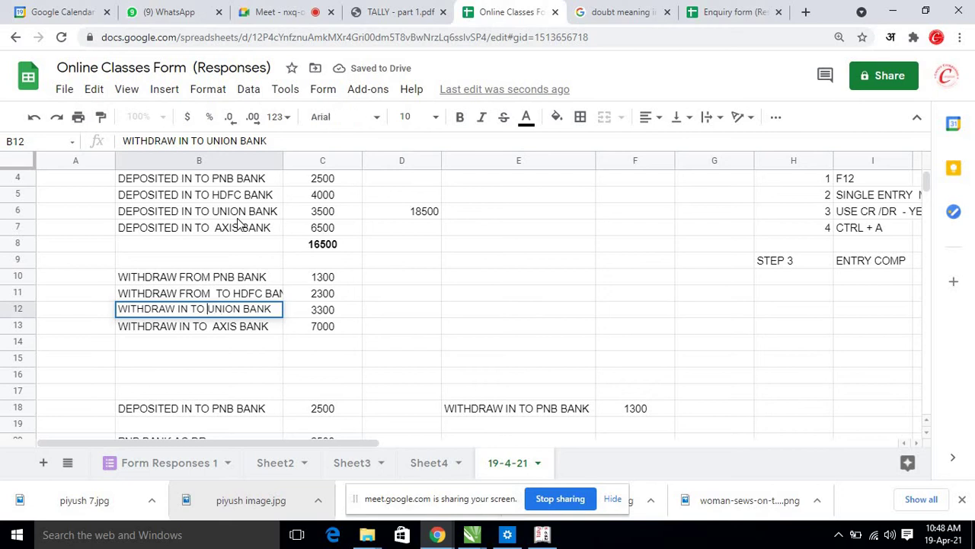
{"action": "key", "text": "BackSpace"}
{"action": "key", "text": "BackSpace"}
{"action": "key", "text": "BackSpace"}
{"action": "key", "text": "BackSpace"}
{"action": "key", "text": "BackSpace"}
{"action": "key", "text": "BackSpace"}
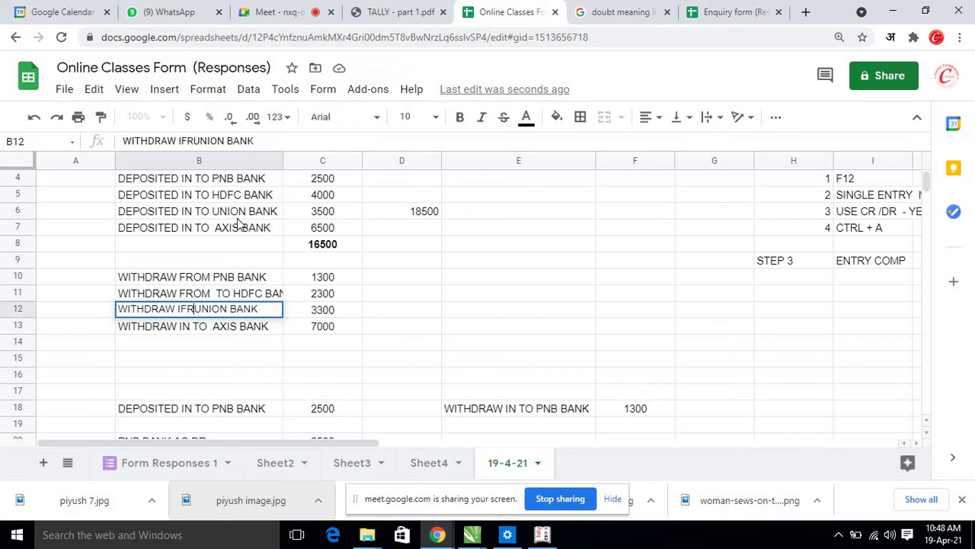
{"action": "type", "text": "FROM"}
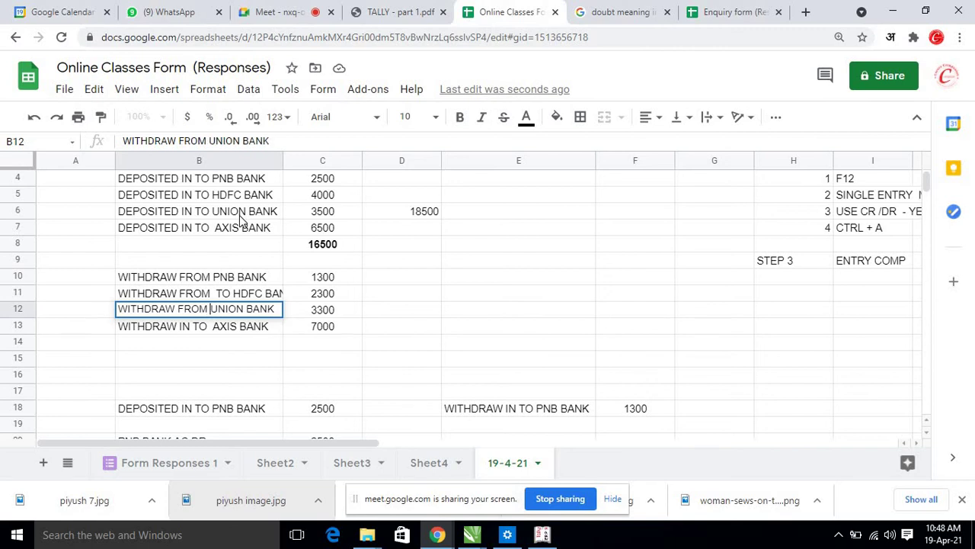
{"action": "key", "text": "Return"}
Step: Change the label in B13 to WITHDRAW FROM AXIS BANK
{"action": "key", "text": "Return"}
{"action": "key", "text": "Left"}
{"action": "key", "text": "Left"}
{"action": "key", "text": "Left"}
{"action": "key", "text": "Left"}
{"action": "key", "text": "Left"}
{"action": "key", "text": "Left"}
{"action": "key", "text": "Left"}
{"action": "key", "text": "Left"}
{"action": "key", "text": "Left"}
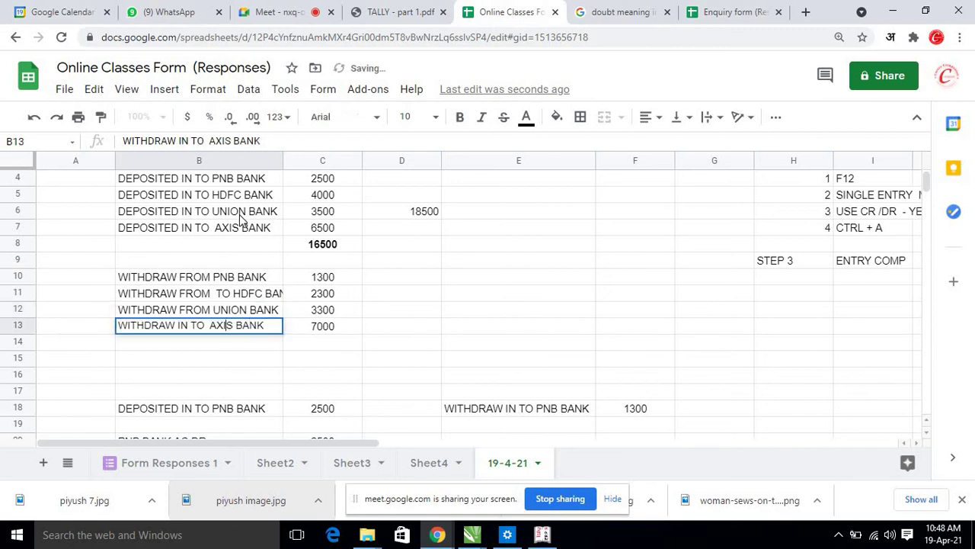
{"action": "key", "text": "BackSpace"}
{"action": "key", "text": "BackSpace"}
{"action": "key", "text": "BackSpace"}
{"action": "key", "text": "BackSpace"}
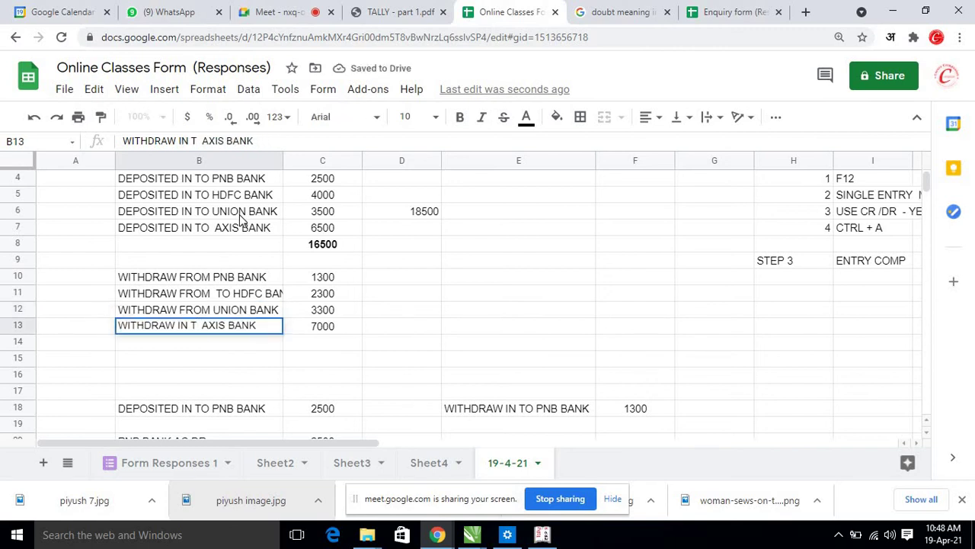
{"action": "key", "text": "BackSpace"}
{"action": "type", "text": "FROM"}
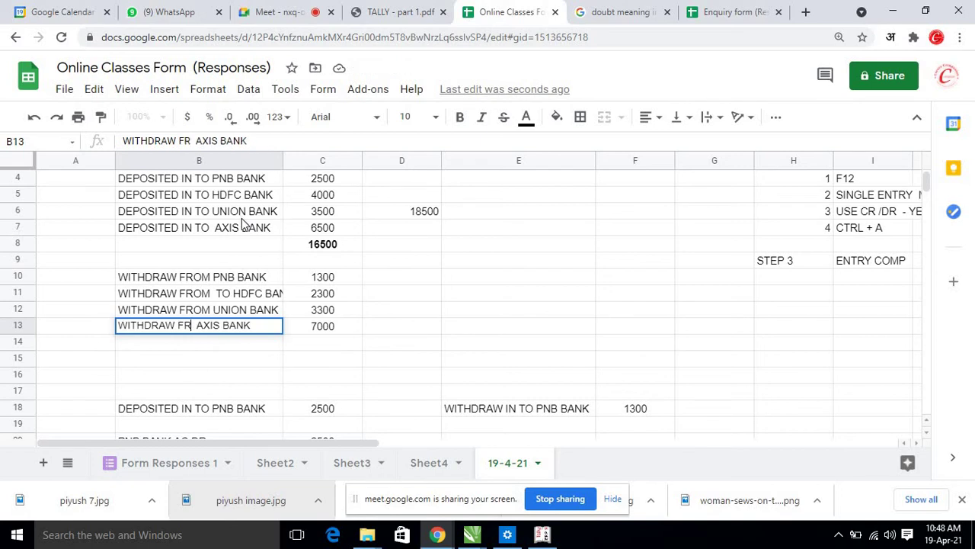
{"action": "key", "text": "Return"}
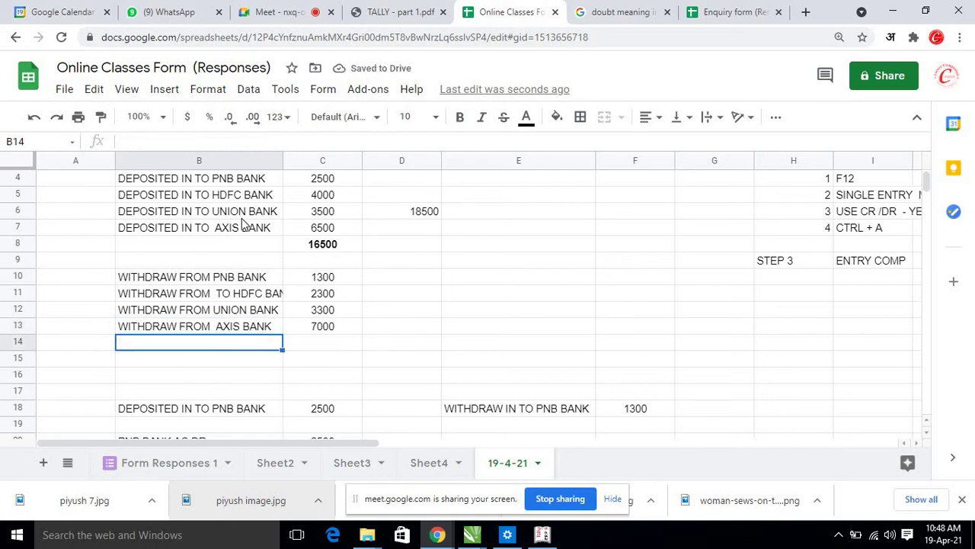
Step: Copy the PNB withdrawal label from B10 into E18, replacing the label there
{"action": "key", "text": "Up"}
{"action": "key", "text": "Up"}
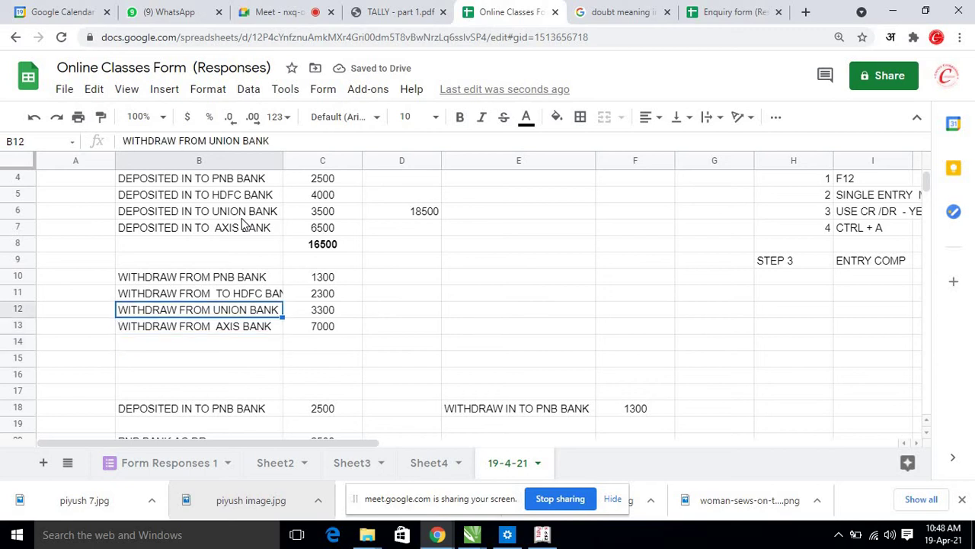
{"action": "key", "text": "Down"}
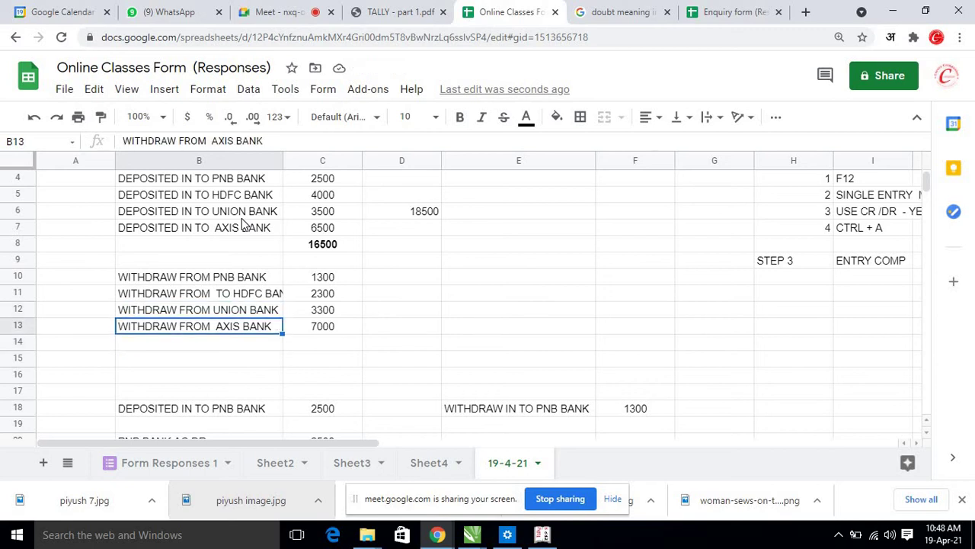
{"action": "key", "text": "Down"}
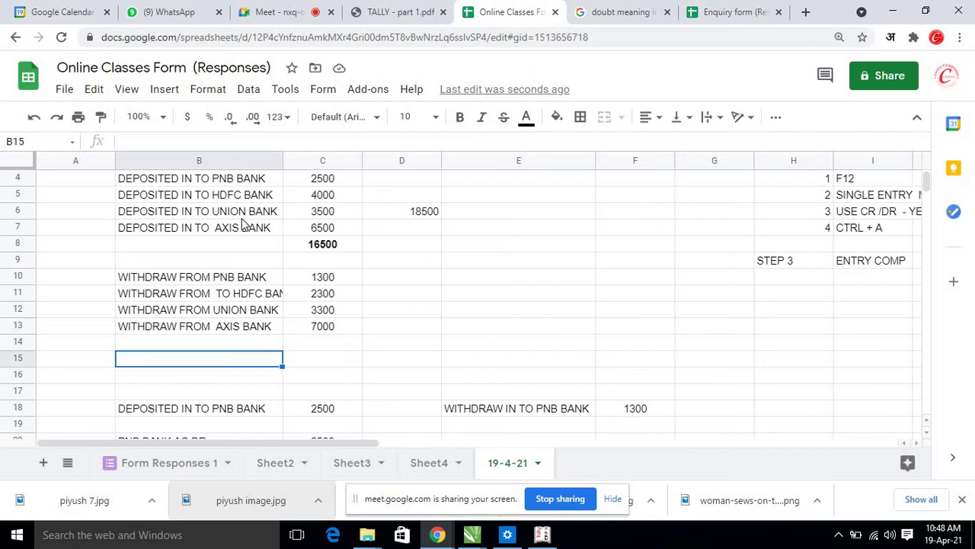
{"action": "key", "text": "Down"}
{"action": "key", "text": "Down"}
{"action": "key", "text": "Down"}
{"action": "key", "text": "Right"}
{"action": "key", "text": "Right"}
{"action": "key", "text": "Right"}
{"action": "key", "text": "Right"}
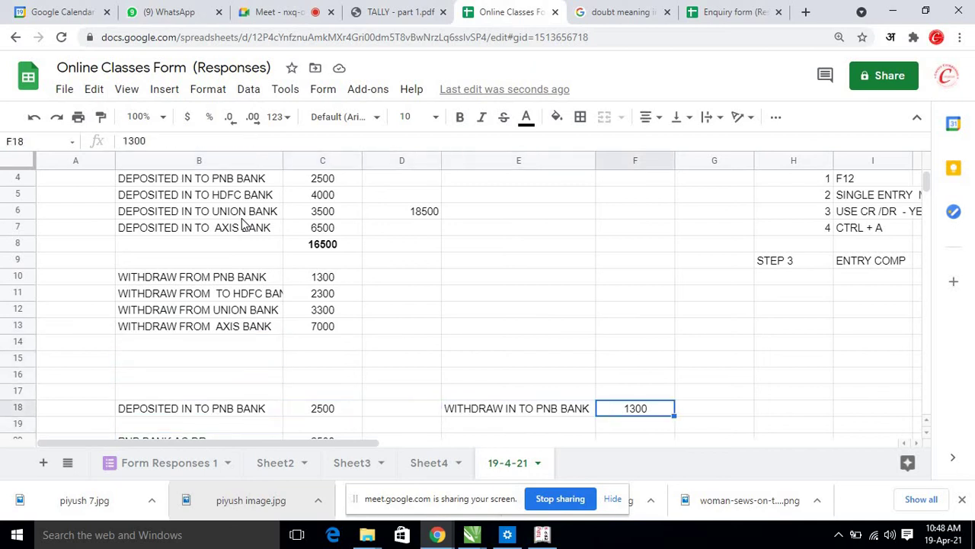
{"action": "key", "text": "Left"}
{"action": "key", "text": "Up"}
{"action": "key", "text": "Up"}
{"action": "key", "text": "Up"}
{"action": "key", "text": "Up"}
{"action": "key", "text": "Up"}
{"action": "key", "text": "Left"}
{"action": "key", "text": "Left"}
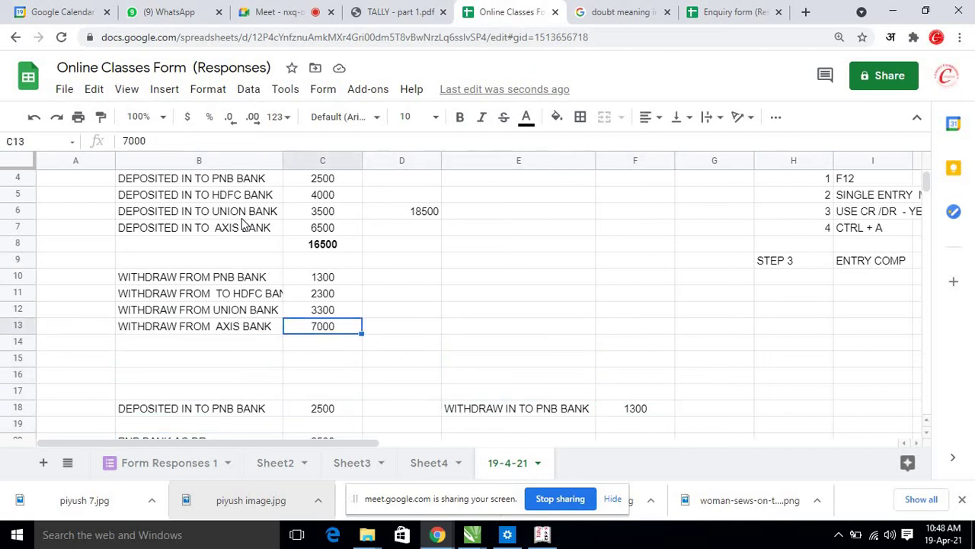
{"action": "key", "text": "Up"}
{"action": "key", "text": "Up"}
{"action": "key", "text": "Up"}
{"action": "key", "text": "Left"}
{"action": "key", "text": "ctrl+c"}
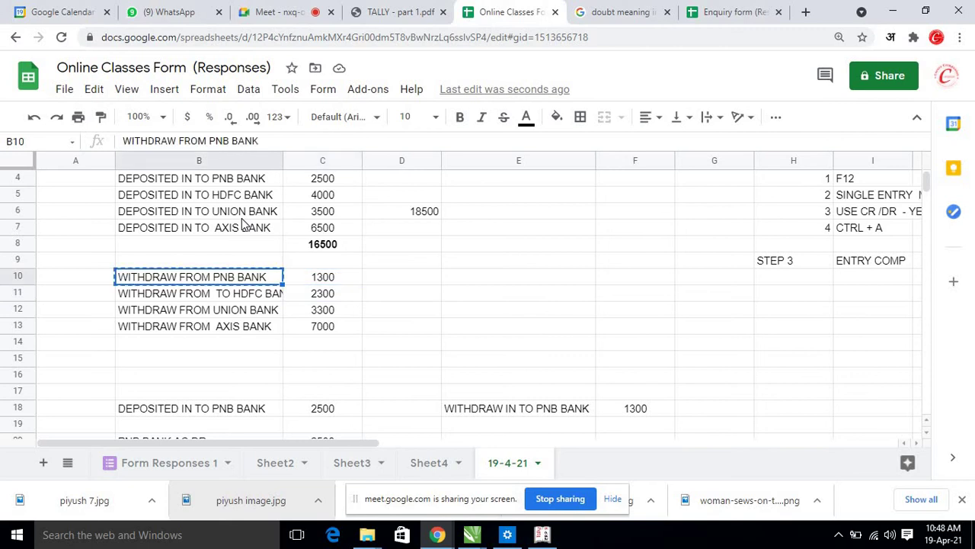
{"action": "key", "text": "Down"}
{"action": "key", "text": "Down"}
{"action": "key", "text": "Down"}
{"action": "key", "text": "Right"}
{"action": "key", "text": "Right"}
{"action": "key", "text": "Right"}
{"action": "key", "text": "Right"}
{"action": "key", "text": "Down"}
{"action": "key", "text": "Down"}
{"action": "key", "text": "Down"}
{"action": "key", "text": "Down"}
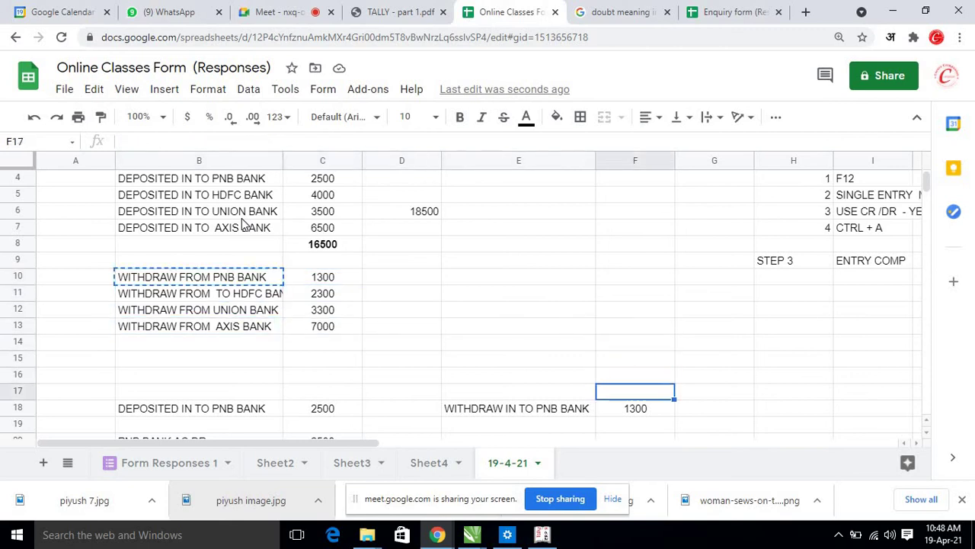
{"action": "key", "text": "Down"}
{"action": "key", "text": "Left"}
{"action": "key", "text": "ctrl+v"}
Step: Enter CASH A/C DR in E20 as the debit line of the PNB withdrawal entry
{"action": "key", "text": "Down"}
{"action": "key", "text": "Down"}
{"action": "key", "text": "Down"}
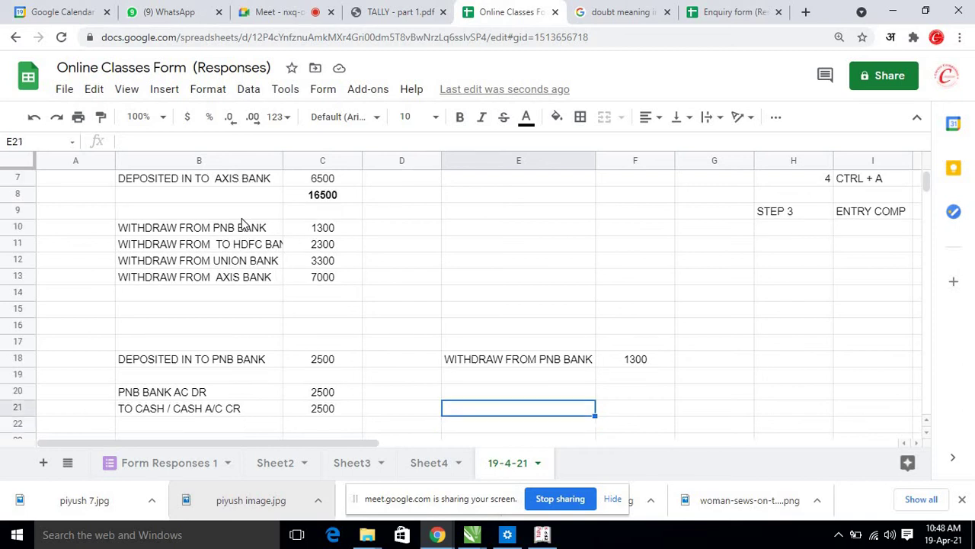
{"action": "key", "text": "Up"}
{"action": "type", "text": "CASH "}
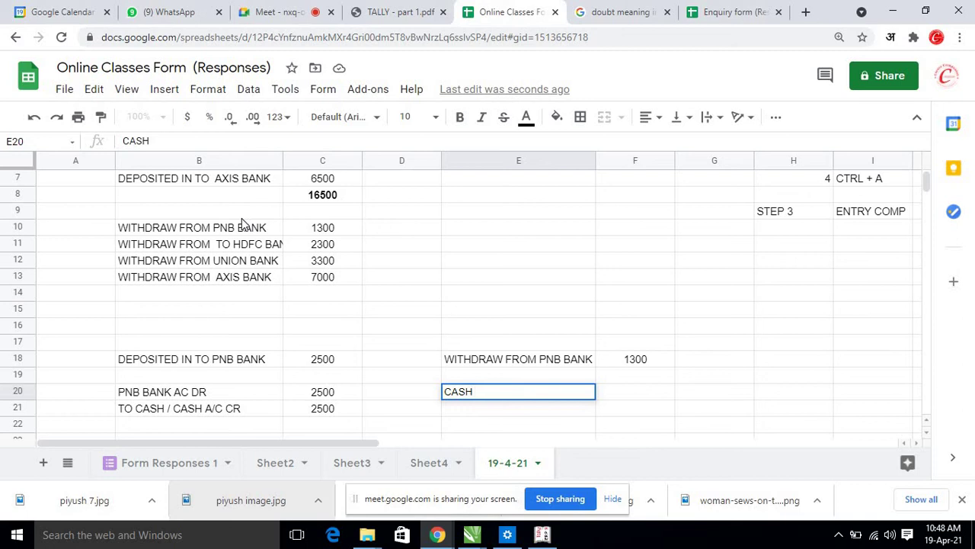
{"action": "type", "text": "A/C DR"}
{"action": "key", "text": "Return"}
Step: Enter To PNB BANK / PNB Bank A/c CR in E21 as the credit line and widen column E to fit it
{"action": "type", "text": "TO"}
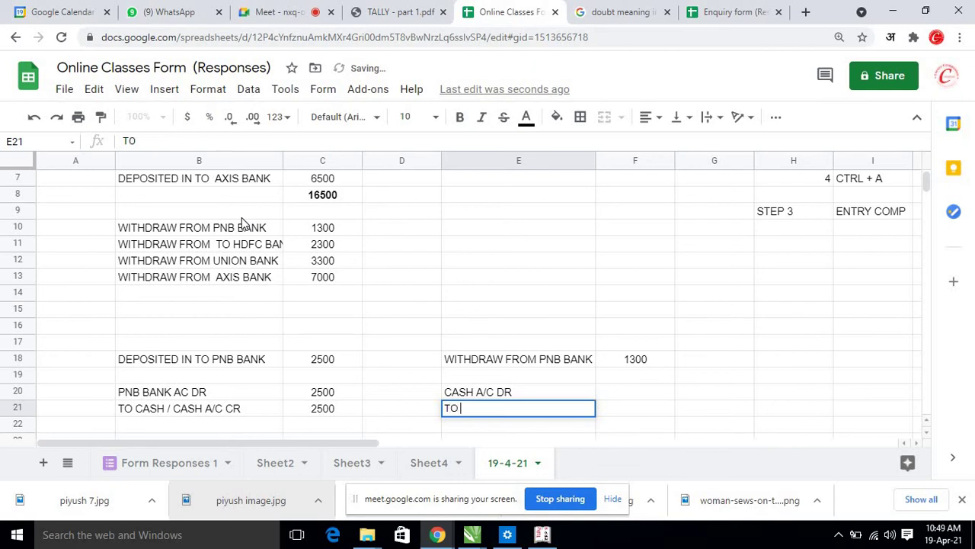
{"action": "key", "text": "BackSpace"}
{"action": "key", "text": "BackSpace"}
{"action": "type", "text": "O"}
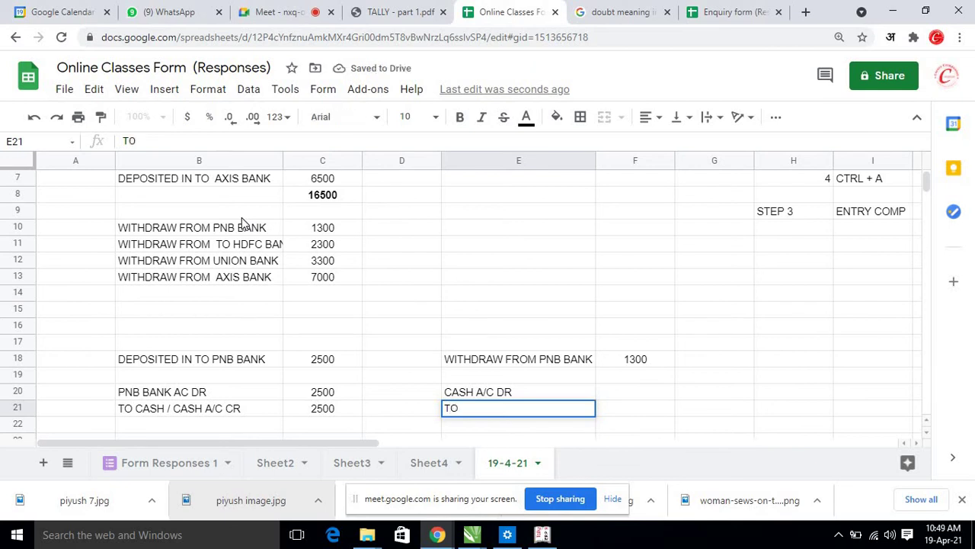
{"action": "key", "text": "BackSpace"}
{"action": "type", "text": "o PN"}
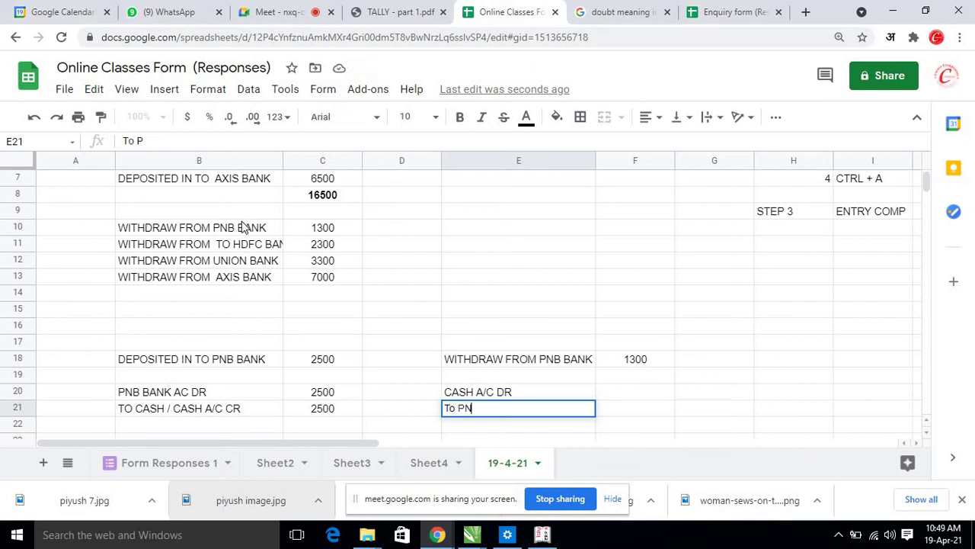
{"action": "type", "text": "B BANK"}
{"action": "key", "text": "BackSpace"}
{"action": "type", "text": "K /"}
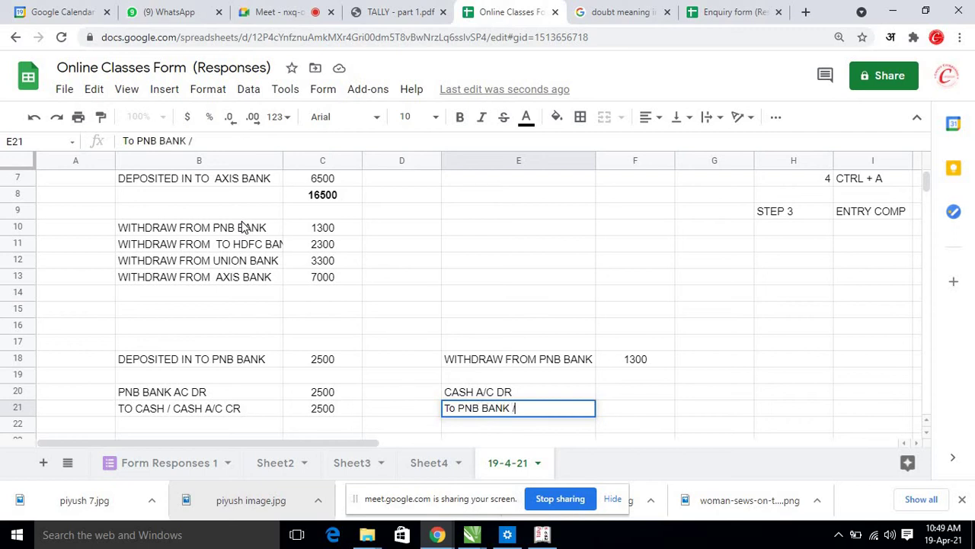
{"action": "type", "text": " PNB"}
{"action": "type", "text": " A/C"}
{"action": "key", "text": "BackSpace"}
{"action": "key", "text": "BackSpace"}
{"action": "key", "text": "BackSpace"}
{"action": "type", "text": "Bank"}
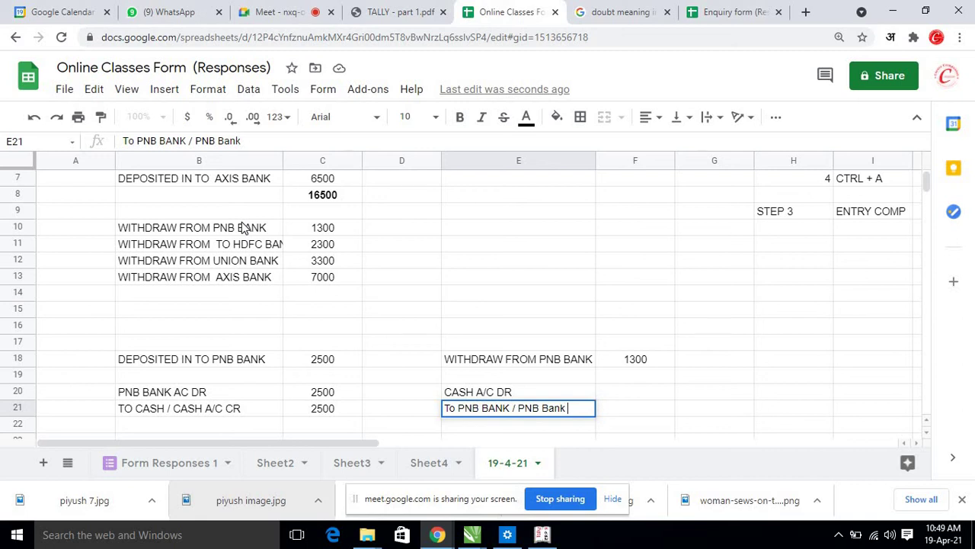
{"action": "type", "text": " A/c CR"}
{"action": "key", "text": "Return"}
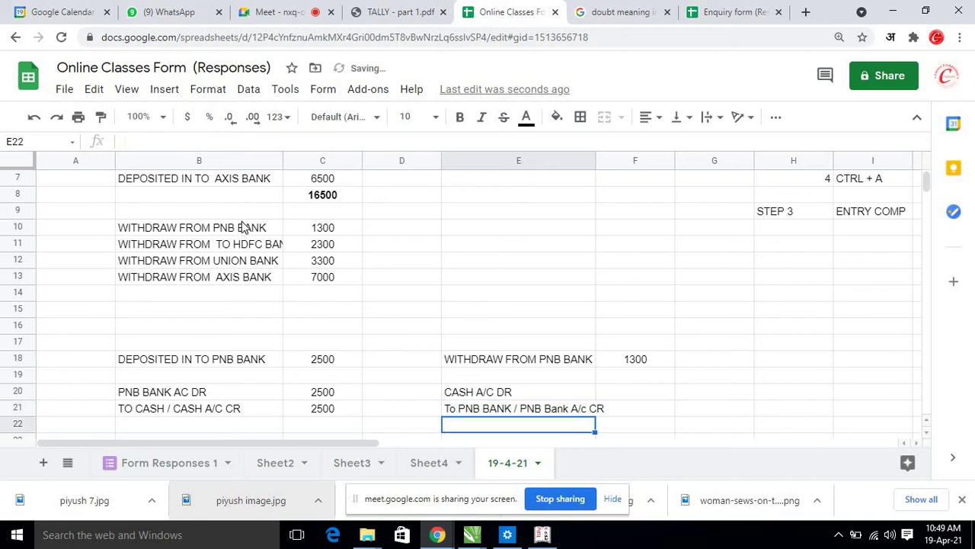
{"action": "double_click", "coordinate": [596, 162]}
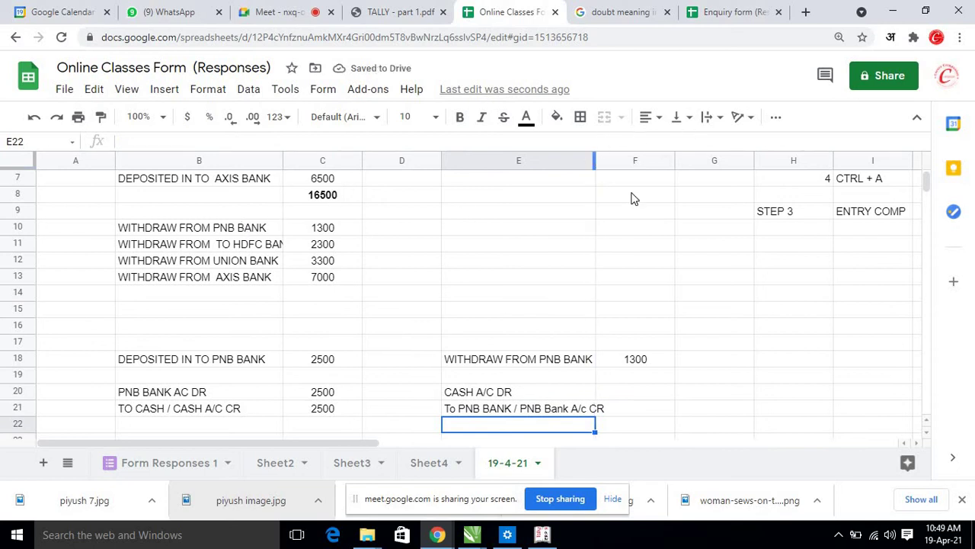
Step: Enter 1300 in F20 and F21 as the debit and credit amounts
{"action": "left_click", "coordinate": [648, 393]}
{"action": "type", "text": "1300"}
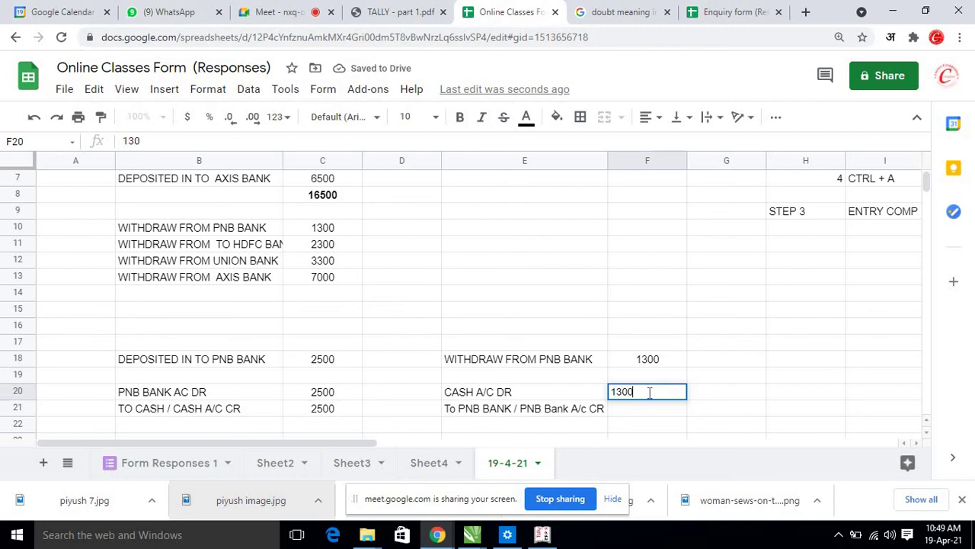
{"action": "key", "text": "Return"}
{"action": "type", "text": "1300"}
{"action": "key", "text": "Return"}
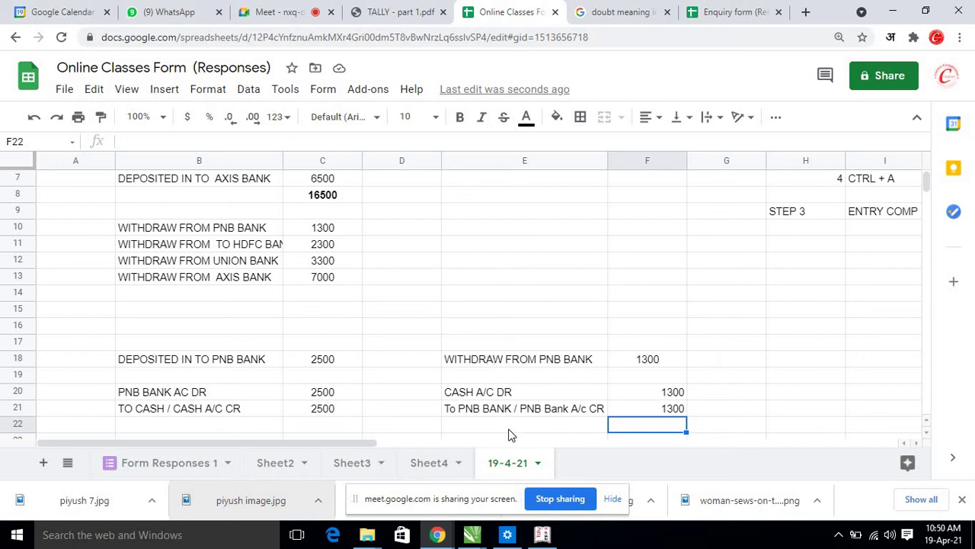
Step: Switch to Tally.ERP 9, leave the Cash/Bank Summary, and open Accounting Vouchers to create a new contra voucher
{"action": "left_click", "coordinate": [542, 534]}
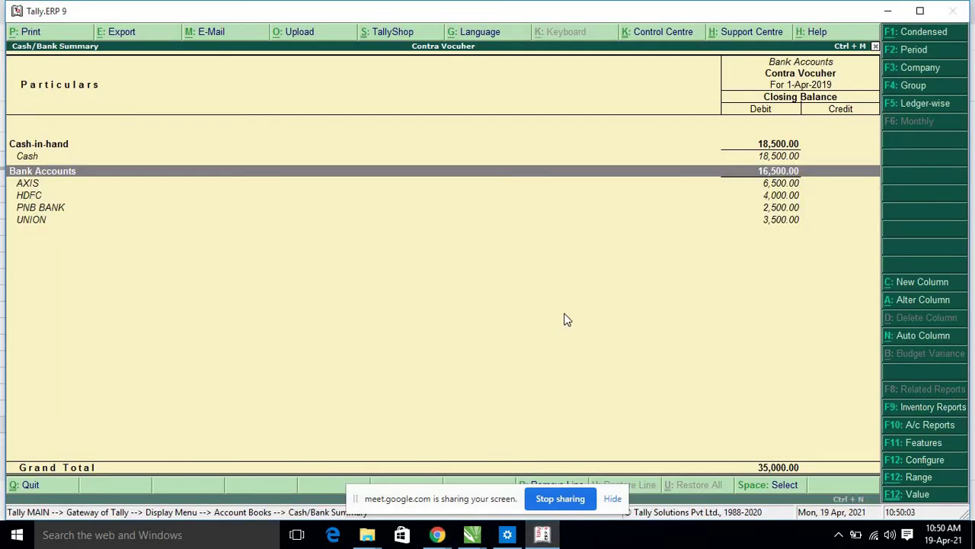
{"action": "key", "text": "Escape"}
{"action": "key", "text": "Escape"}
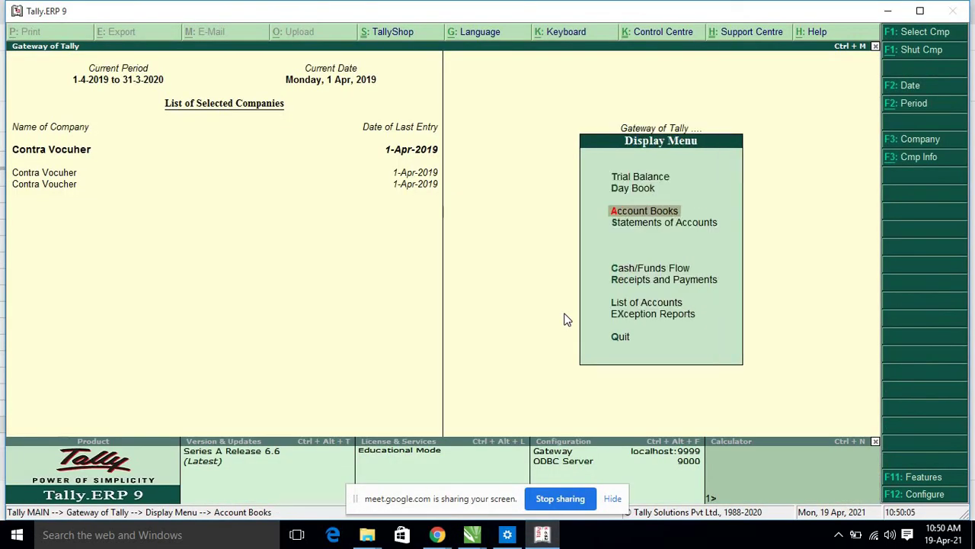
{"action": "key", "text": "Escape"}
{"action": "key", "text": "Down"}
{"action": "key", "text": "Down"}
{"action": "key", "text": "Down"}
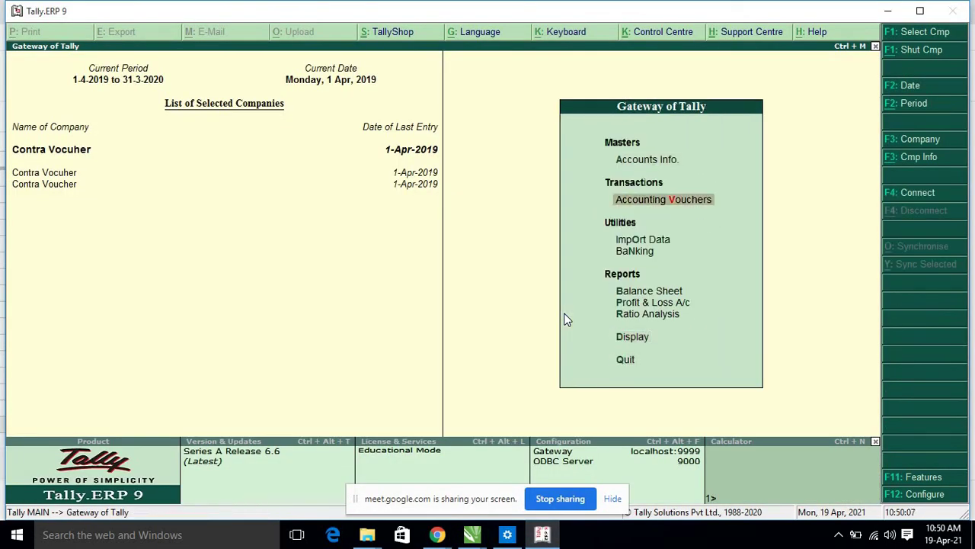
{"action": "key", "text": "Return"}
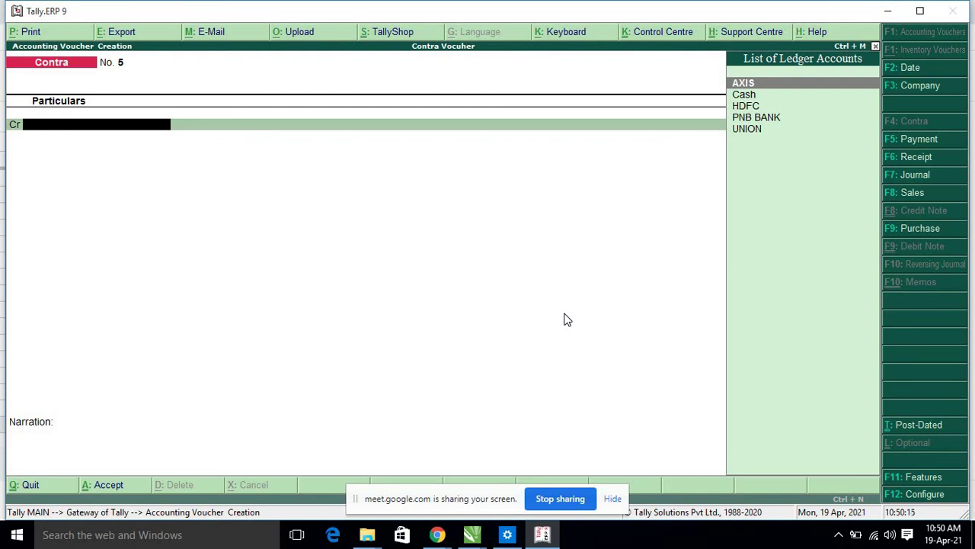
Step: Choose PNB BANK as the credited ledger in contra voucher No. 5
{"action": "key", "text": "Down"}
{"action": "key", "text": "Down"}
{"action": "key", "text": "Up"}
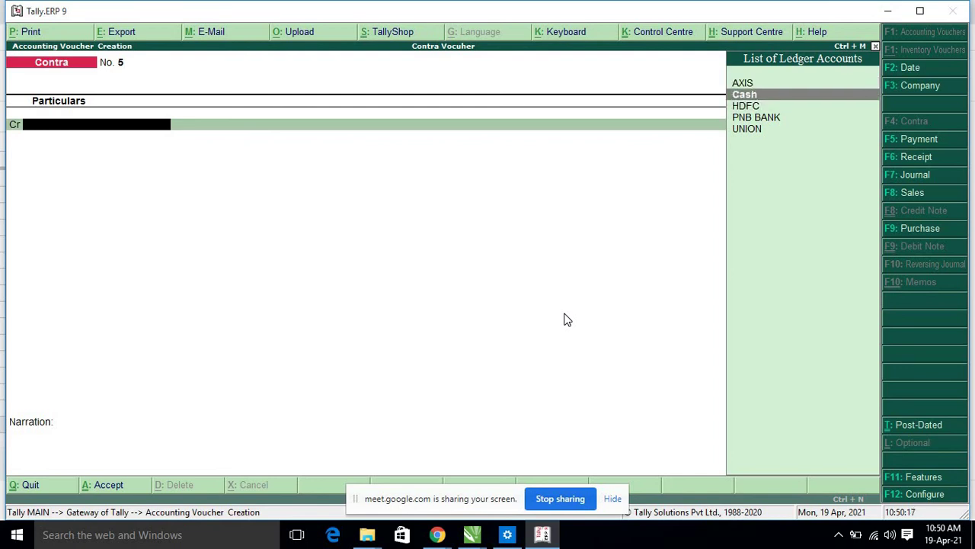
{"action": "key", "text": "Up"}
{"action": "key", "text": "Down"}
{"action": "key", "text": "Down"}
{"action": "key", "text": "Up"}
{"action": "key", "text": "Up"}
{"action": "key", "text": "Down"}
{"action": "key", "text": "Down"}
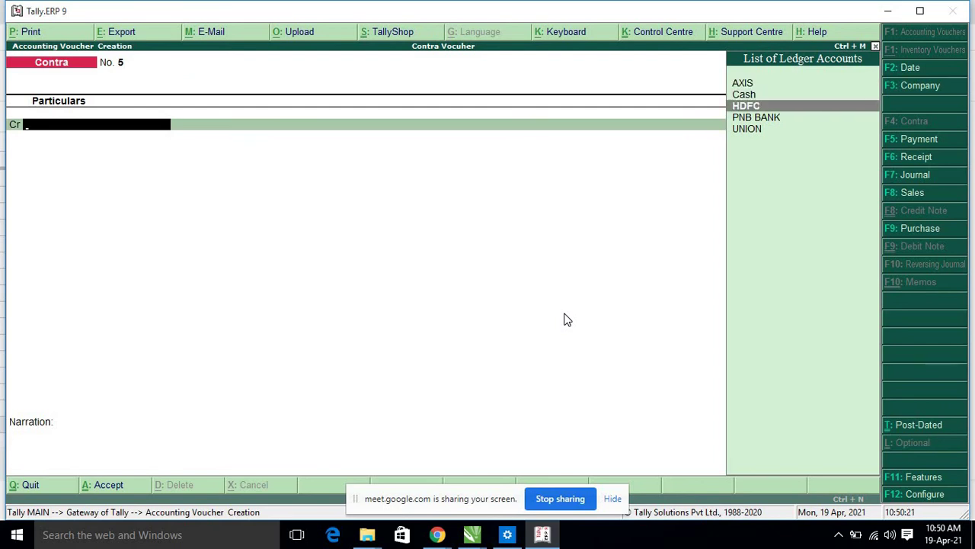
{"action": "key", "text": "Up"}
{"action": "key", "text": "Up"}
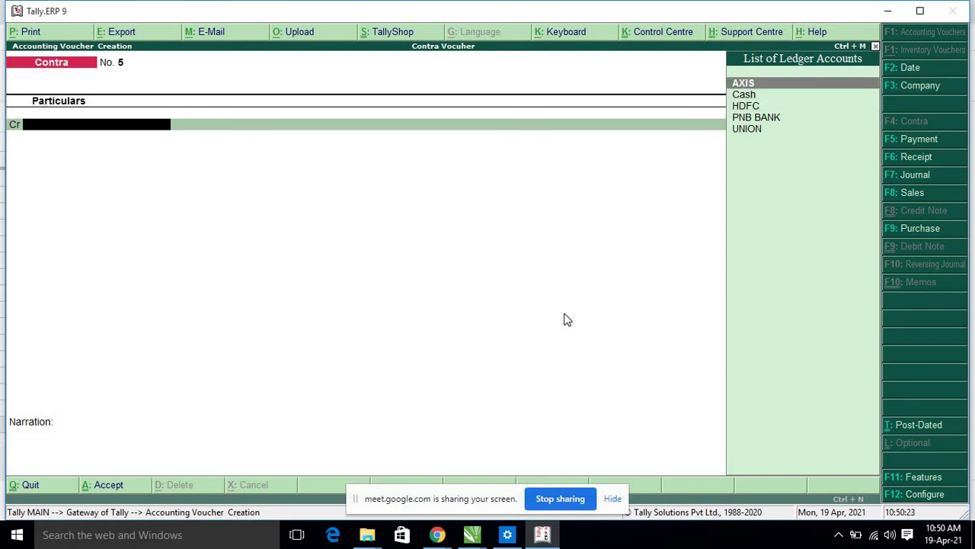
{"action": "key", "text": "Down"}
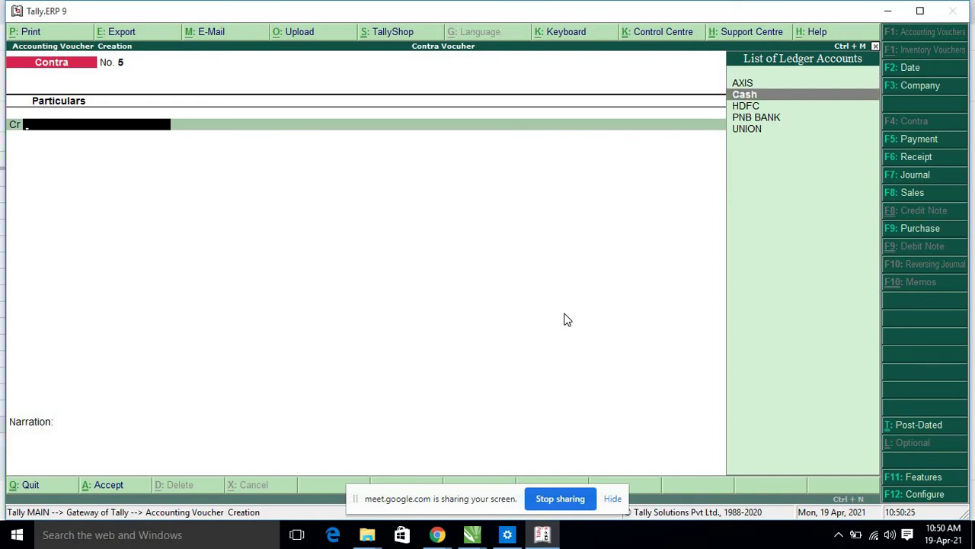
{"action": "key", "text": "Down"}
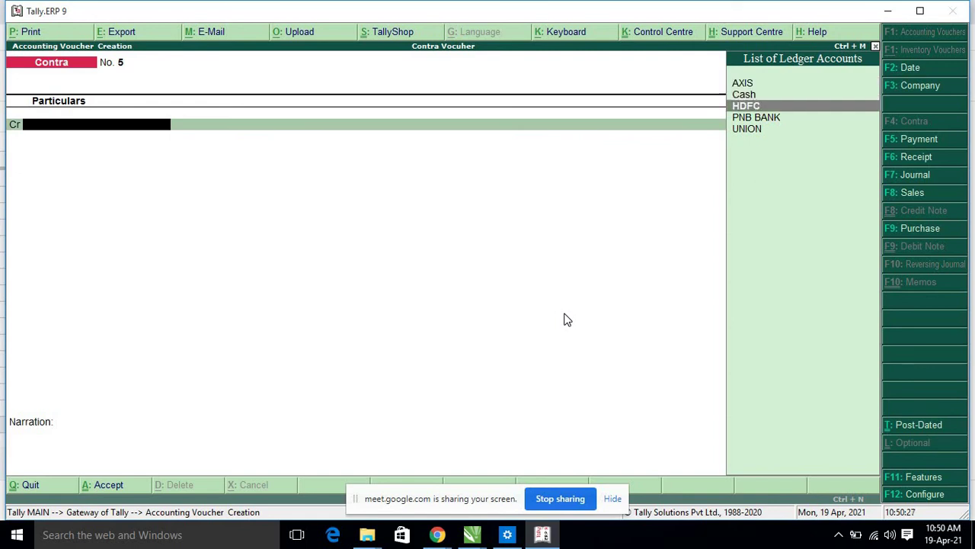
{"action": "key", "text": "Down"}
{"action": "key", "text": "Return"}
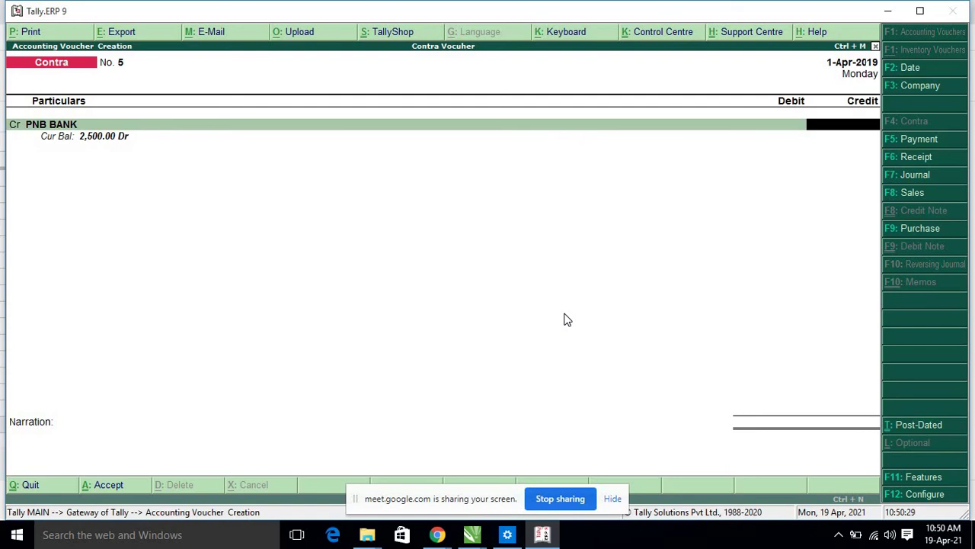
Step: Check the PNB withdrawal in the spreadsheet, then credit PNB BANK with 1300 and accept its default cheque allocation
{"action": "left_click", "coordinate": [543, 535]}
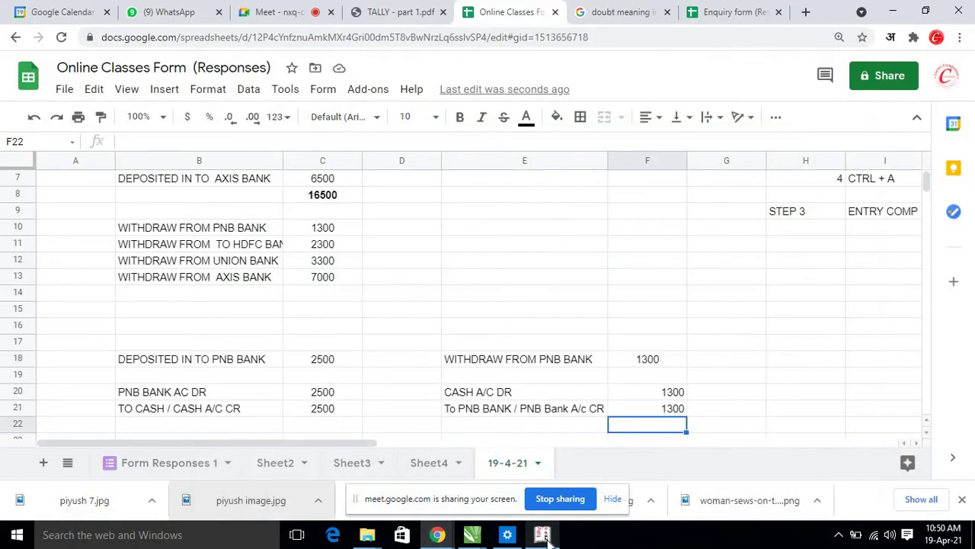
{"action": "left_click", "coordinate": [544, 535]}
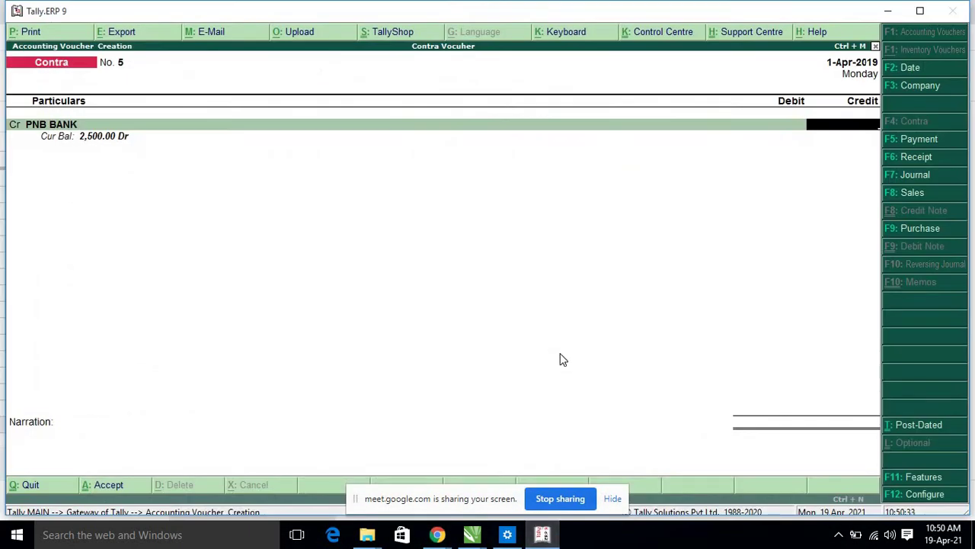
{"action": "type", "text": "1300"}
{"action": "key", "text": "Return"}
{"action": "key", "text": "Return"}
{"action": "key", "text": "Return"}
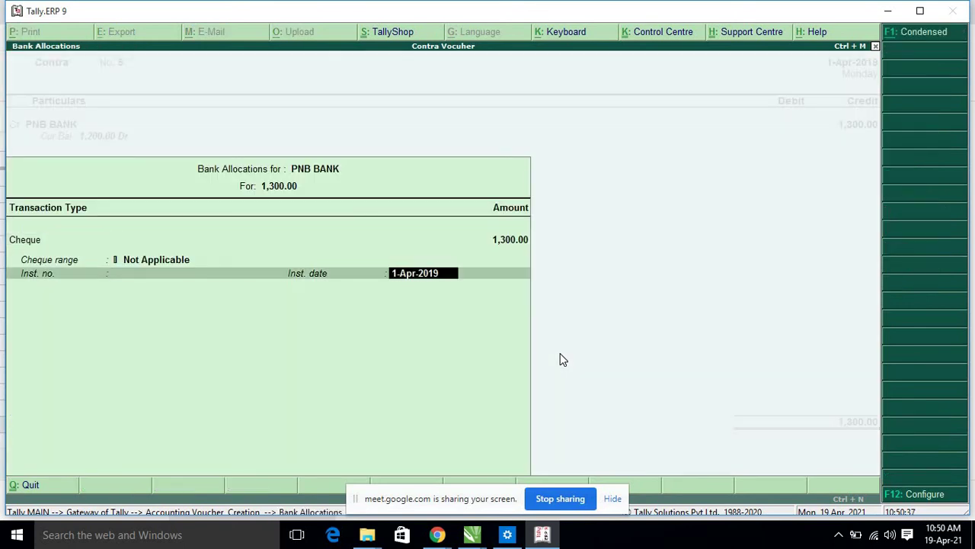
{"action": "key", "text": "Return"}
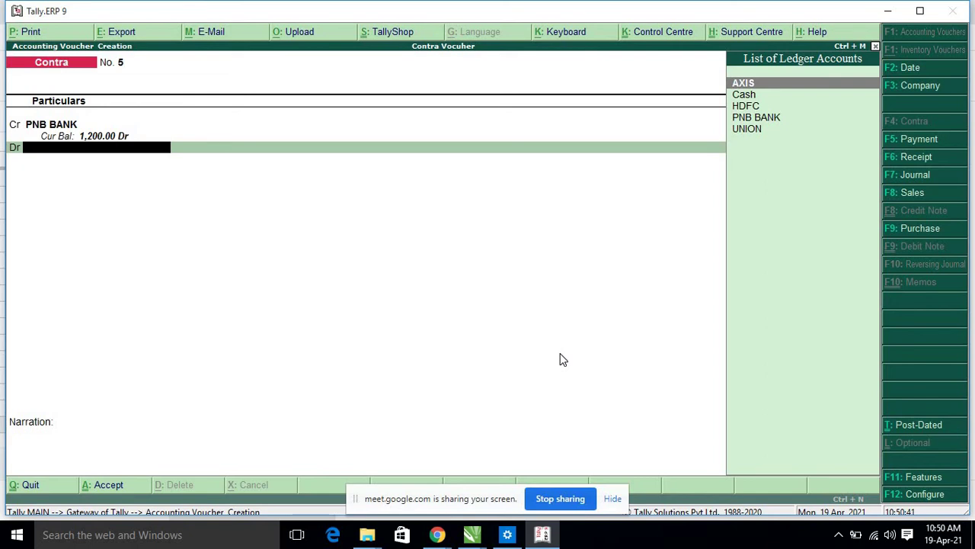
Step: Debit Cash with 1,300 in contra voucher No. 5 and save the voucher with a blank narration
{"action": "key", "text": "Down"}
{"action": "key", "text": "Return"}
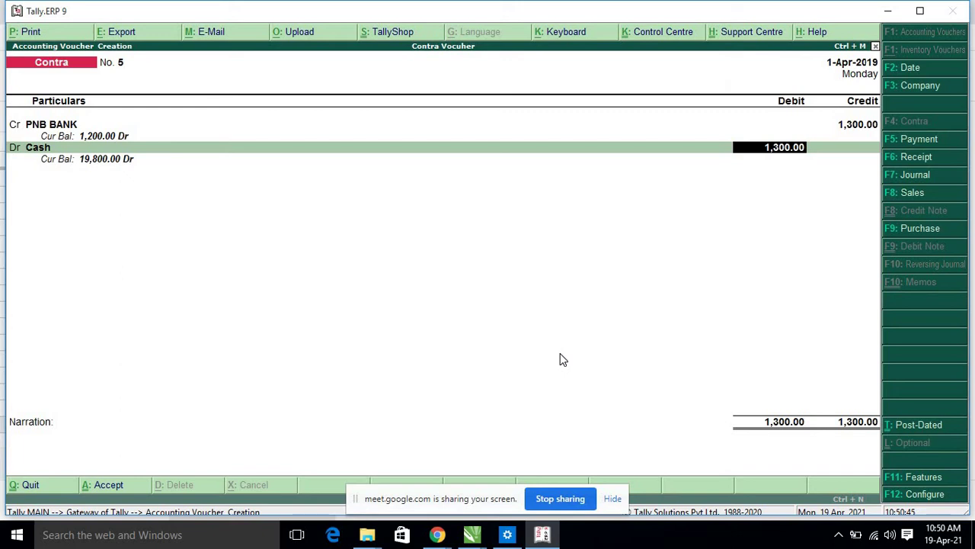
{"action": "key", "text": "Return"}
{"action": "key", "text": "Return"}
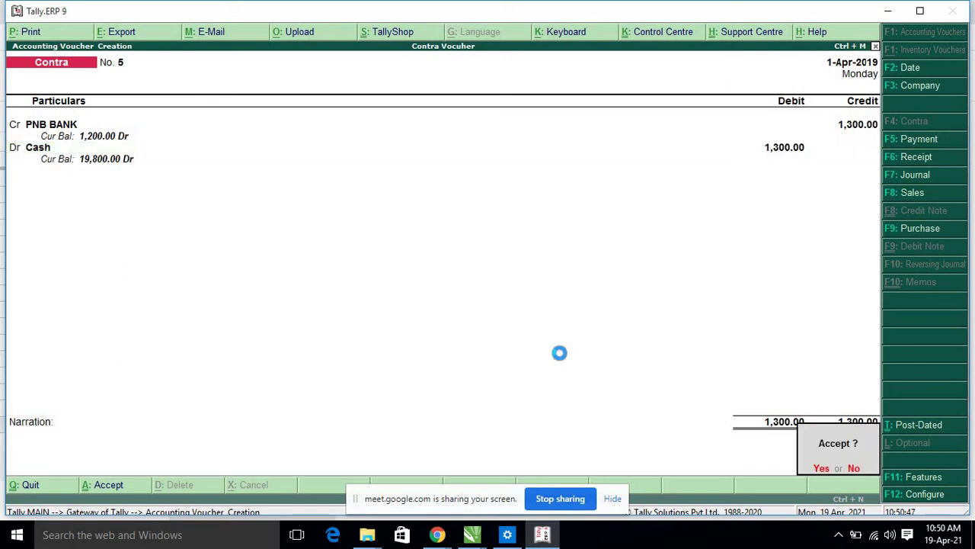
{"action": "key", "text": "Return"}
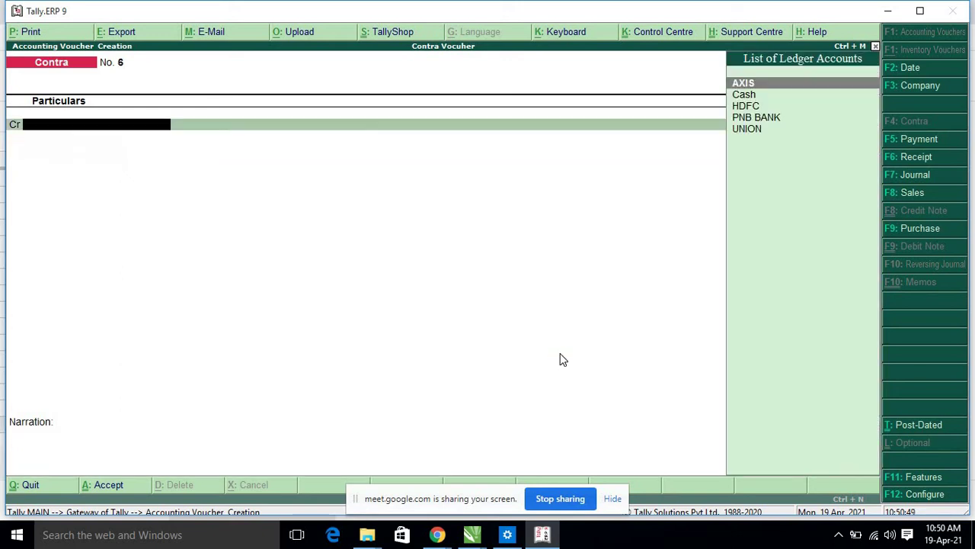
Step: Check the HDFC withdrawal in the spreadsheet, then credit HDFC with 2,300 in contra voucher No. 6, keeping the default cheque allocation
{"action": "left_click", "coordinate": [542, 534]}
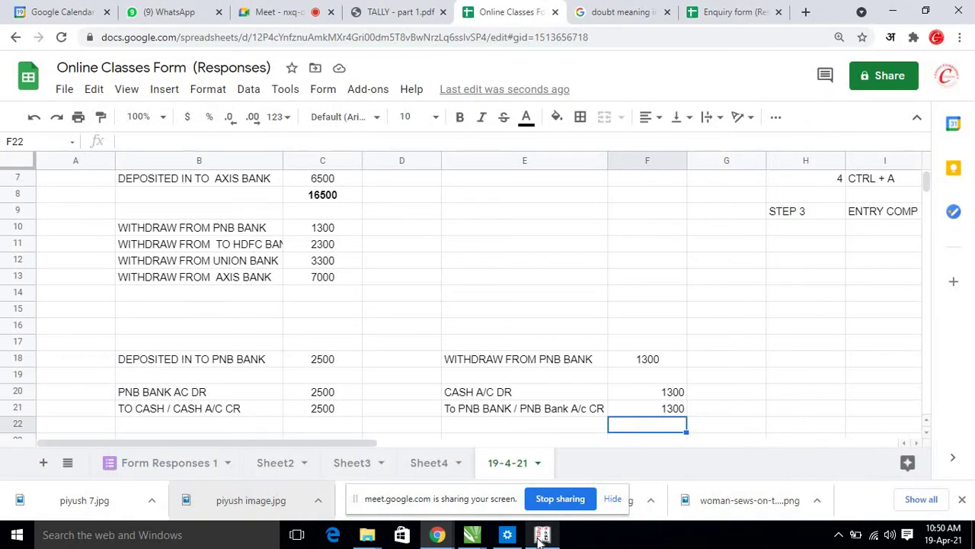
{"action": "left_click", "coordinate": [542, 534]}
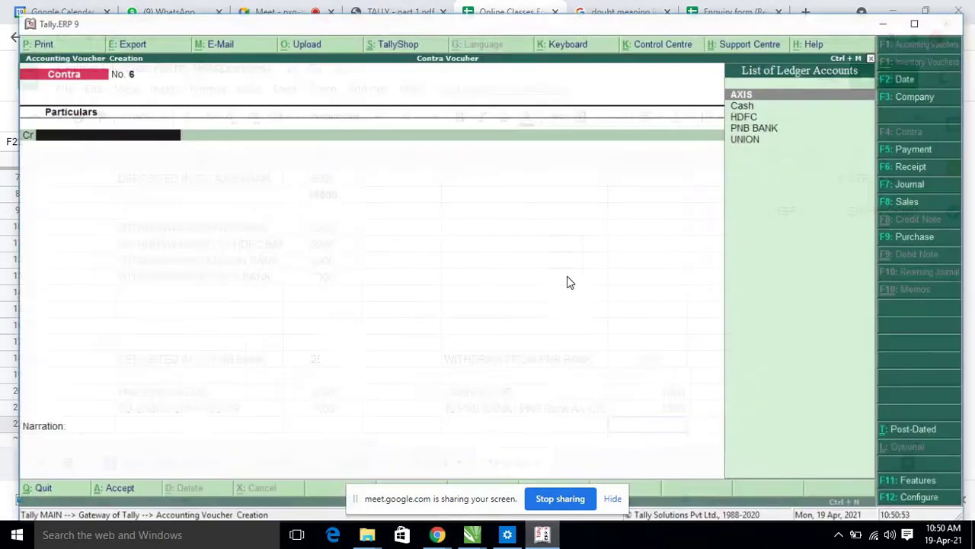
{"action": "key", "text": "Down"}
{"action": "key", "text": "Down"}
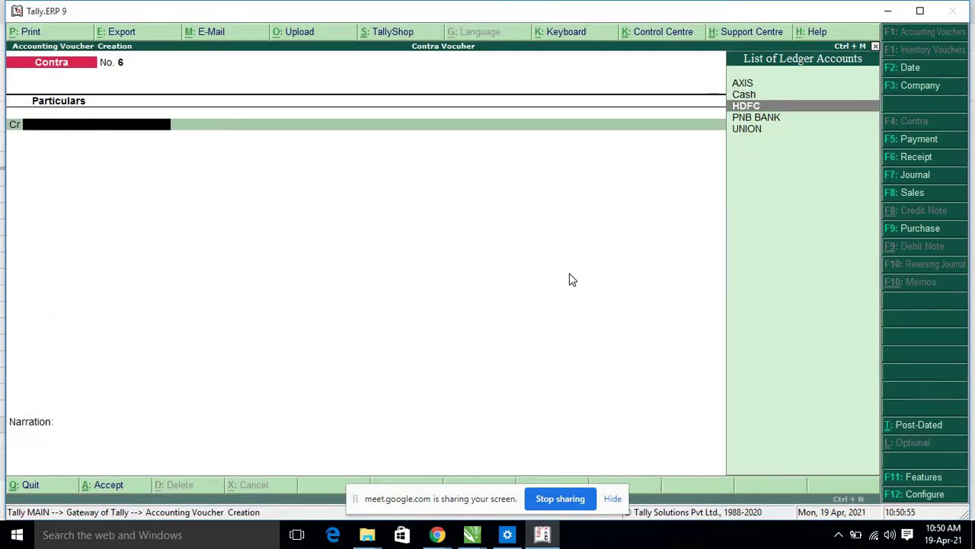
{"action": "key", "text": "Return"}
{"action": "type", "text": "2,300"}
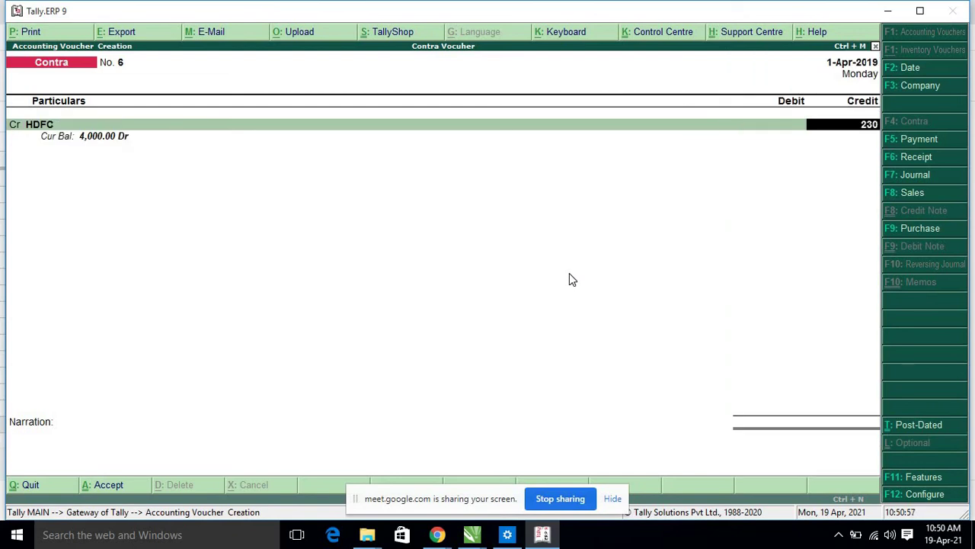
{"action": "key", "text": "Return"}
{"action": "key", "text": "Return"}
{"action": "key", "text": "Return"}
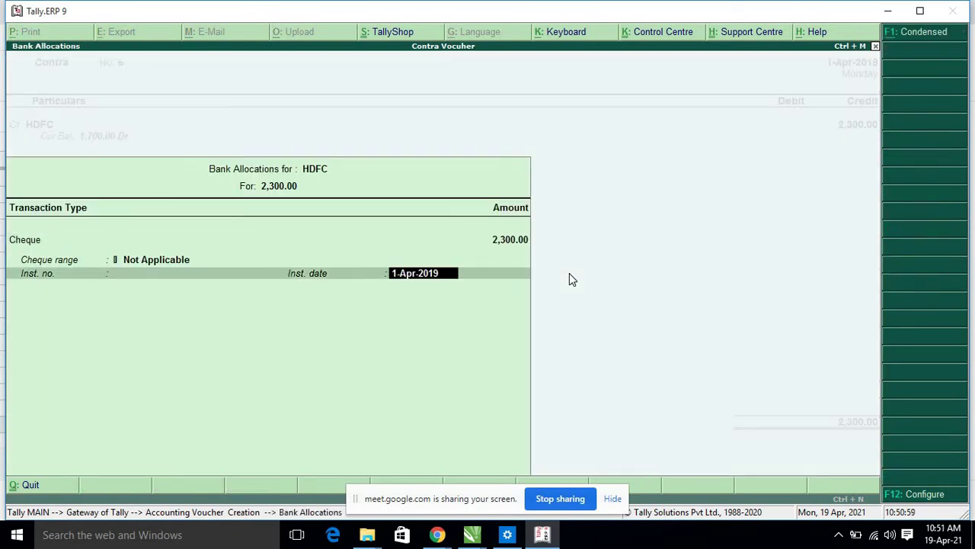
{"action": "key", "text": "Return"}
Step: Debit Cash with 2,300 in contra voucher No. 6 and save the voucher with a blank narration
{"action": "key", "text": "Down"}
{"action": "key", "text": "Return"}
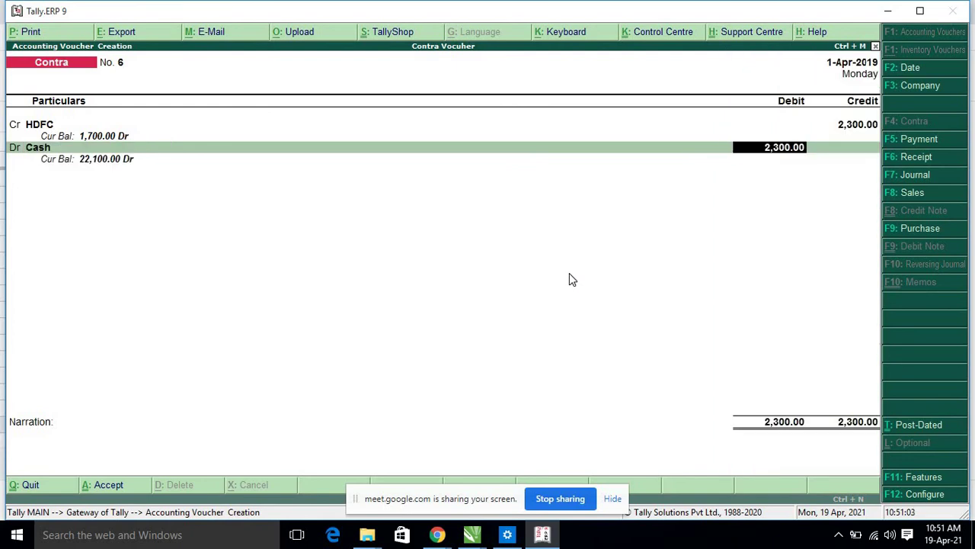
{"action": "key", "text": "Return"}
{"action": "key", "text": "Return"}
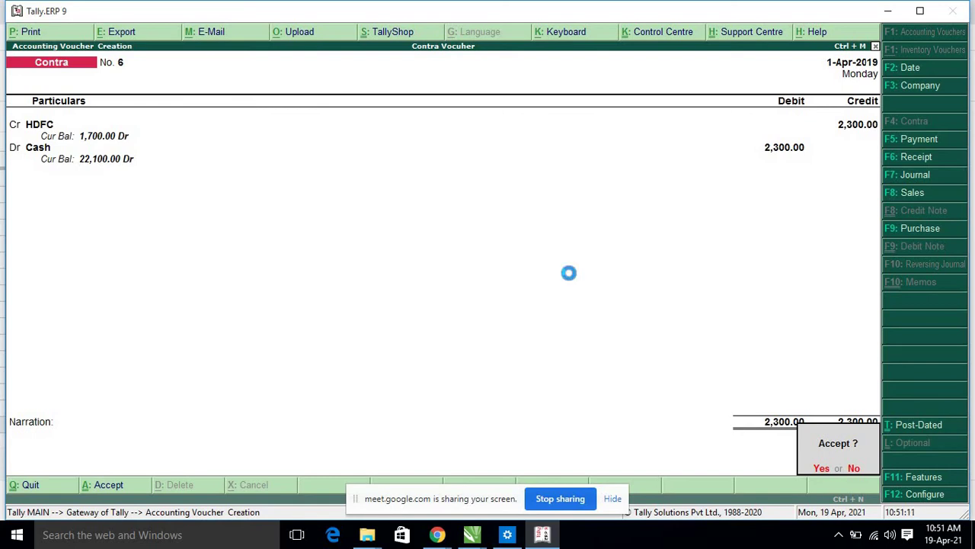
{"action": "key", "text": "Return"}
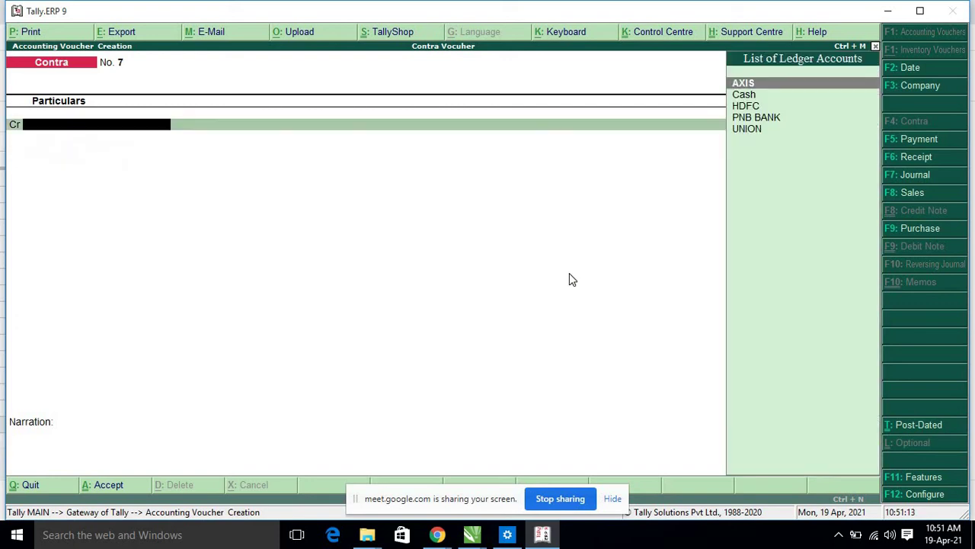
Step: Check the Union Bank withdrawal in the spreadsheet, then credit UNION with 3,300 in contra voucher No. 7, keeping the default cheque allocation
{"action": "left_click", "coordinate": [557, 539]}
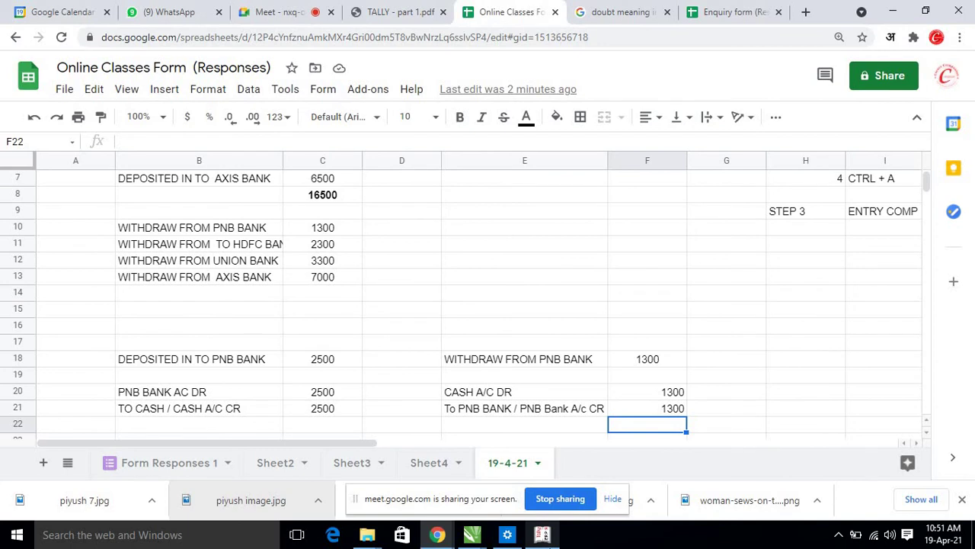
{"action": "left_click", "coordinate": [541, 534]}
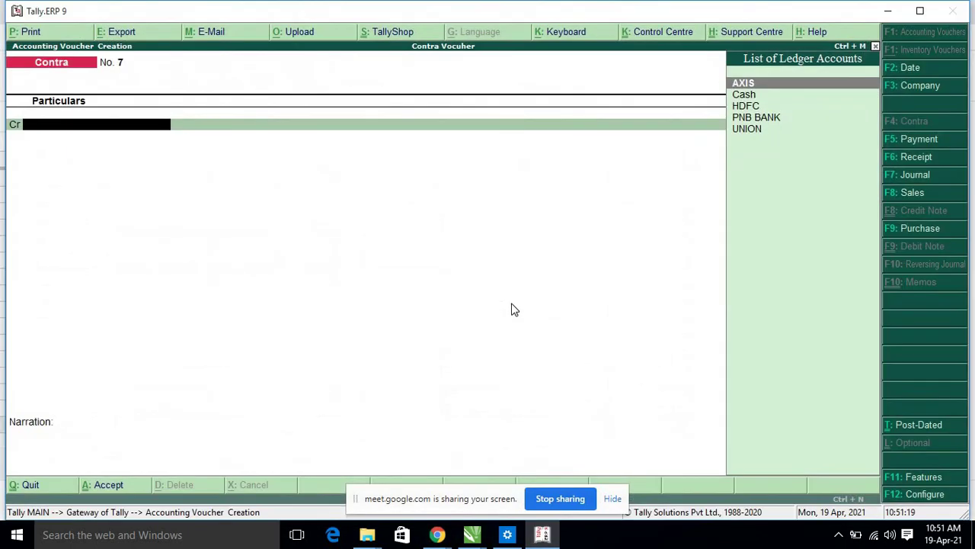
{"action": "key", "text": "Down"}
{"action": "key", "text": "Down"}
{"action": "key", "text": "Down"}
{"action": "key", "text": "Down"}
{"action": "key", "text": "Return"}
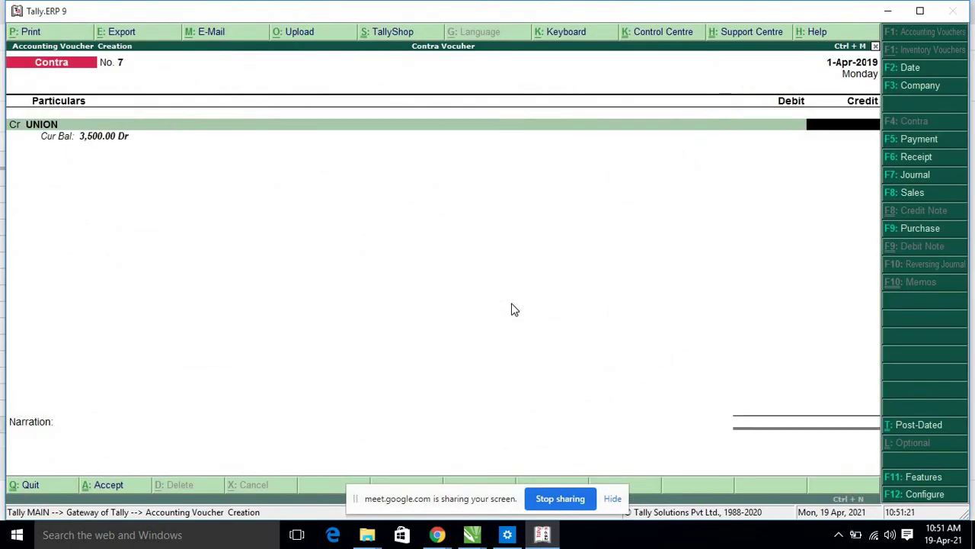
{"action": "type", "text": "3,300"}
{"action": "key", "text": "Return"}
{"action": "key", "text": "Return"}
{"action": "key", "text": "Return"}
{"action": "key", "text": "Return"}
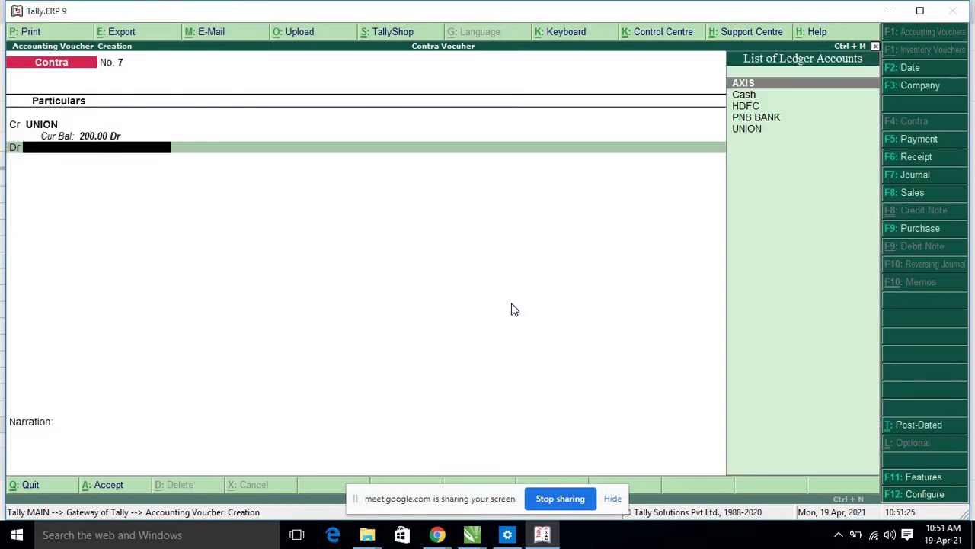
Step: Debit Cash with 3,300 in contra voucher No. 7 and save the voucher with a blank narration
{"action": "key", "text": "Down"}
{"action": "key", "text": "Return"}
{"action": "key", "text": "Return"}
{"action": "key", "text": "Return"}
{"action": "key", "text": "Return"}
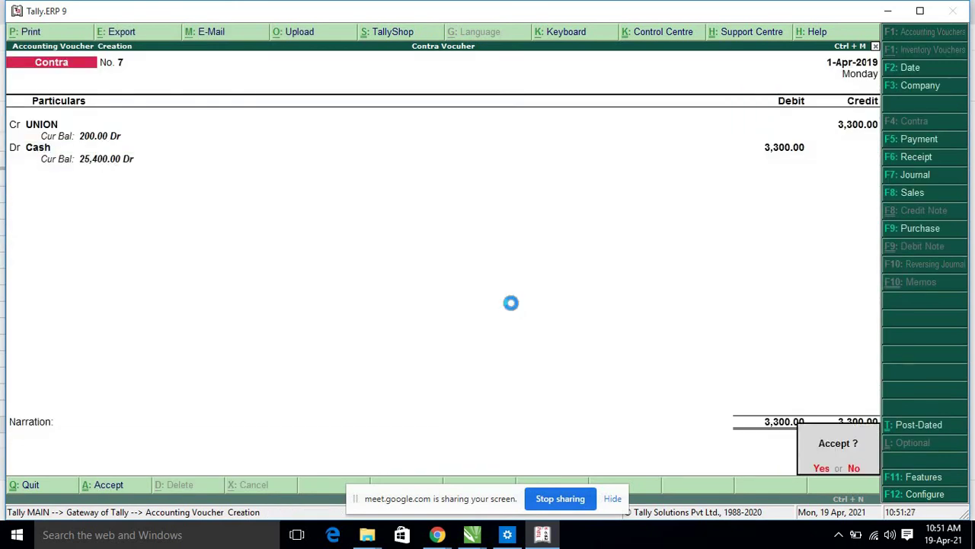
{"action": "key", "text": "Return"}
Step: Check the Axis Bank withdrawal in the spreadsheet, then credit AXIS with 7,000 in contra voucher No. 8, keeping the default cheque allocation
{"action": "left_click", "coordinate": [543, 534]}
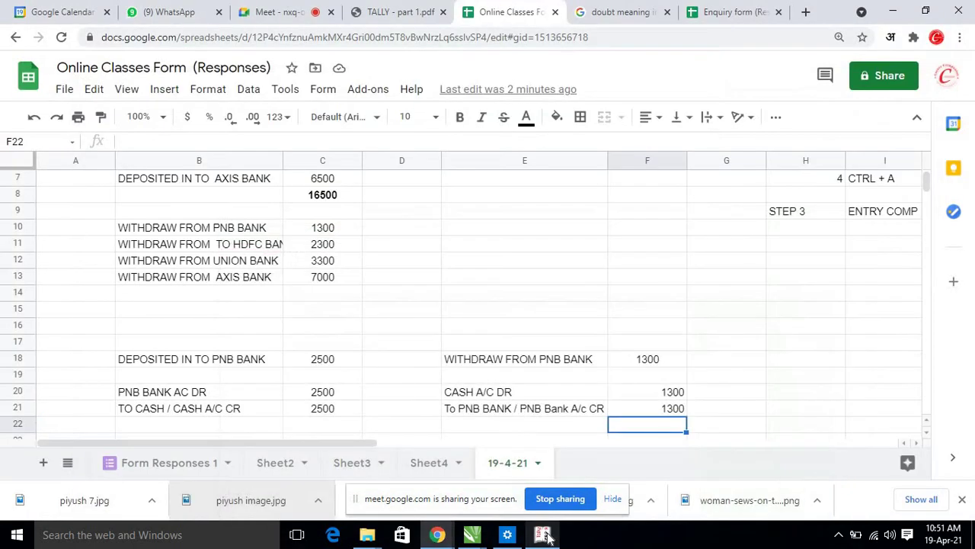
{"action": "left_click", "coordinate": [544, 534]}
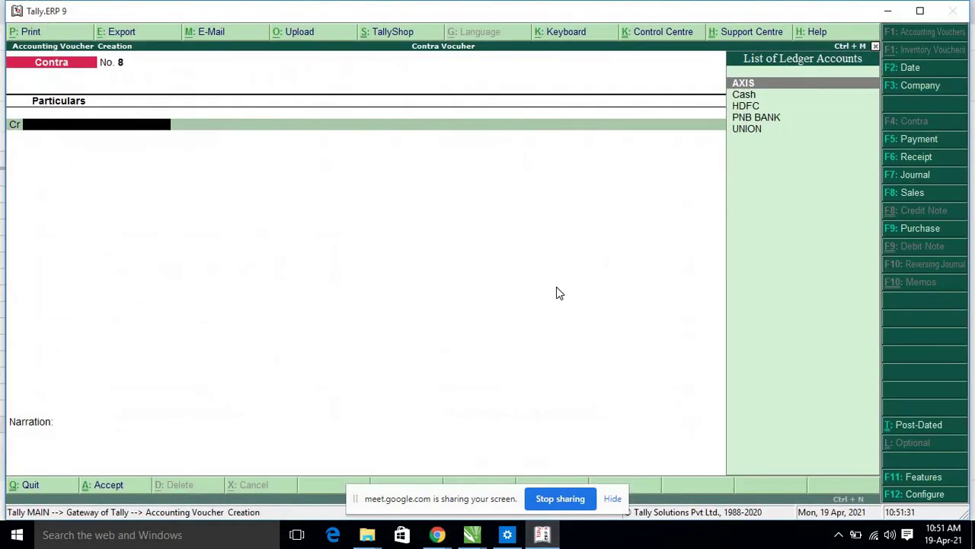
{"action": "key", "text": "Return"}
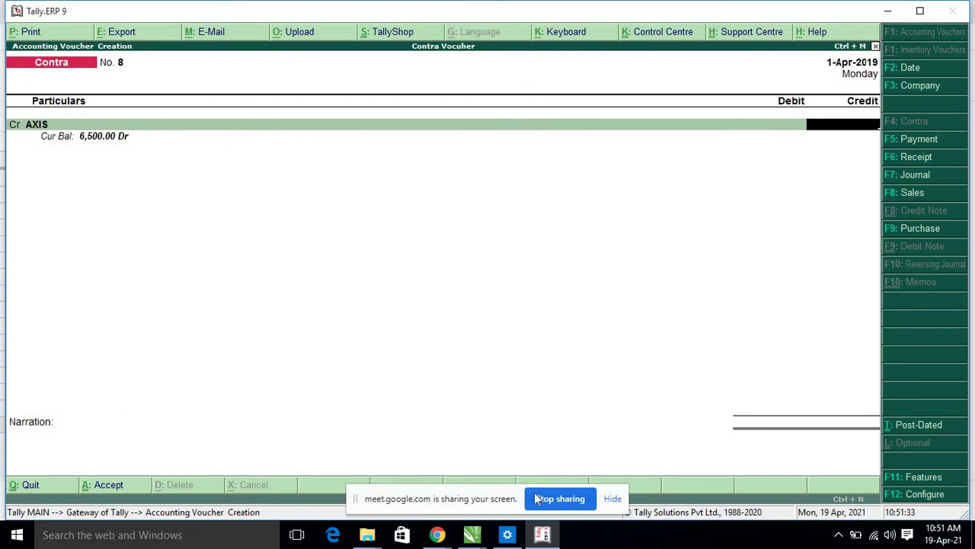
{"action": "left_click", "coordinate": [543, 534]}
{"action": "left_click", "coordinate": [543, 535]}
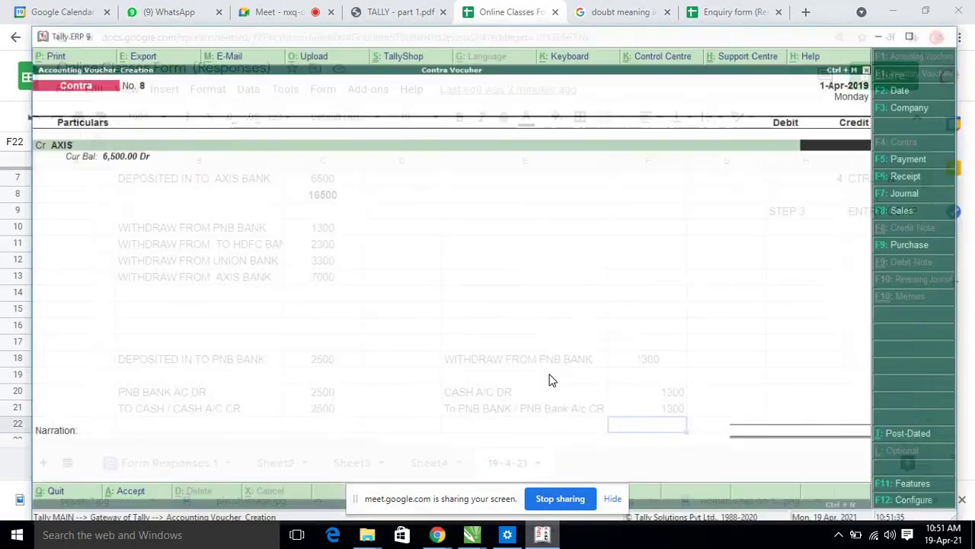
{"action": "type", "text": "7,000"}
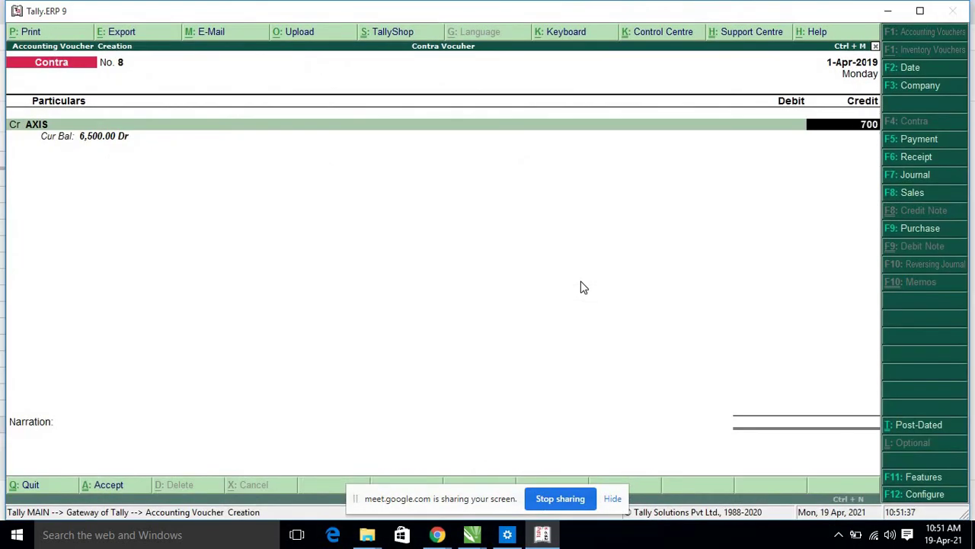
{"action": "key", "text": "Return"}
{"action": "key", "text": "Return"}
{"action": "key", "text": "Return"}
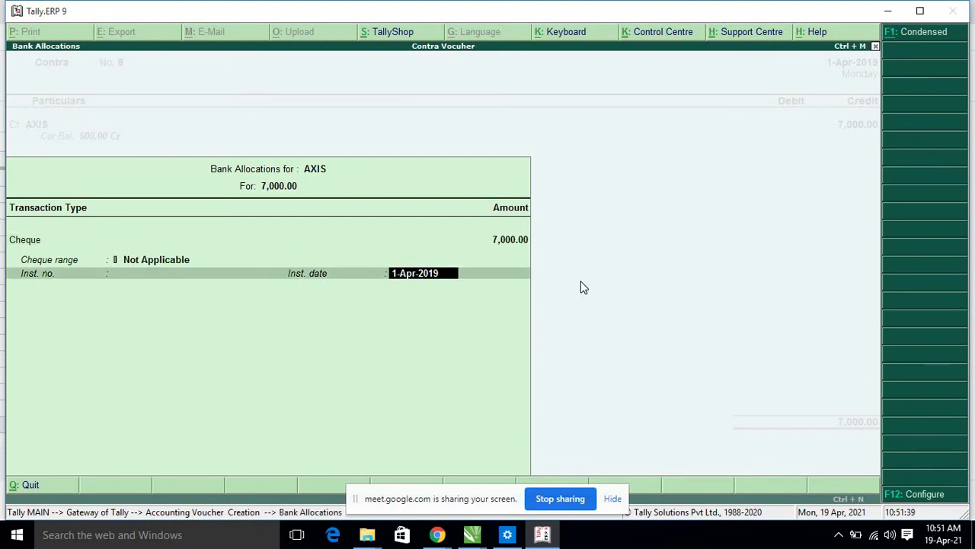
{"action": "key", "text": "Return"}
{"action": "key", "text": "Return"}
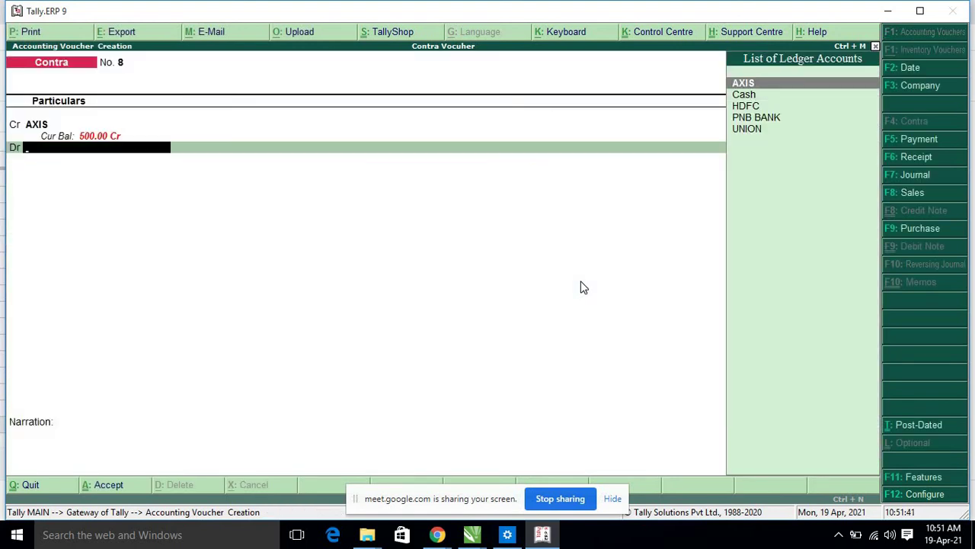
Step: Debit Cash with 7,000, save contra voucher No. 8 with a blank narration, and return to the Gateway of Tally
{"action": "key", "text": "Down"}
{"action": "key", "text": "Return"}
{"action": "key", "text": "Return"}
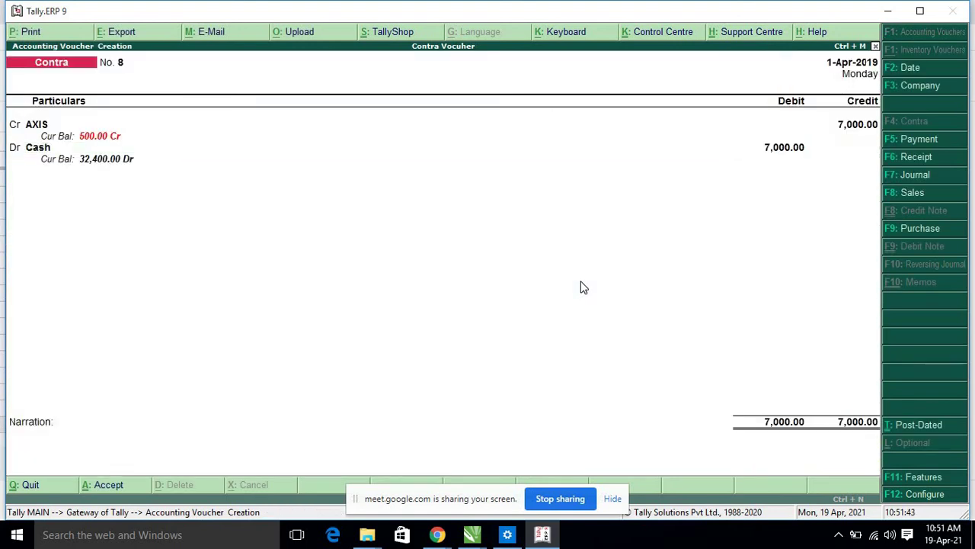
{"action": "key", "text": "Return"}
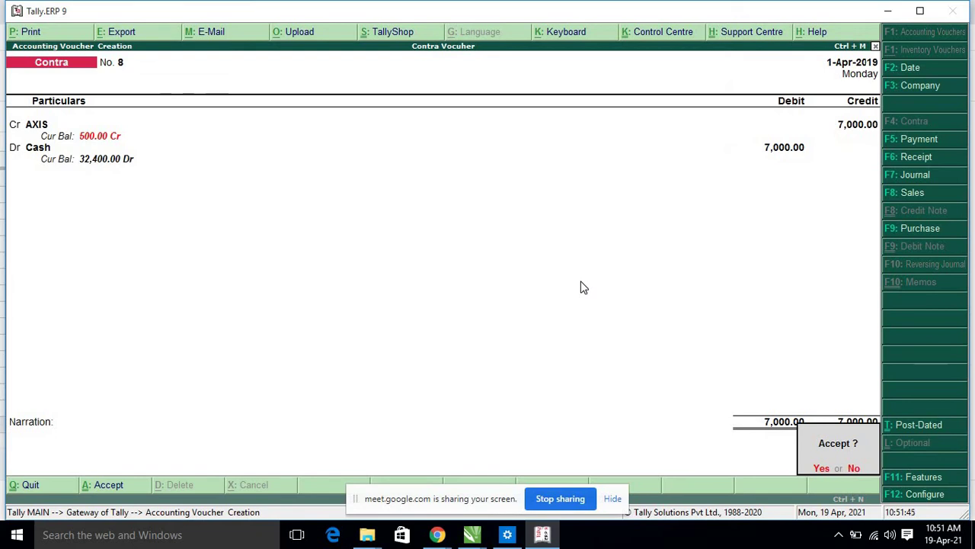
{"action": "key", "text": "Return"}
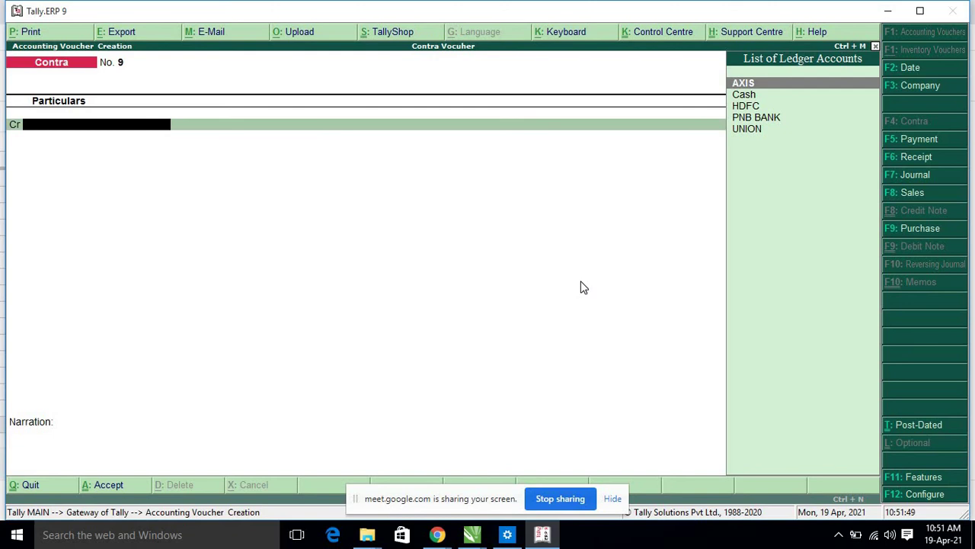
{"action": "key", "text": "Escape"}
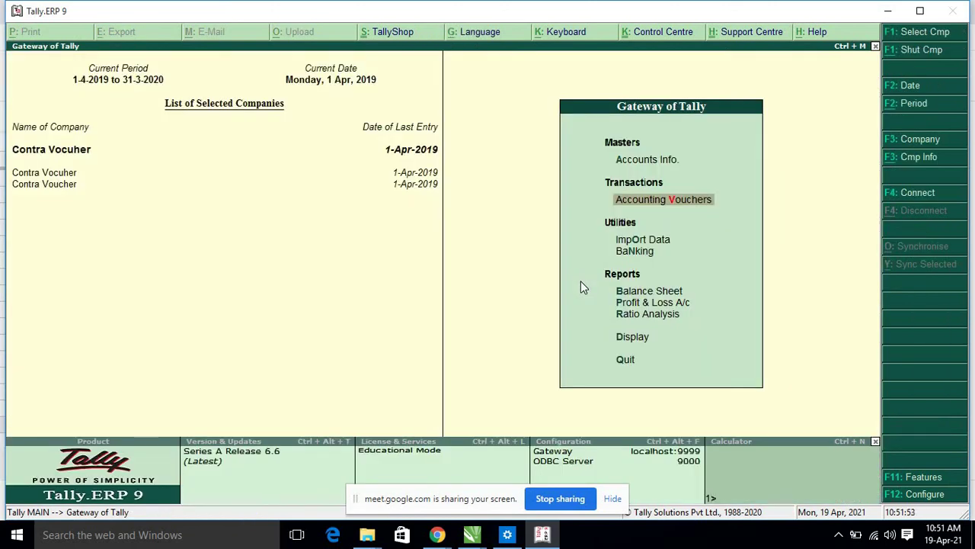
Step: Switch to the Google Meet call in Chrome and read the participants' replies in the meeting chat
{"action": "left_click", "coordinate": [437, 534]}
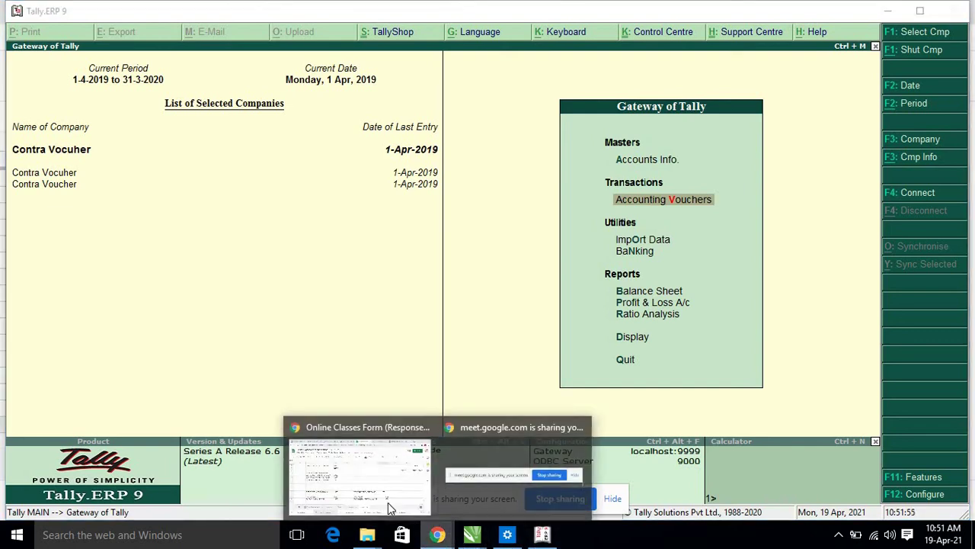
{"action": "left_click", "coordinate": [388, 503]}
{"action": "left_click", "coordinate": [305, 11]}
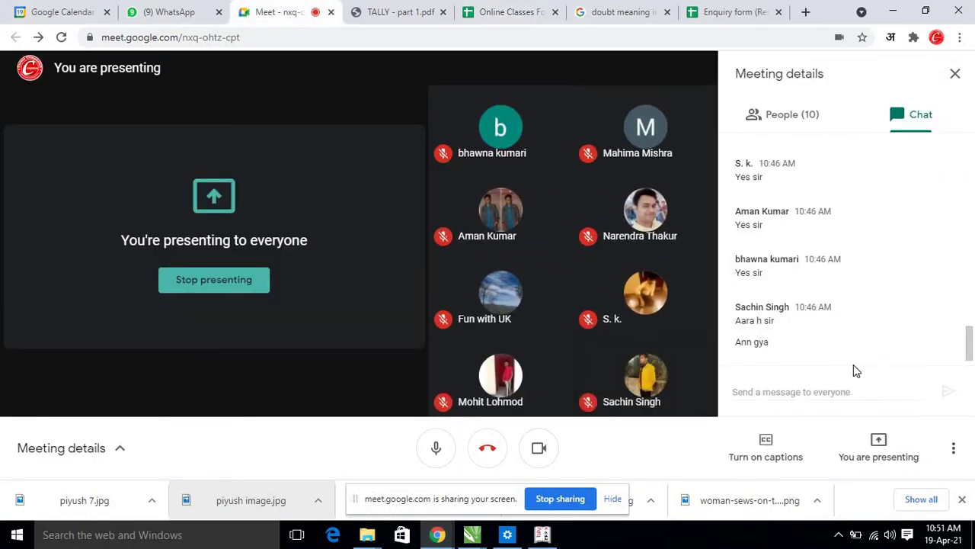
{"action": "mouse_move", "coordinate": [592, 370]}
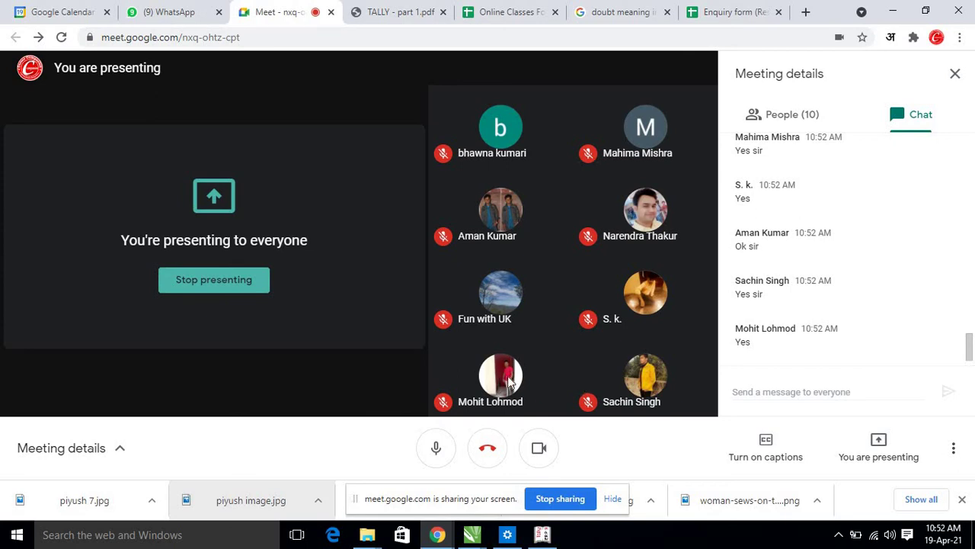
{"action": "mouse_move", "coordinate": [516, 348]}
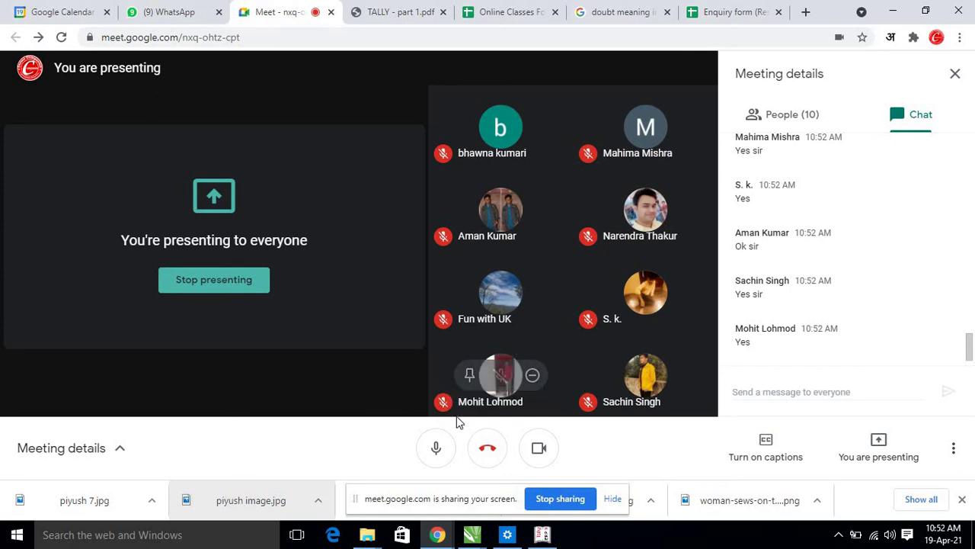
Step: Switch to the Online Classes Form spreadsheet and review the bank deposits and withdrawals listed on the 19-4-21 sheet
{"action": "left_click", "coordinate": [722, 9]}
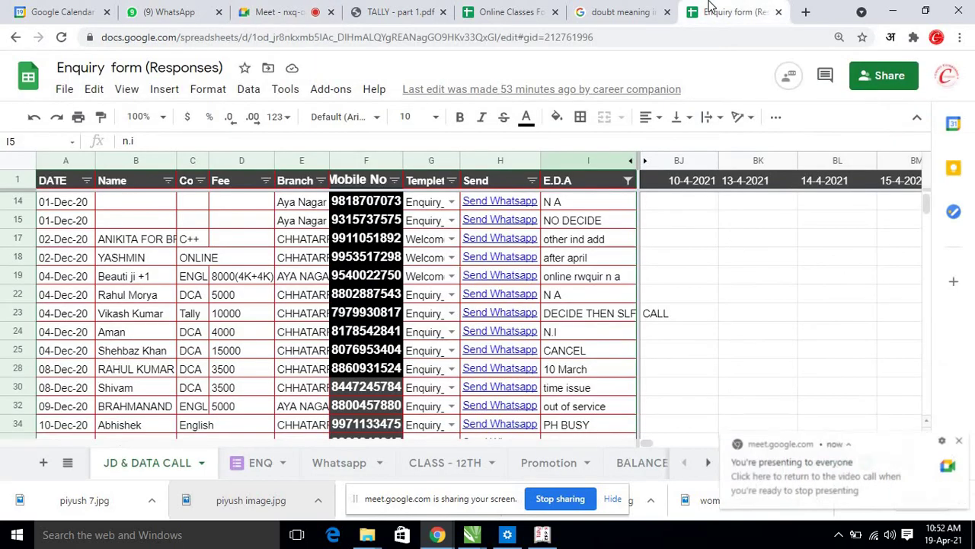
{"action": "left_click", "coordinate": [469, 11]}
{"action": "left_click", "coordinate": [458, 298]}
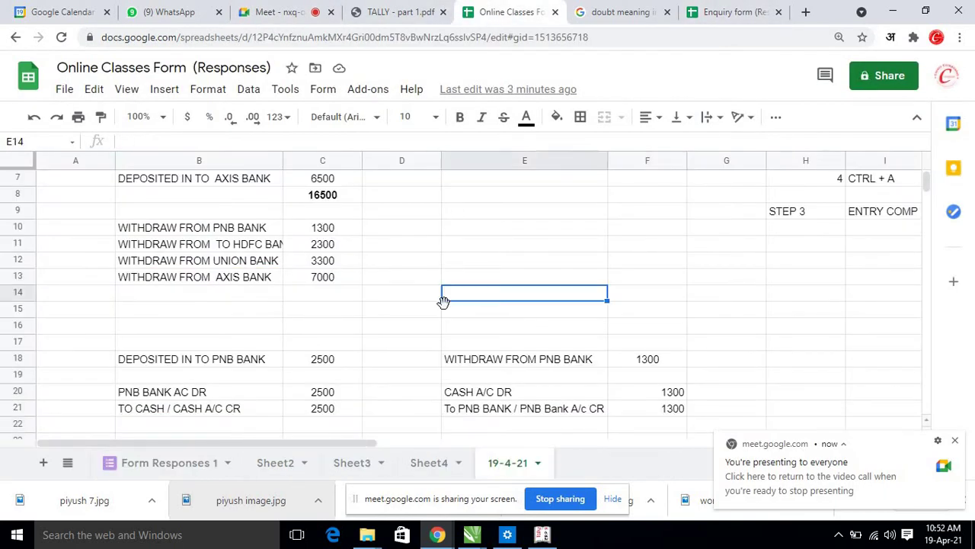
{"action": "scroll", "coordinate": [411, 320], "scroll_direction": "down", "scroll_amount": 2}
{"action": "scroll", "coordinate": [395, 326], "scroll_direction": "up", "scroll_amount": 4}
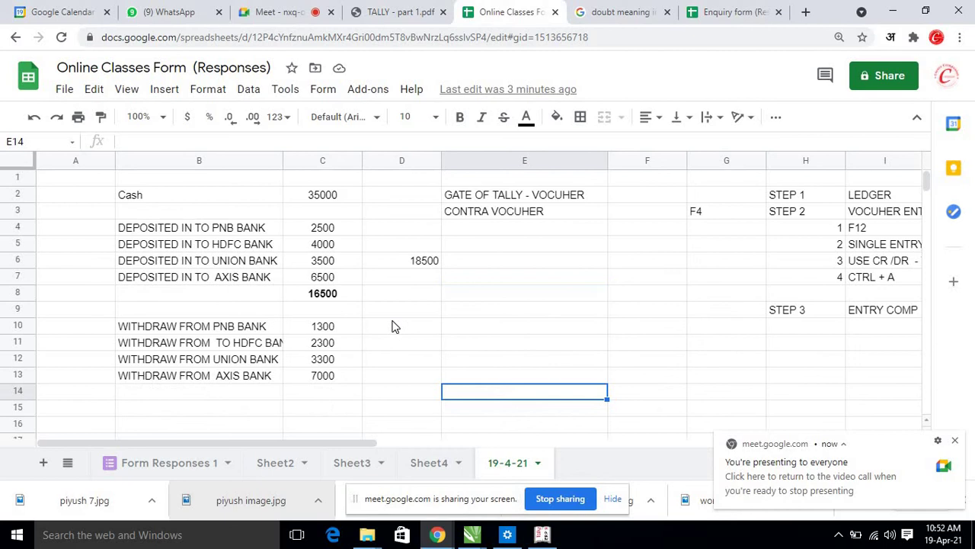
{"action": "scroll", "coordinate": [394, 327], "scroll_direction": "down", "scroll_amount": 5}
{"action": "scroll", "coordinate": [256, 335], "scroll_direction": "up", "scroll_amount": 4}
{"action": "scroll", "coordinate": [339, 331], "scroll_direction": "down", "scroll_amount": 2}
{"action": "scroll", "coordinate": [381, 328], "scroll_direction": "up", "scroll_amount": 3}
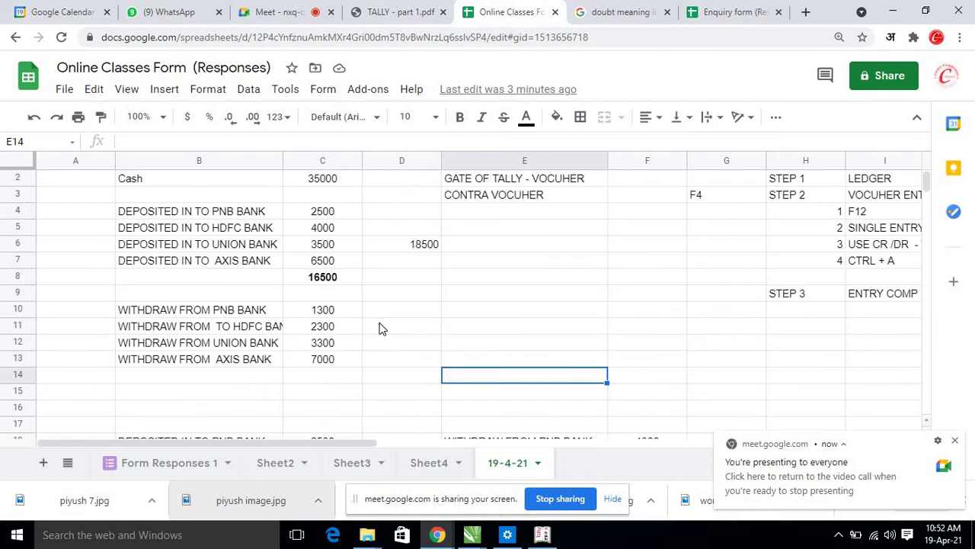
{"action": "left_click", "coordinate": [409, 325]}
{"action": "left_click", "coordinate": [421, 308]}
{"action": "type", "text": "="}
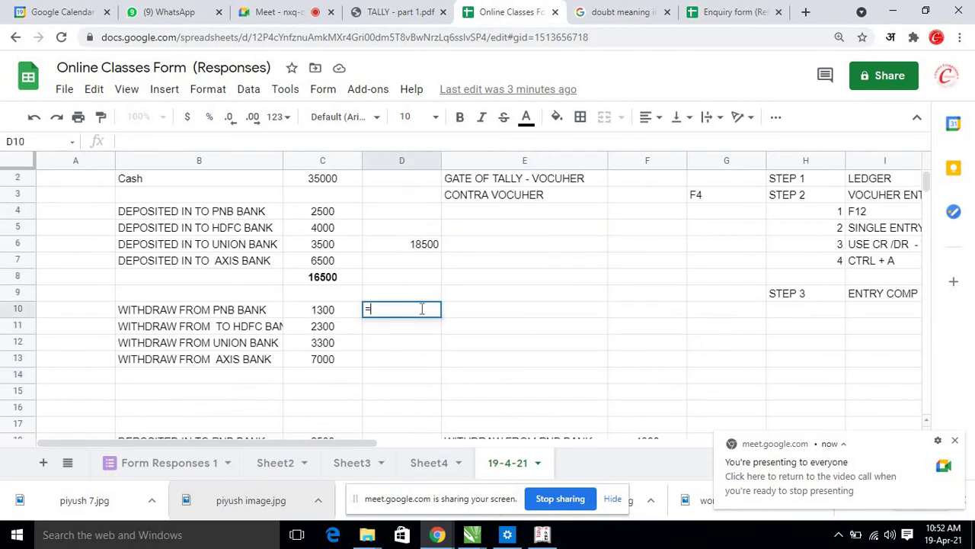
{"action": "type", "text": "sy"}
{"action": "key", "text": "Escape"}
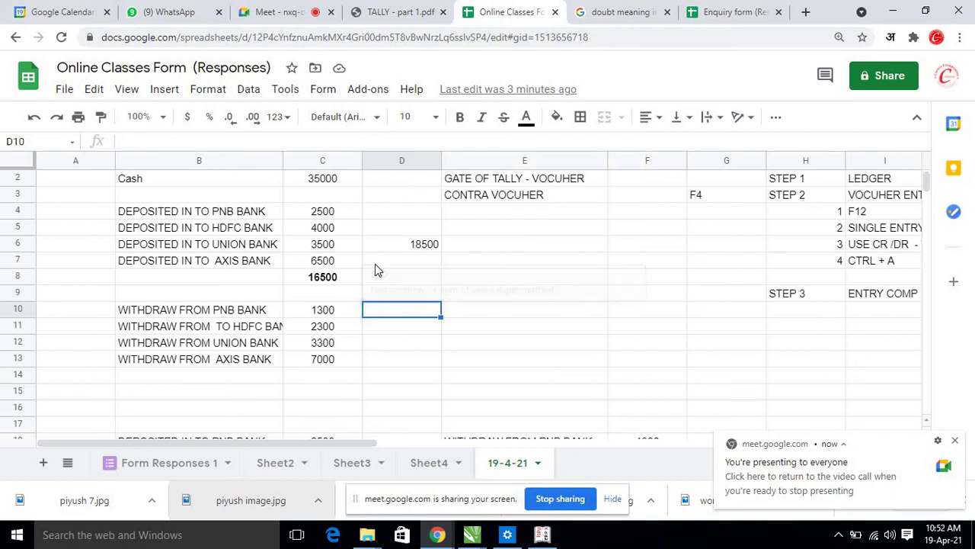
Step: Clear the deposit total in cell C8 and the remaining cash formula in cell D6
{"action": "left_click", "coordinate": [333, 282]}
{"action": "key", "text": "Delete"}
{"action": "left_click", "coordinate": [424, 246]}
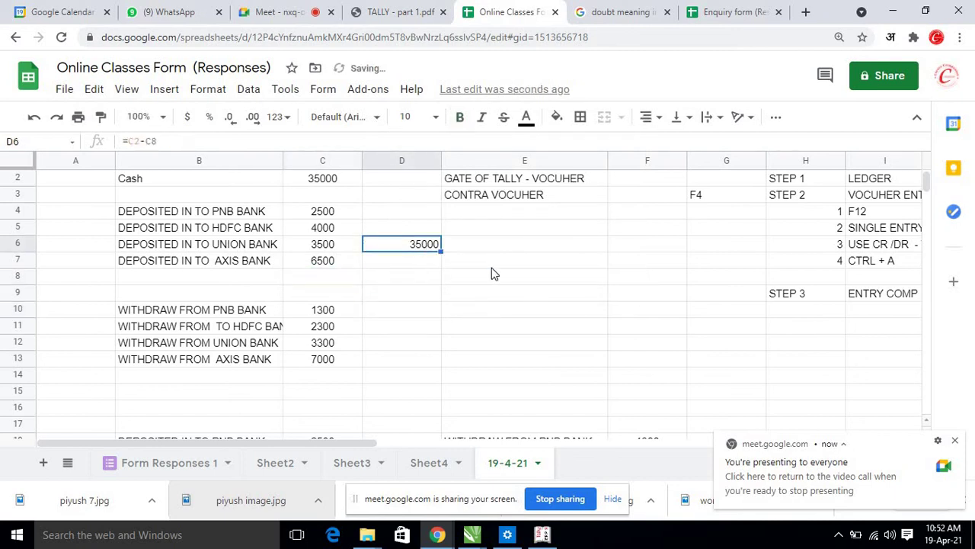
{"action": "key", "text": "Delete"}
Step: Enter the label Cash in cell D7 with the amount 35000 beside it in E7
{"action": "left_click", "coordinate": [436, 264]}
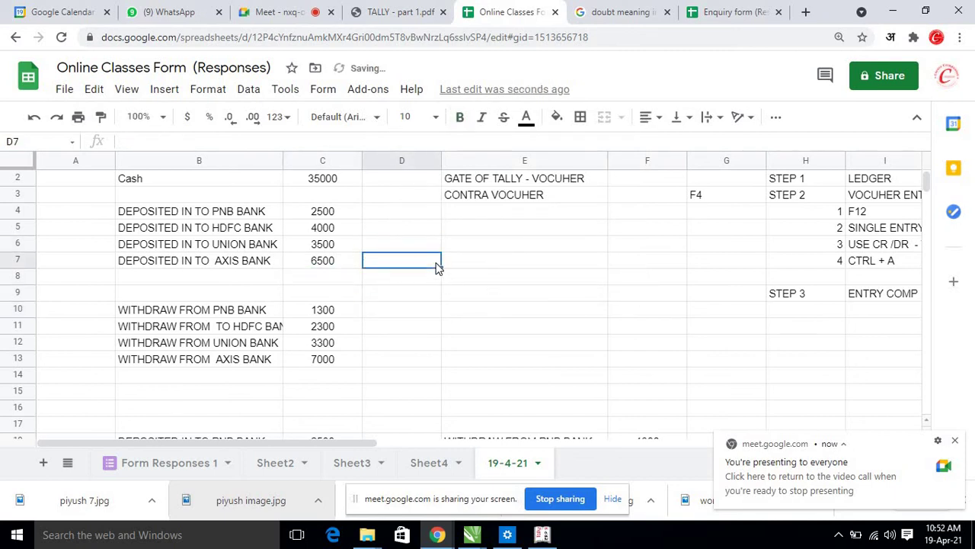
{"action": "type", "text": "Cash"}
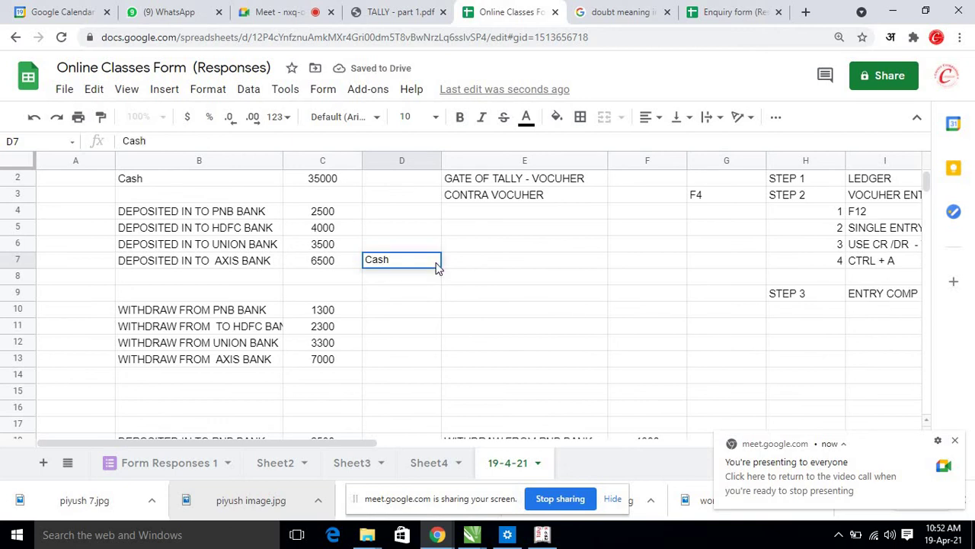
{"action": "key", "text": "Tab"}
{"action": "type", "text": "35000"}
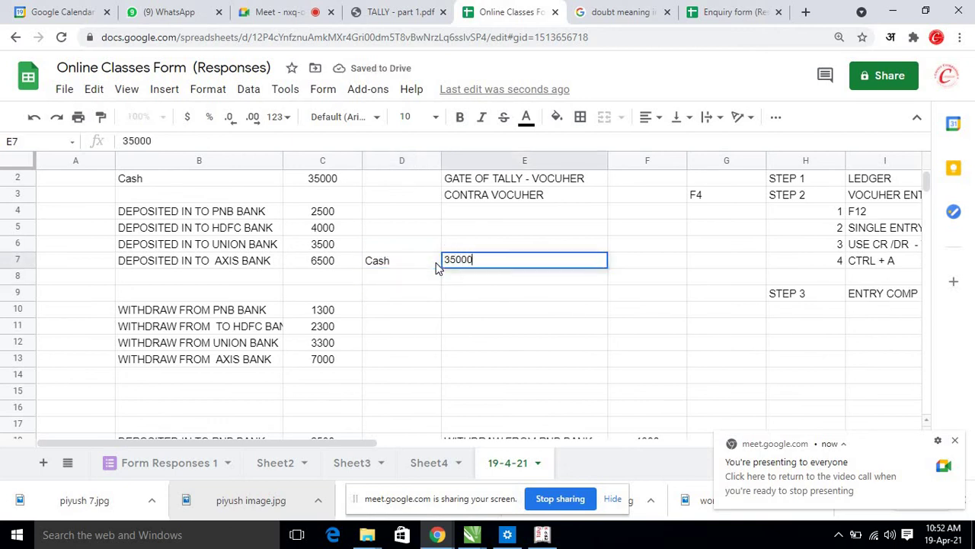
{"action": "key", "text": "Return"}
Step: Label cell D8 "Deposited amount", directly below the Cash label
{"action": "key", "text": "Left"}
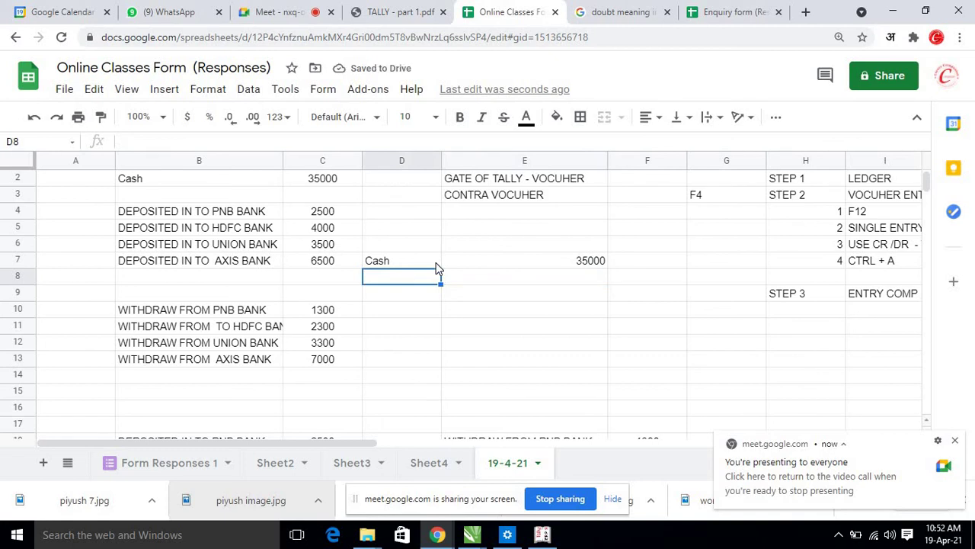
{"action": "type", "text": "Depo"}
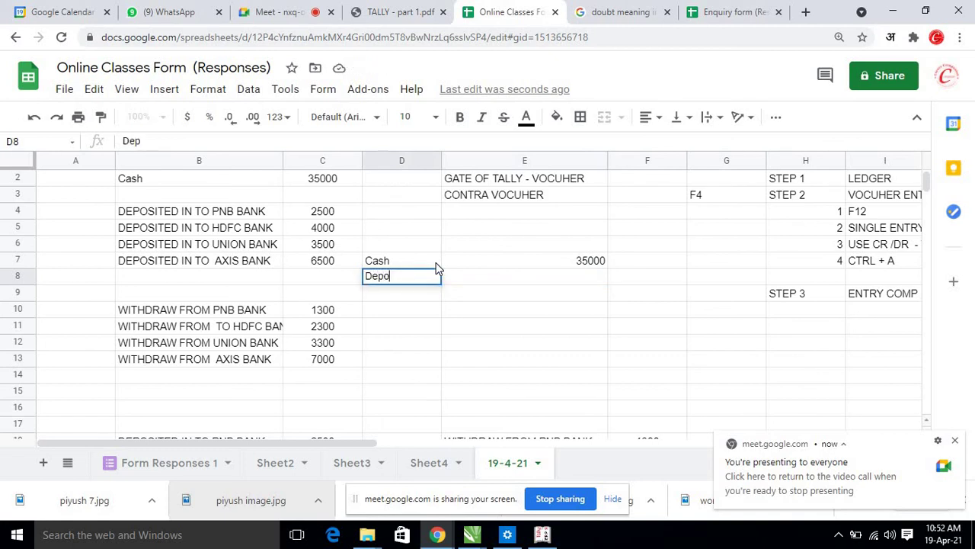
{"action": "type", "text": "site"}
{"action": "key", "text": "Return"}
{"action": "key", "text": "Up"}
{"action": "key", "text": "Right"}
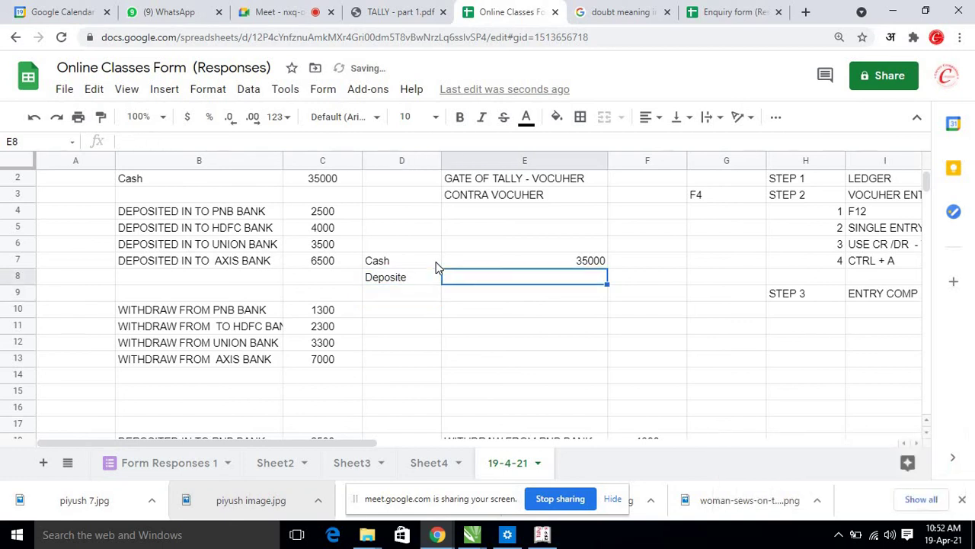
{"action": "key", "text": "Left"}
{"action": "key", "text": "Return"}
{"action": "key", "text": "BackSpace"}
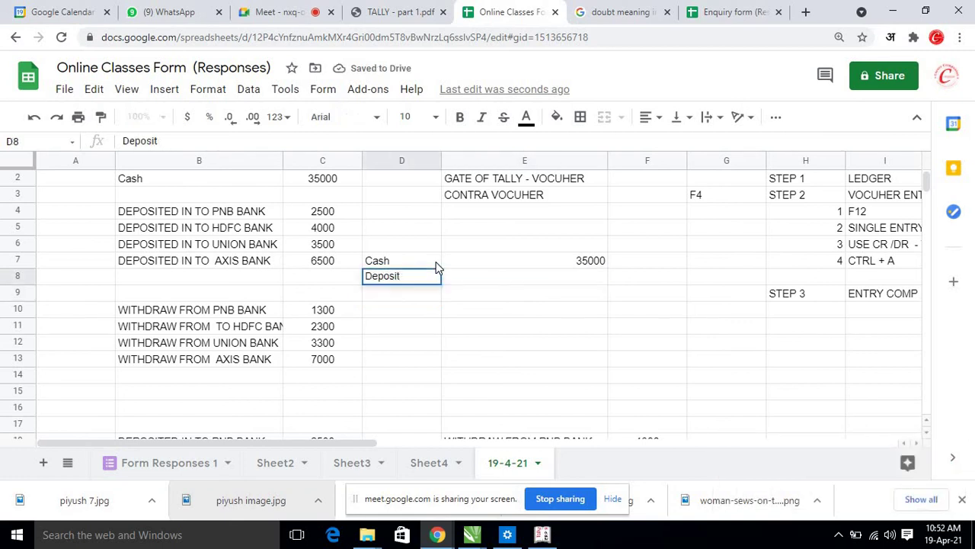
{"action": "type", "text": "d"}
{"action": "key", "text": "BackSpace"}
{"action": "type", "text": "ed amount"}
{"action": "key", "text": "Return"}
{"action": "key", "text": "Up"}
Step: Total the four bank deposits in cell E8 with a SUM of C4:C7
{"action": "key", "text": "Right"}
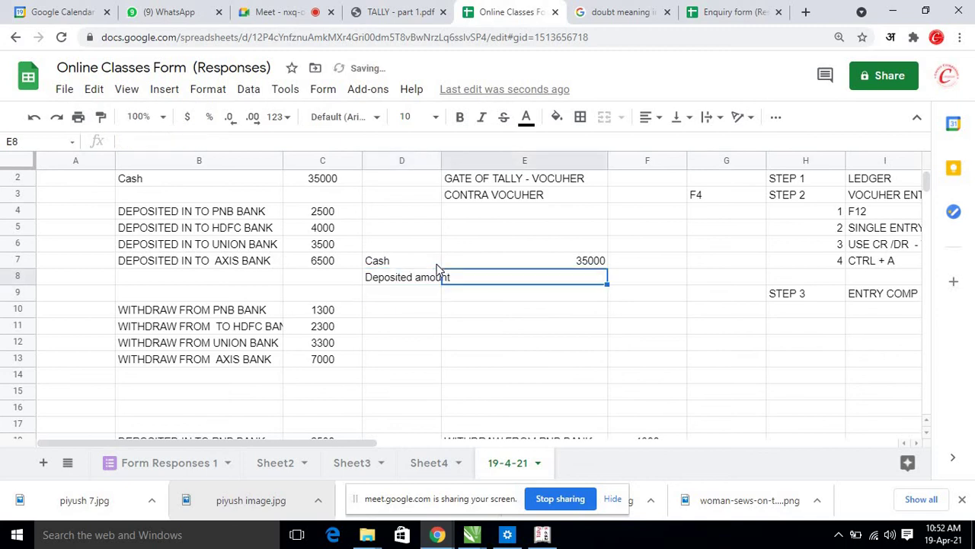
{"action": "type", "text": "=sum("}
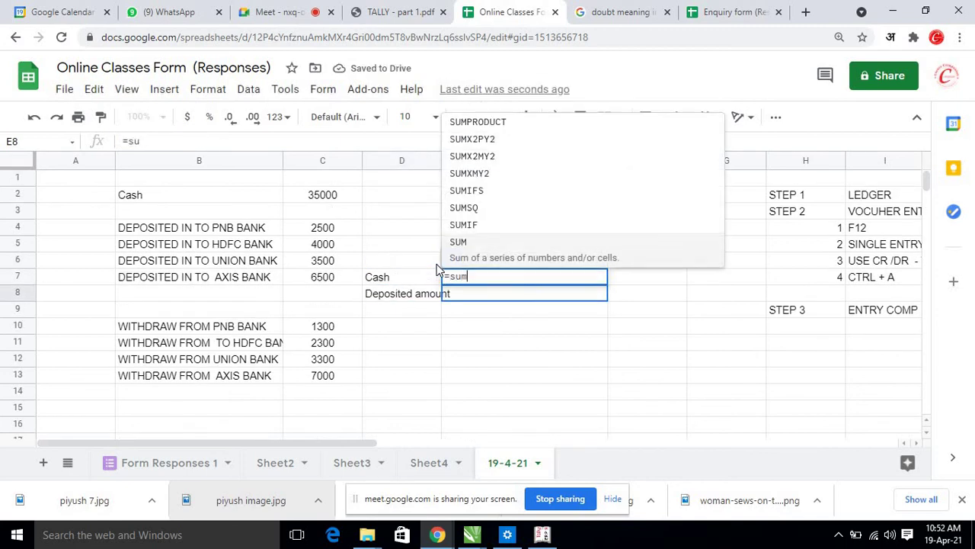
{"action": "scroll", "coordinate": [274, 257], "scroll_direction": "up", "scroll_amount": 1}
{"action": "left_click_drag", "start_coordinate": [317, 232], "coordinate": [320, 278]}
{"action": "key", "text": "Return"}
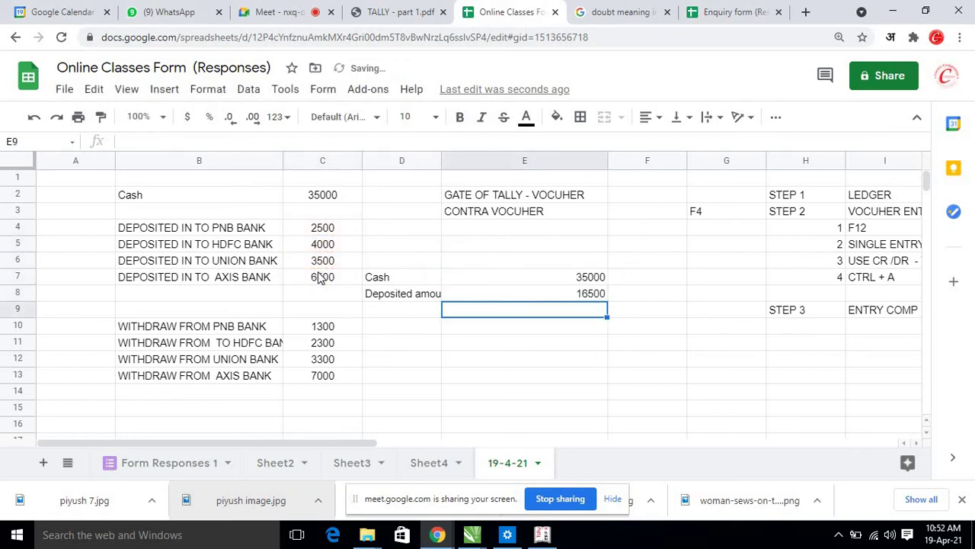
Step: Label cell D9 "withdraw", below the deposited amount, correcting its spelling
{"action": "key", "text": "Left"}
{"action": "type", "text": "Withraw"}
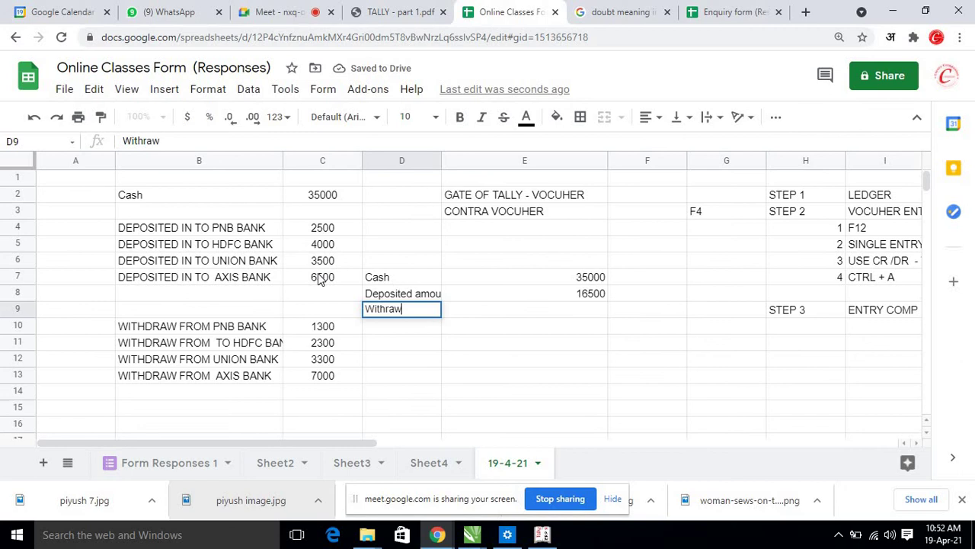
{"action": "key", "text": "Return"}
{"action": "key", "text": "Up"}
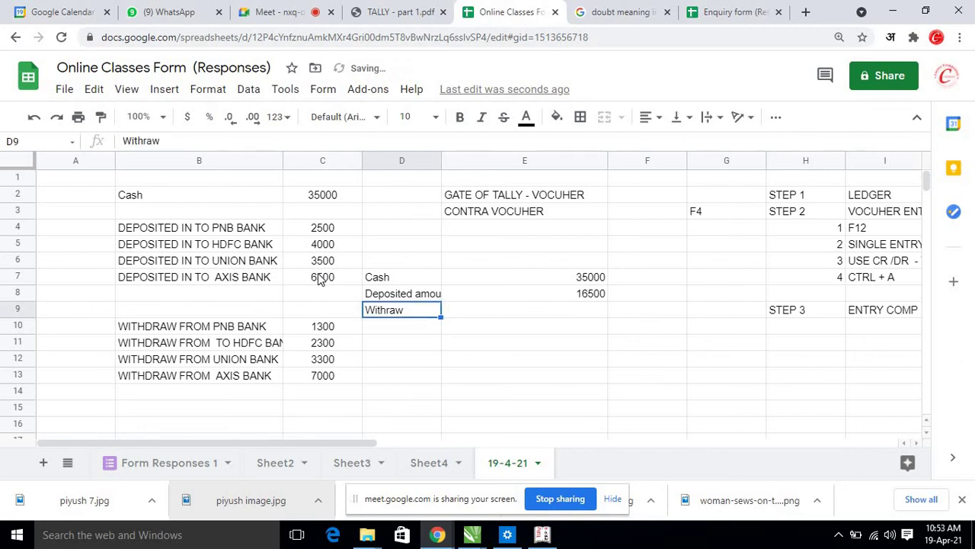
{"action": "type", "text": "with"}
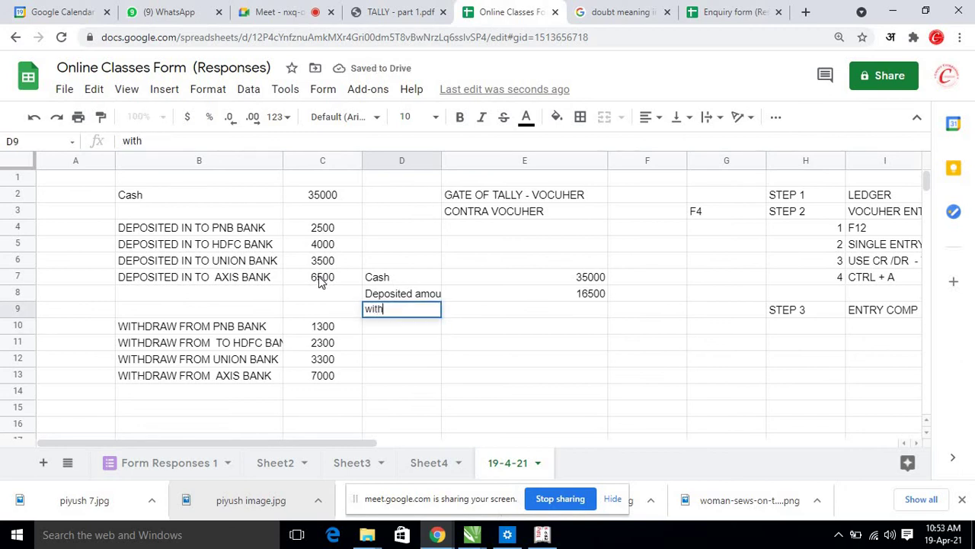
{"action": "key", "text": "BackSpace"}
{"action": "type", "text": "draw"}
{"action": "key", "text": "Return"}
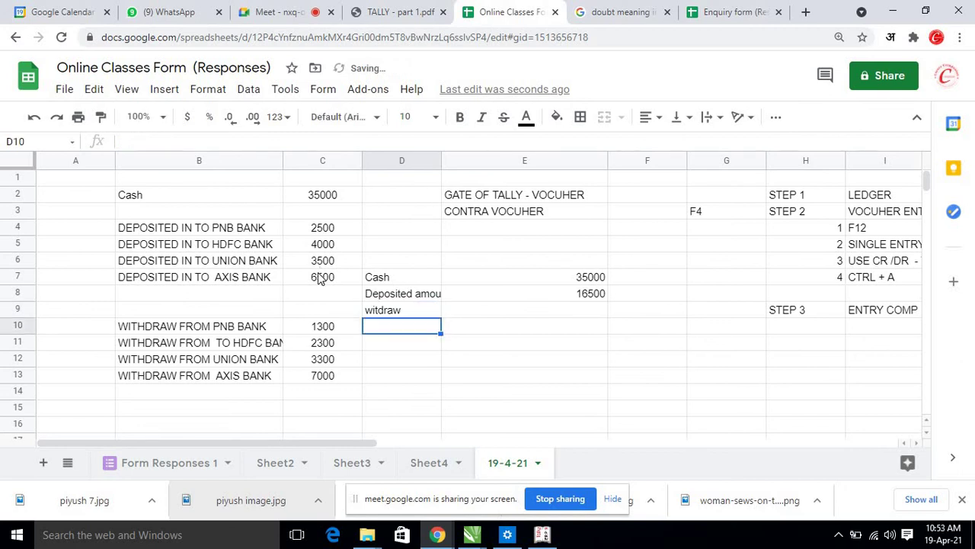
{"action": "key", "text": "Up"}
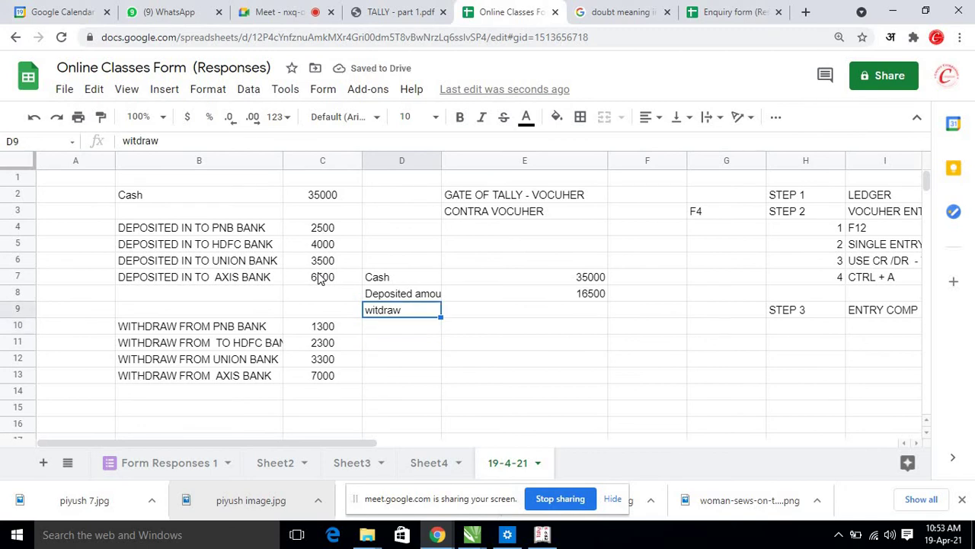
{"action": "key", "text": "Return"}
{"action": "key", "text": "Left"}
{"action": "key", "text": "Left"}
{"action": "key", "text": "Left"}
{"action": "key", "text": "Left"}
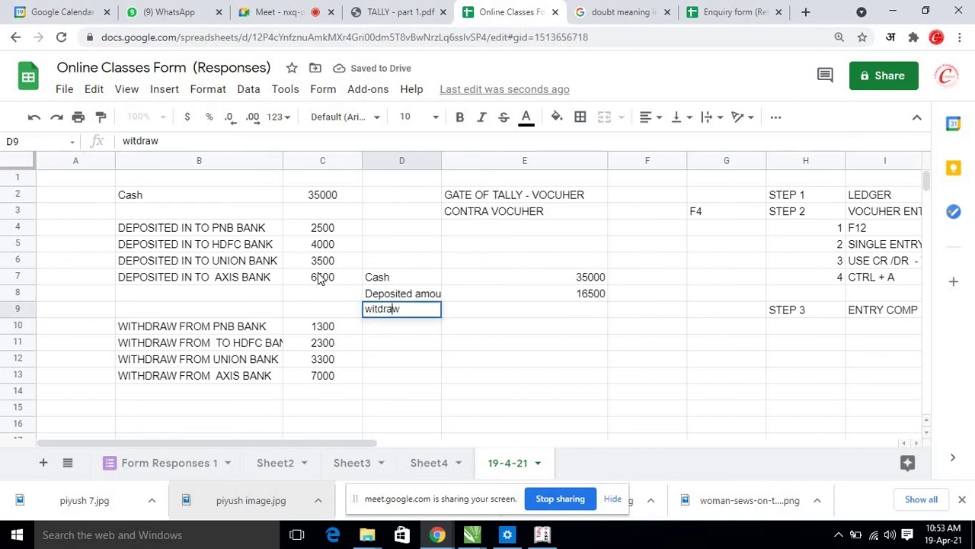
{"action": "type", "text": "h"}
{"action": "key", "text": "Tab"}
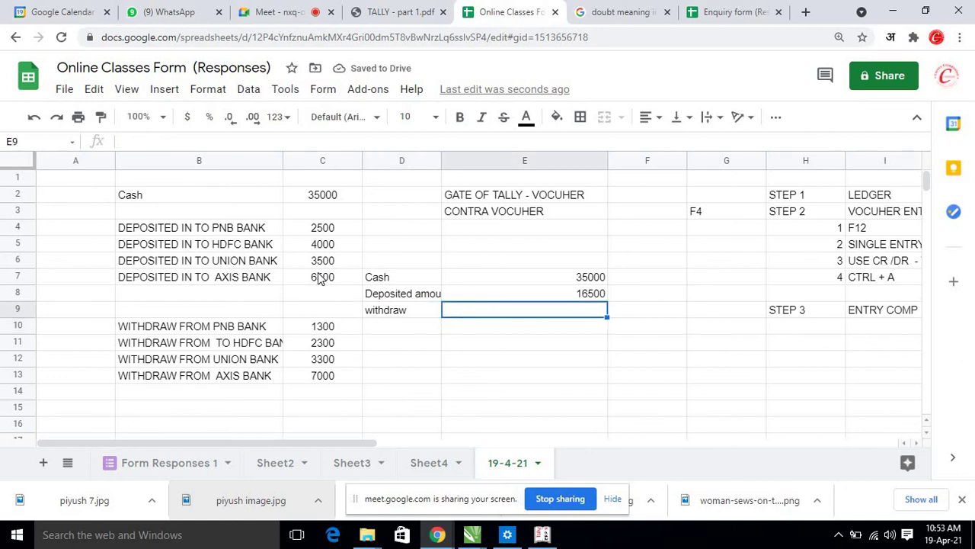
Step: Total the four bank withdrawals in cell E9 with a SUM of C10:C13
{"action": "type", "text": "=SUM(D9"}
{"action": "key", "text": "Left"}
{"action": "key", "text": "Down"}
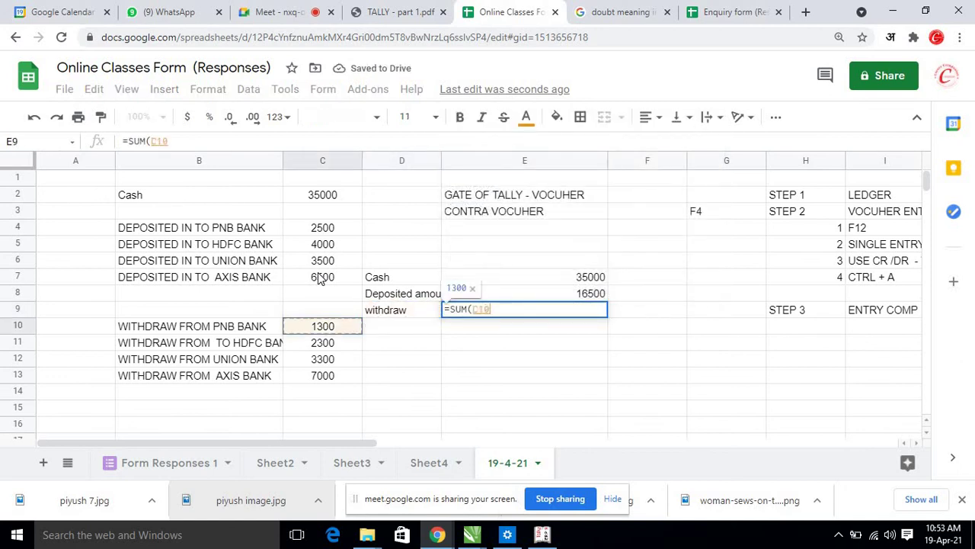
{"action": "key", "text": "shift+Down"}
{"action": "key", "text": "shift+Down"}
{"action": "key", "text": "shift+Down"}
{"action": "key", "text": "Return"}
{"action": "key", "text": "Up"}
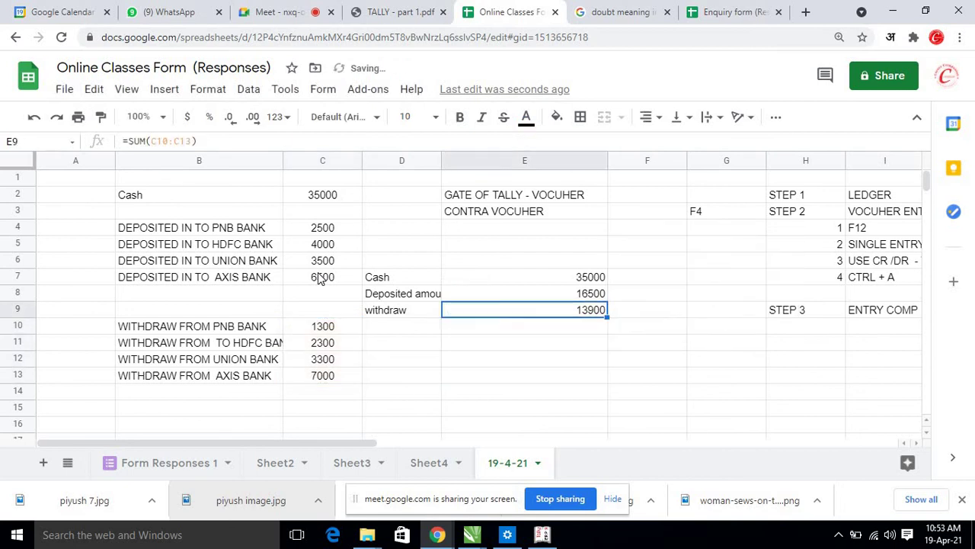
{"action": "key", "text": "Left"}
{"action": "key", "text": "Down"}
{"action": "key", "text": "Down"}
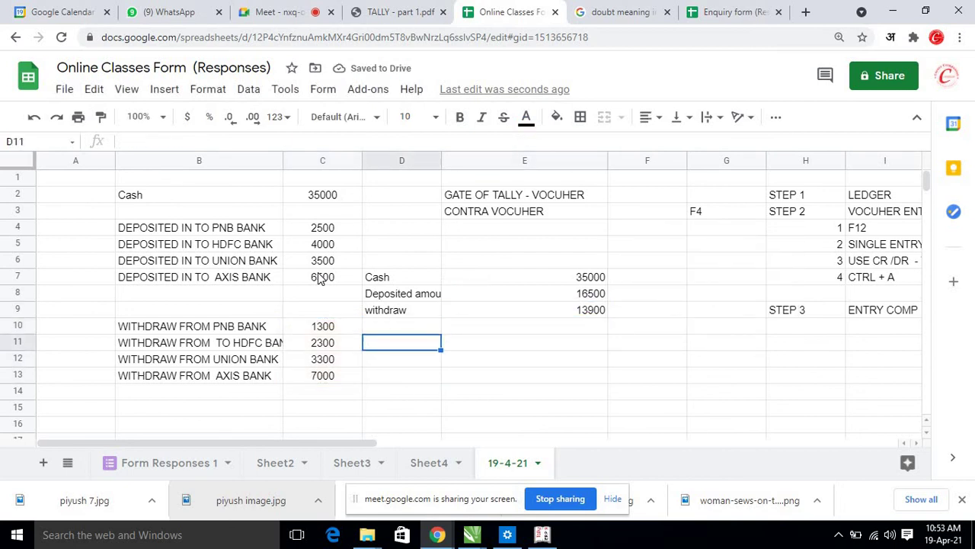
{"action": "type", "text": "ba"}
{"action": "key", "text": "BackSpace"}
{"action": "key", "text": "BackSpace"}
{"action": "key", "text": "Up"}
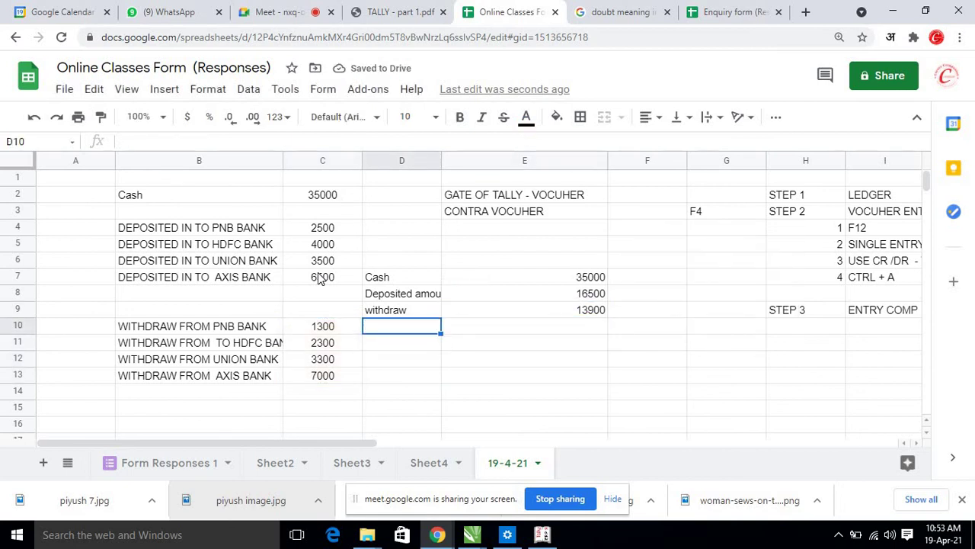
Step: Review the deposited amount and withdrawal rows, including their SUM formulas in E8 and E9
{"action": "key", "text": "Down"}
{"action": "key", "text": "Up"}
{"action": "key", "text": "Up"}
{"action": "key", "text": "Up"}
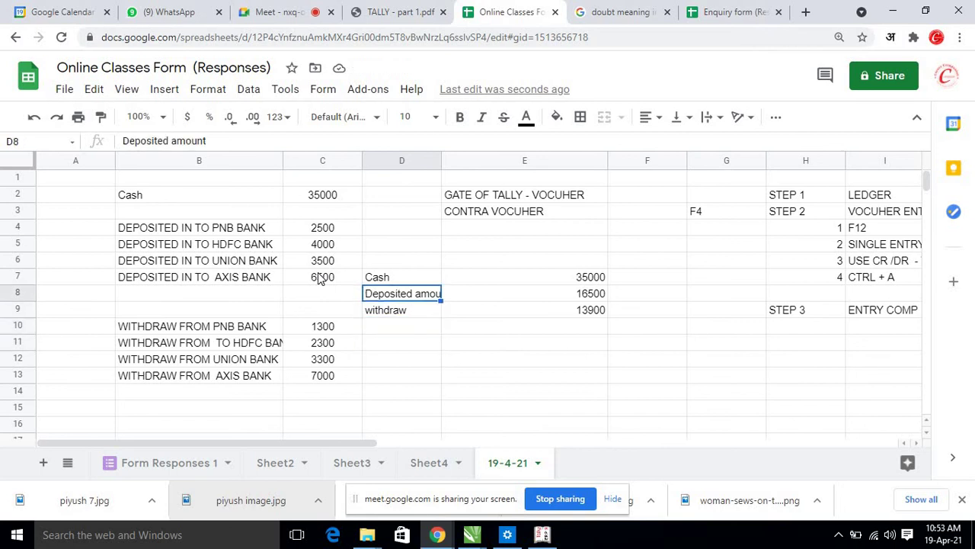
{"action": "key", "text": "Right"}
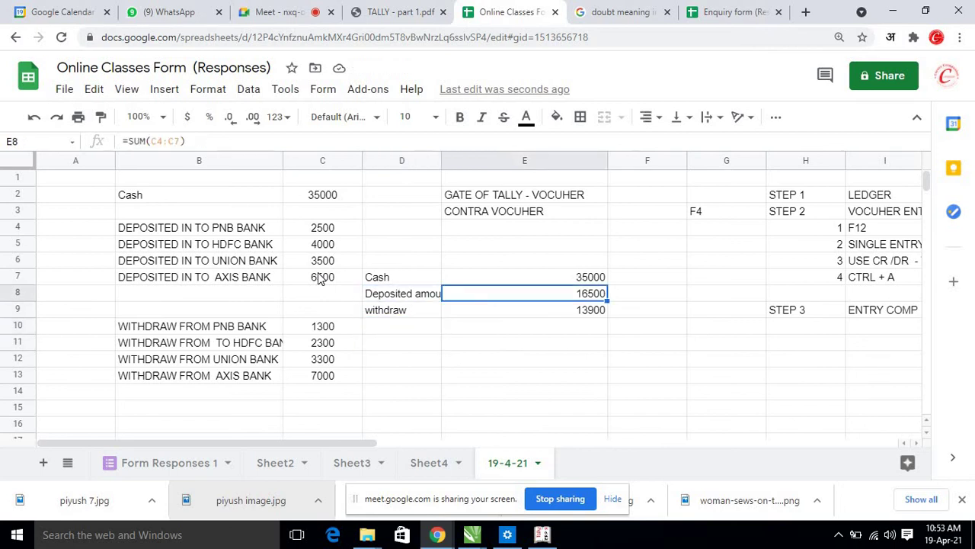
{"action": "key", "text": "Down"}
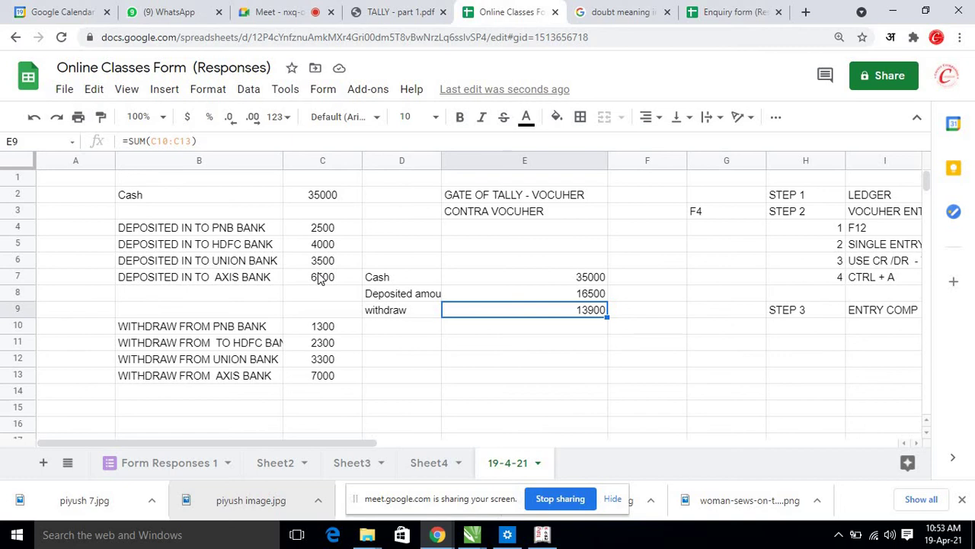
{"action": "key", "text": "Down"}
{"action": "key", "text": "Up"}
{"action": "key", "text": "Left"}
Step: Enter the note "- Cash" in cell F9, beside the withdrawal total
{"action": "key", "text": "Right"}
{"action": "key", "text": "Right"}
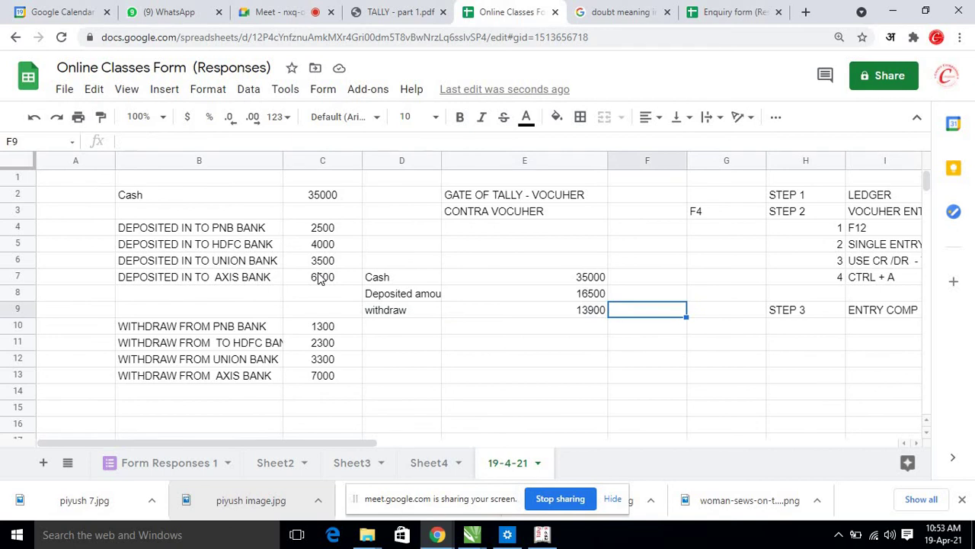
{"action": "type", "text": "- Cash"}
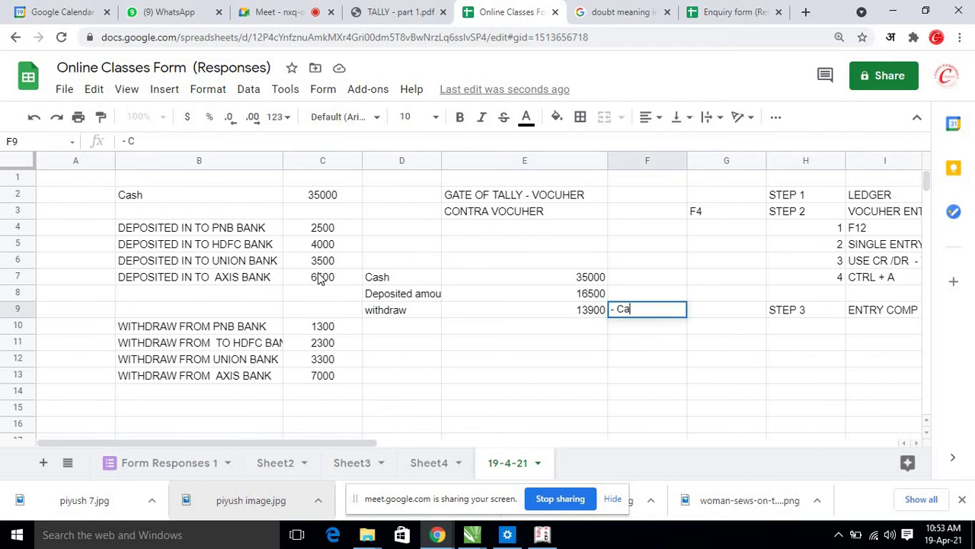
{"action": "key", "text": "Return"}
Step: Enter the note "- bank" in cell F8, beside the deposited amount
{"action": "key", "text": "Up"}
{"action": "key", "text": "Up"}
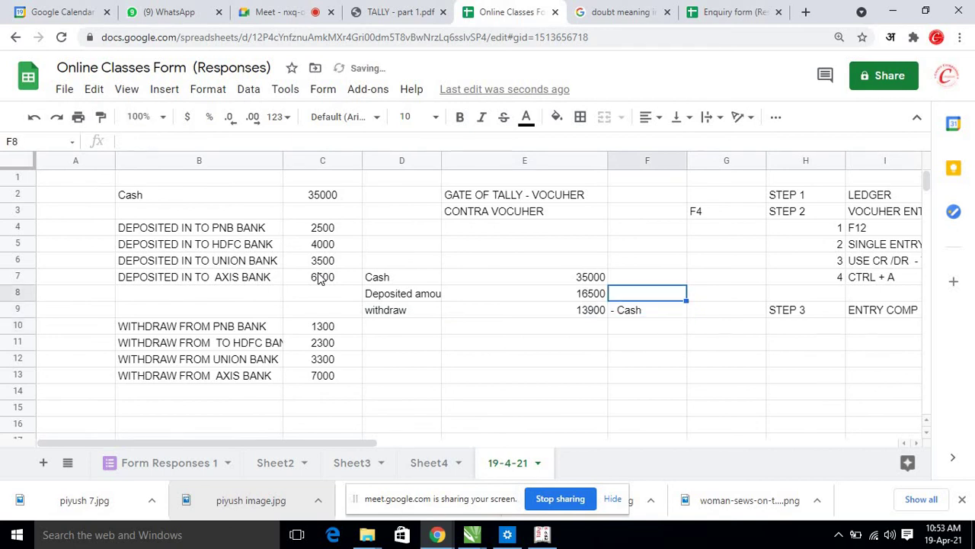
{"action": "type", "text": "- bank"}
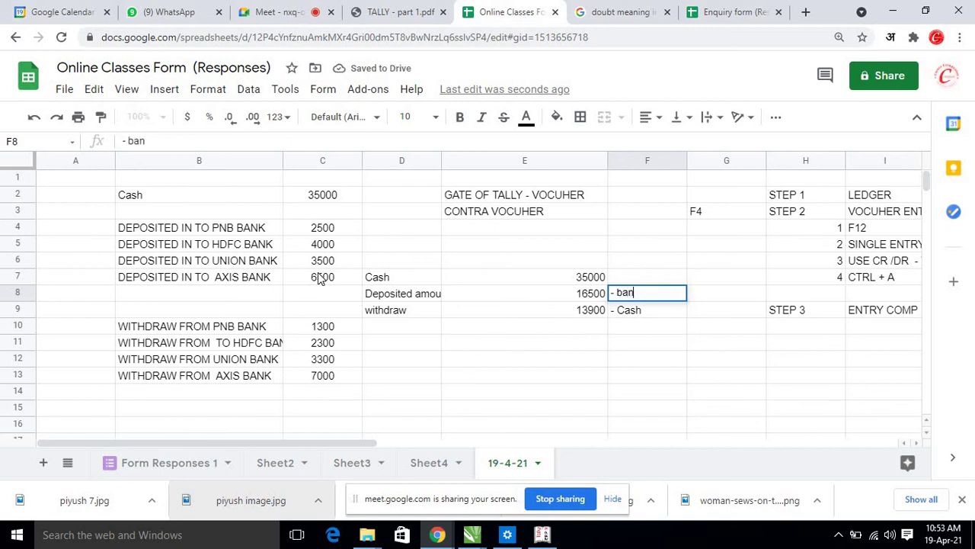
{"action": "key", "text": "Return"}
{"action": "key", "text": "Up"}
{"action": "key", "text": "Up"}
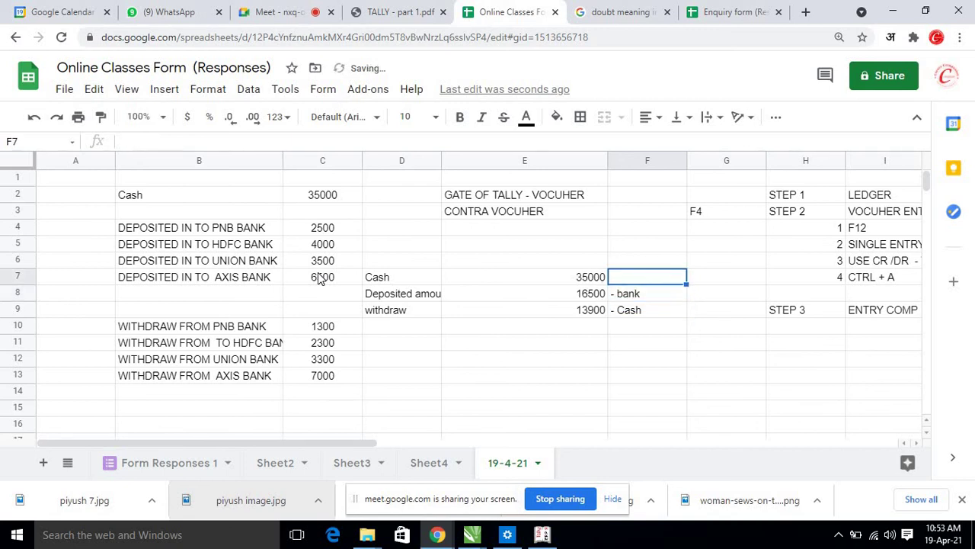
Step: Extend the note in cell F8 to read "Cash - bank"
{"action": "key", "text": "Down"}
{"action": "key", "text": "Up"}
{"action": "key", "text": "Down"}
{"action": "type", "text": "C"}
{"action": "key", "text": "Escape"}
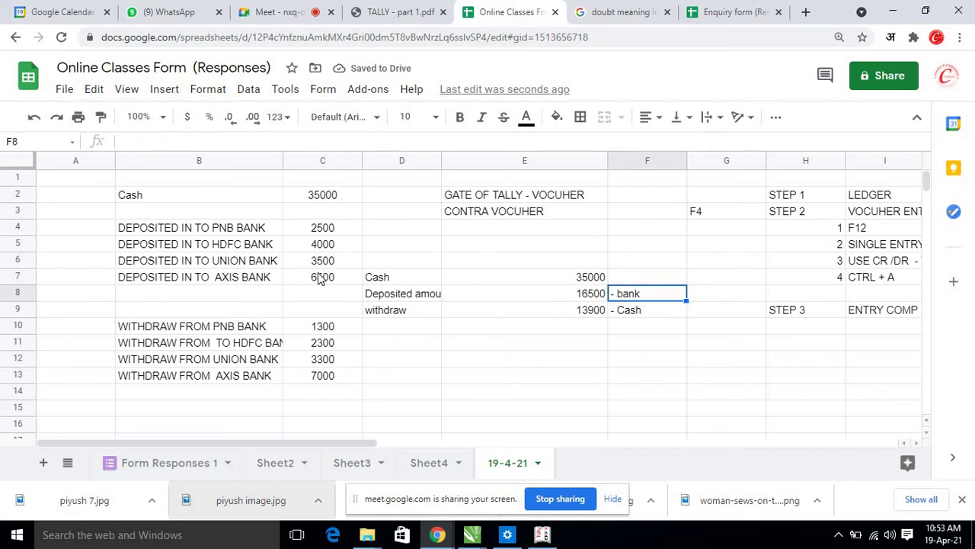
{"action": "key", "text": "Return"}
{"action": "key", "text": "Left"}
{"action": "type", "text": "Cash"}
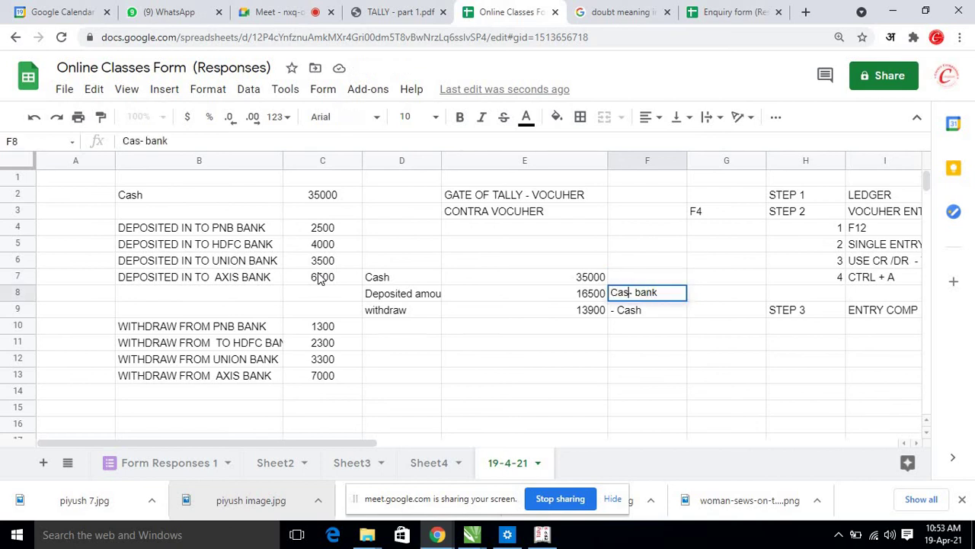
{"action": "key", "text": "Return"}
Step: Extend the note in cell F9, beside the withdrawal total, to read "bank - Cash"
{"action": "key", "text": "Return"}
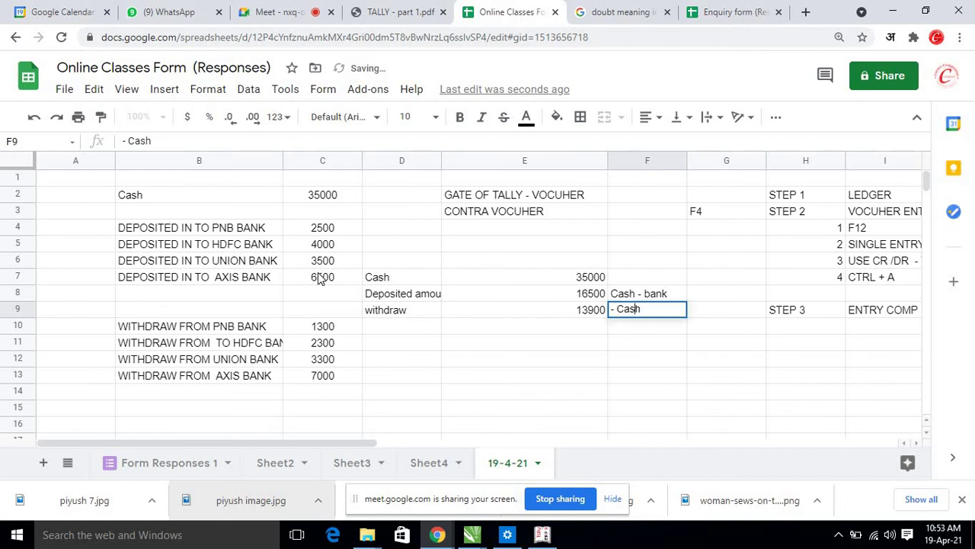
{"action": "key", "text": "Home"}
{"action": "type", "text": "bank"}
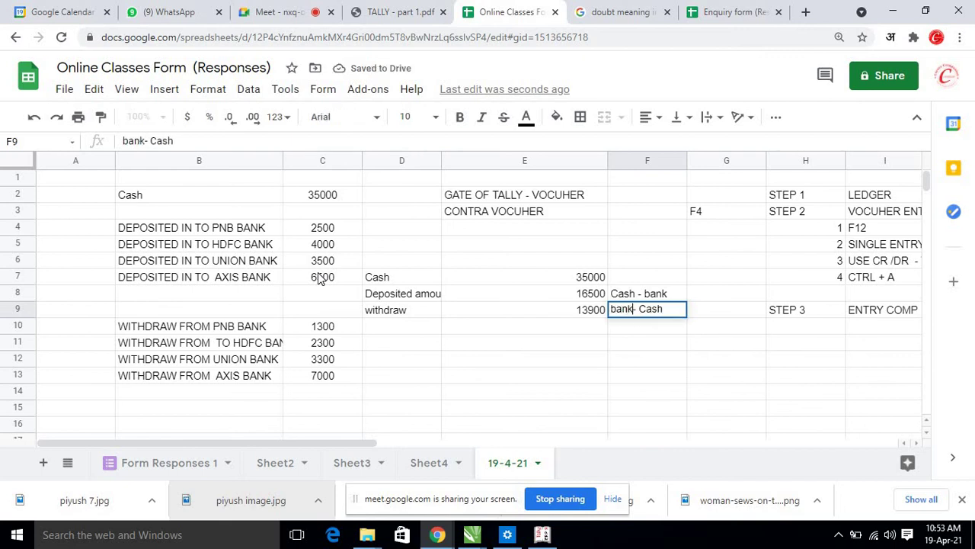
{"action": "key", "text": "Return"}
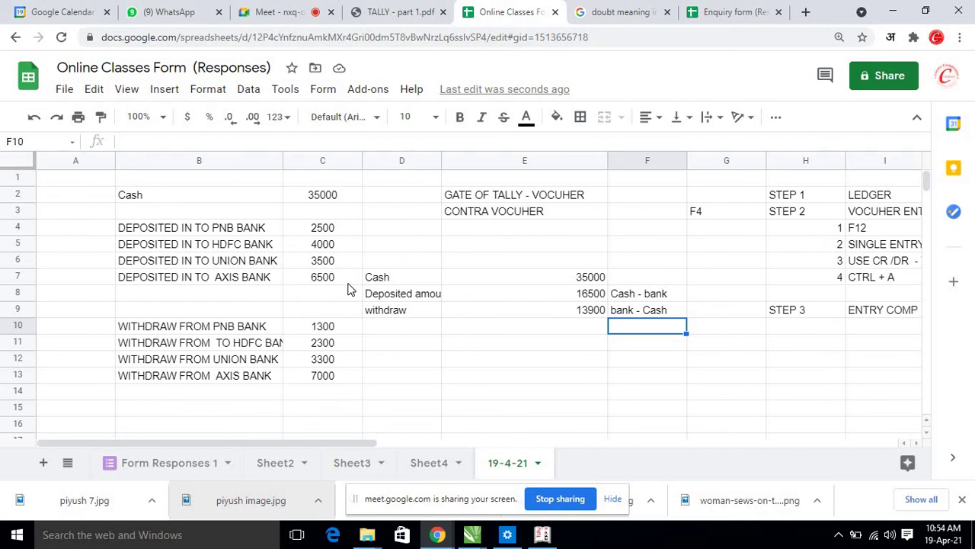
Step: Try to calculate the bank balance in cell E11 with =E8-E12, and clear the cell
{"action": "left_click", "coordinate": [589, 347]}
{"action": "type", "text": "=E8"}
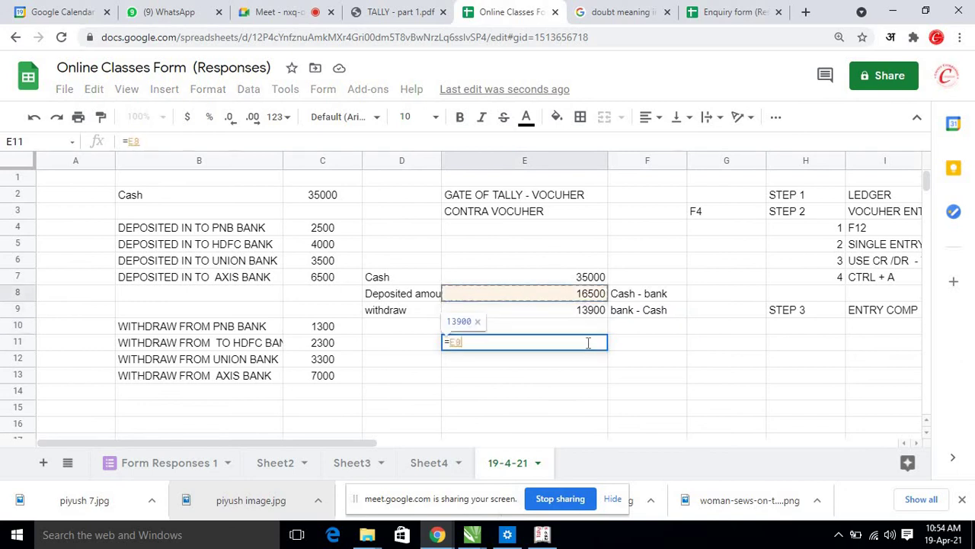
{"action": "type", "text": "-E12"}
{"action": "key", "text": "Return"}
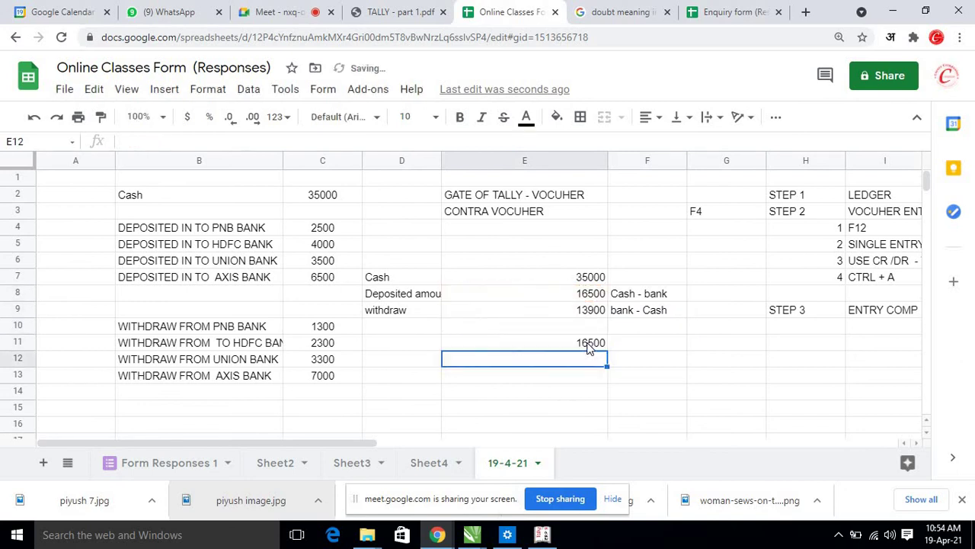
{"action": "left_click", "coordinate": [589, 348]}
{"action": "type", "text": "="}
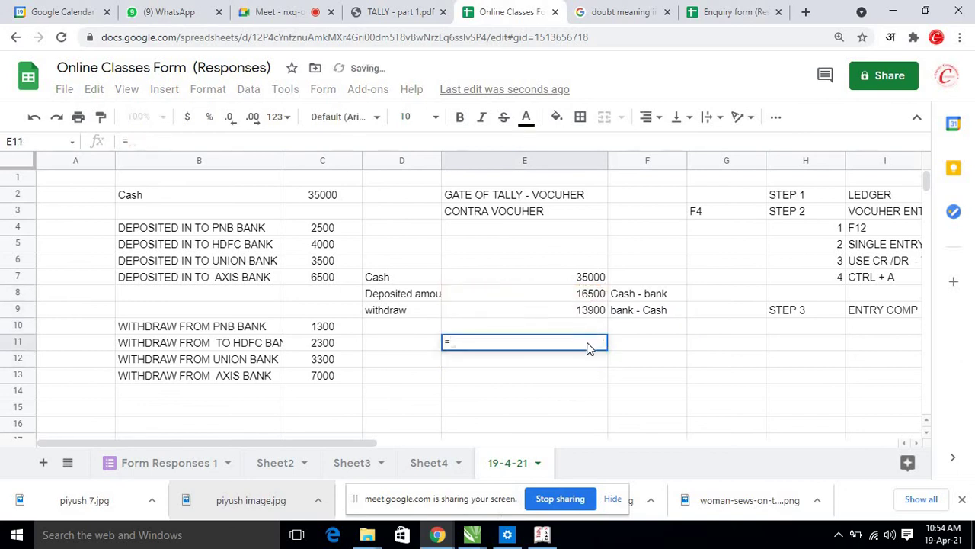
{"action": "key", "text": "Escape"}
{"action": "key", "text": "BackSpace"}
Step: Subtract the withdrawal total from the deposited amount in cell E11 with the formula =E8-E9
{"action": "type", "text": "=E8"}
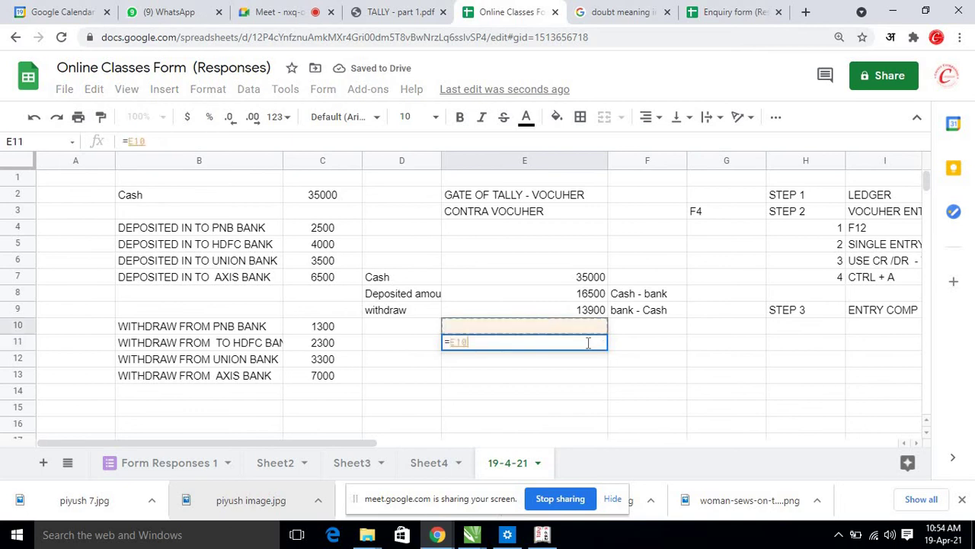
{"action": "type", "text": "-E12"}
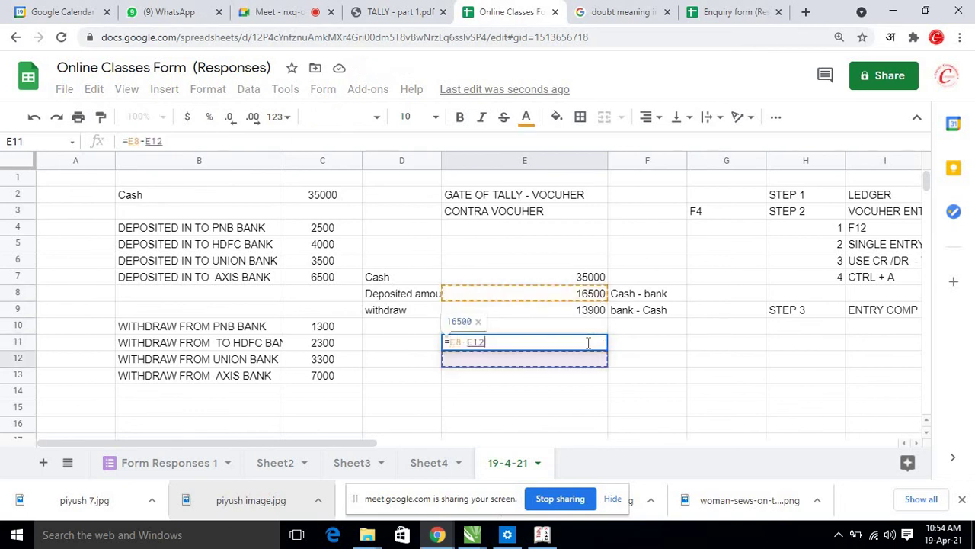
{"action": "key", "text": "BackSpace"}
{"action": "key", "text": "BackSpace"}
{"action": "type", "text": "9"}
{"action": "key", "text": "Return"}
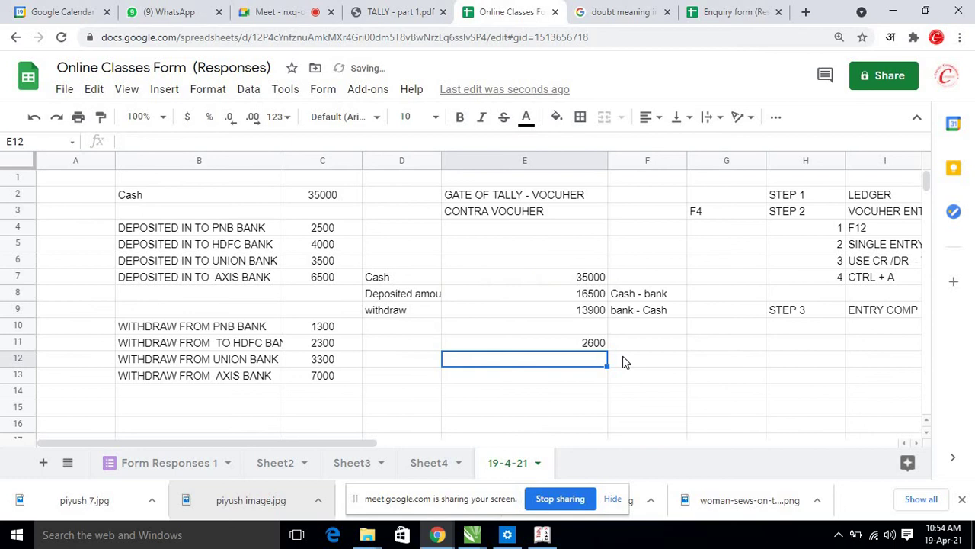
{"action": "left_click", "coordinate": [577, 347]}
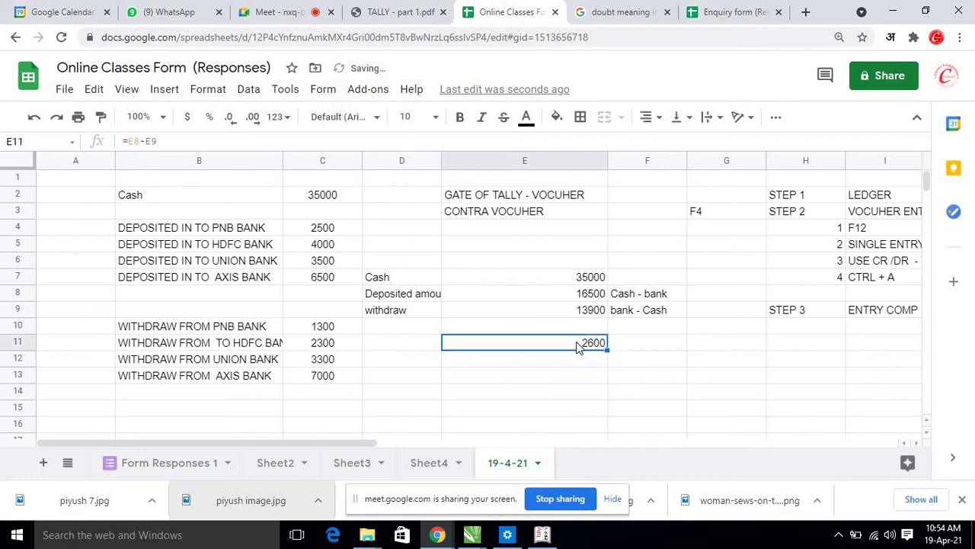
Step: Label the deposit-minus-withdrawal result "Bank" in cell F11
{"action": "left_click", "coordinate": [630, 348]}
{"action": "type", "text": "cash"}
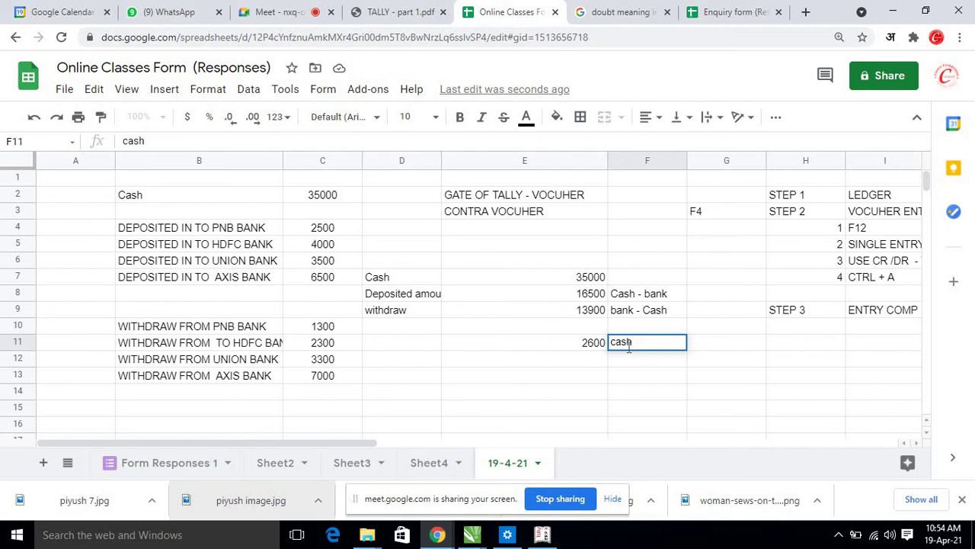
{"action": "key", "text": "BackSpace"}
{"action": "key", "text": "BackSpace"}
{"action": "key", "text": "BackSpace"}
{"action": "key", "text": "BackSpace"}
{"action": "type", "text": "Bhs"}
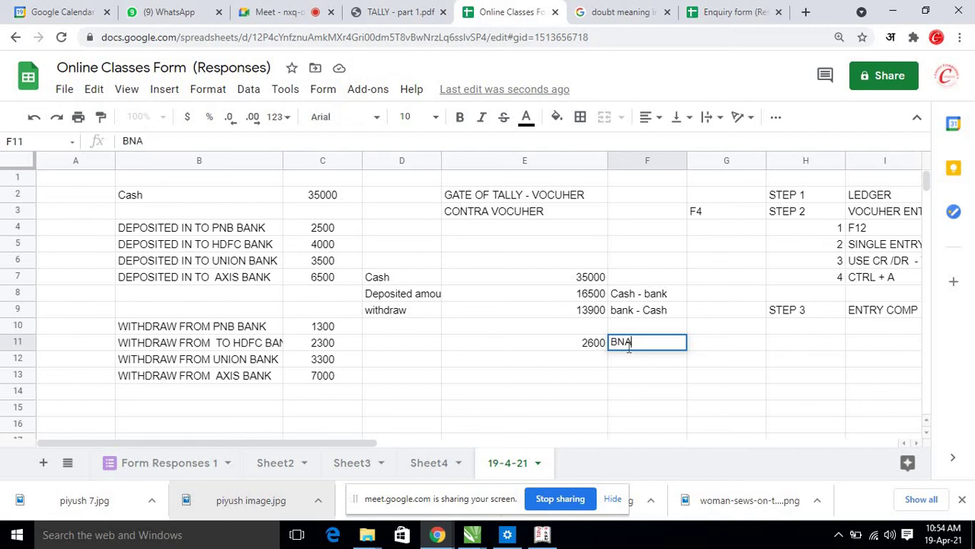
{"action": "key", "text": "BackSpace"}
{"action": "key", "text": "BackSpace"}
{"action": "type", "text": "ank"}
{"action": "key", "text": "Return"}
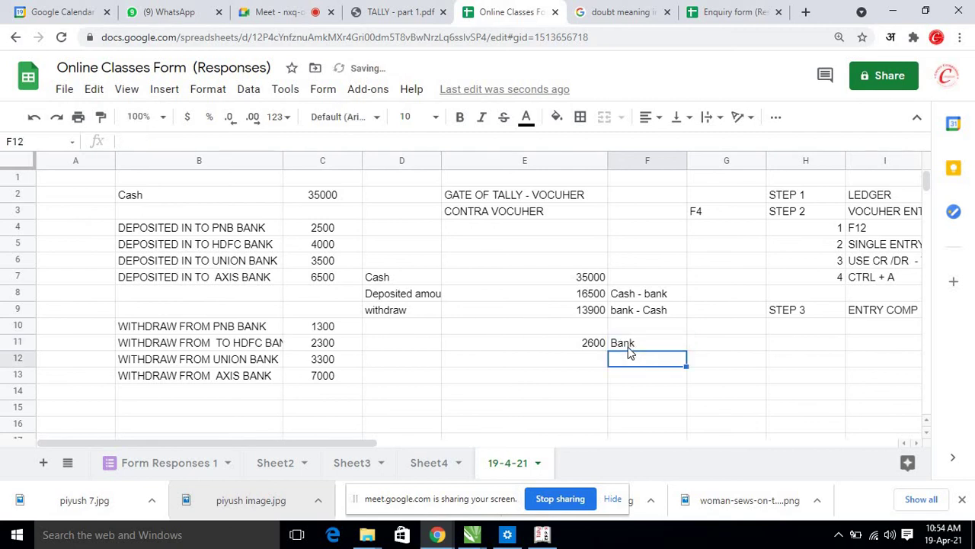
Step: Enter the label "cash" in cell F12, below the Bank label
{"action": "left_click", "coordinate": [593, 311]}
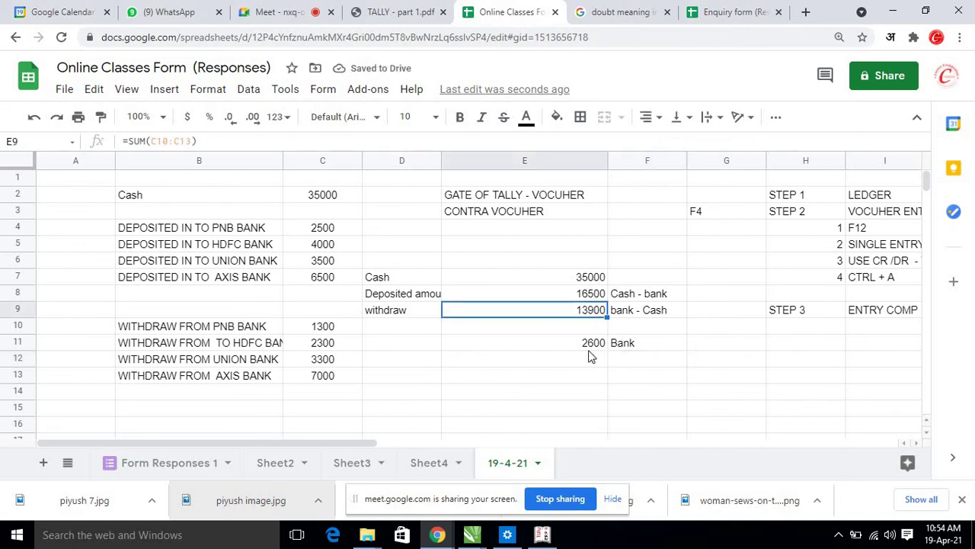
{"action": "left_click", "coordinate": [632, 360]}
{"action": "type", "text": "cash"}
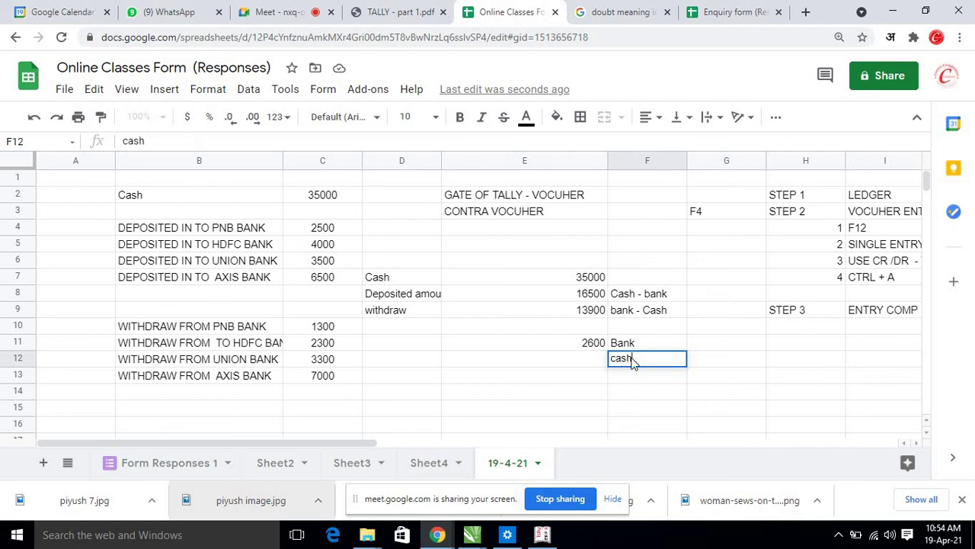
{"action": "key", "text": "Return"}
{"action": "key", "text": "Up"}
{"action": "key", "text": "Left"}
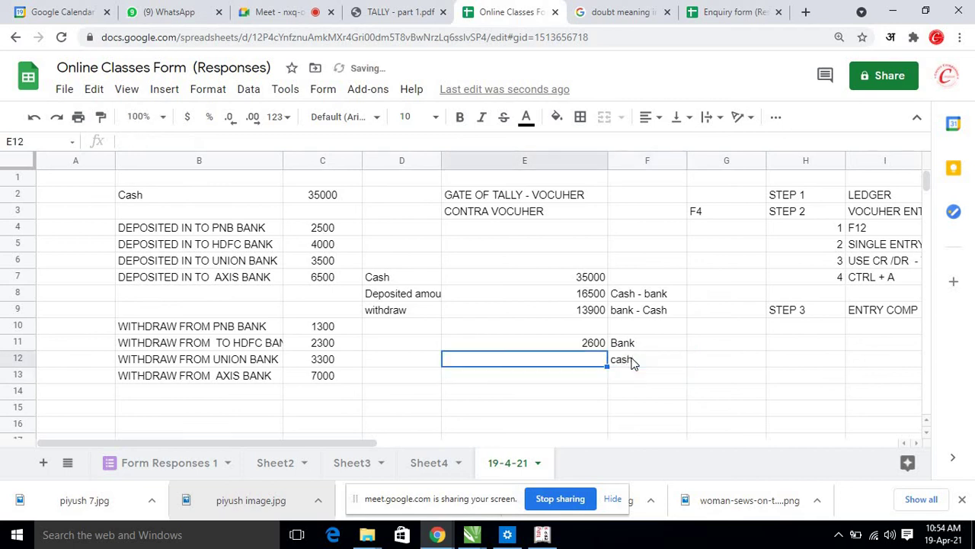
{"action": "type", "text": "="}
{"action": "left_click", "coordinate": [593, 279]}
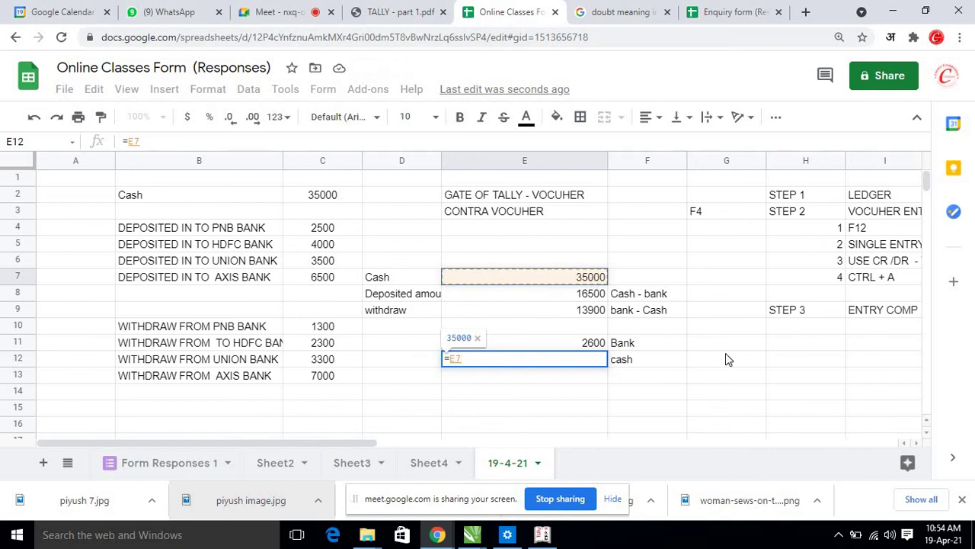
{"action": "key", "text": "BackSpace"}
{"action": "key", "text": "BackSpace"}
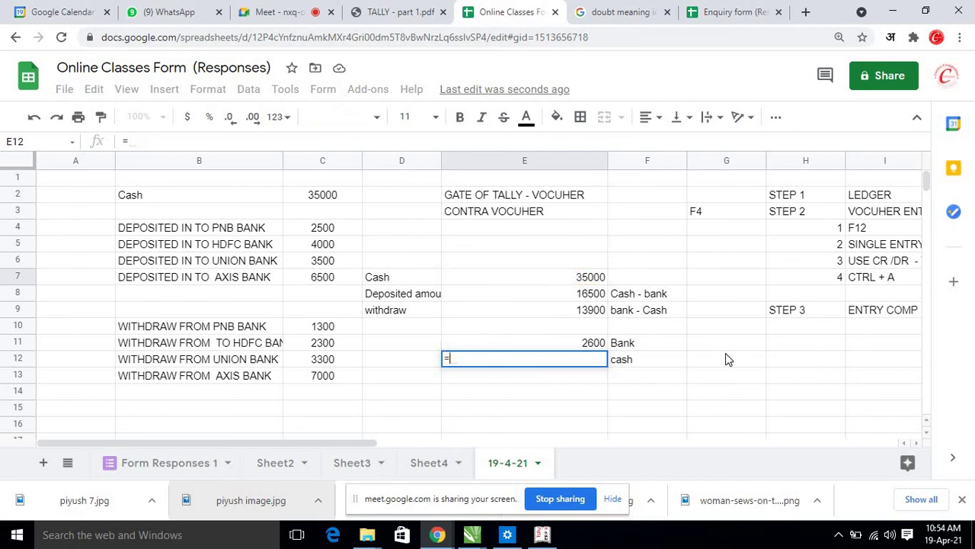
{"action": "type", "text": "35000"}
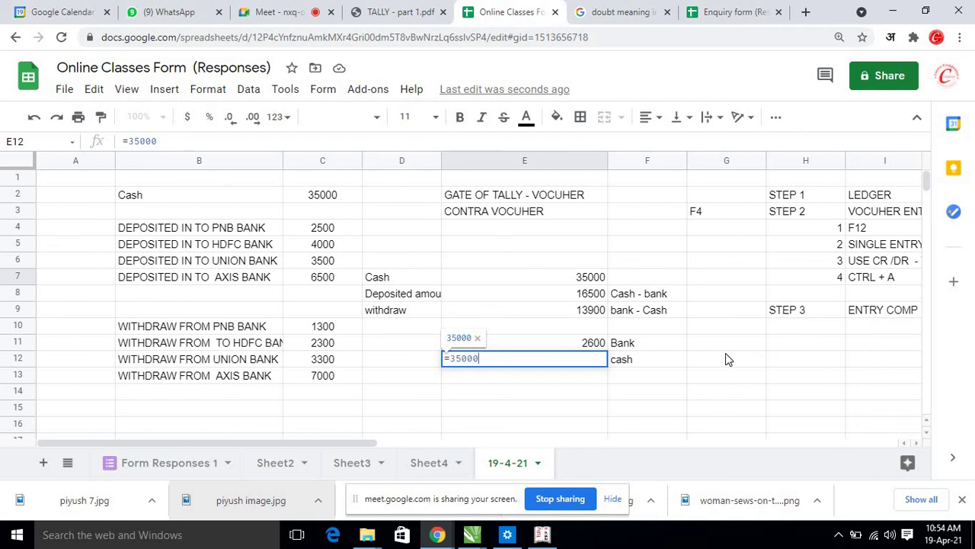
{"action": "type", "text": "-16500"}
{"action": "type", "text": "+"}
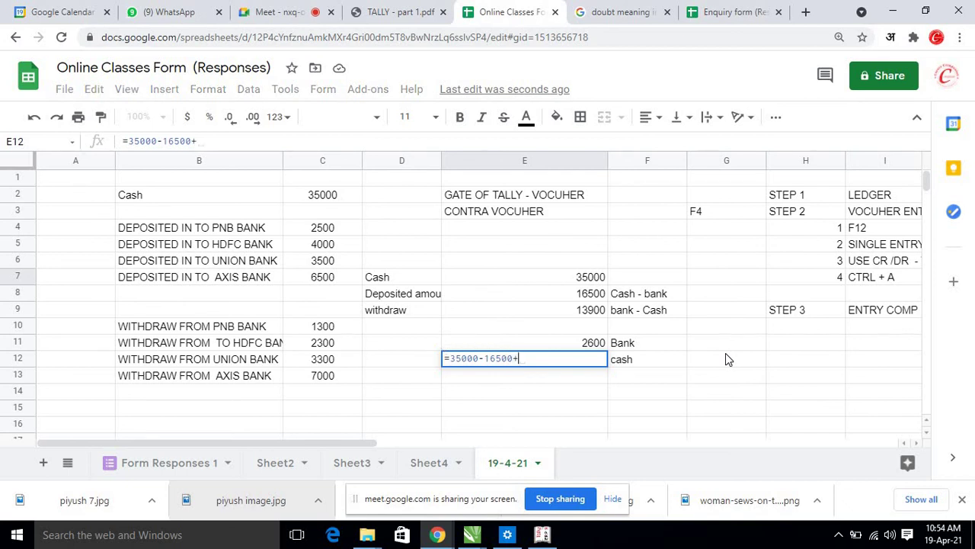
{"action": "type", "text": "13"}
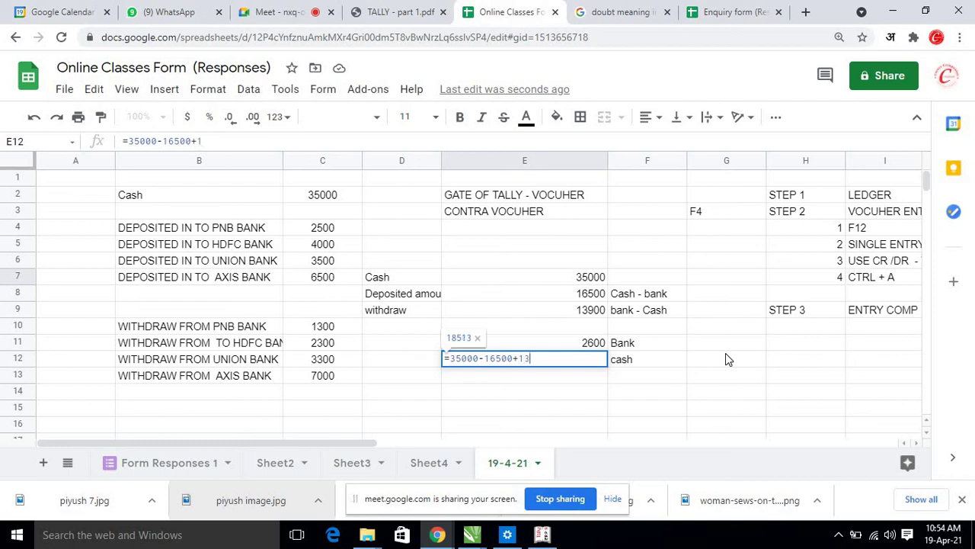
{"action": "type", "text": "900"}
{"action": "key", "text": "Return"}
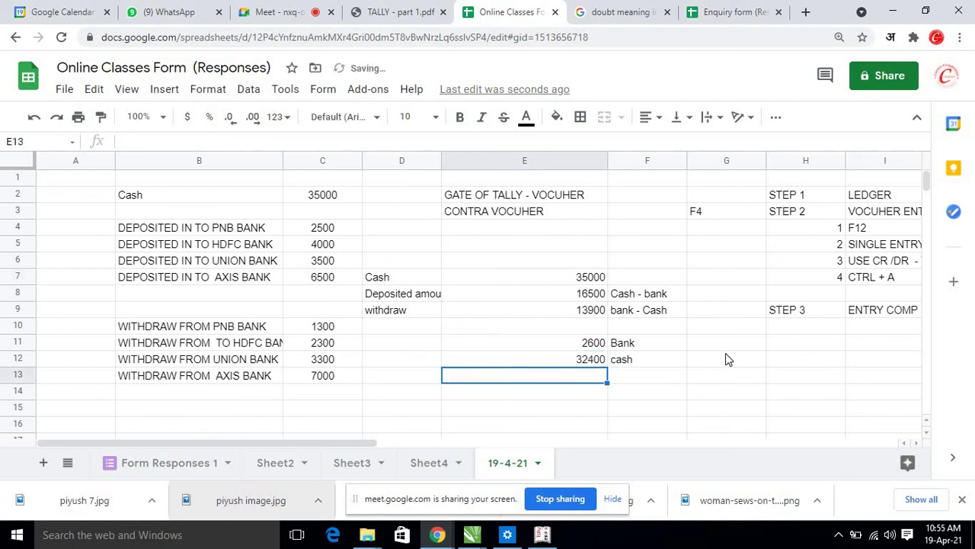
{"action": "key", "text": "Up"}
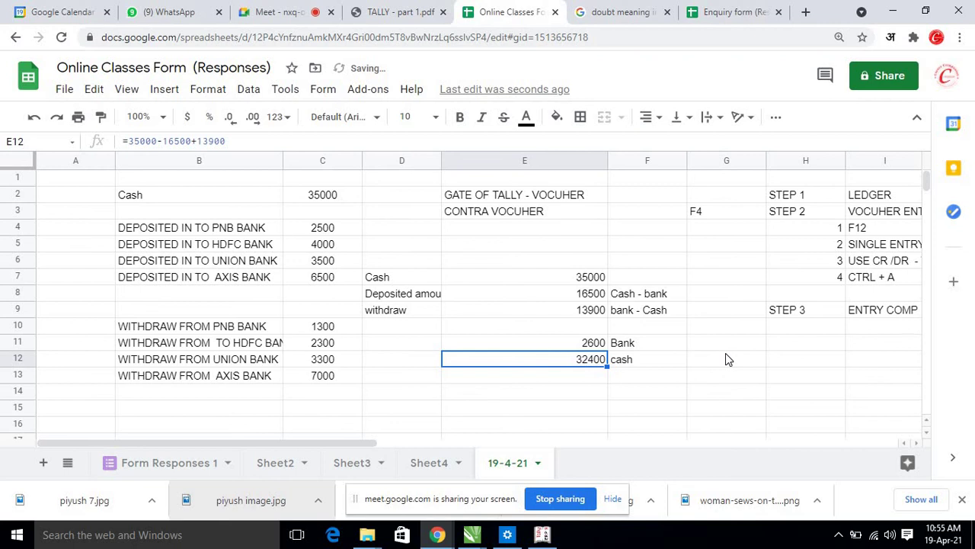
{"action": "key", "text": "Right"}
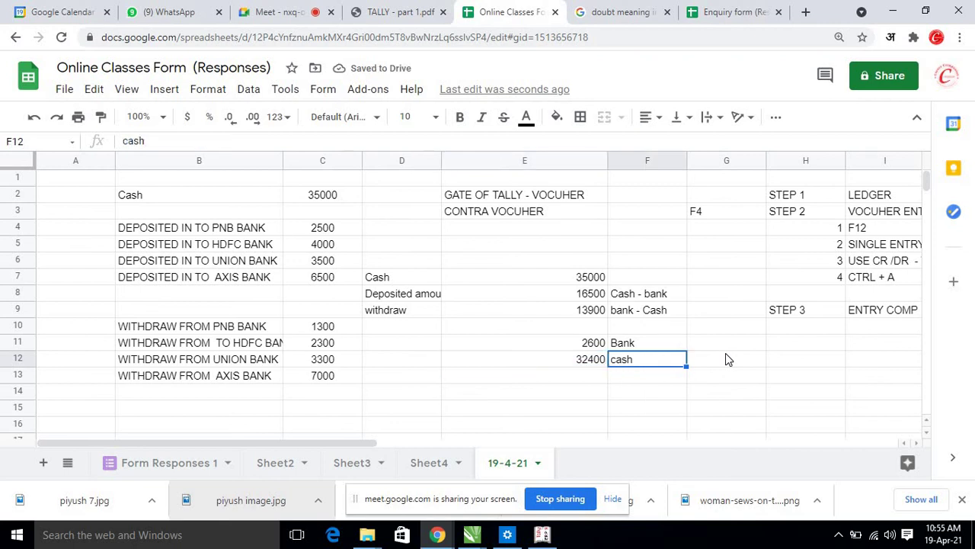
{"action": "key", "text": "Up"}
{"action": "key", "text": "Left"}
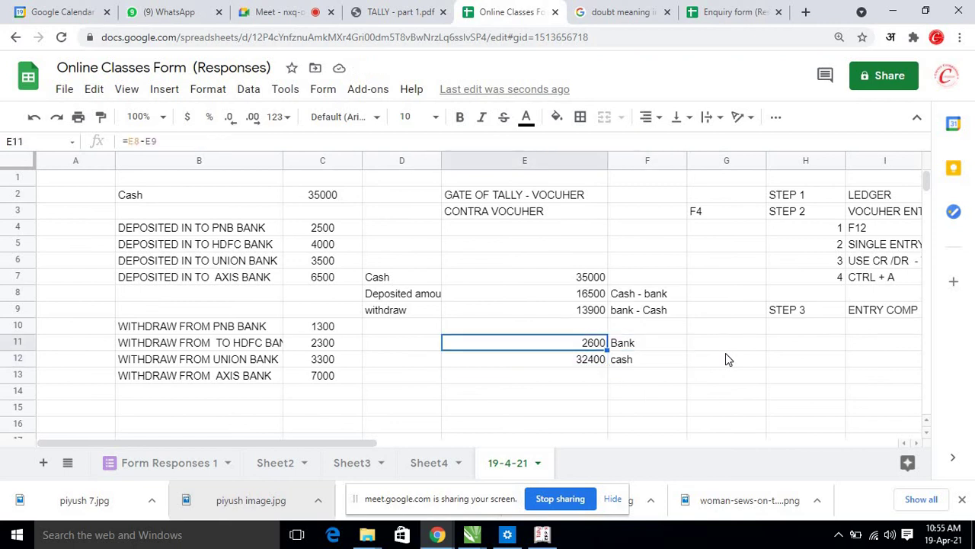
Step: Add the label "STEP 4" in cell H10, below STEP 3
{"action": "key", "text": "Right"}
{"action": "key", "text": "Right"}
{"action": "key", "text": "Right"}
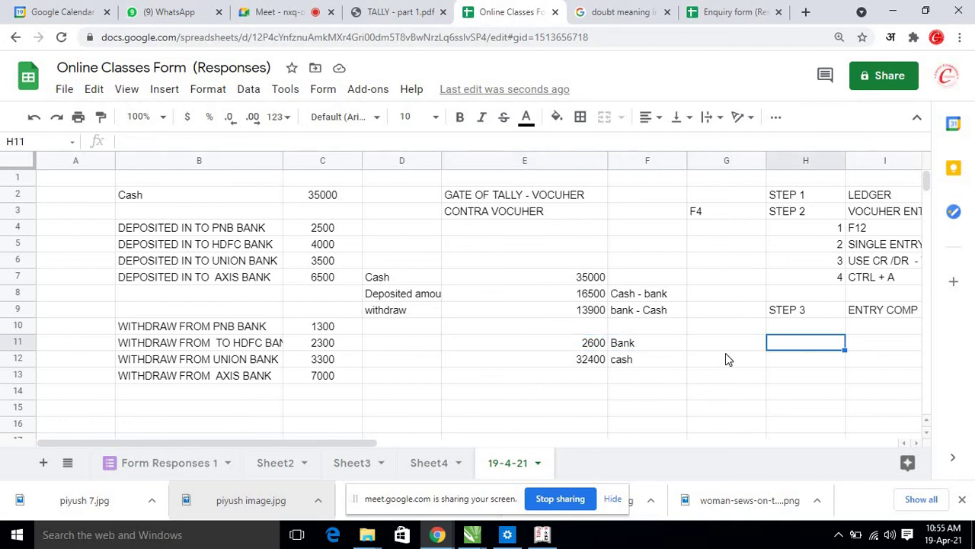
{"action": "key", "text": "Up"}
{"action": "type", "text": "ste"}
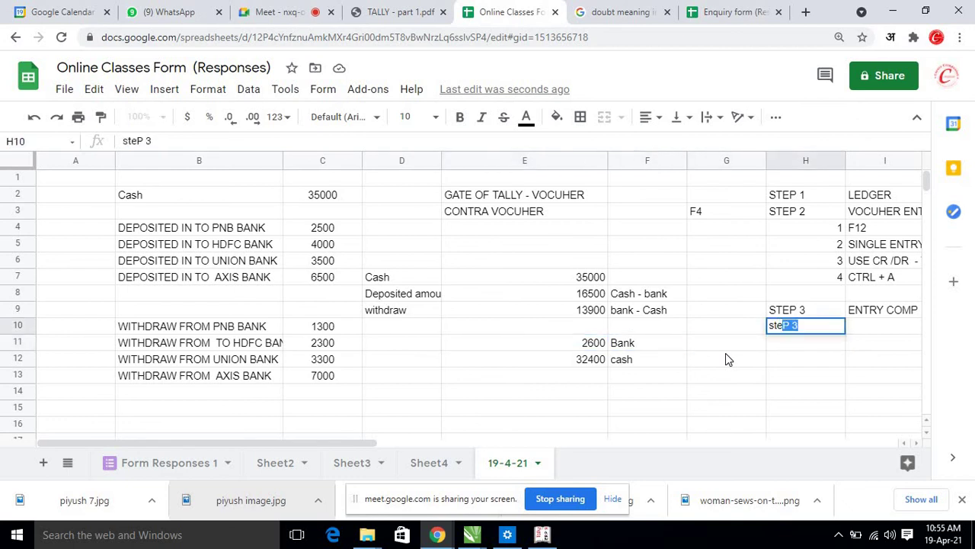
{"action": "type", "text": "p"}
{"action": "key", "text": "BackSpace"}
{"action": "key", "text": "BackSpace"}
{"action": "key", "text": "BackSpace"}
{"action": "key", "text": "BackSpace"}
{"action": "key", "text": "BackSpace"}
{"action": "type", "text": "ST"}
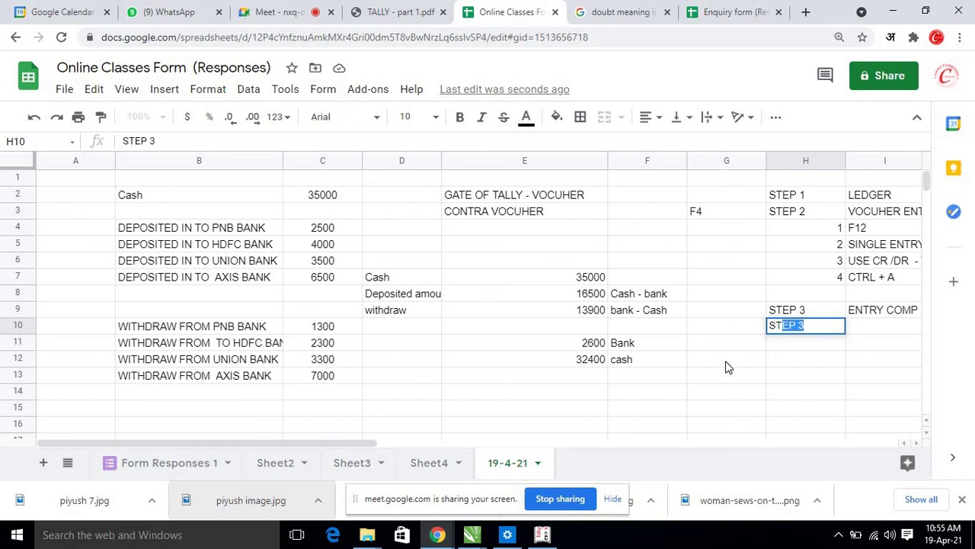
{"action": "type", "text": "EP 3"}
{"action": "key", "text": "BackSpace"}
{"action": "type", "text": "4"}
{"action": "key", "text": "Return"}
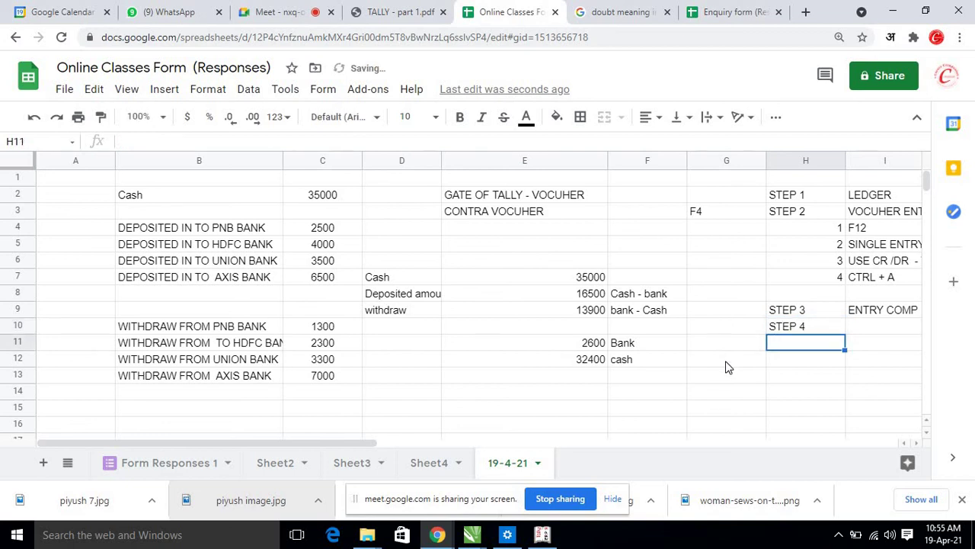
Step: Enter "DISPLAY" in cell I10, beside the STEP 4 label
{"action": "key", "text": "Up"}
{"action": "key", "text": "Right"}
{"action": "type", "text": "DISPLAY"}
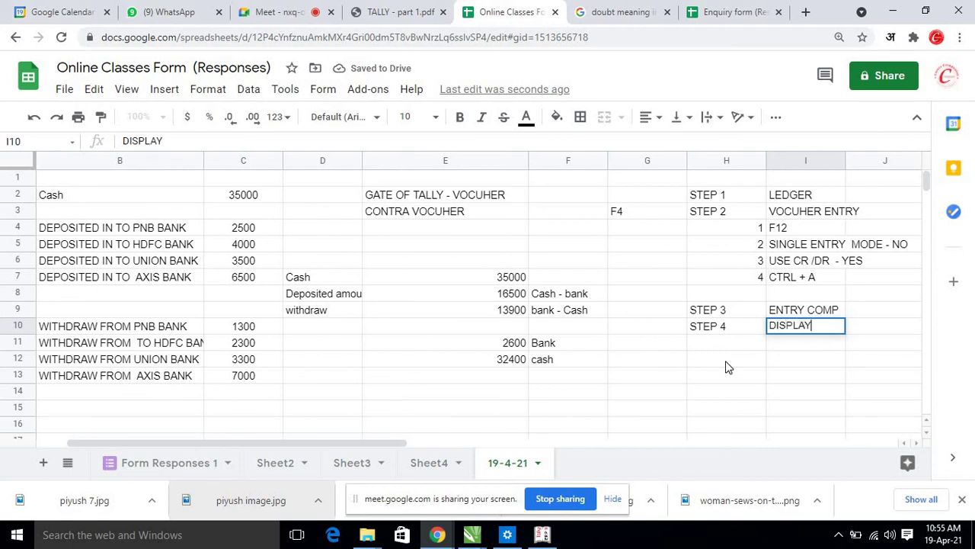
{"action": "key", "text": "Return"}
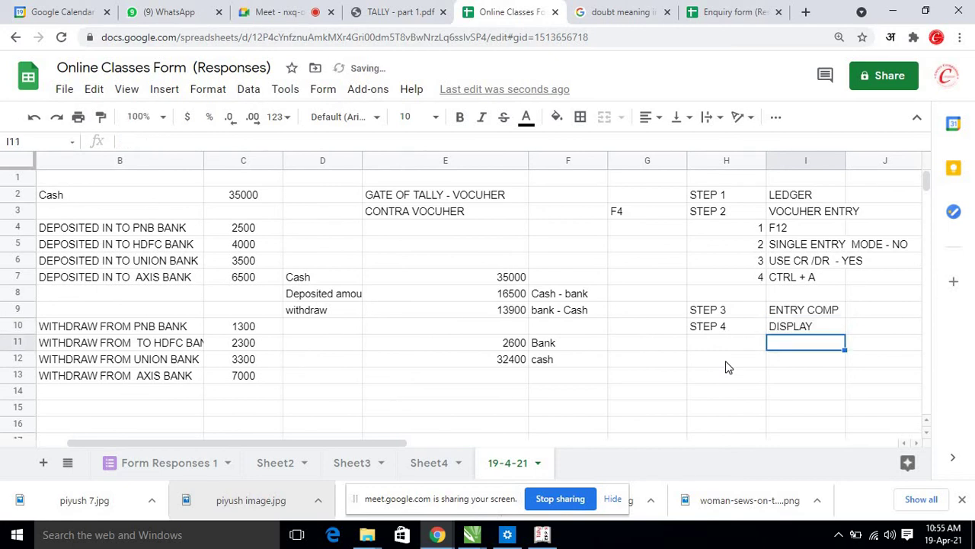
Step: Enter the sub-step number 4.1 in cell H11, below STEP 4
{"action": "key", "text": "Left"}
{"action": "type", "text": "41,"}
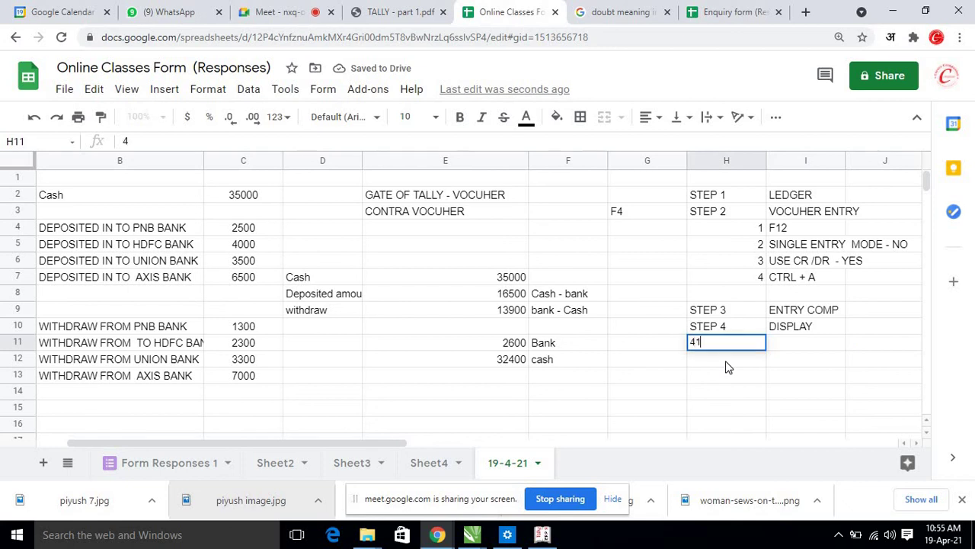
{"action": "key", "text": "BackSpace"}
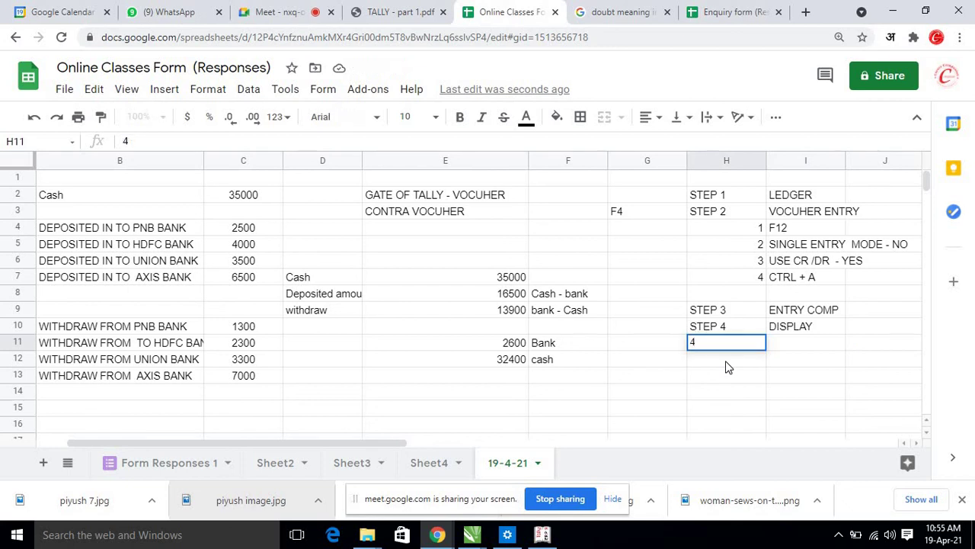
{"action": "type", "text": ".1"}
{"action": "key", "text": "Tab"}
{"action": "type", "text": "CASH"}
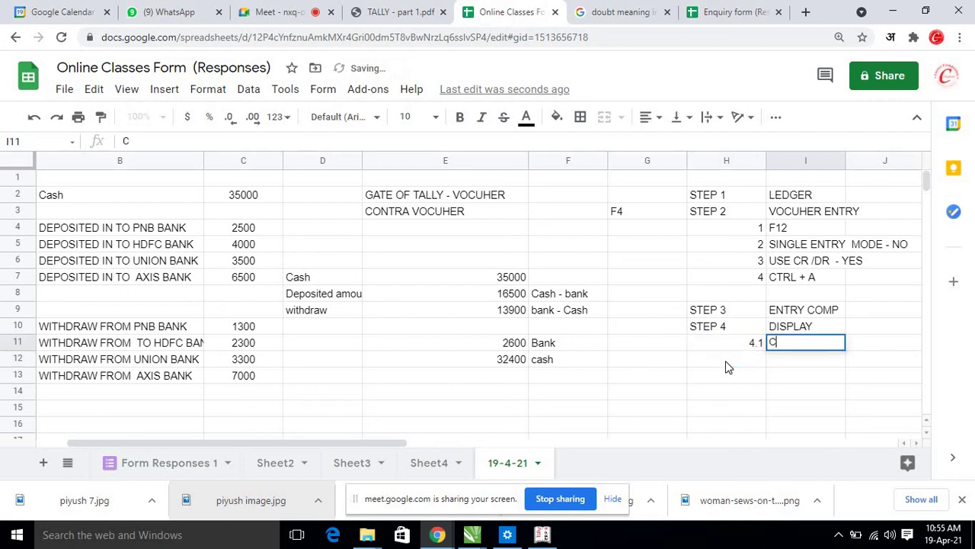
{"action": "key", "text": "BackSpace"}
{"action": "key", "text": "BackSpace"}
{"action": "key", "text": "BackSpace"}
{"action": "key", "text": "BackSpace"}
{"action": "key", "text": "BackSpace"}
Step: Enter "ACCOUNTS BOOK" in cell I11 beside 4.1, checking the entry name in the Display Menu of Tally.ERP 9 along the way
{"action": "type", "text": "ACC"}
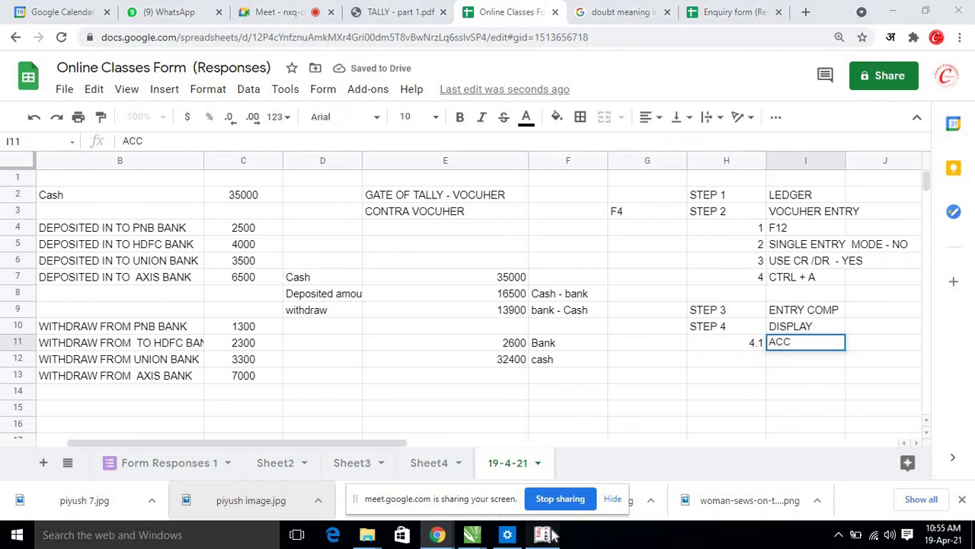
{"action": "key", "text": "alt+Tab"}
{"action": "key", "text": "d"}
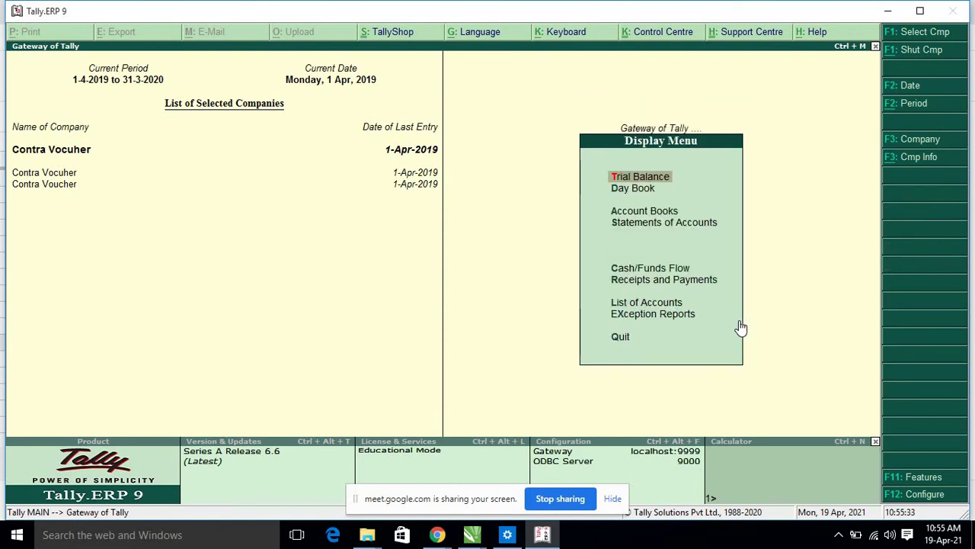
{"action": "key", "text": "Down"}
{"action": "key", "text": "Down"}
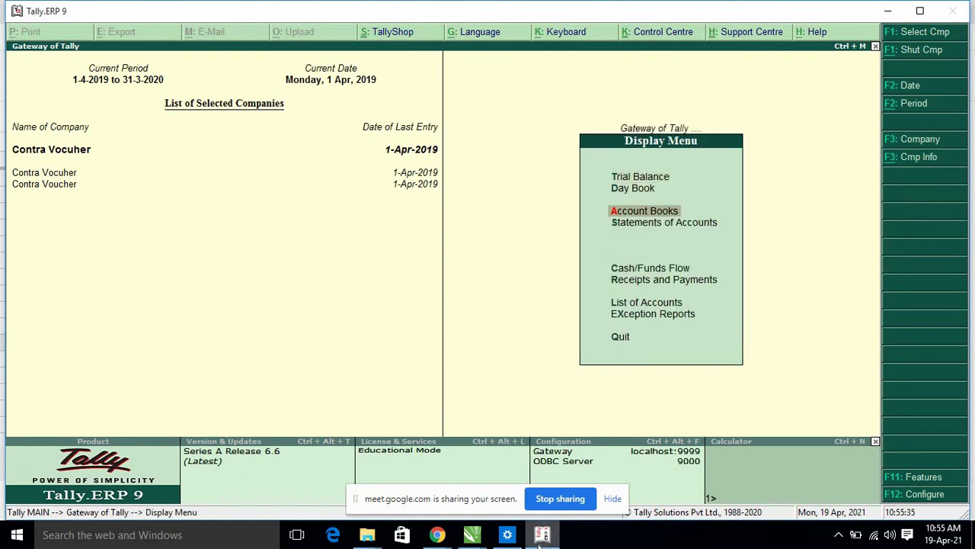
{"action": "key", "text": "alt+Tab"}
{"action": "type", "text": "OUN"}
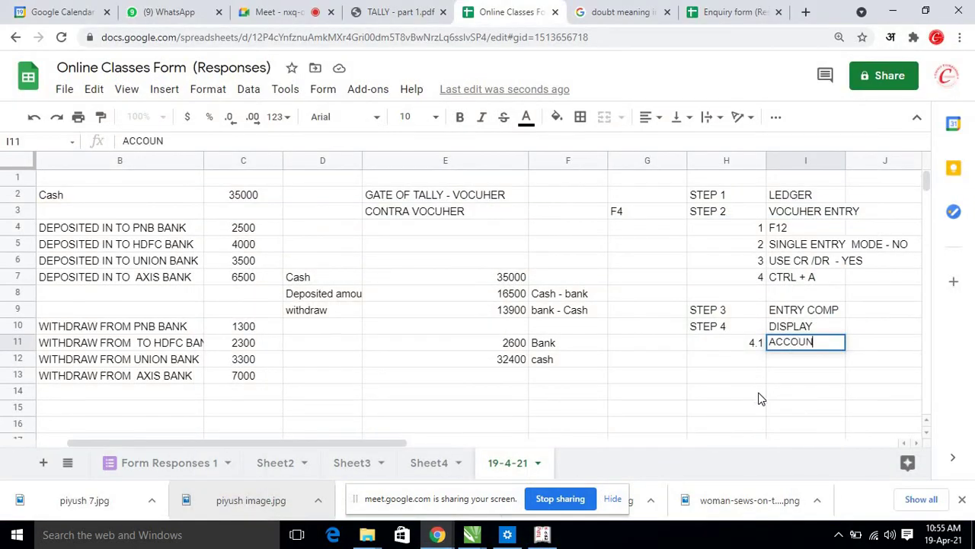
{"action": "type", "text": "TS BOOK"}
{"action": "key", "text": "Return"}
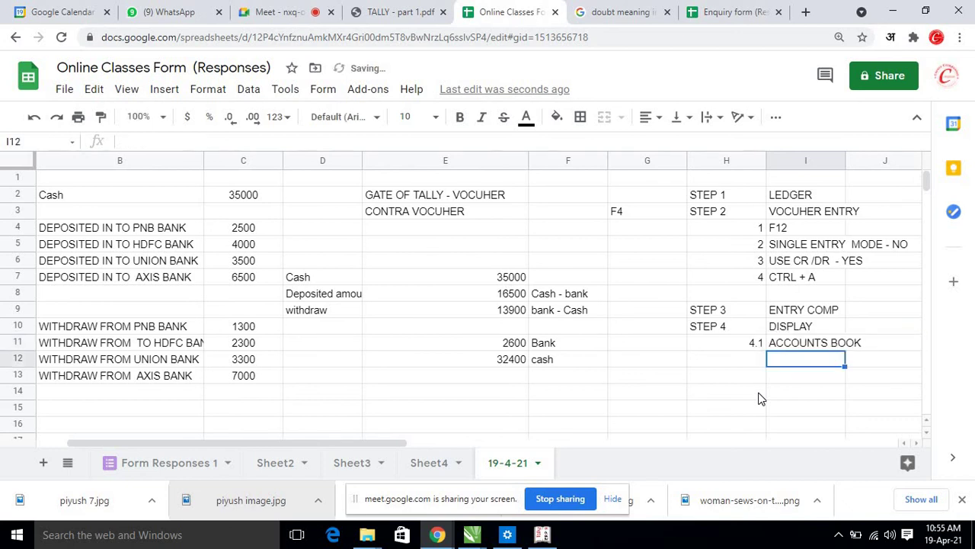
Step: Enter the sub-step number 4.2 in cell H12, below 4.1
{"action": "key", "text": "Left"}
{"action": "type", "text": "4.2"}
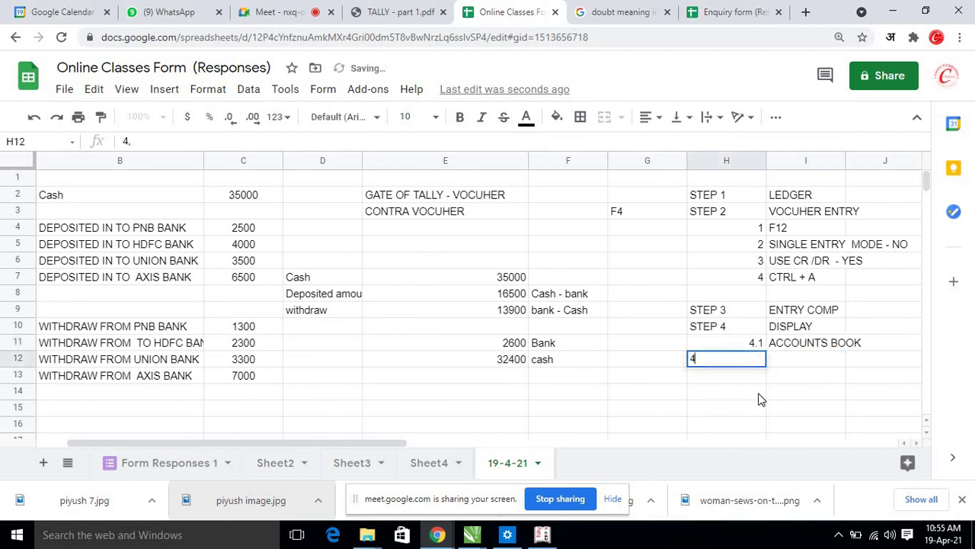
{"action": "key", "text": "Return"}
{"action": "key", "text": "Up"}
{"action": "key", "text": "Right"}
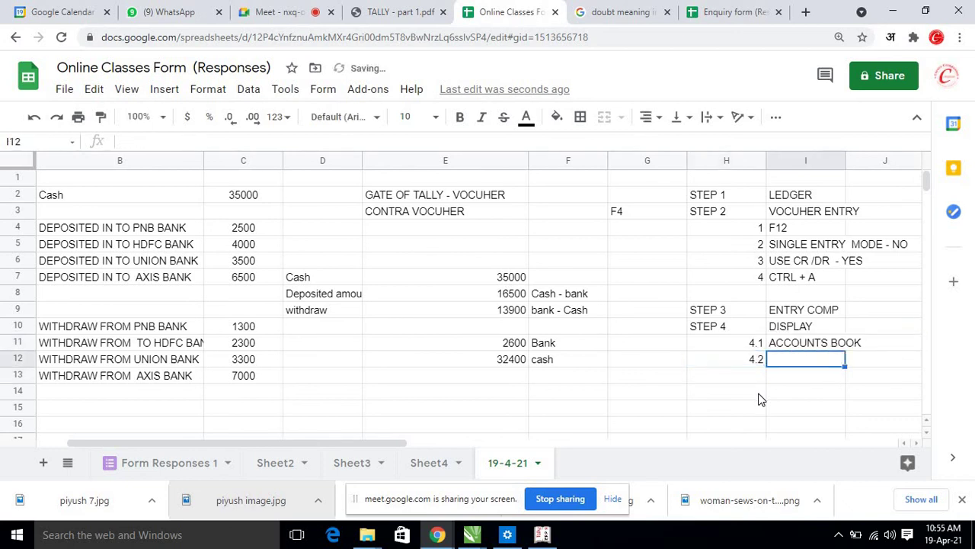
{"action": "type", "text": "cASH"}
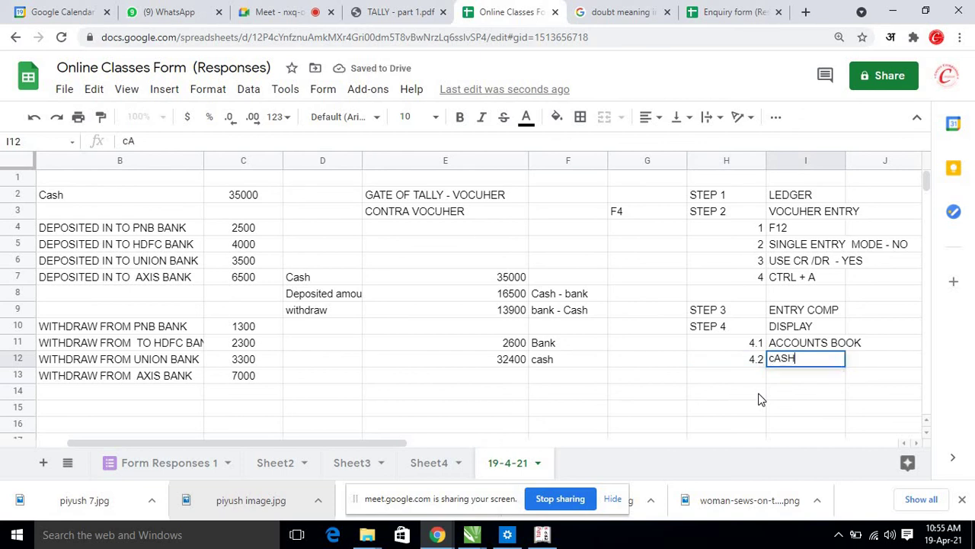
{"action": "type", "text": " BOOK"}
{"action": "key", "text": "BackSpace"}
{"action": "key", "text": "BackSpace"}
{"action": "key", "text": "BackSpace"}
{"action": "key", "text": "BackSpace"}
{"action": "key", "text": "BackSpace"}
{"action": "key", "text": "BackSpace"}
{"action": "key", "text": "BackSpace"}
{"action": "key", "text": "BackSpace"}
{"action": "key", "text": "BackSpace"}
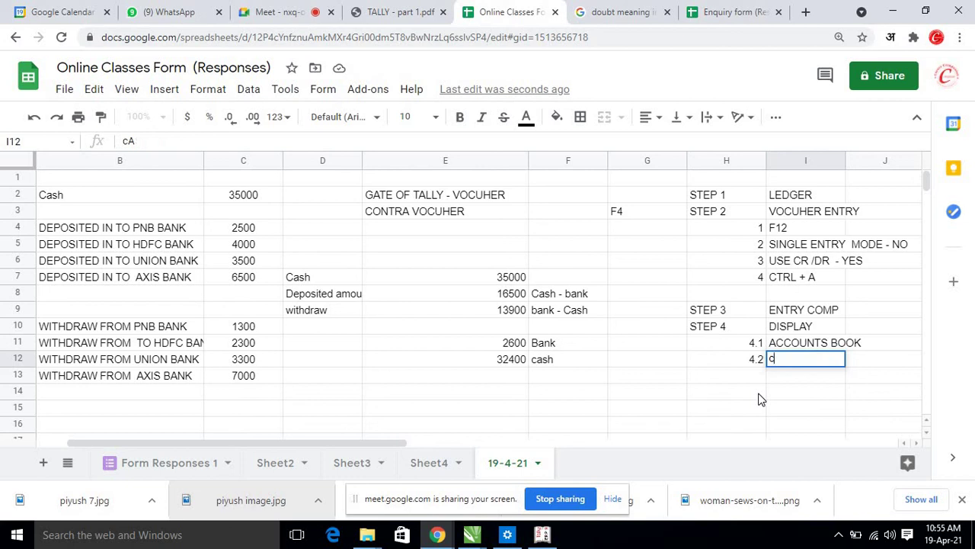
Step: Enter "CASH / BANK BOOK" in cell I12, beside 4.2
{"action": "type", "text": "CASH "}
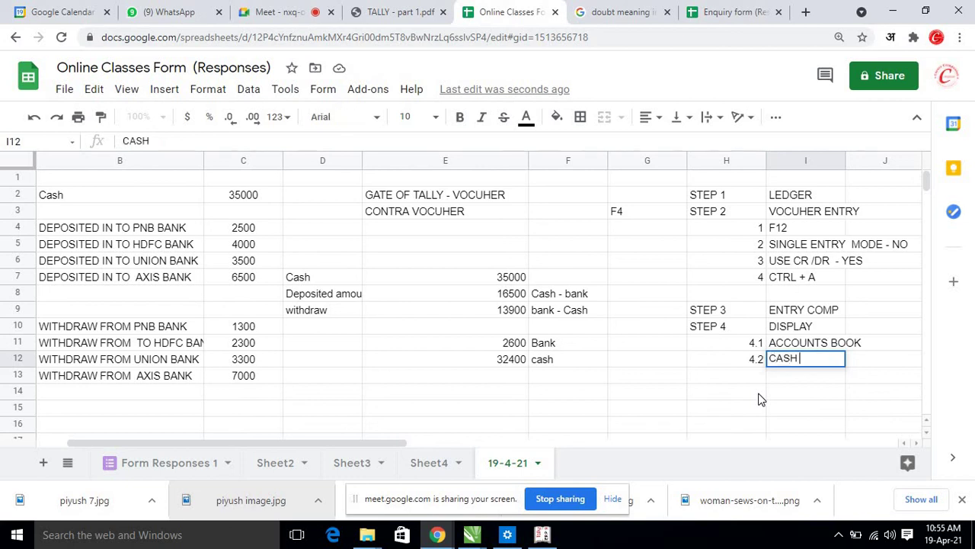
{"action": "type", "text": "/ BANK BOOK"}
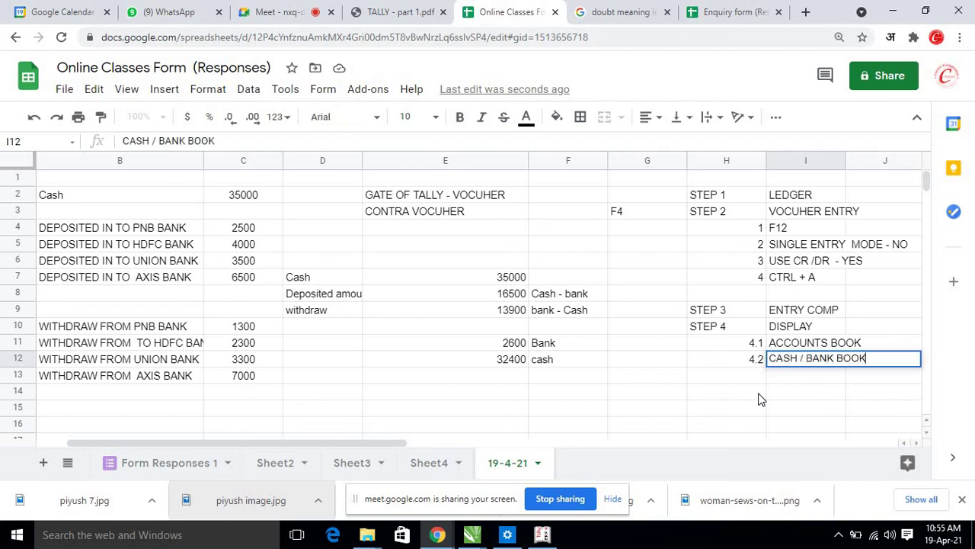
{"action": "key", "text": "Return"}
{"action": "key", "text": "Left"}
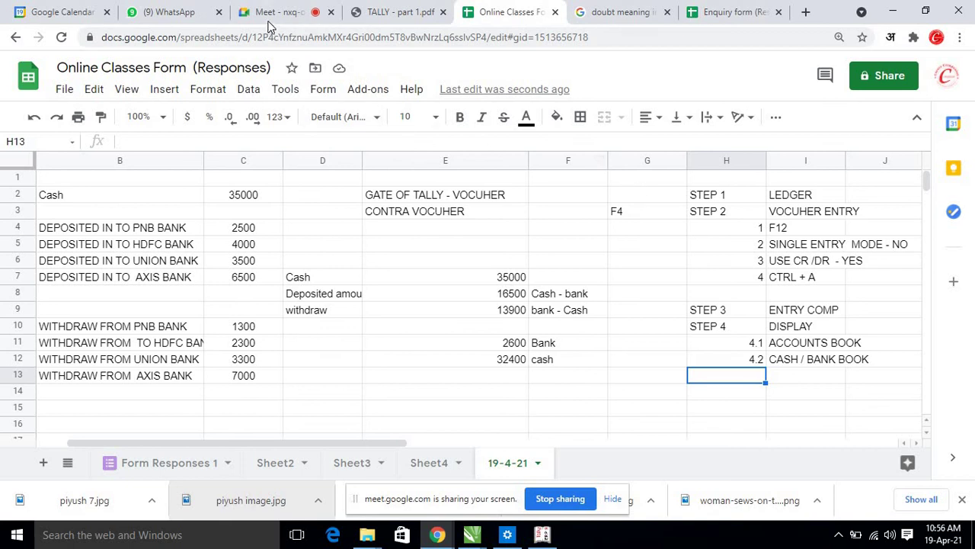
Step: Switch to Tally.ERP 9 and open the Cash/Bank Book(s) summary from Account Books to check the cash-in-hand balance
{"action": "left_click", "coordinate": [542, 535]}
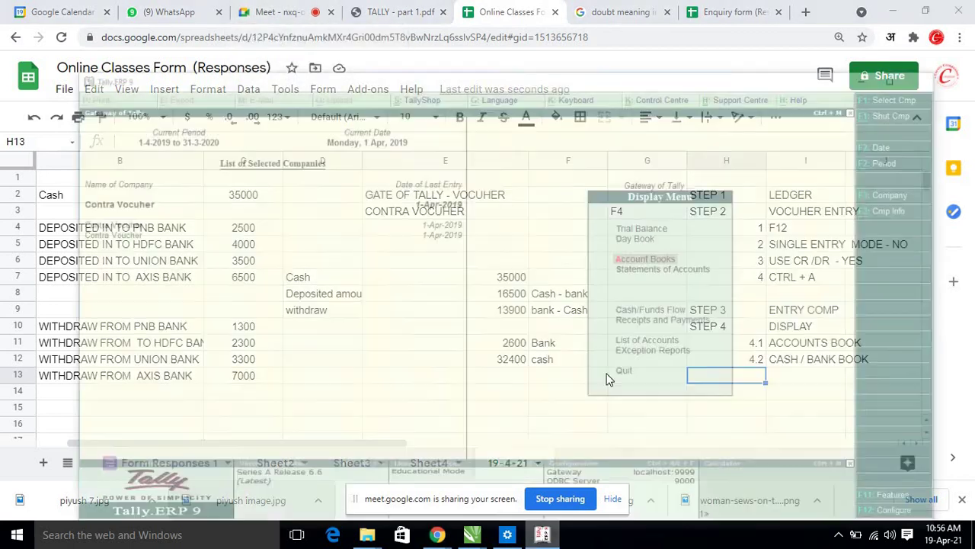
{"action": "key", "text": "Return"}
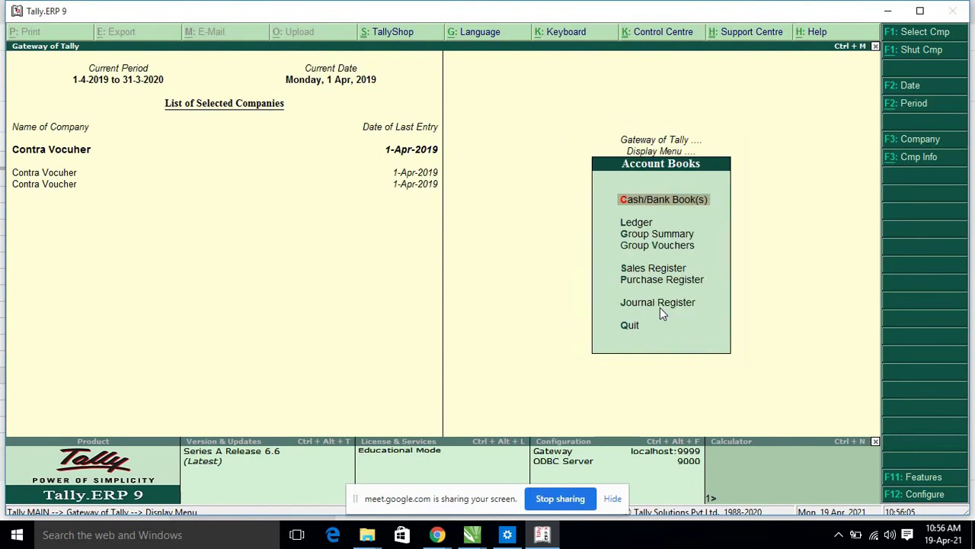
{"action": "key", "text": "Return"}
{"action": "key", "text": "Down"}
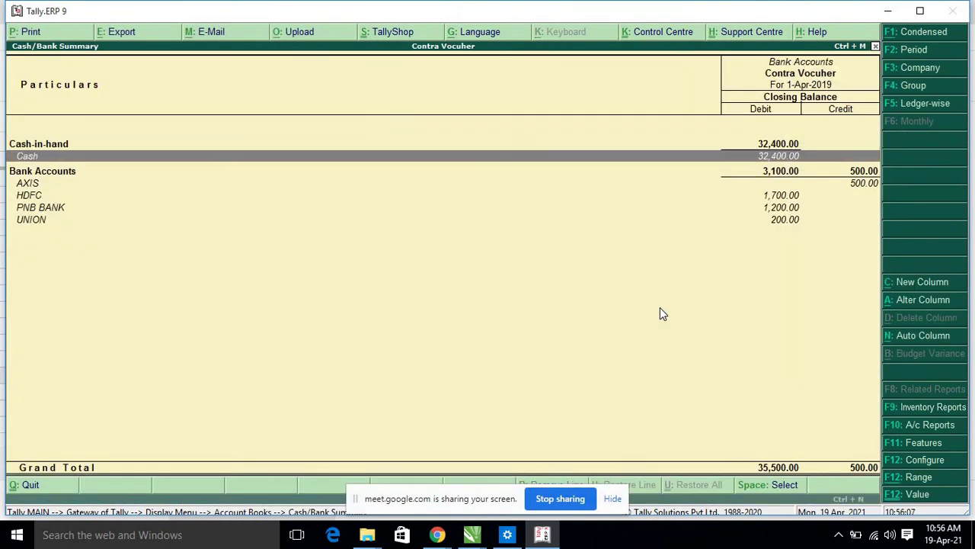
{"action": "key", "text": "Up"}
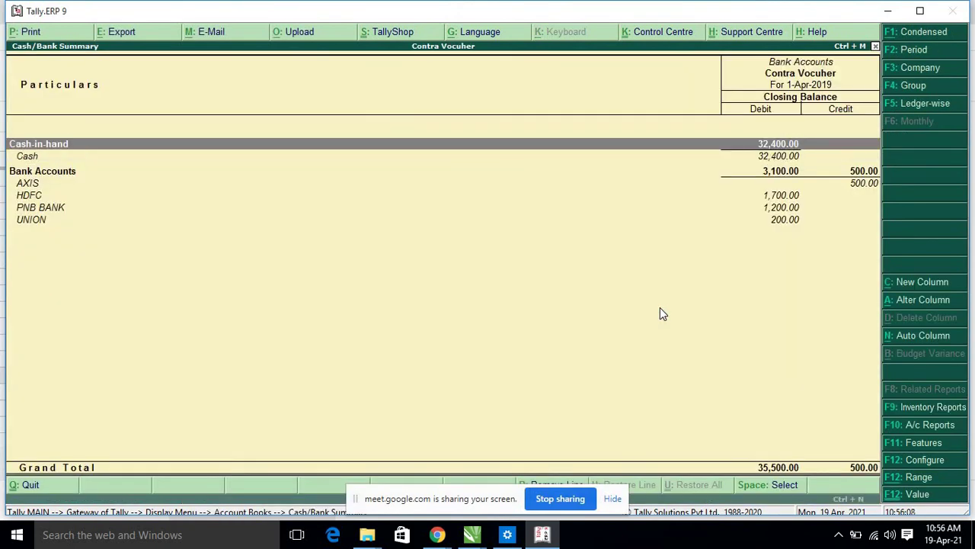
Step: Return to the class spreadsheet and format the cash result in cell E12 as bold, size 24
{"action": "left_click", "coordinate": [436, 534]}
{"action": "left_click", "coordinate": [406, 503]}
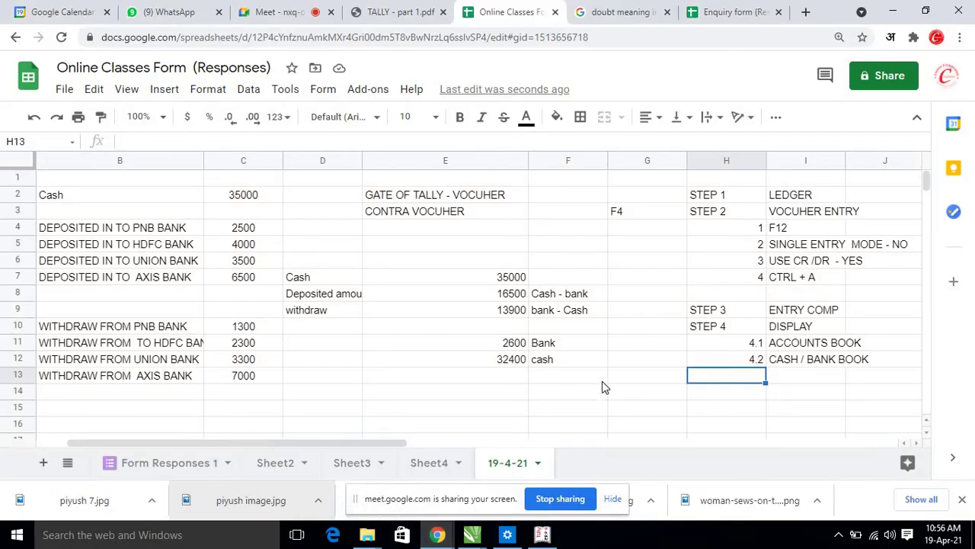
{"action": "left_click", "coordinate": [524, 362]}
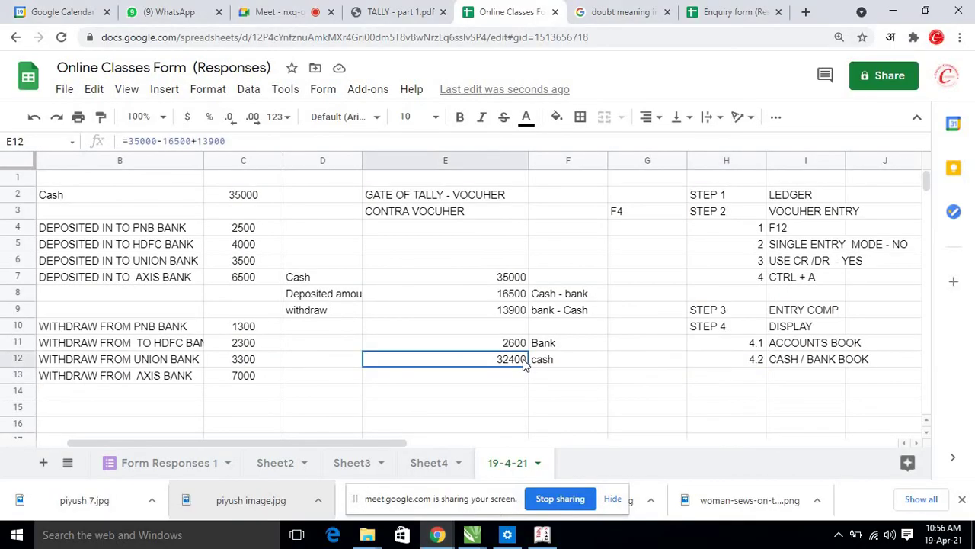
{"action": "left_click", "coordinate": [461, 119]}
{"action": "left_click", "coordinate": [435, 117]}
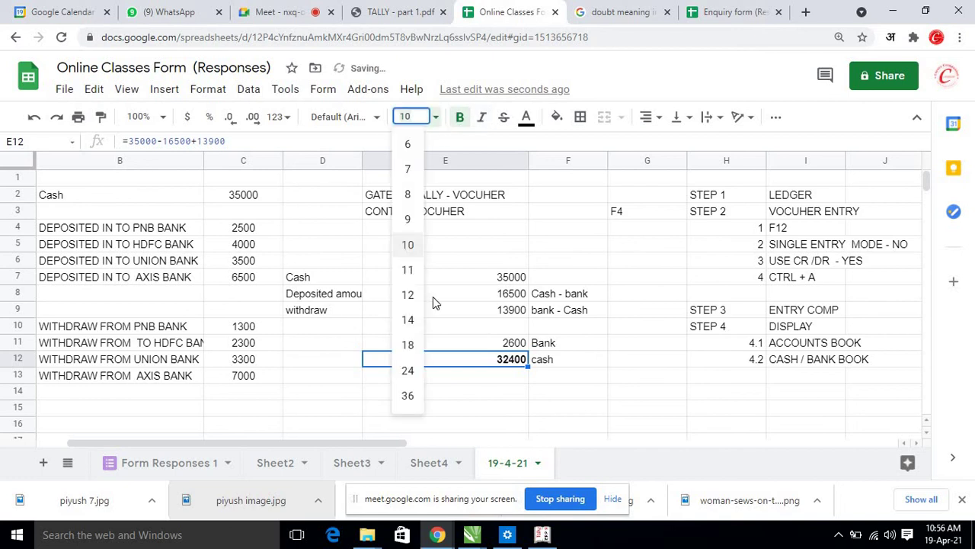
{"action": "left_click", "coordinate": [407, 370]}
Step: Copy the formatting of the cash result in E12 onto the bank result in cell E11
{"action": "left_click", "coordinate": [483, 338]}
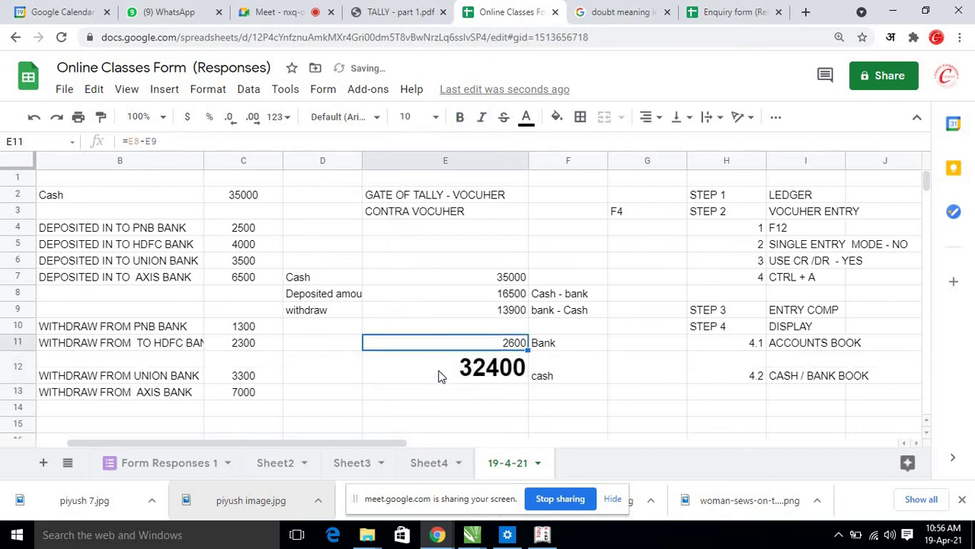
{"action": "left_click", "coordinate": [442, 376]}
{"action": "left_click", "coordinate": [102, 116]}
{"action": "left_click_drag", "start_coordinate": [405, 327], "coordinate": [468, 370]}
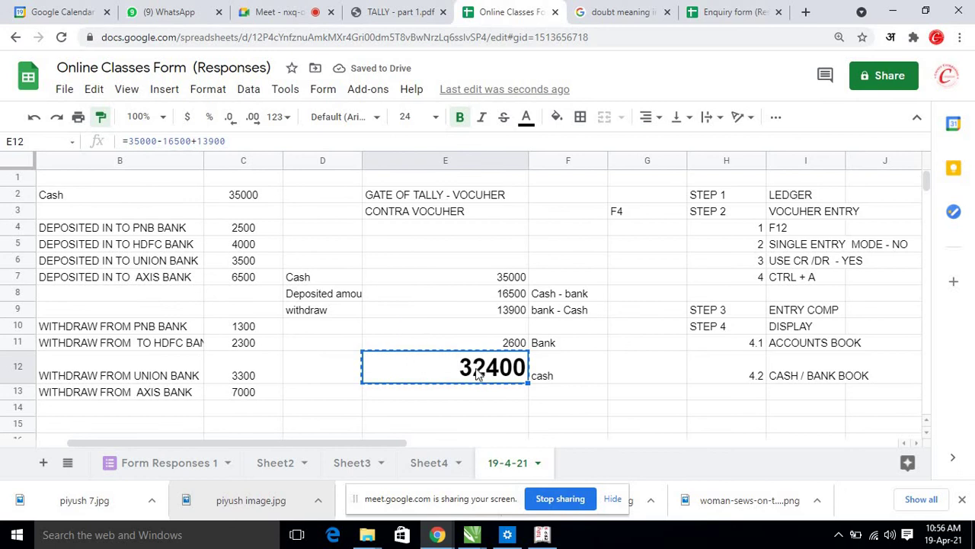
{"action": "left_click", "coordinate": [568, 377]}
{"action": "left_click", "coordinate": [500, 356]}
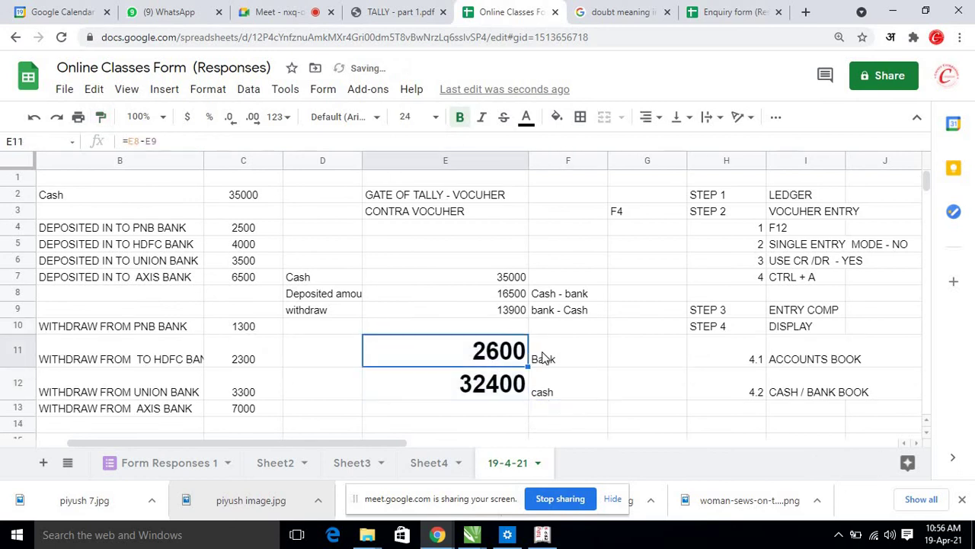
{"action": "left_click", "coordinate": [546, 357]}
{"action": "left_click", "coordinate": [453, 353]}
Step: Switch to Tally.ERP 9 and compare the cash-in-hand and bank account closing balances with the spreadsheet results
{"action": "left_click", "coordinate": [543, 536]}
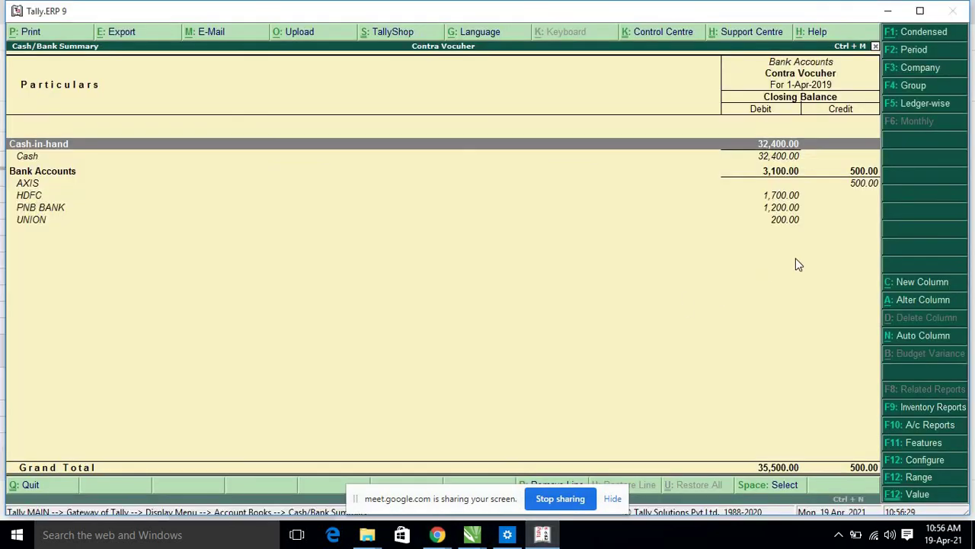
{"action": "key", "text": "Down"}
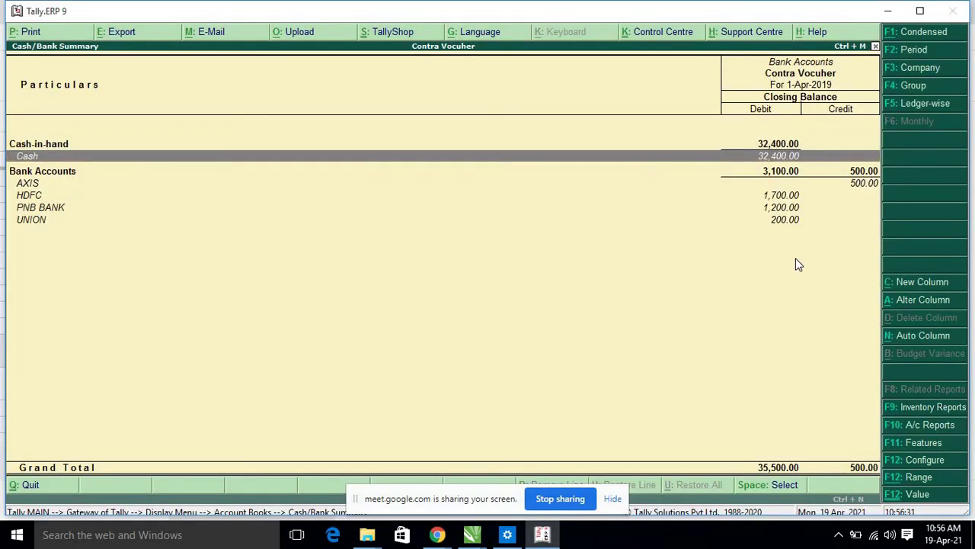
{"action": "key", "text": "Up"}
{"action": "key", "text": "Down"}
{"action": "key", "text": "Down"}
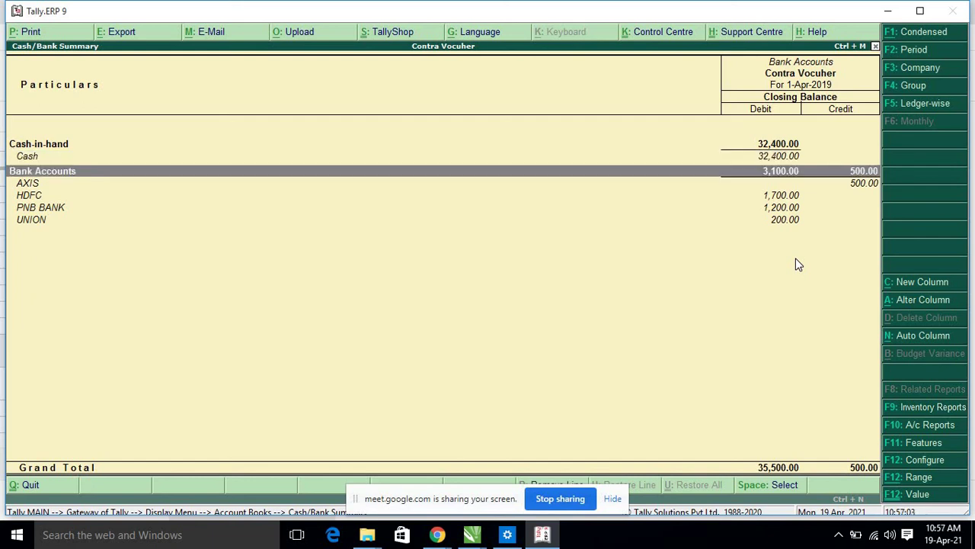
{"action": "left_click", "coordinate": [542, 536]}
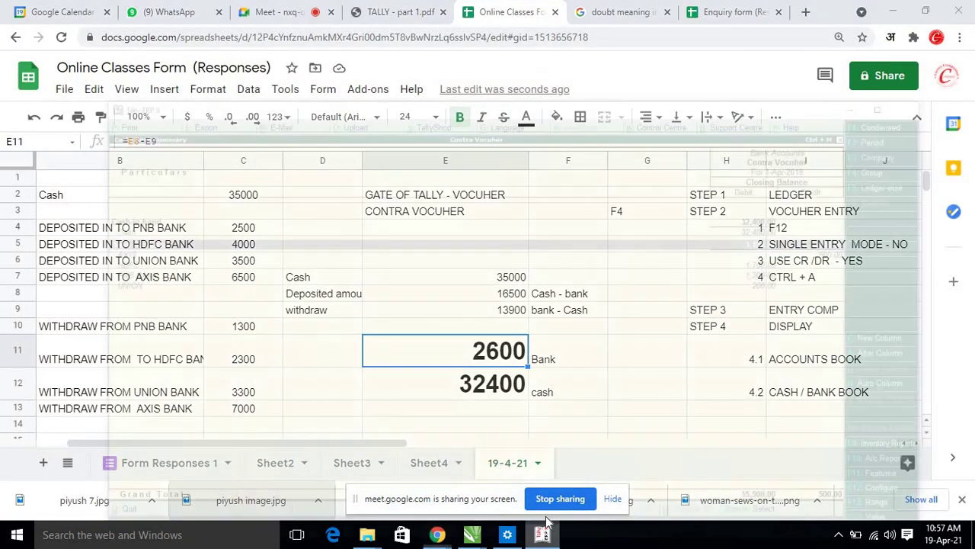
{"action": "left_click", "coordinate": [543, 535]}
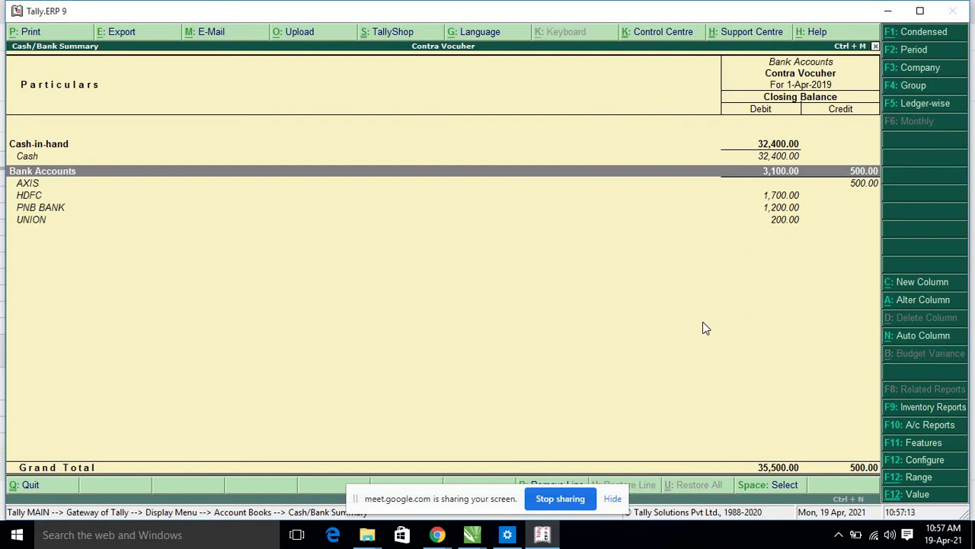
Step: Switch to the Google Meet call to read the participants' chat messages, and return to the Cash/Bank Summary in Tally.ERP 9
{"action": "mouse_move", "coordinate": [437, 536]}
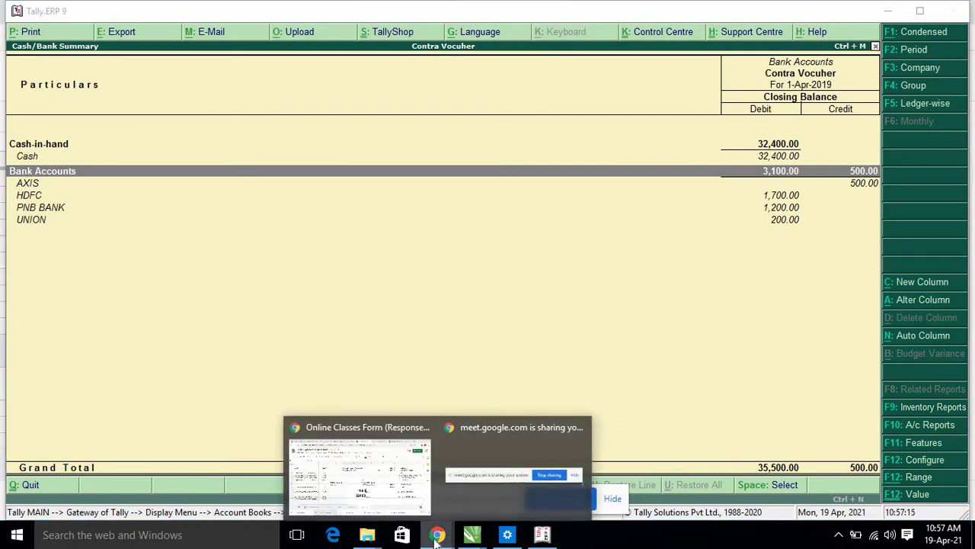
{"action": "left_click", "coordinate": [381, 503]}
{"action": "left_click", "coordinate": [316, 5]}
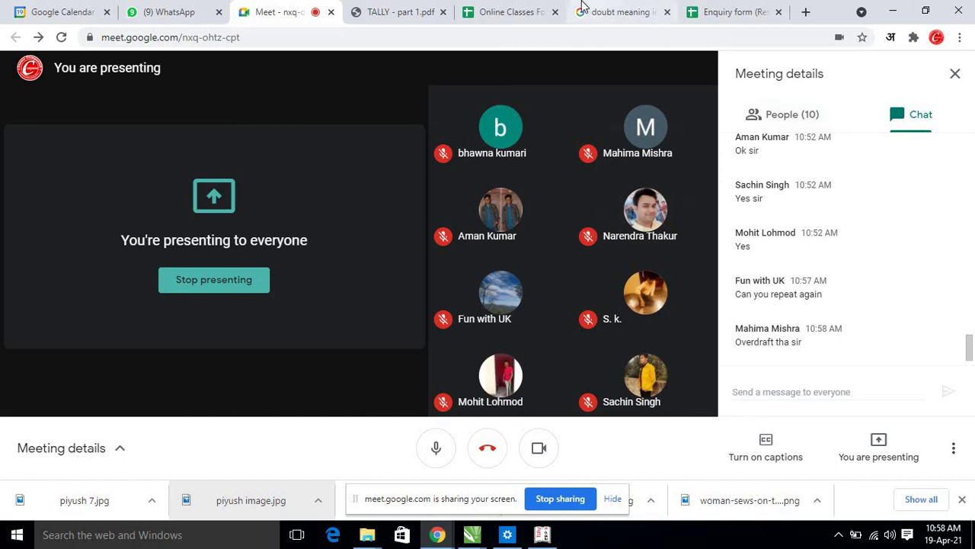
{"action": "mouse_move", "coordinate": [501, 375]}
{"action": "left_click", "coordinate": [542, 534]}
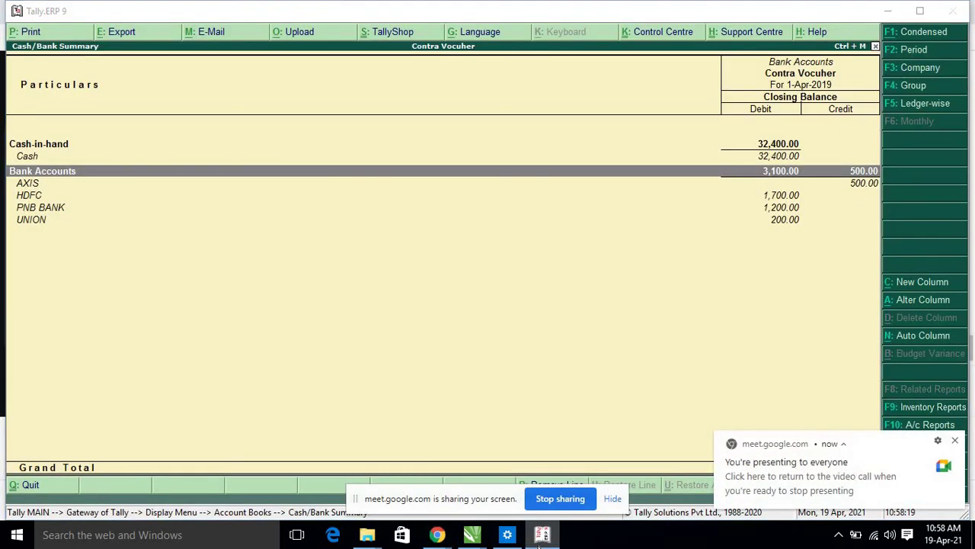
Step: Open the AXIS ledger's monthly summary from the Cash/Bank Summary to review its transactions, and return to the summary
{"action": "left_click", "coordinate": [542, 534]}
{"action": "left_click", "coordinate": [539, 544]}
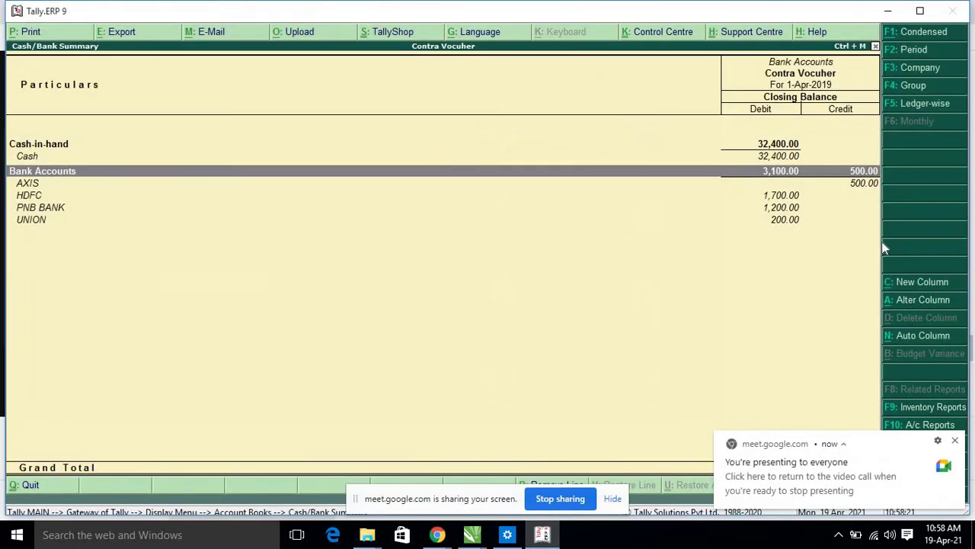
{"action": "key", "text": "Down"}
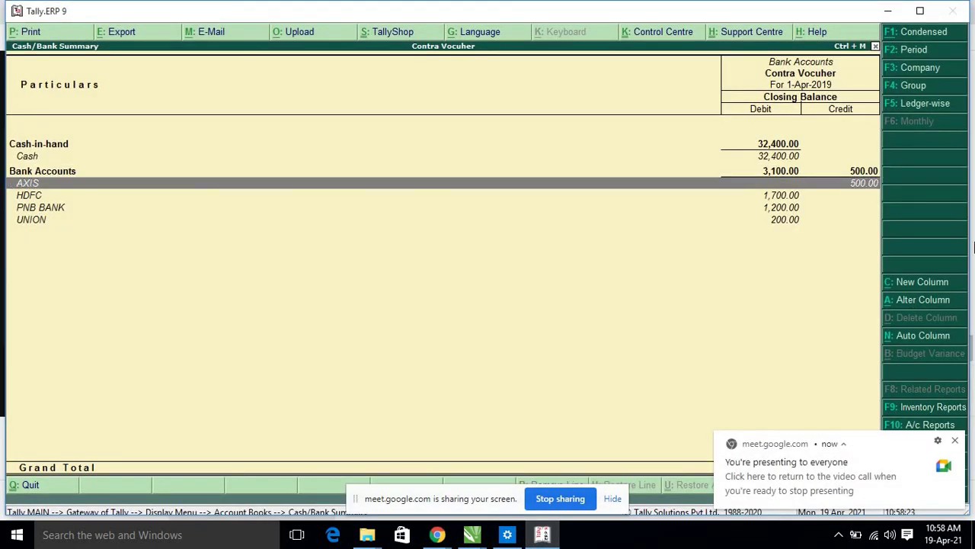
{"action": "key", "text": "Up"}
{"action": "key", "text": "Down"}
{"action": "key", "text": "Down"}
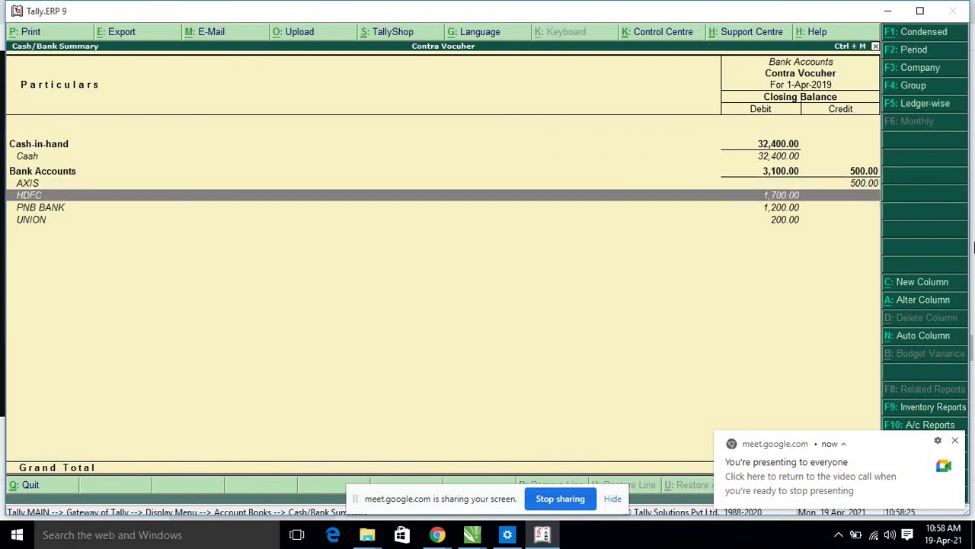
{"action": "key", "text": "Up"}
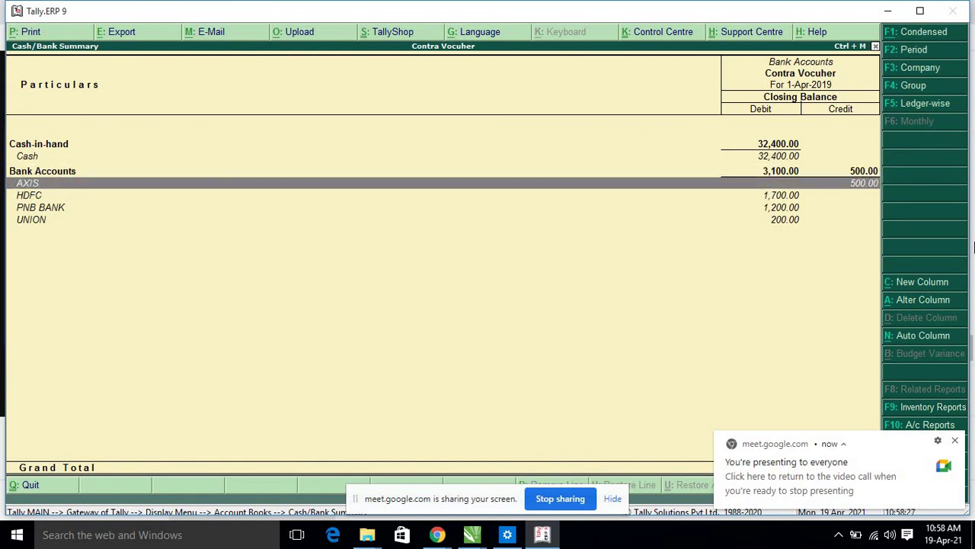
{"action": "key", "text": "Up"}
{"action": "key", "text": "Down"}
{"action": "key", "text": "Return"}
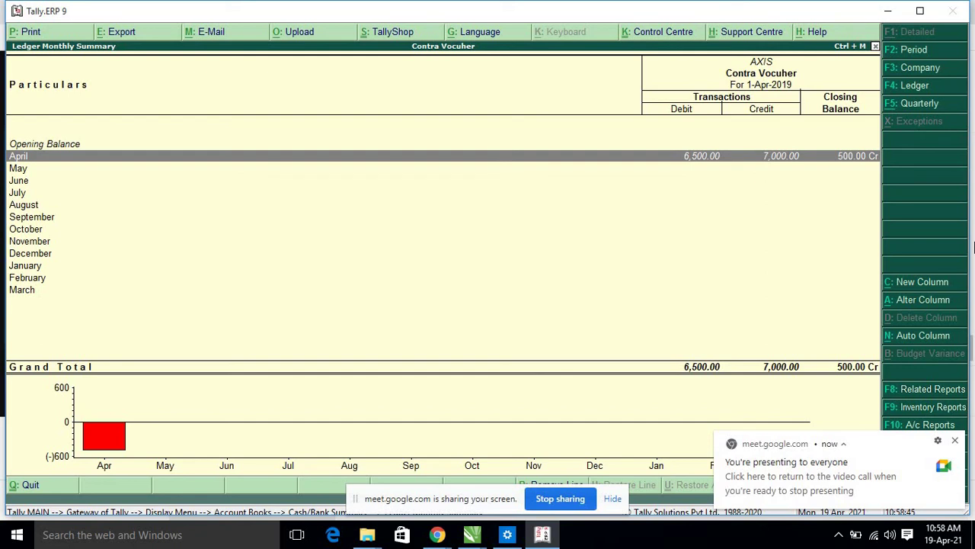
{"action": "key", "text": "Escape"}
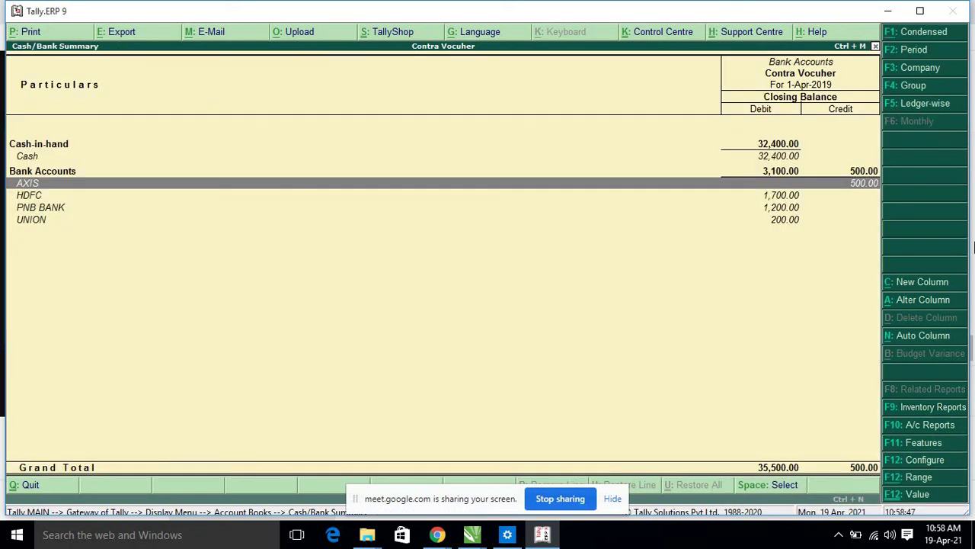
Step: Examine the Cash, Bank Accounts and AXIS closing balances in the Cash/Bank Summary
{"action": "key", "text": "Up"}
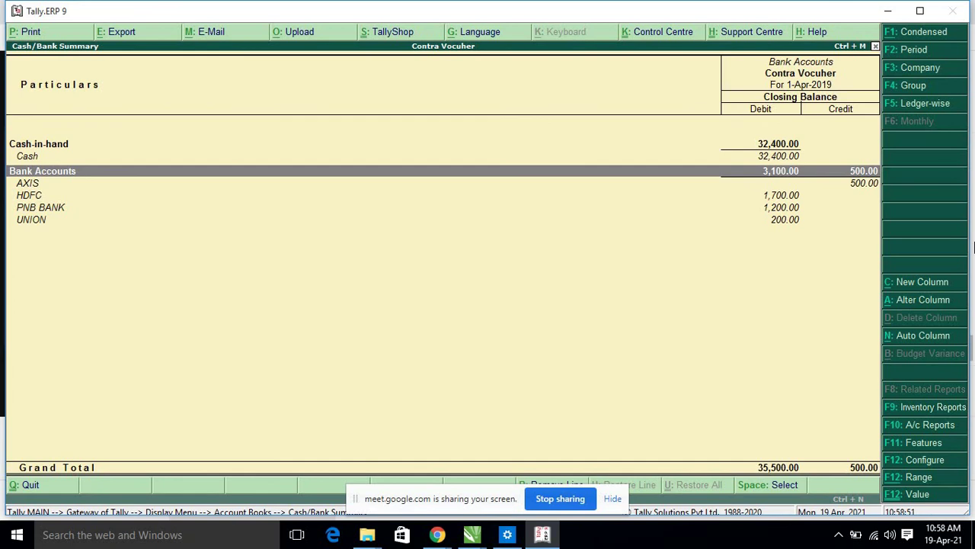
{"action": "key", "text": "Up"}
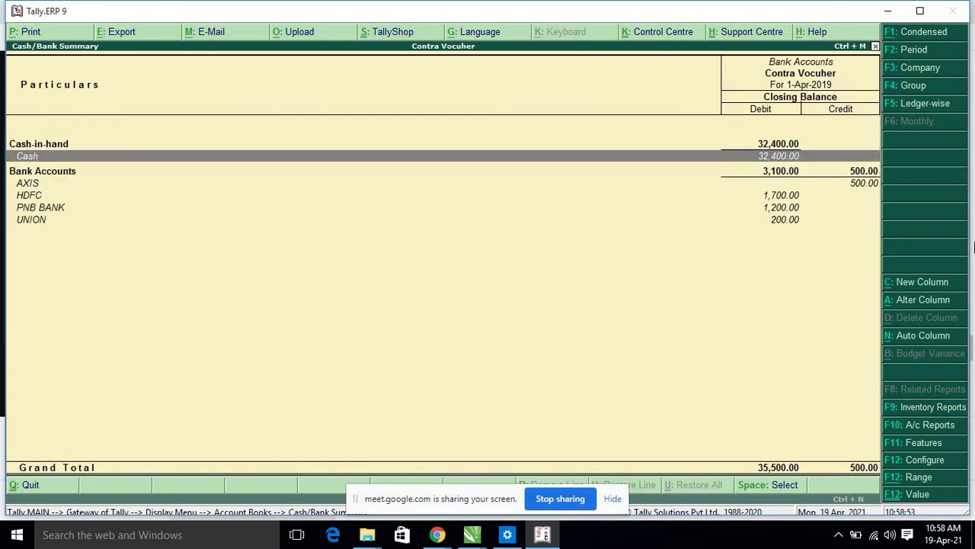
{"action": "key", "text": "Down"}
{"action": "key", "text": "Down"}
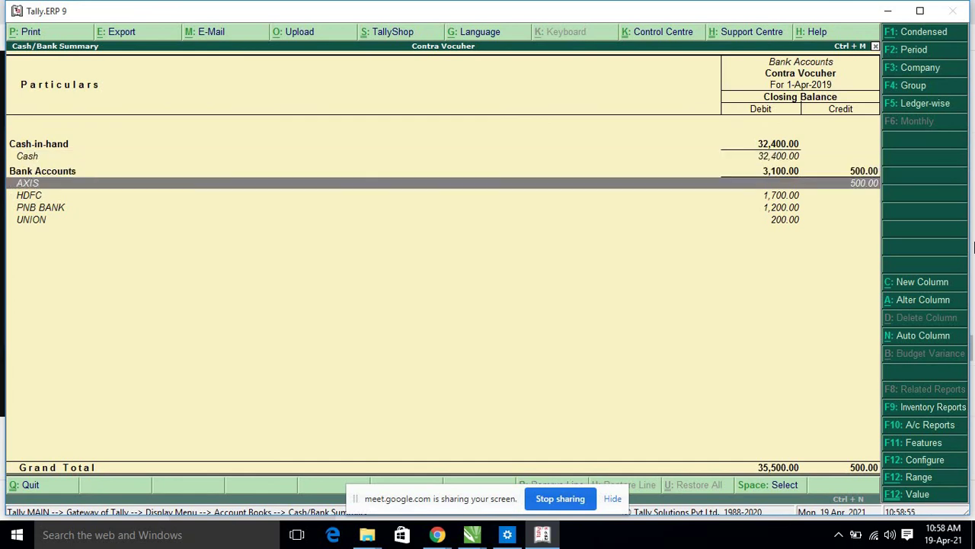
{"action": "key", "text": "Up"}
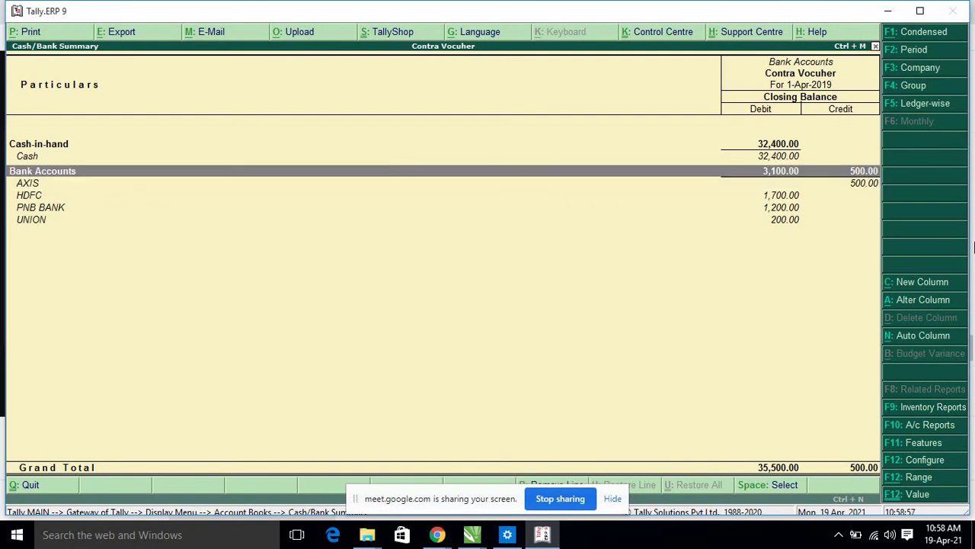
{"action": "key", "text": "Down"}
{"action": "key", "text": "Up"}
{"action": "key", "text": "Down"}
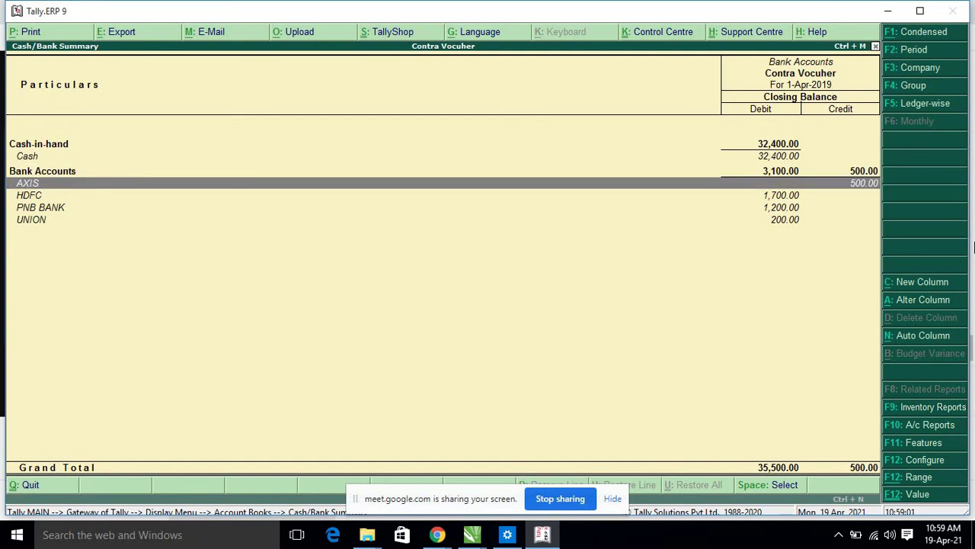
{"action": "key", "text": "Up"}
{"action": "key", "text": "Down"}
{"action": "key", "text": "Up"}
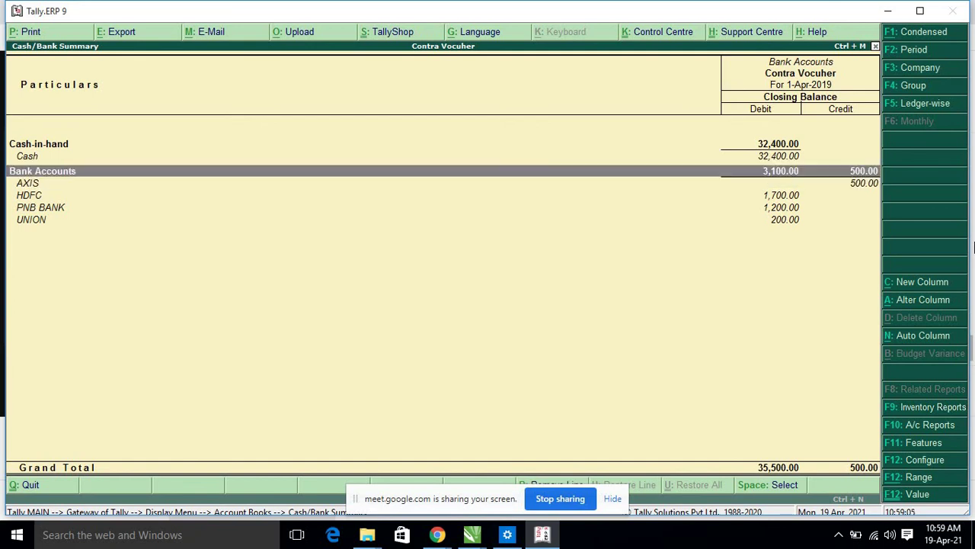
{"action": "key", "text": "Down"}
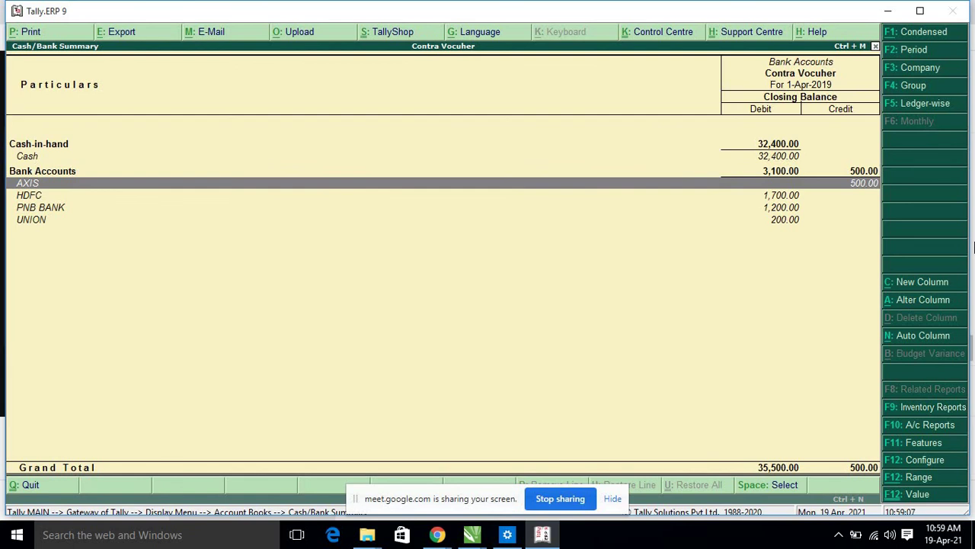
{"action": "key", "text": "Up"}
{"action": "key", "text": "Down"}
{"action": "key", "text": "Up"}
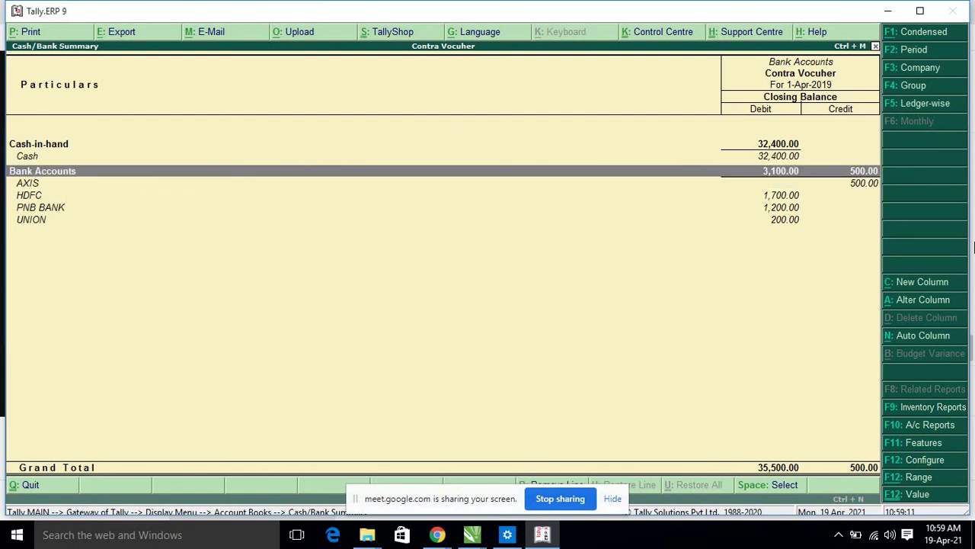
Step: Drill into the AXIS ledger's April vouchers and review the cash deposit in contra voucher 4, accepting it without edits
{"action": "key", "text": "Down"}
{"action": "key", "text": "Return"}
{"action": "key", "text": "Return"}
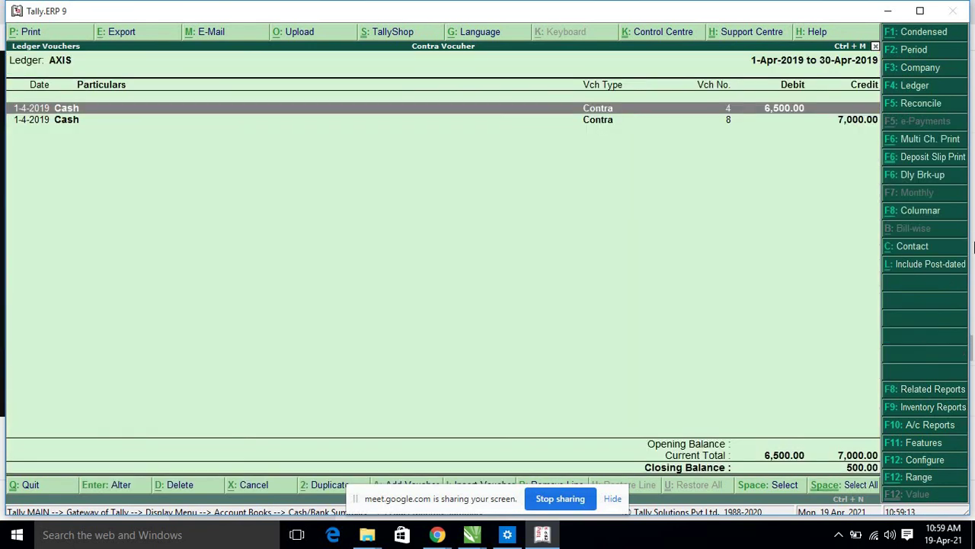
{"action": "key", "text": "Return"}
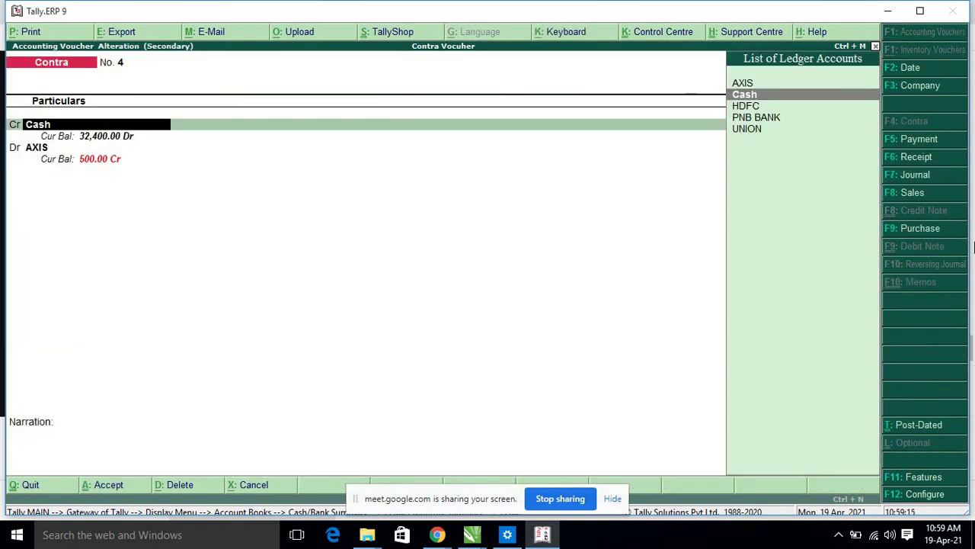
{"action": "key", "text": "Return"}
{"action": "key", "text": "Return"}
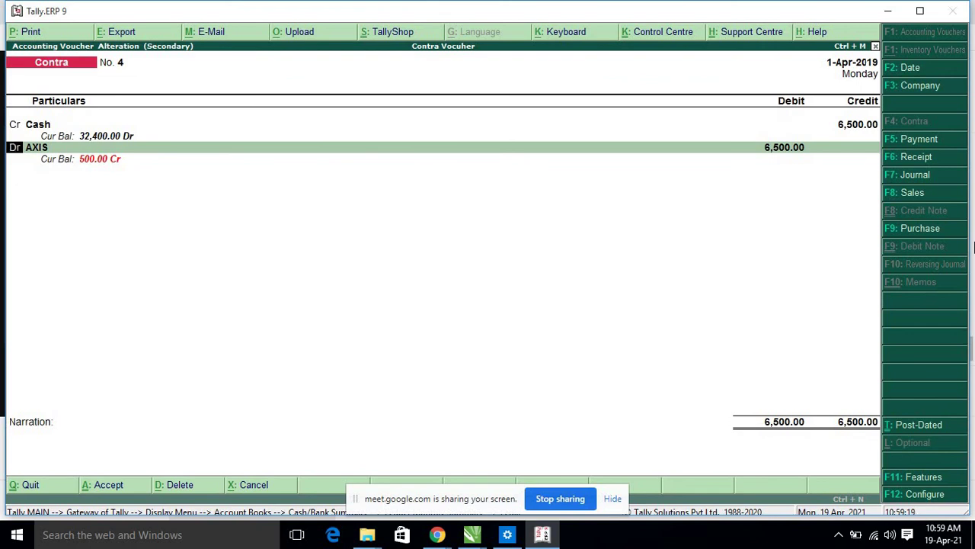
{"action": "key", "text": "ctrl+a"}
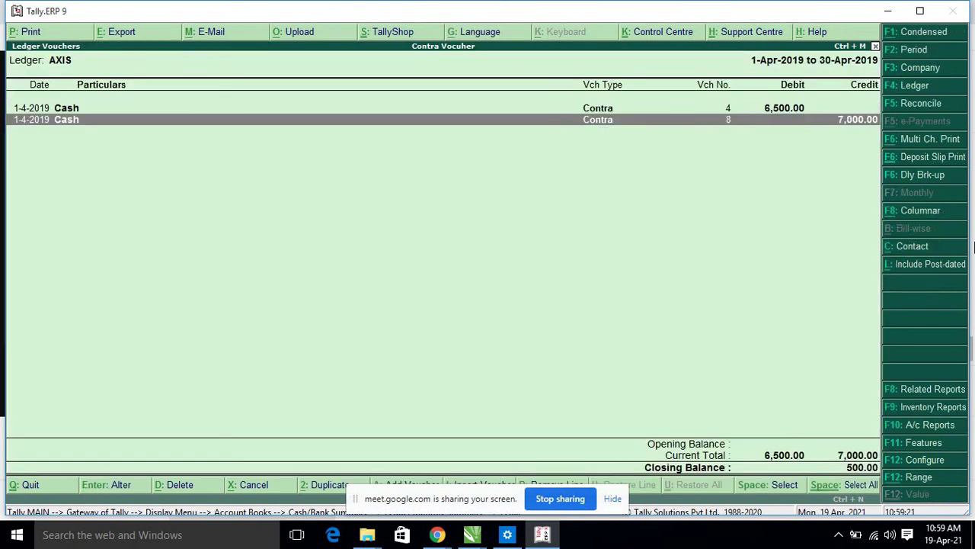
Step: Alter contra voucher 8 so the AXIS withdrawal to cash is 6,500, save it, and return to the Cash/Bank Summary
{"action": "key", "text": "Return"}
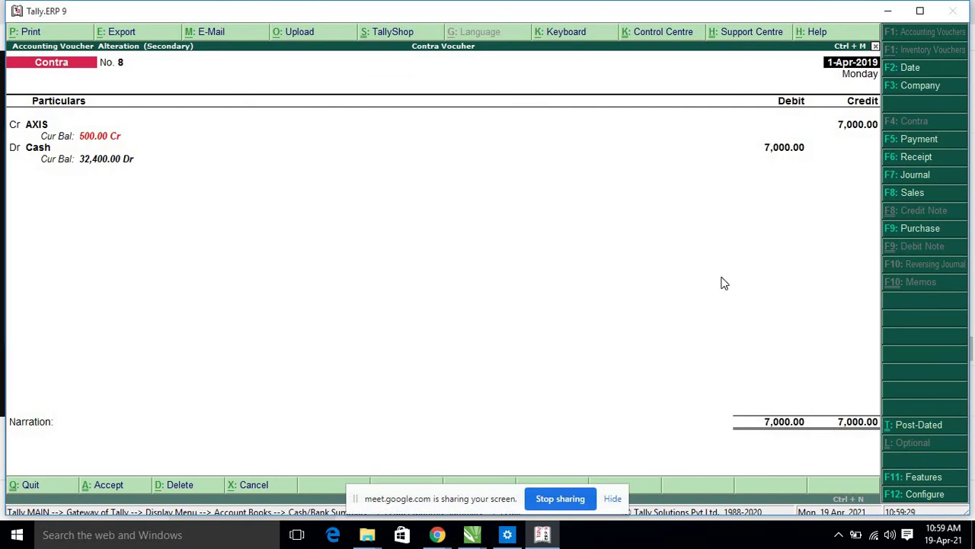
{"action": "left_click", "coordinate": [544, 535]}
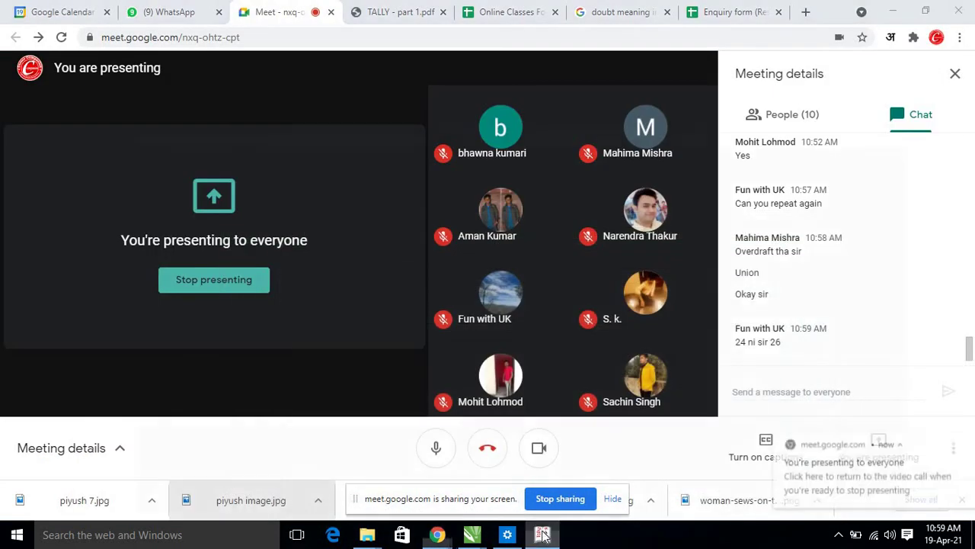
{"action": "left_click", "coordinate": [544, 535]}
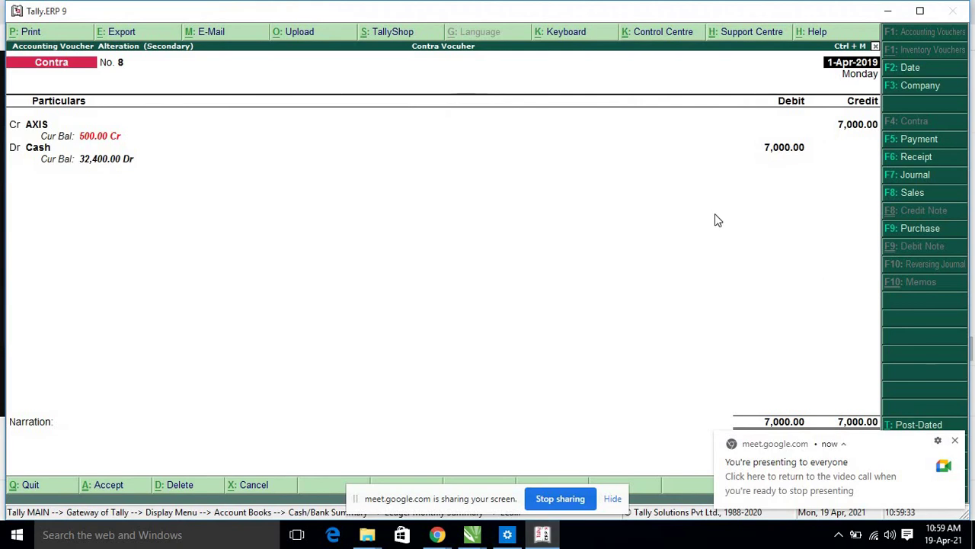
{"action": "key", "text": "Return"}
{"action": "key", "text": "Return"}
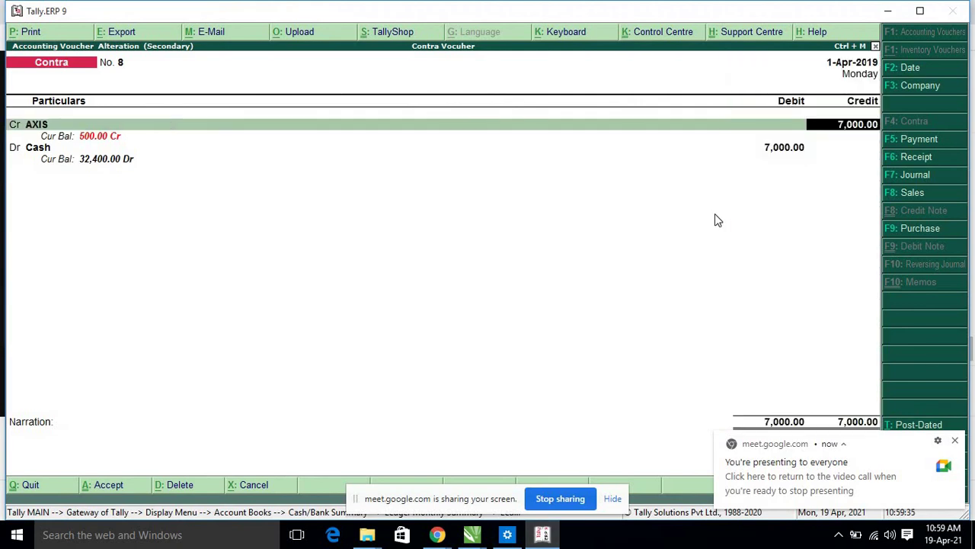
{"action": "type", "text": "6500"}
{"action": "key", "text": "Return"}
{"action": "key", "text": "Return"}
{"action": "key", "text": "Return"}
{"action": "key", "text": "Return"}
{"action": "key", "text": "Return"}
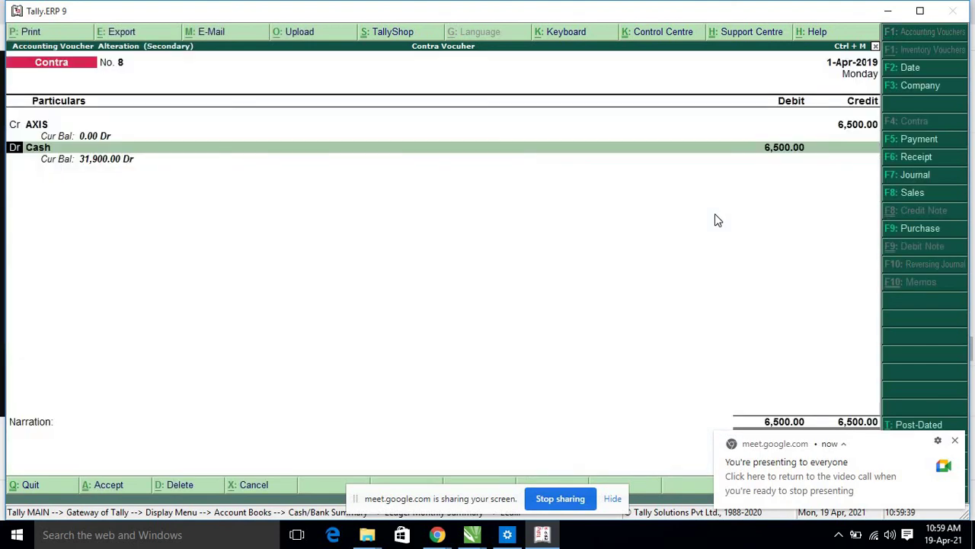
{"action": "key", "text": "Return"}
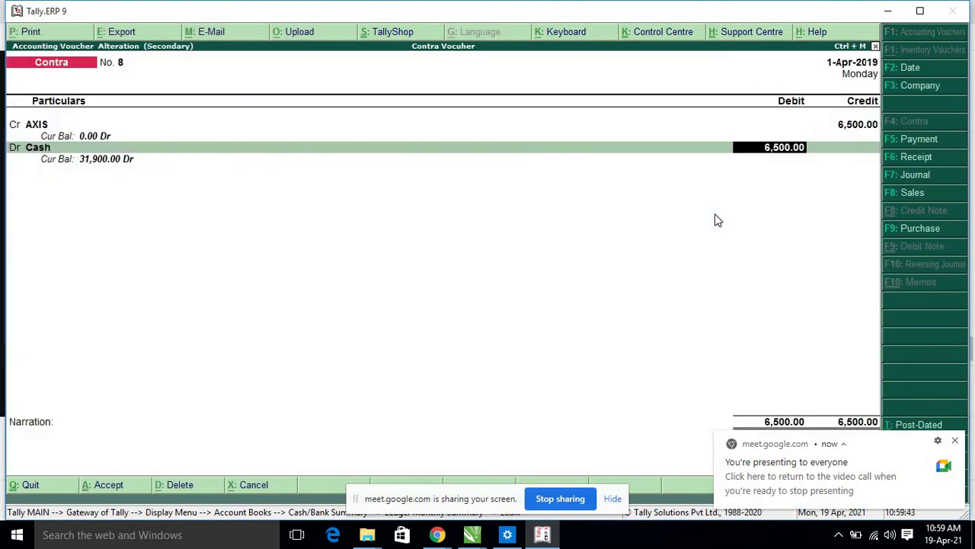
{"action": "key", "text": "Return"}
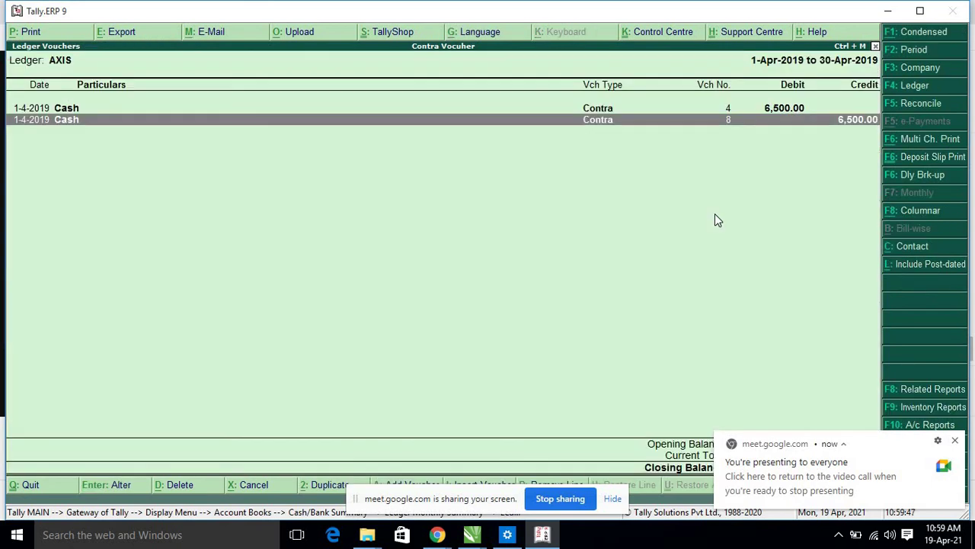
{"action": "key", "text": "Escape"}
{"action": "key", "text": "Escape"}
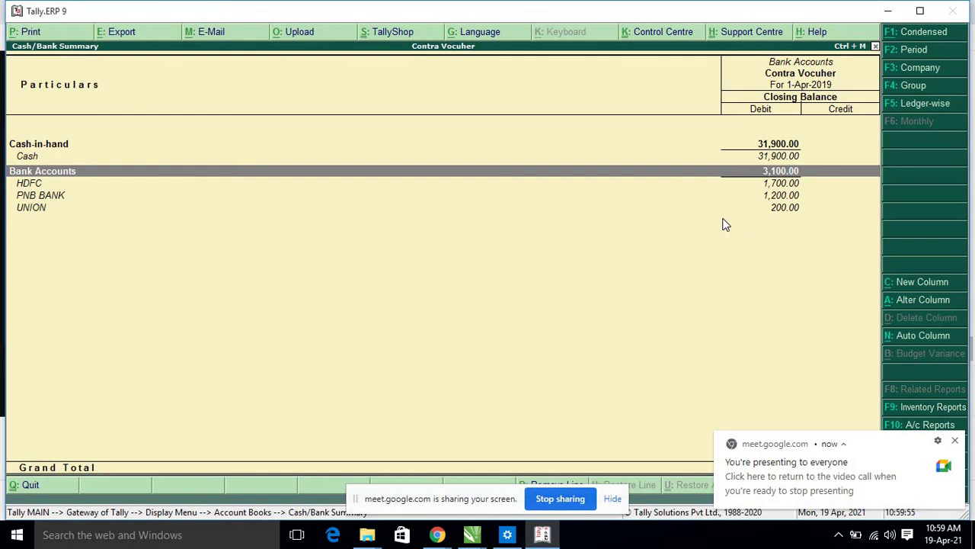
Step: Switch to the Online Classes Form spreadsheet and enter the adjusted cash formula =E12-500 in cell E13
{"action": "left_click", "coordinate": [437, 534]}
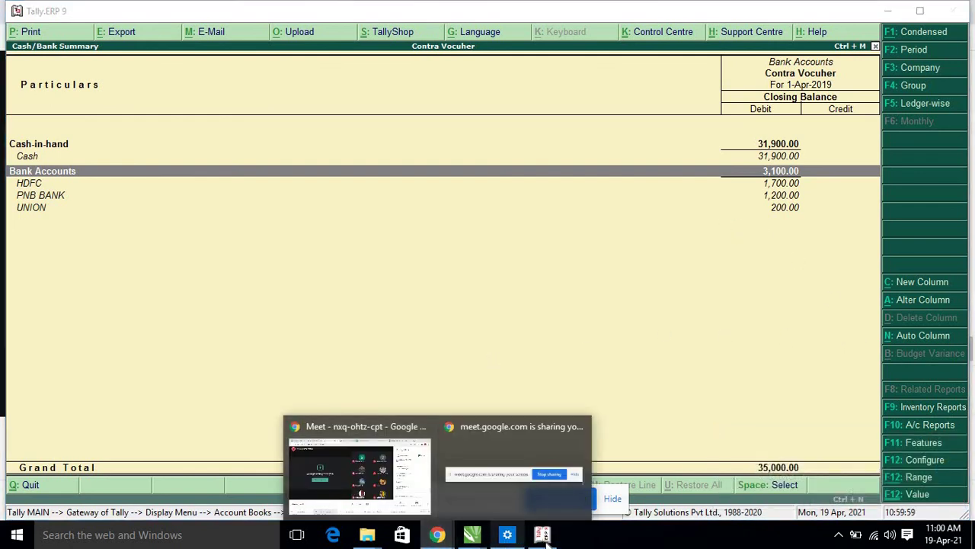
{"action": "left_click", "coordinate": [387, 485]}
{"action": "left_click", "coordinate": [688, 18]}
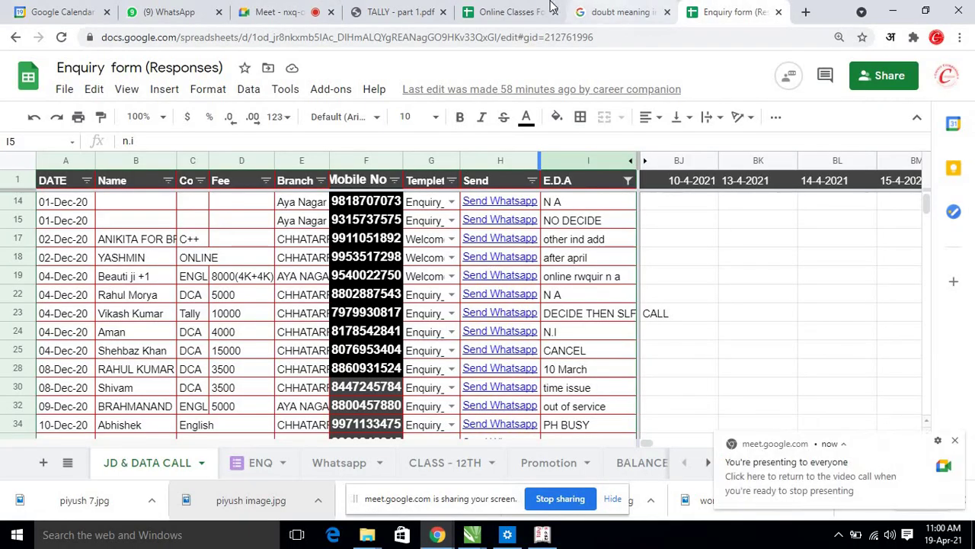
{"action": "left_click", "coordinate": [552, 9]}
{"action": "left_click", "coordinate": [658, 392]}
{"action": "left_click", "coordinate": [501, 395]}
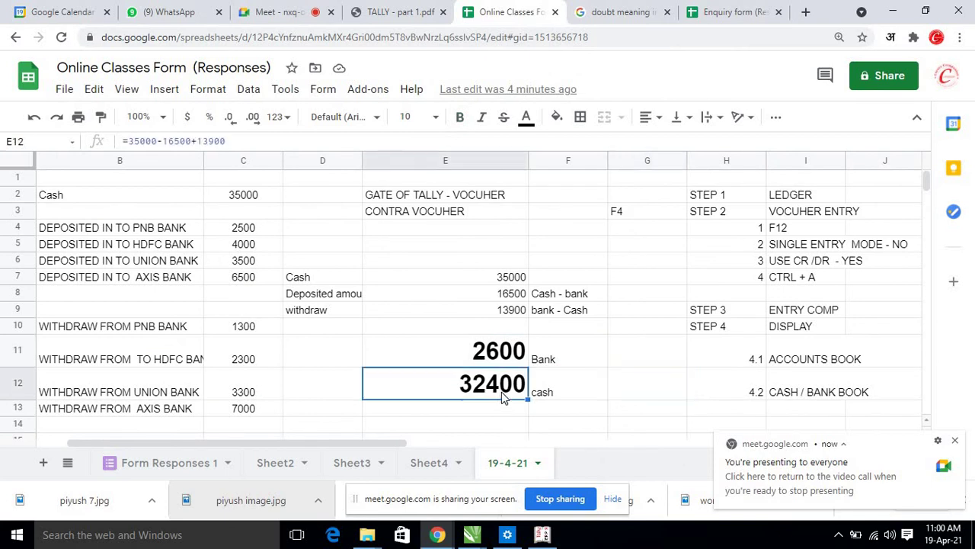
{"action": "scroll", "coordinate": [522, 409], "scroll_direction": "down", "scroll_amount": 1}
{"action": "left_click", "coordinate": [505, 362]}
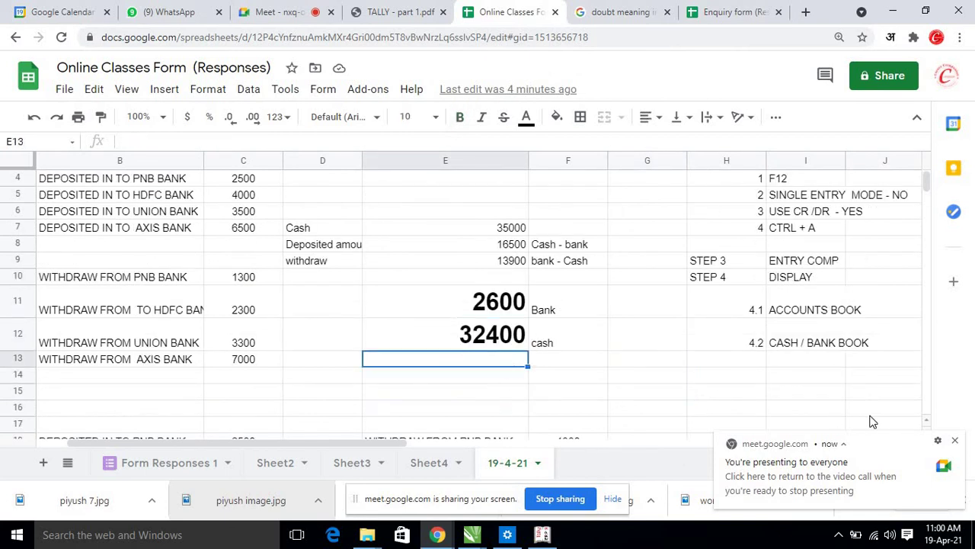
{"action": "type", "text": "="}
{"action": "key", "text": "Up"}
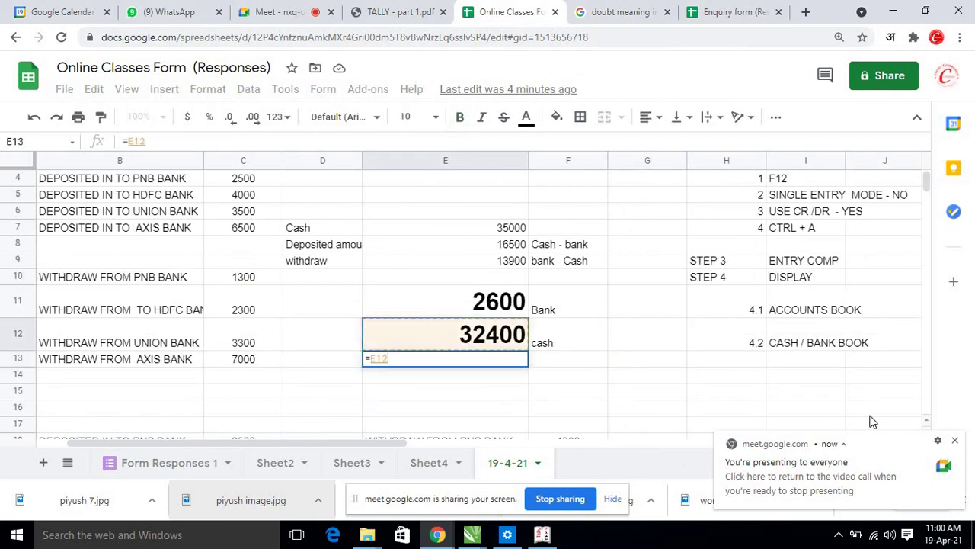
{"action": "type", "text": "-500"}
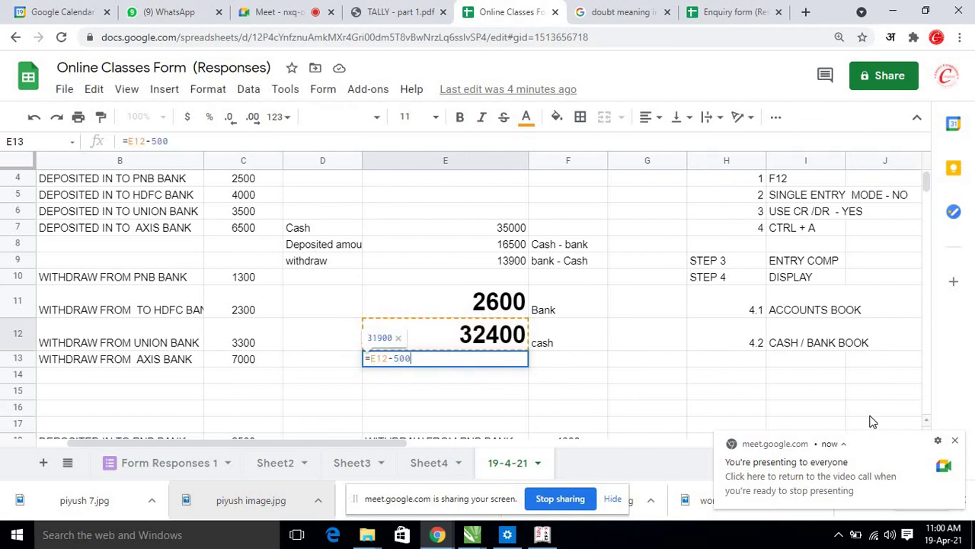
{"action": "key", "text": "Return"}
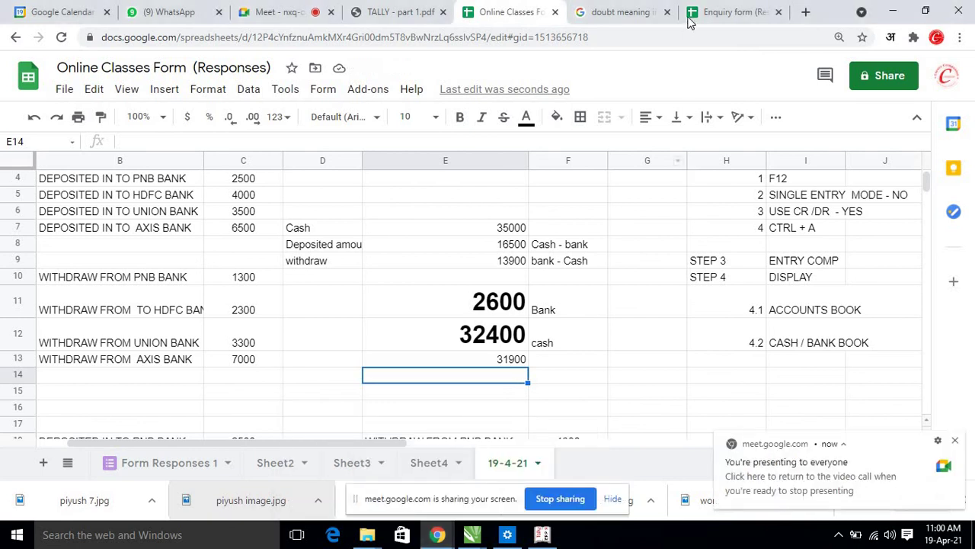
Step: Switch to Tally.ERP 9 to compare the cash-in-hand balance with the spreadsheet, and close the Cash/Bank Summary
{"action": "left_click", "coordinate": [542, 534]}
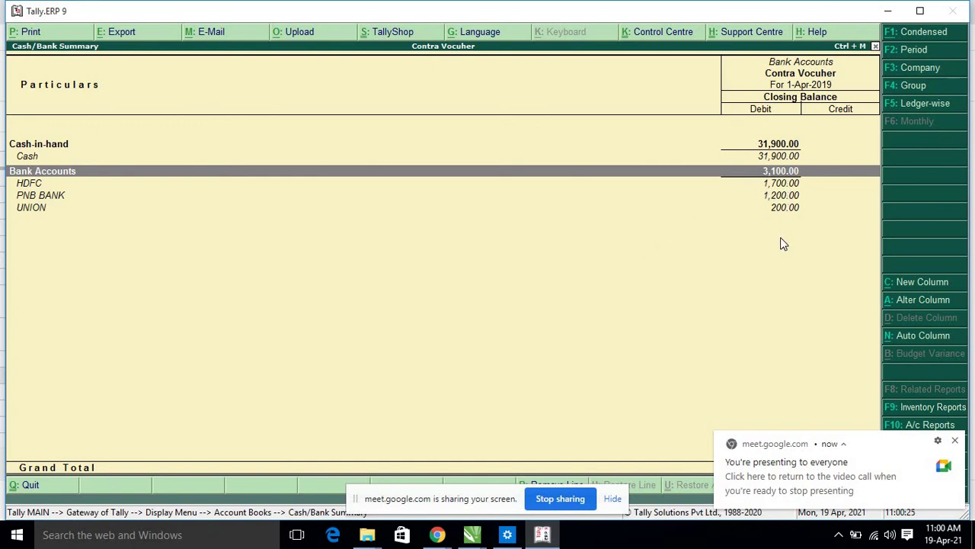
{"action": "key", "text": "Escape"}
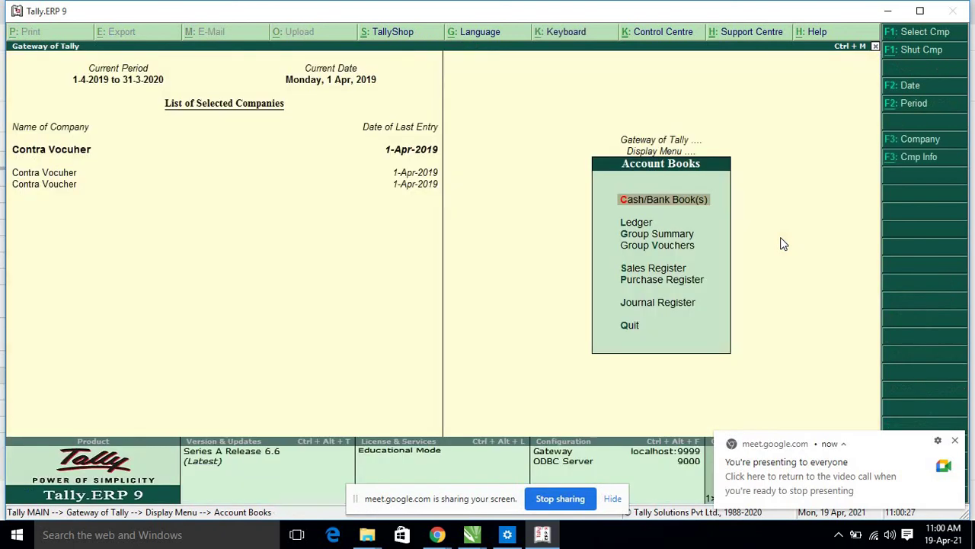
Step: Open the Day Book to view the contra entries for 1-Apr-2019, and return to the Display Menu
{"action": "key", "text": "Escape"}
{"action": "key", "text": "d"}
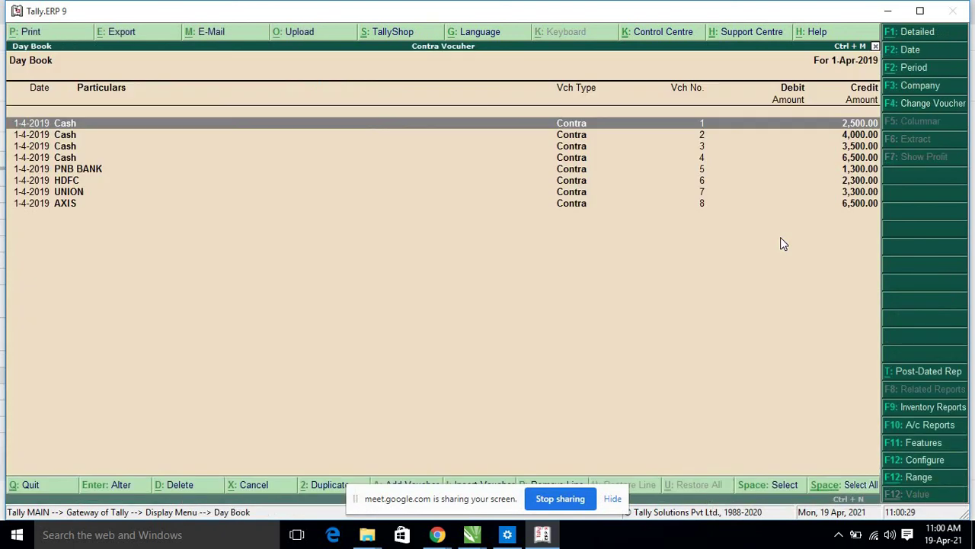
{"action": "key", "text": "Escape"}
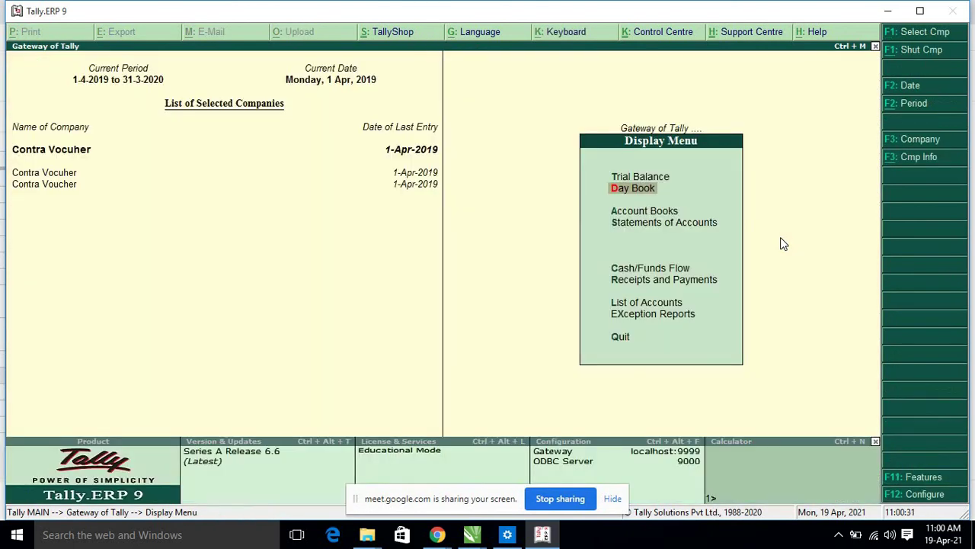
Step: Switch to the Online Classes Form spreadsheet and enter the label STEP 5 in cell H14
{"action": "left_click", "coordinate": [436, 534]}
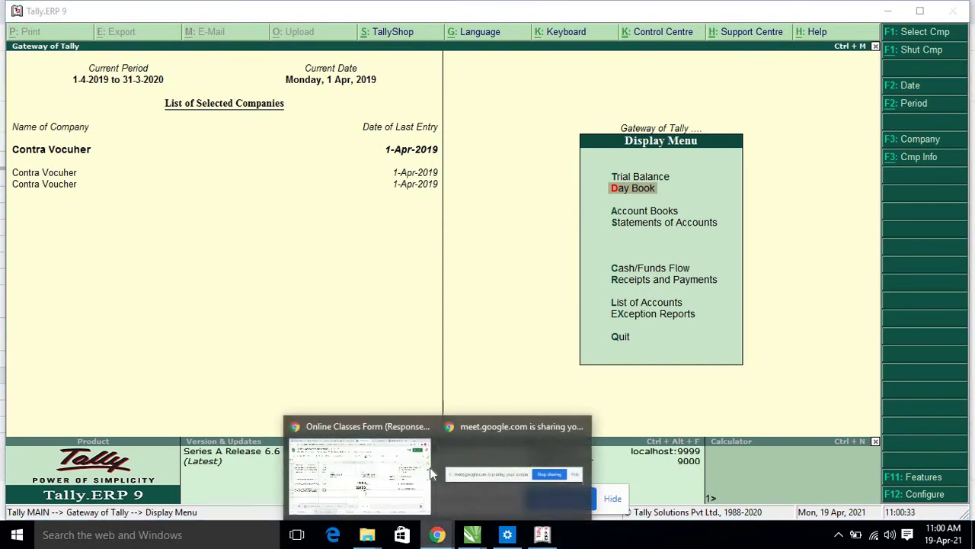
{"action": "left_click", "coordinate": [366, 465]}
{"action": "left_click", "coordinate": [741, 389]}
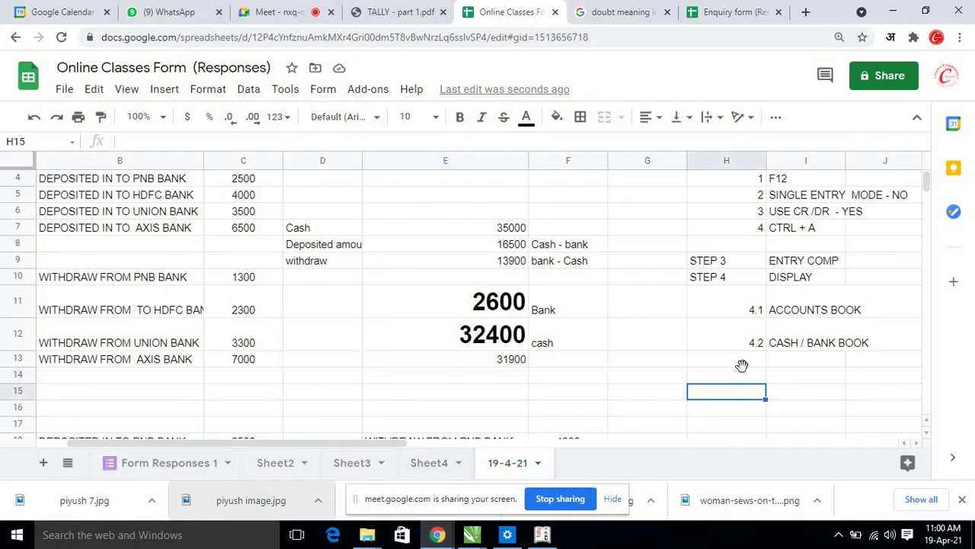
{"action": "left_click", "coordinate": [742, 361]}
{"action": "left_click", "coordinate": [742, 376]}
{"action": "type", "text": "STE"}
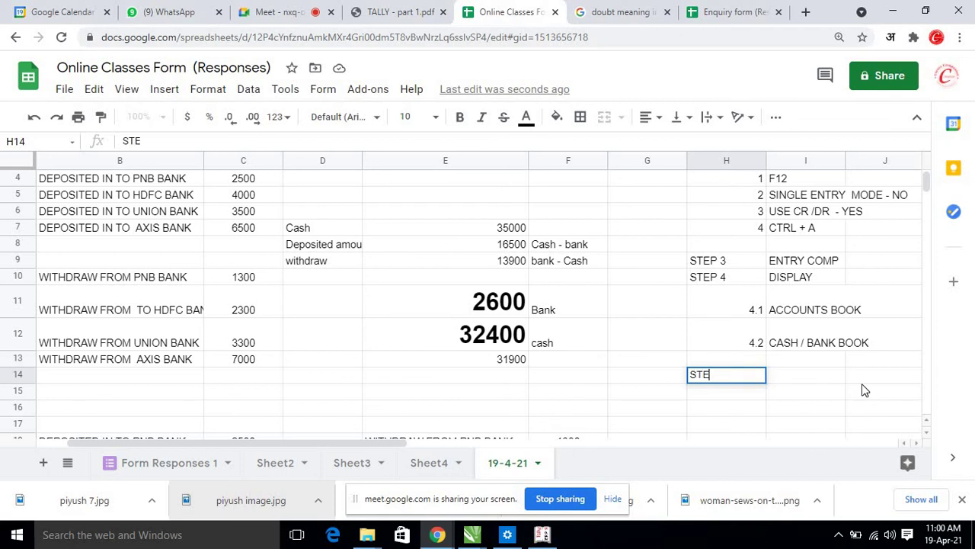
{"action": "type", "text": "P 5"}
{"action": "key", "text": "Return"}
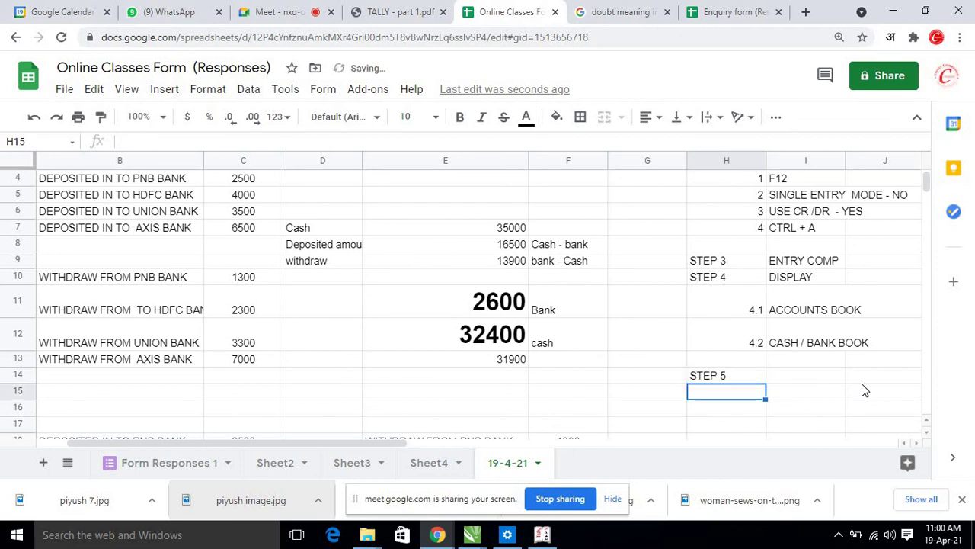
Step: List the step's notes down column I: ERROR CHECK in I14, DISPLAY in I15 and DAY BOOK in I16
{"action": "key", "text": "Up"}
{"action": "key", "text": "Right"}
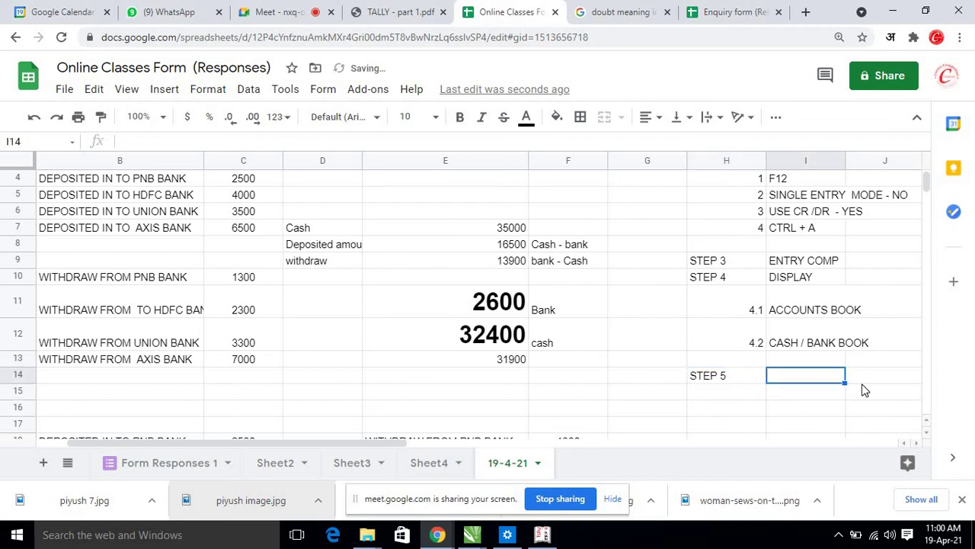
{"action": "type", "text": "ERROR CHEC"}
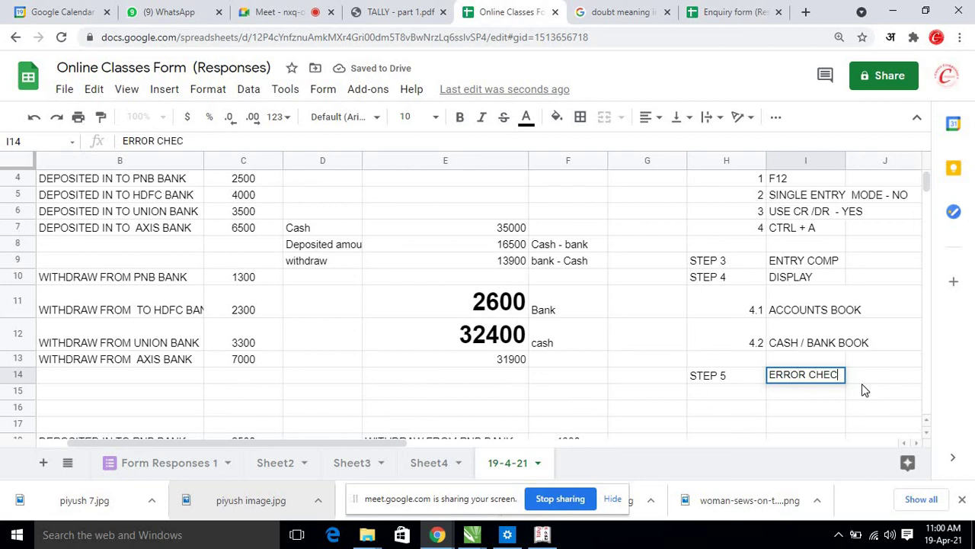
{"action": "type", "text": "K"}
{"action": "key", "text": "Return"}
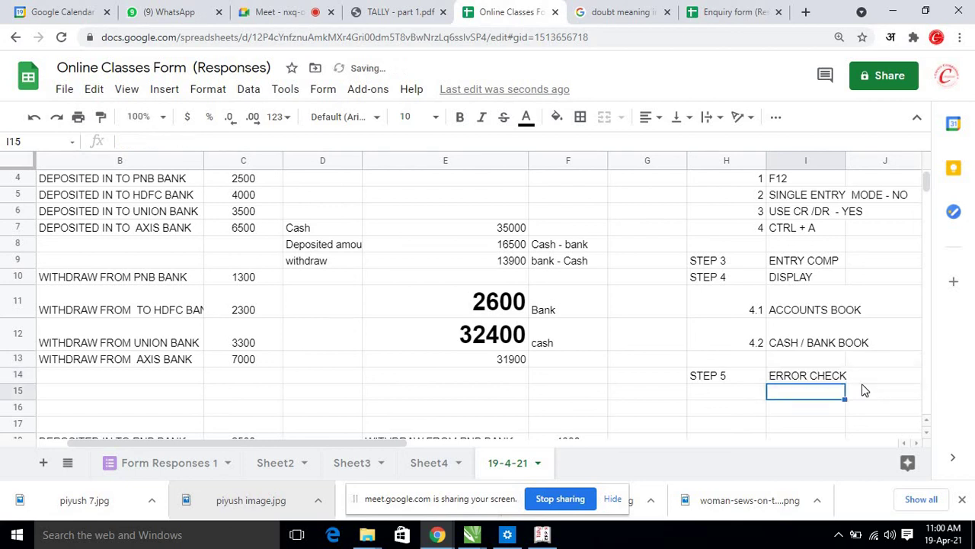
{"action": "type", "text": "DISPLAY"}
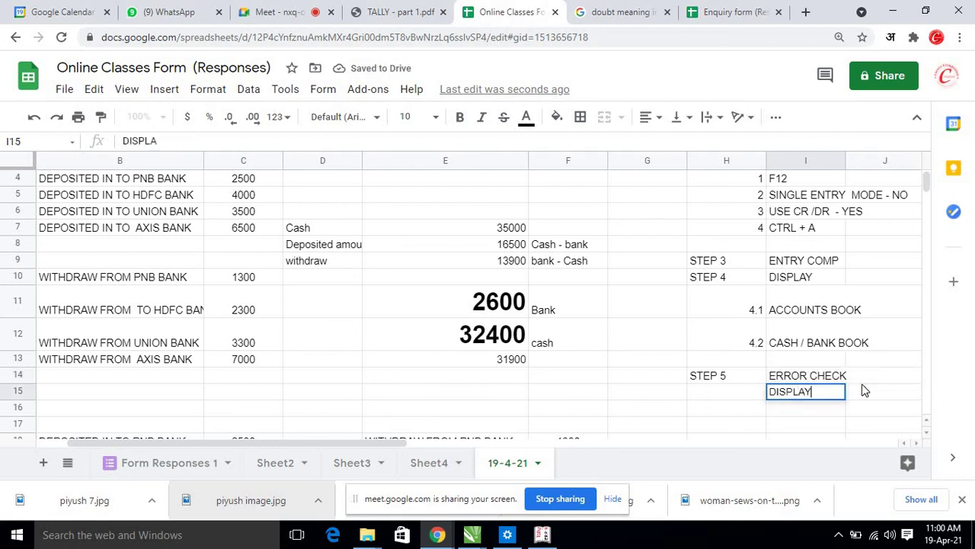
{"action": "key", "text": "Return"}
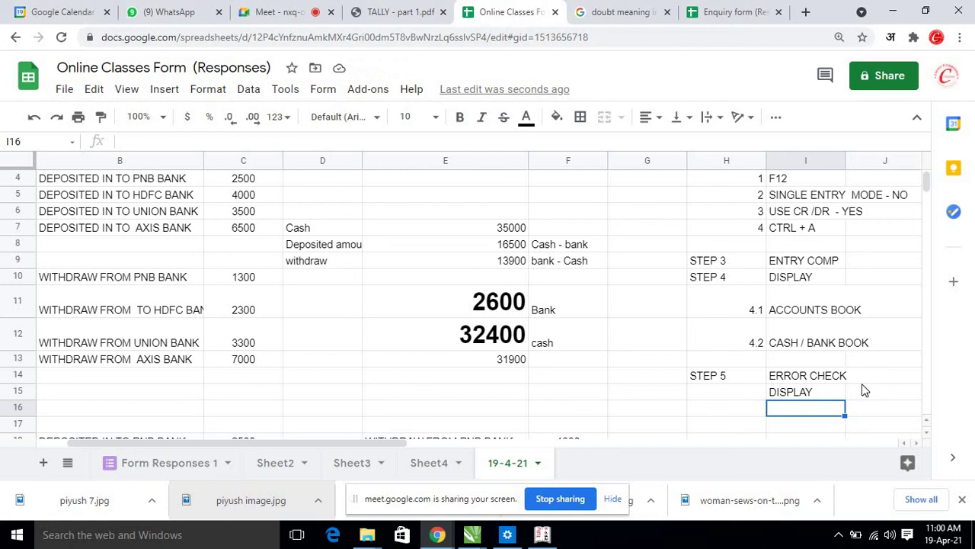
{"action": "type", "text": "DAY BOOK"}
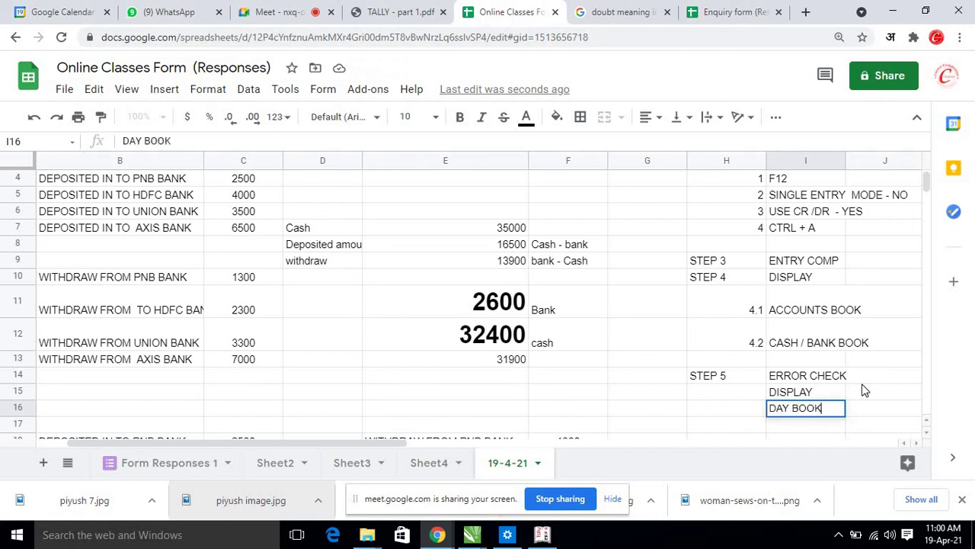
{"action": "key", "text": "Return"}
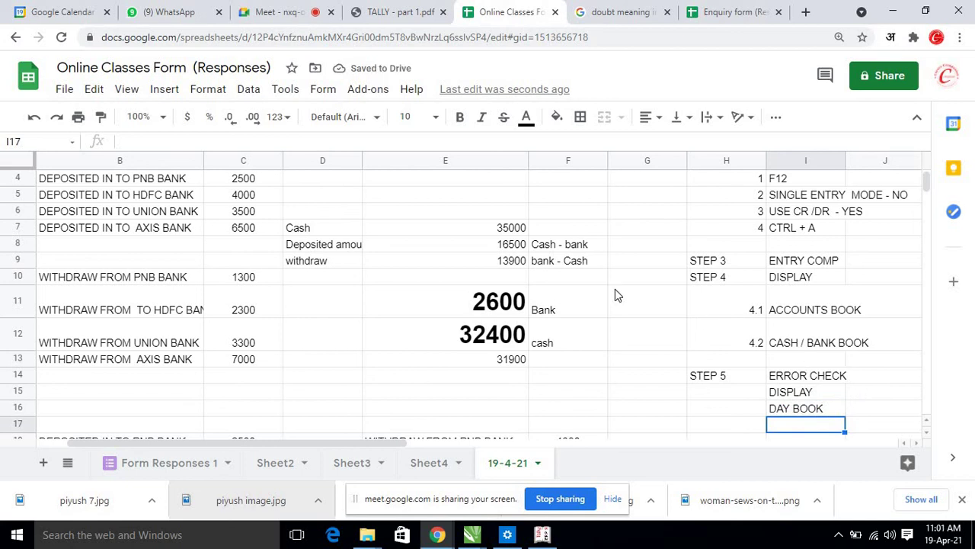
Step: Switch to Tally.ERP 9 and open the Day Book in detailed format
{"action": "left_click", "coordinate": [555, 537]}
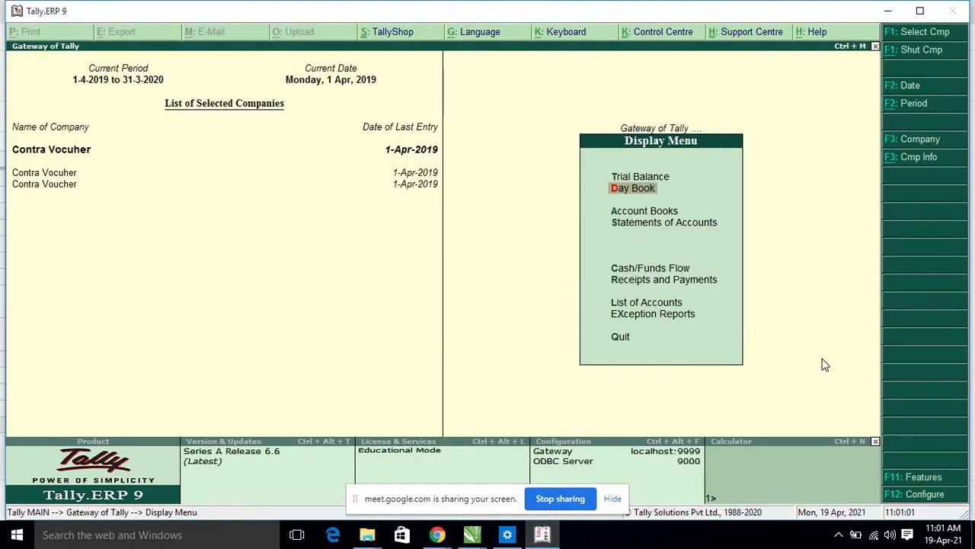
{"action": "key", "text": "Return"}
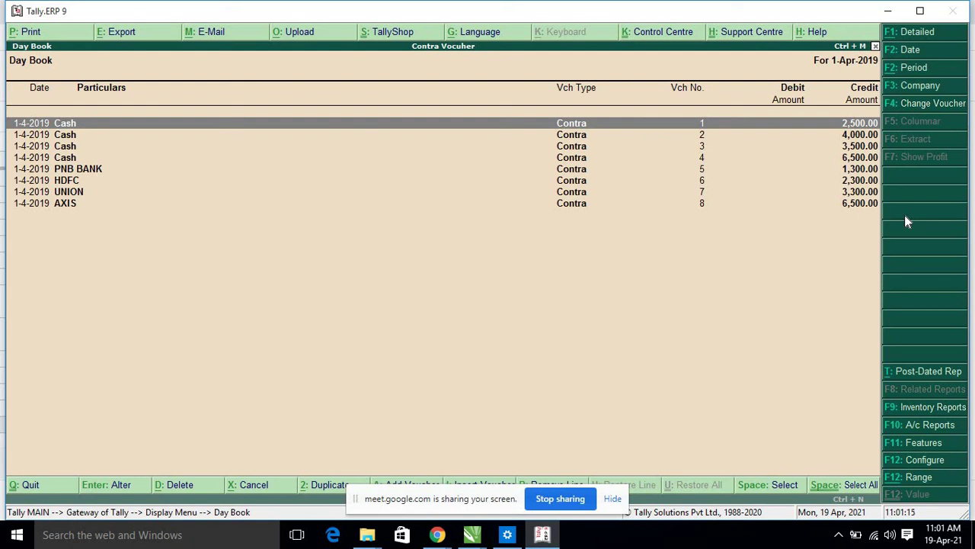
{"action": "key", "text": "alt+F1"}
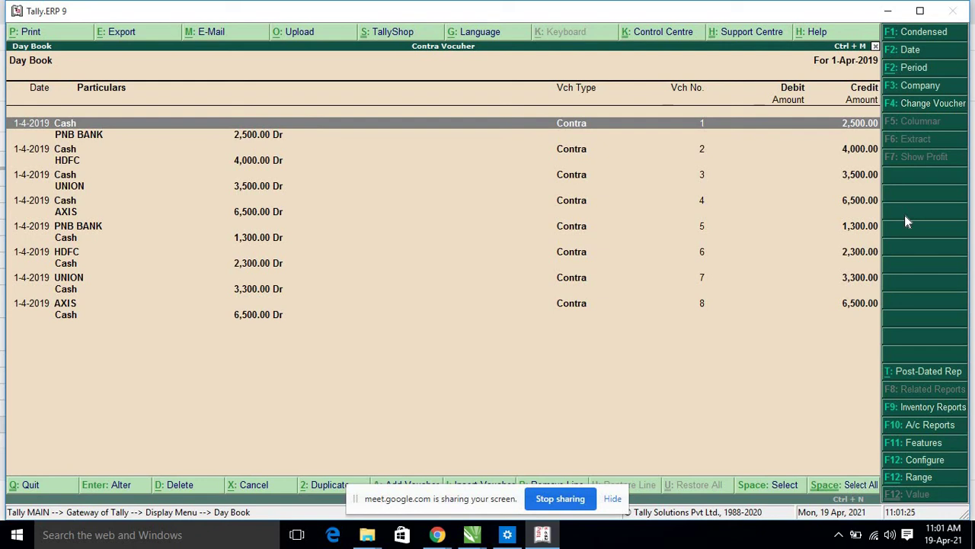
Step: Review the cash and bank ledger lines of contra vouchers 1 to 8 in the detailed Day Book, and close it
{"action": "key", "text": "Down"}
{"action": "key", "text": "Down"}
{"action": "key", "text": "Down"}
{"action": "key", "text": "Down"}
{"action": "key", "text": "Down"}
{"action": "key", "text": "Down"}
{"action": "key", "text": "Down"}
{"action": "key", "text": "Down"}
{"action": "key", "text": "Down"}
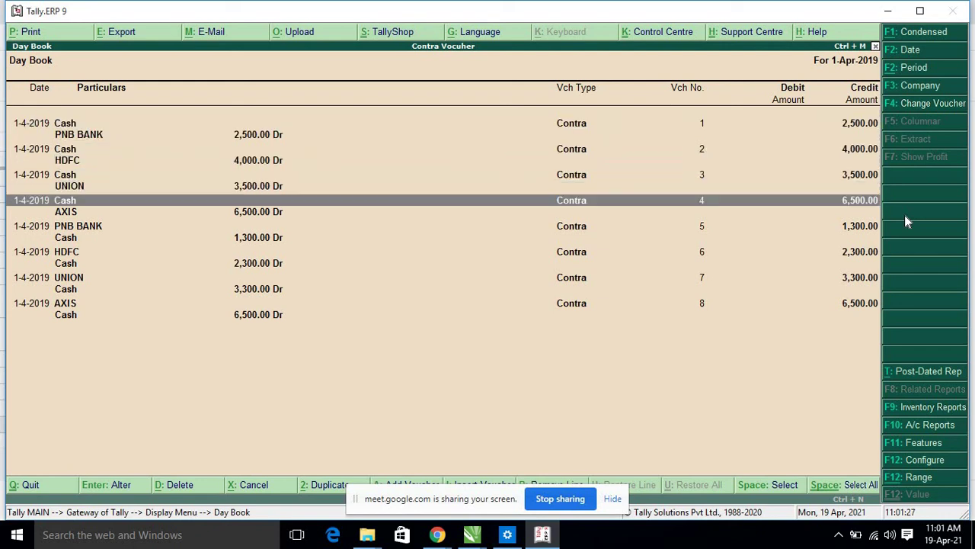
{"action": "key", "text": "Down"}
{"action": "key", "text": "Down"}
{"action": "key", "text": "Down"}
{"action": "key", "text": "Down"}
{"action": "key", "text": "Down"}
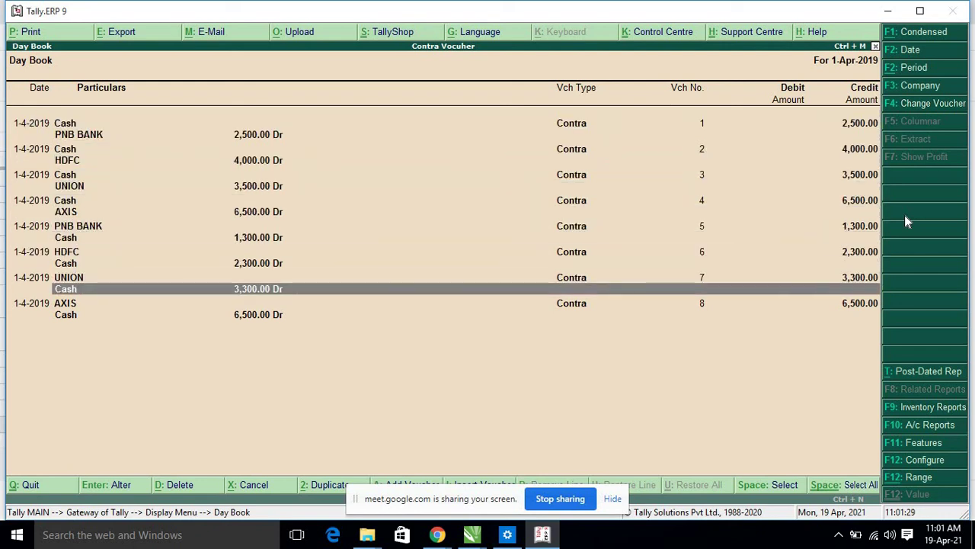
{"action": "key", "text": "Up"}
{"action": "key", "text": "Up"}
{"action": "key", "text": "Up"}
{"action": "key", "text": "Up"}
{"action": "key", "text": "Up"}
{"action": "key", "text": "Up"}
{"action": "key", "text": "Up"}
{"action": "key", "text": "Up"}
{"action": "key", "text": "Up"}
{"action": "key", "text": "Up"}
{"action": "key", "text": "Up"}
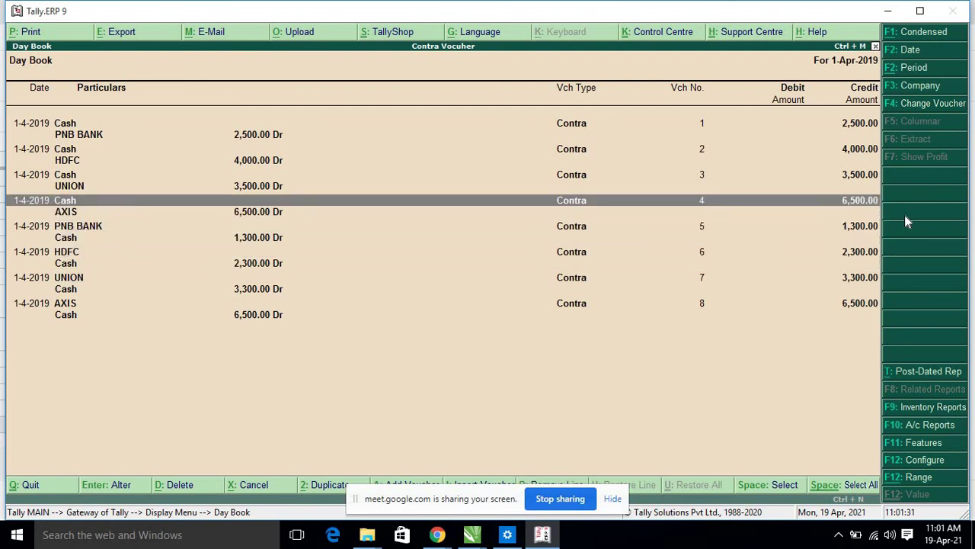
{"action": "key", "text": "Up"}
{"action": "key", "text": "Up"}
{"action": "key", "text": "Up"}
{"action": "key", "text": "Down"}
{"action": "key", "text": "Down"}
{"action": "key", "text": "Down"}
{"action": "key", "text": "Down"}
{"action": "key", "text": "Down"}
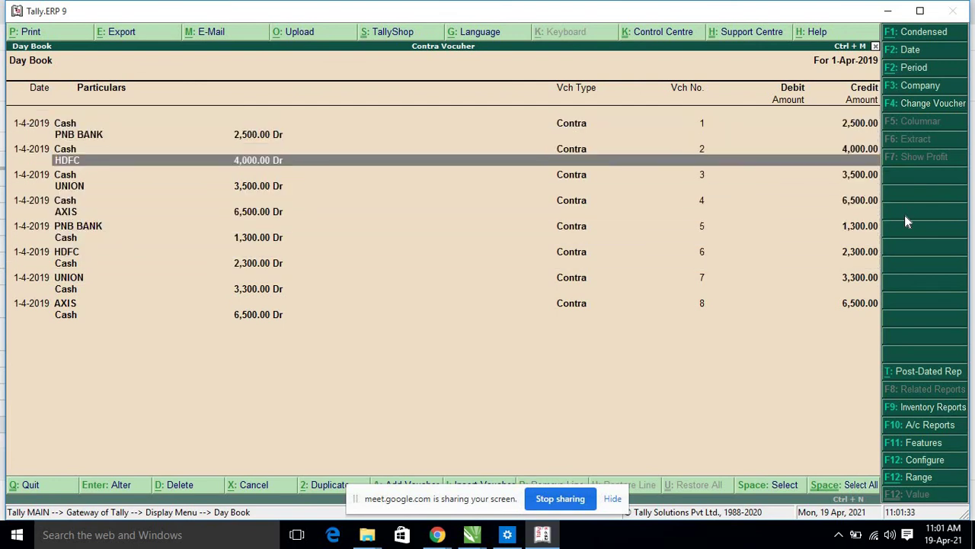
{"action": "key", "text": "Down"}
{"action": "key", "text": "Down"}
{"action": "key", "text": "Down"}
{"action": "key", "text": "Up"}
{"action": "key", "text": "Up"}
{"action": "key", "text": "Down"}
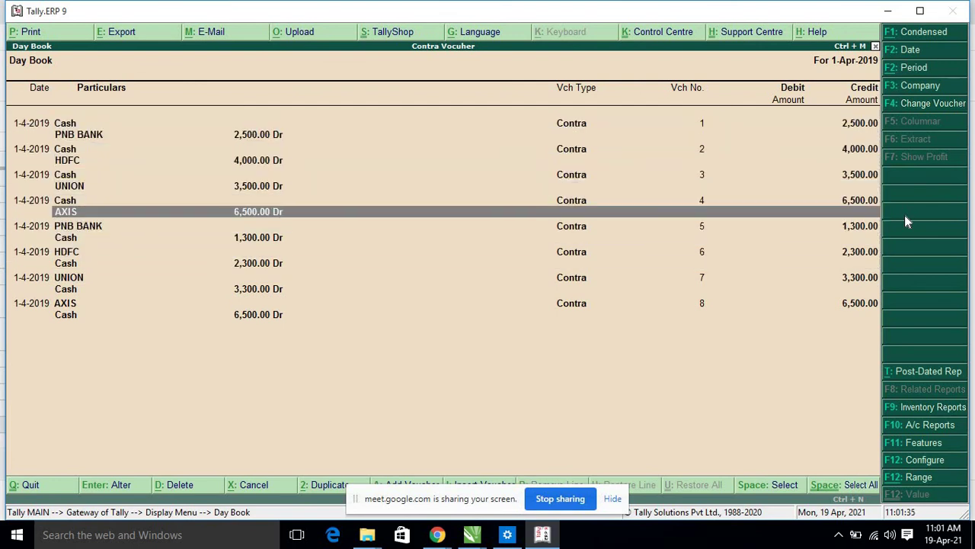
{"action": "key", "text": "Down"}
{"action": "key", "text": "Down"}
{"action": "key", "text": "Down"}
{"action": "key", "text": "Down"}
{"action": "key", "text": "Down"}
{"action": "key", "text": "Down"}
{"action": "key", "text": "Down"}
{"action": "key", "text": "Down"}
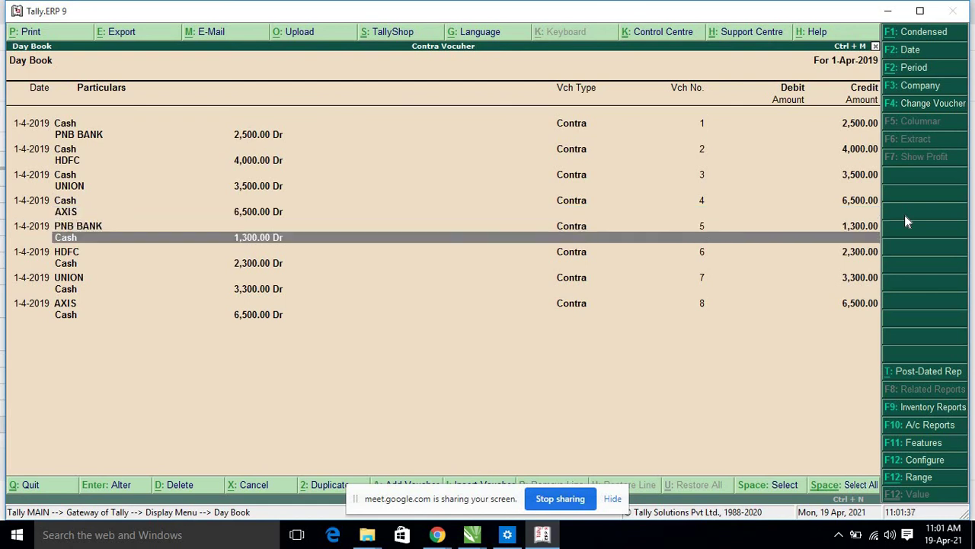
{"action": "key", "text": "Up"}
{"action": "key", "text": "Up"}
{"action": "key", "text": "Up"}
{"action": "key", "text": "Up"}
{"action": "key", "text": "Up"}
{"action": "key", "text": "Up"}
{"action": "key", "text": "Up"}
{"action": "key", "text": "Up"}
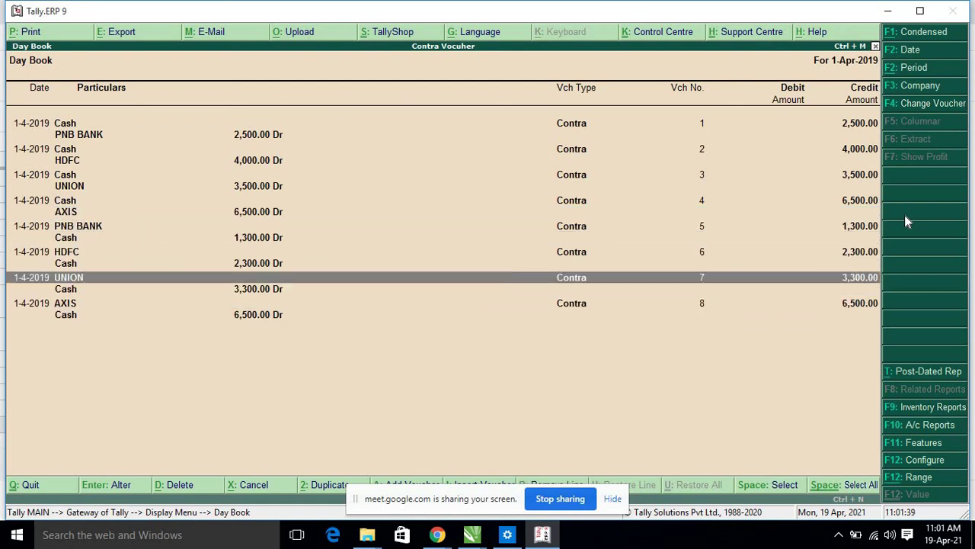
{"action": "key", "text": "Up"}
{"action": "key", "text": "Up"}
{"action": "key", "text": "Up"}
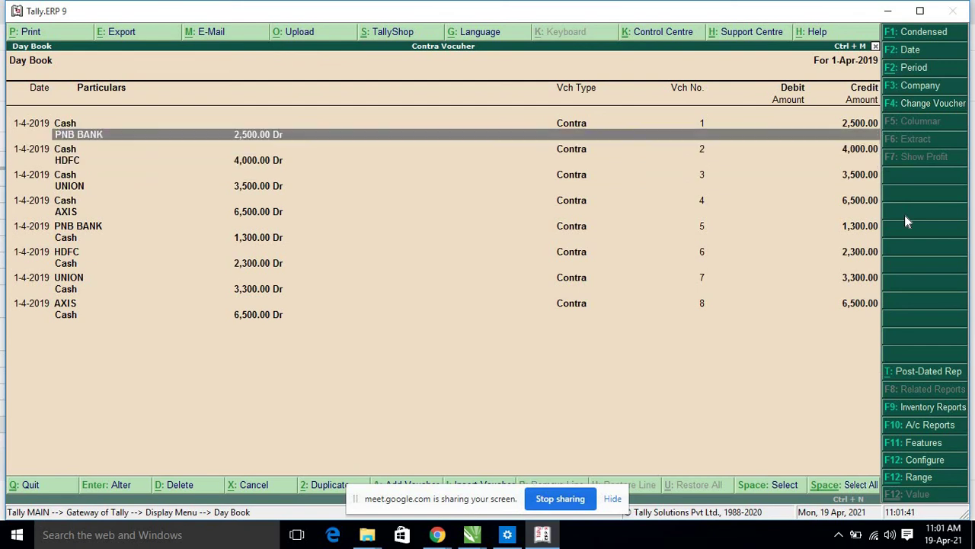
{"action": "key", "text": "Escape"}
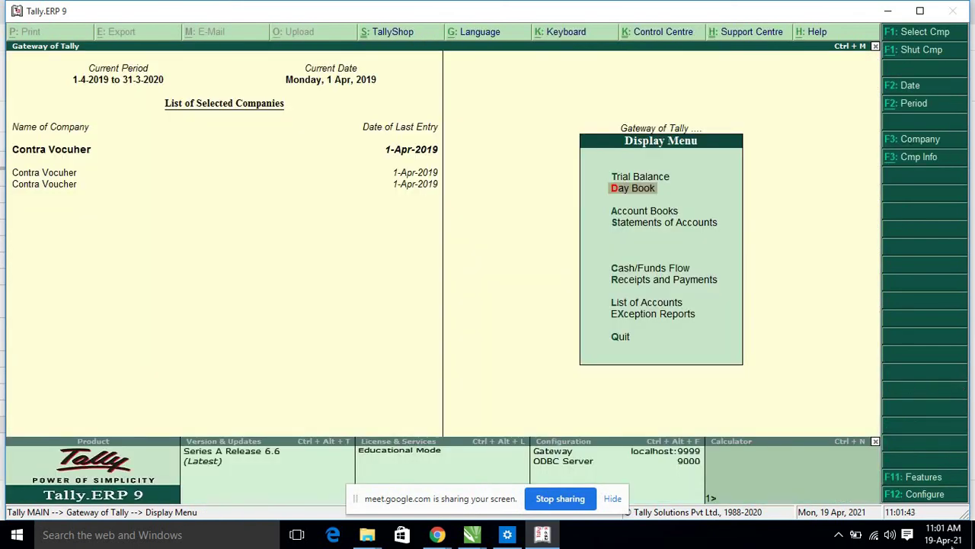
Step: Return to the class spreadsheet, and switch to the Google Meet call to check the participants' chat replies
{"action": "mouse_move", "coordinate": [436, 535]}
{"action": "left_click", "coordinate": [348, 476]}
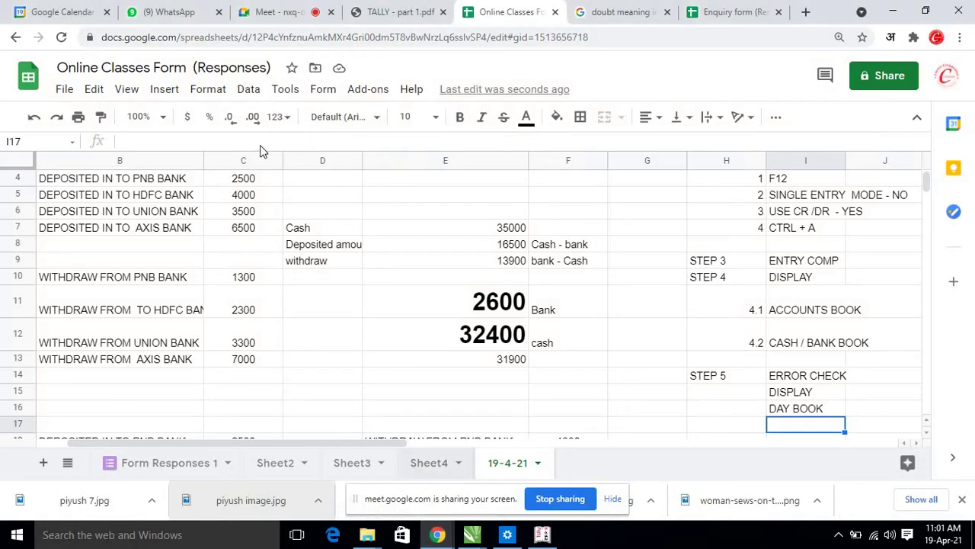
{"action": "left_click", "coordinate": [283, 12]}
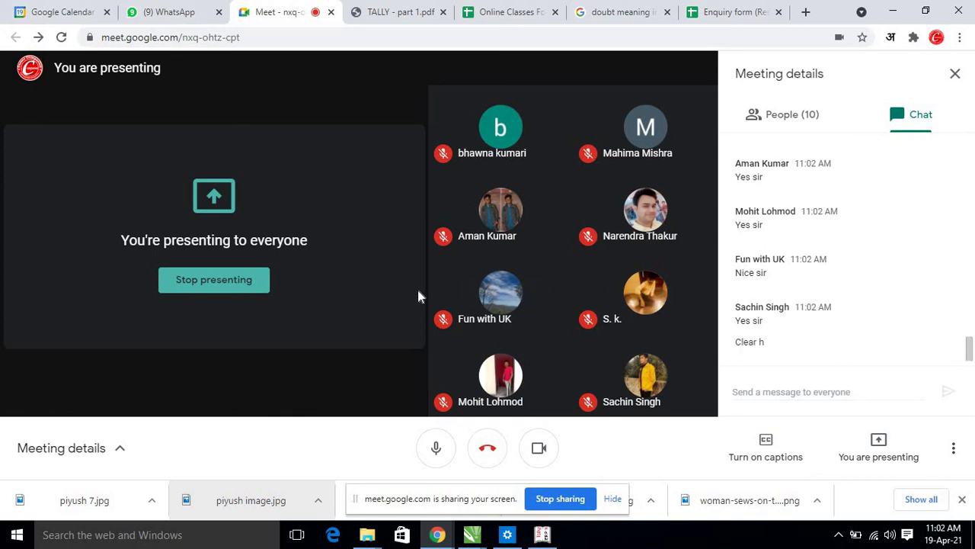
{"action": "mouse_move", "coordinate": [451, 207]}
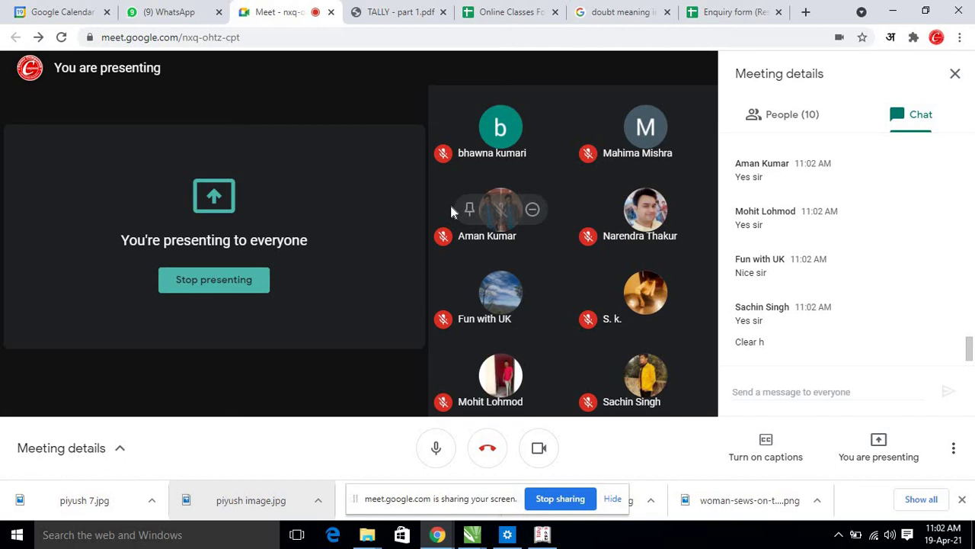